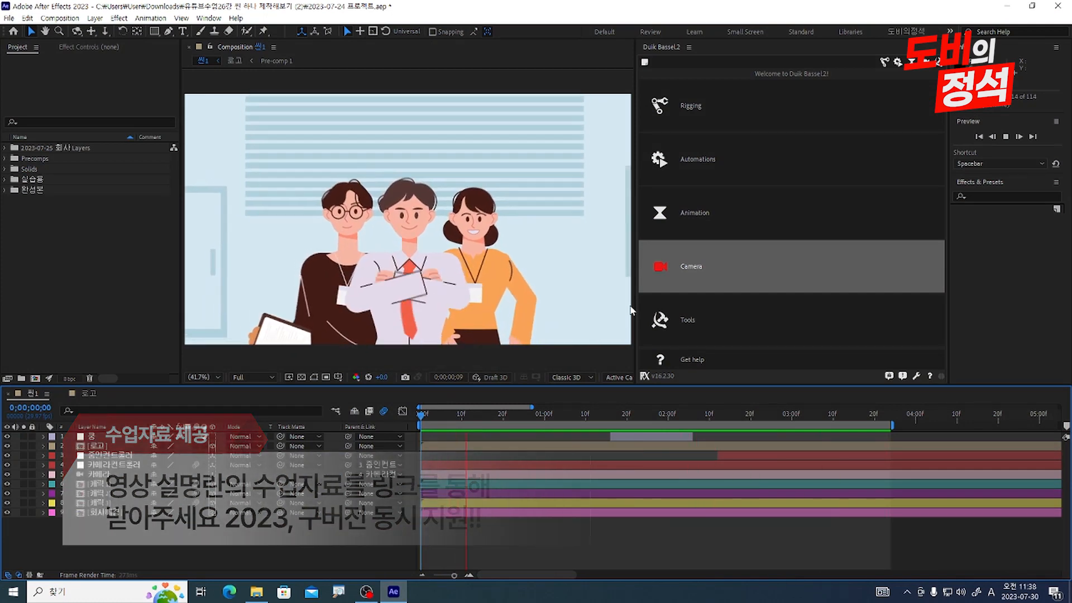
{"action": "left_click", "coordinate": [4, 180]}
{"action": "left_click", "coordinate": [5, 180]}
{"action": "left_click", "coordinate": [5, 189]}
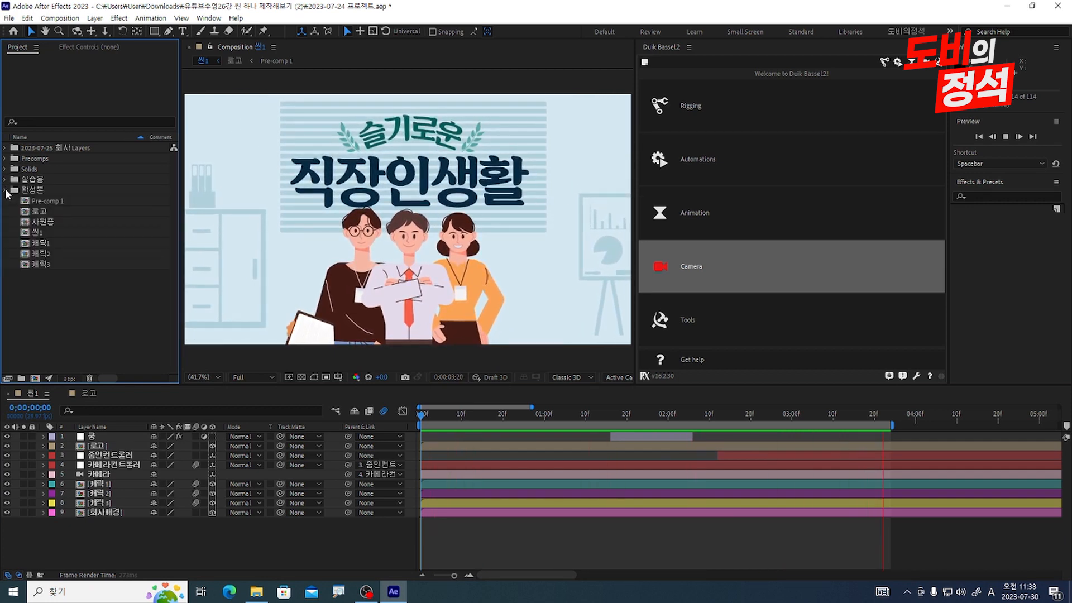
{"action": "left_click", "coordinate": [7, 191]}
Create a new 1920x1080 composition named 실습 at 29.97 fps with a 30-second duration
{"action": "key", "text": "ctrl+n"}
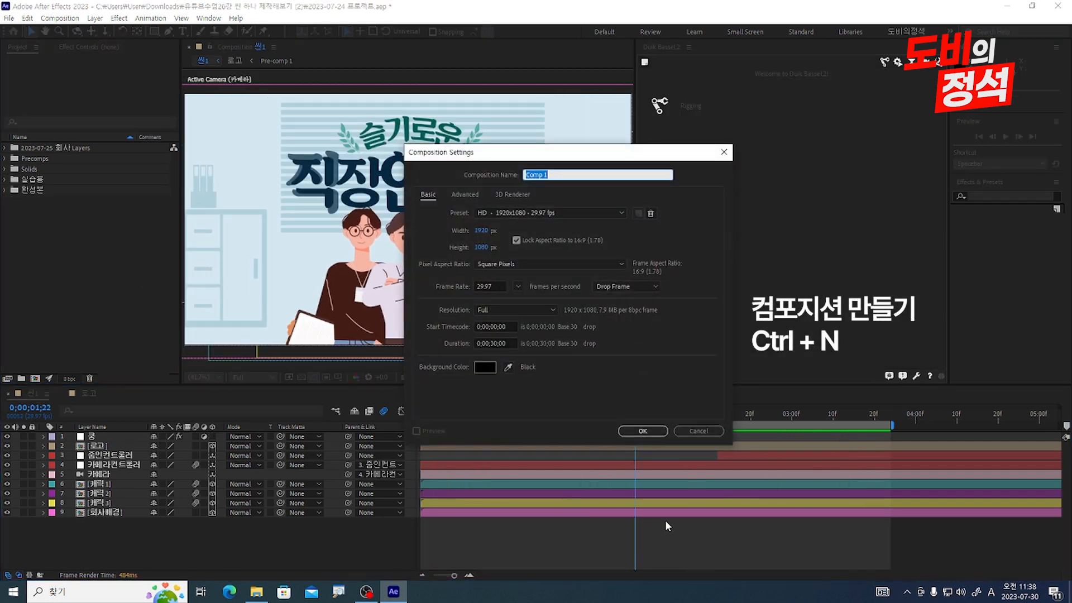
{"action": "key", "text": "BackSpace"}
{"action": "key", "text": "Hangul"}
{"action": "type", "text": "씬"}
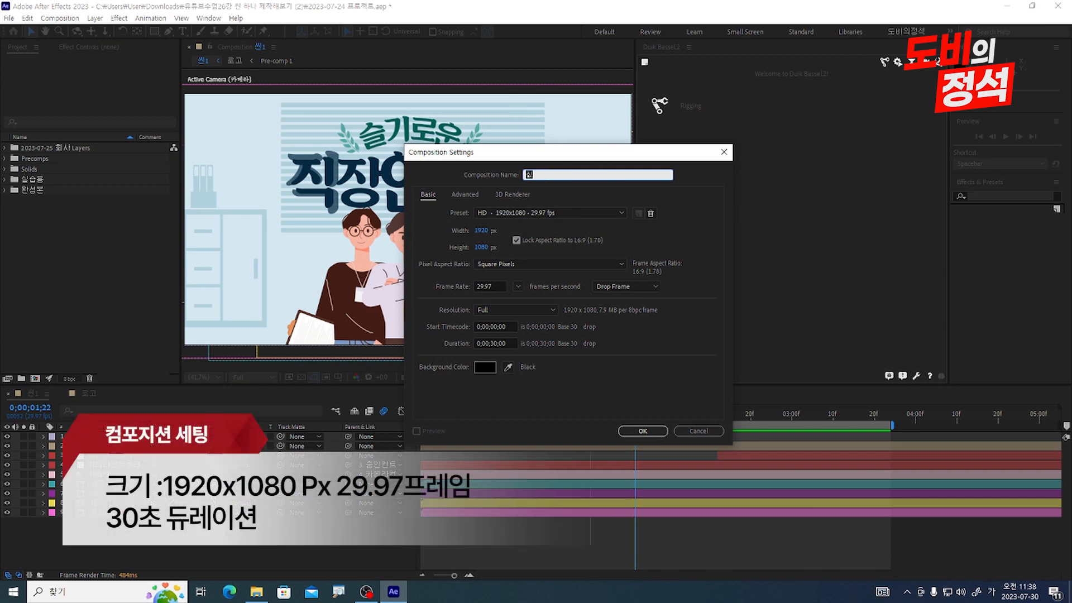
{"action": "left_click", "coordinate": [435, 262]}
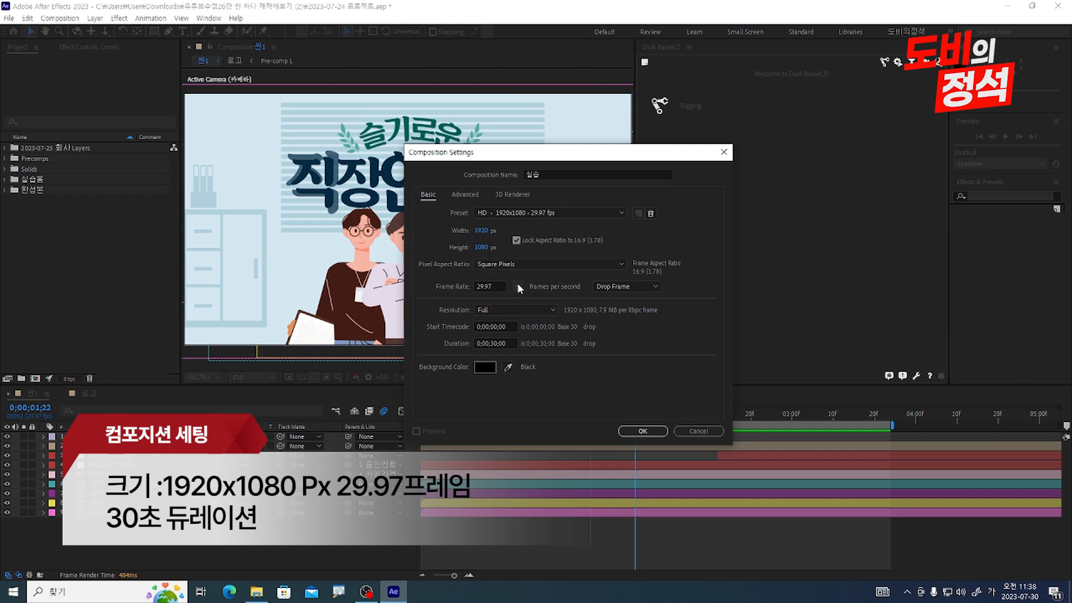
{"action": "left_click", "coordinate": [641, 432]}
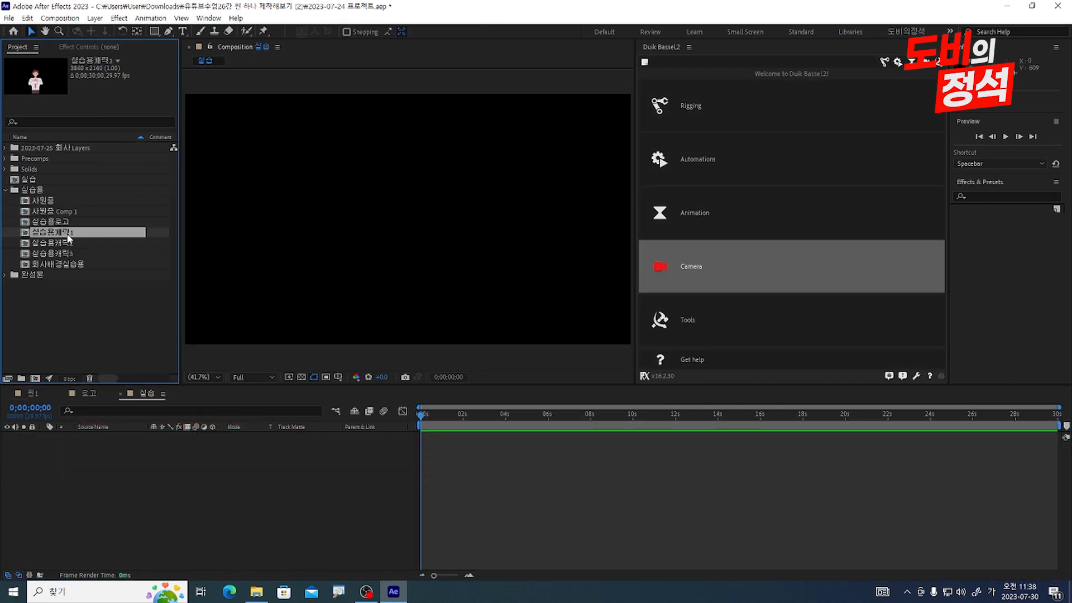
Add the 실습용캐릭1 composition as a layer in the 실습 composition
{"action": "left_click_drag", "start_coordinate": [65, 234], "coordinate": [258, 472]}
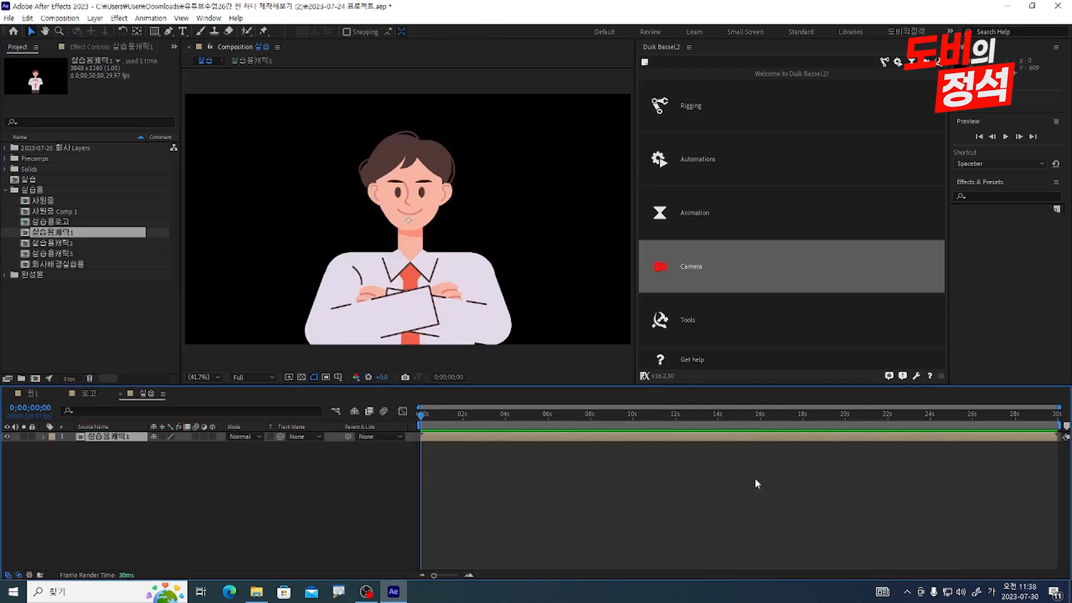
{"action": "scroll", "coordinate": [375, 220], "scroll_direction": "down", "scroll_amount": 4}
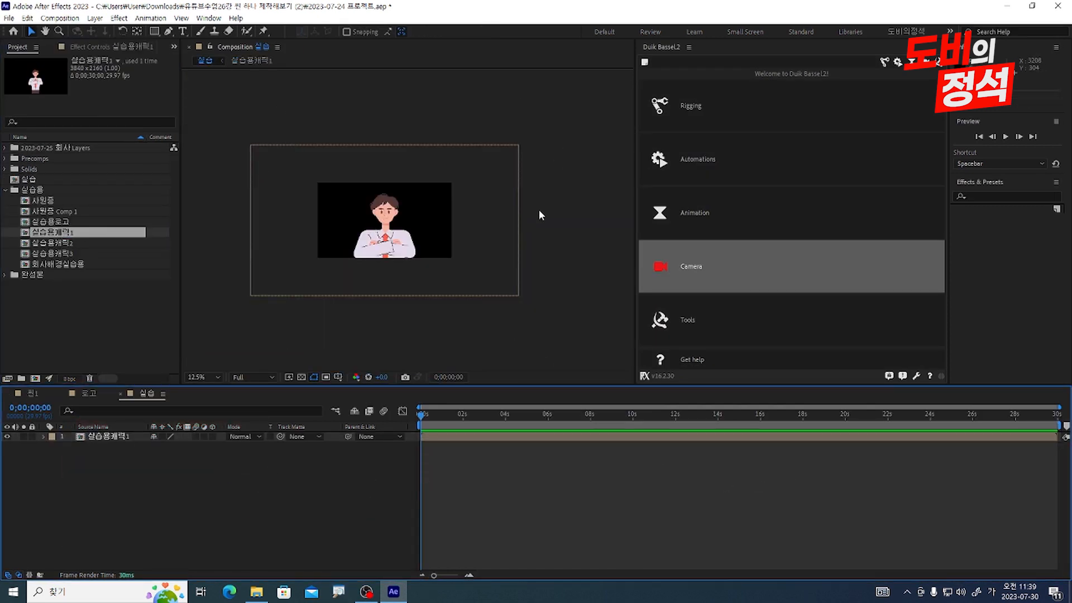
{"action": "scroll", "coordinate": [301, 218], "scroll_direction": "up", "scroll_amount": 4}
{"action": "scroll", "coordinate": [225, 185], "scroll_direction": "down", "scroll_amount": 4}
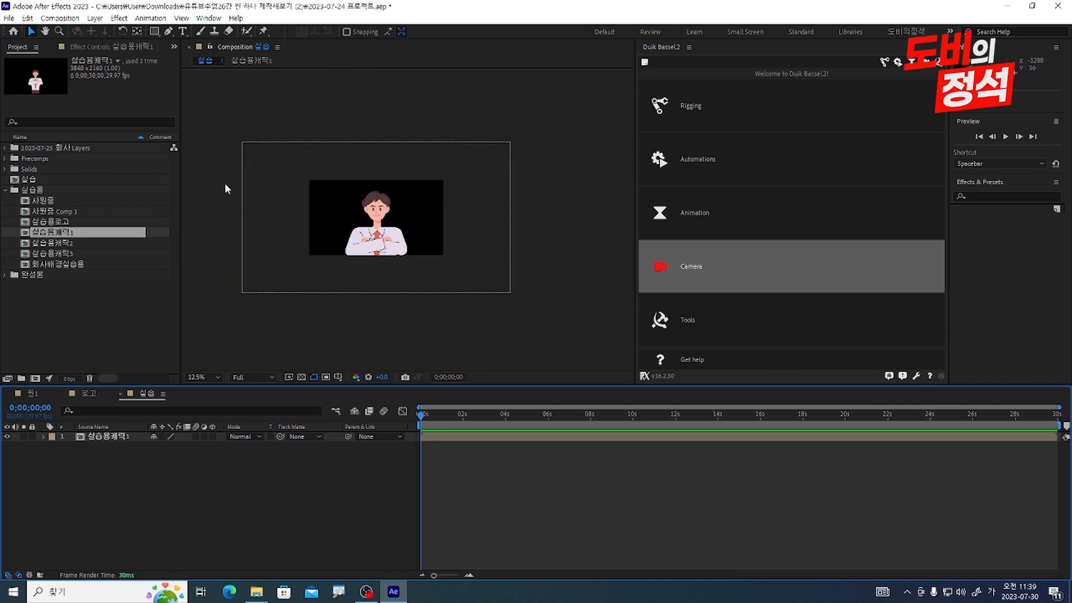
{"action": "left_click", "coordinate": [298, 219]}
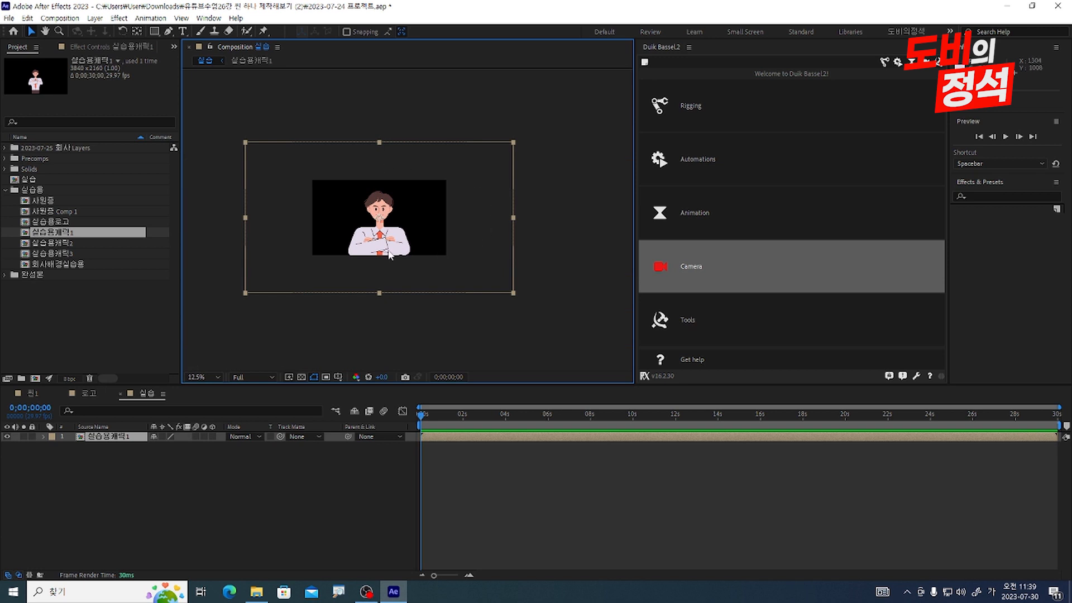
View the first frame of the 씬1 composition as a framing reference and return to the 실습 composition
{"action": "left_click", "coordinate": [34, 394]}
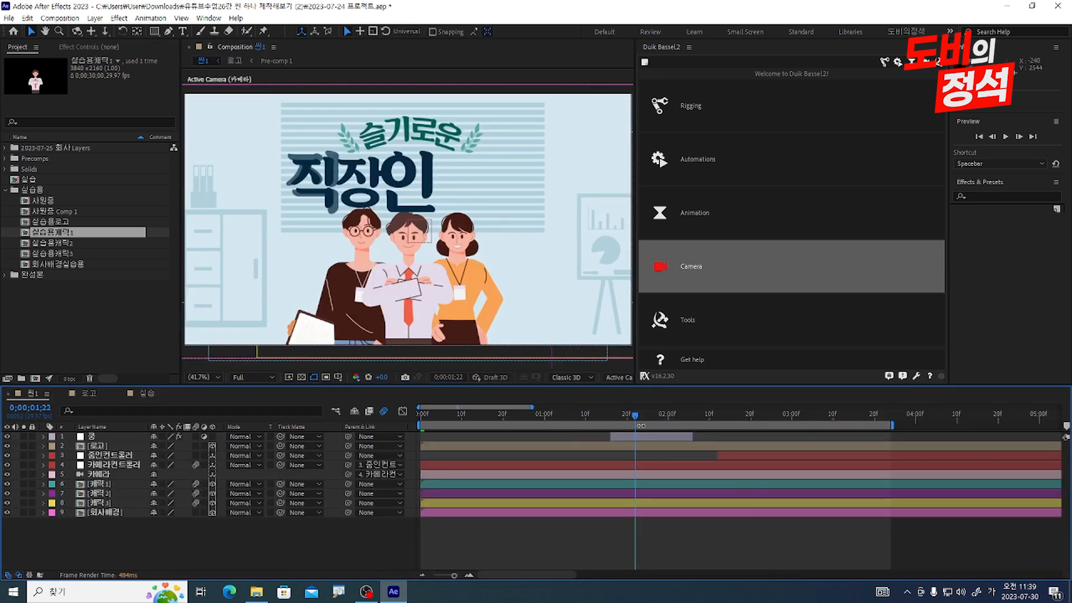
{"action": "key", "text": "Home"}
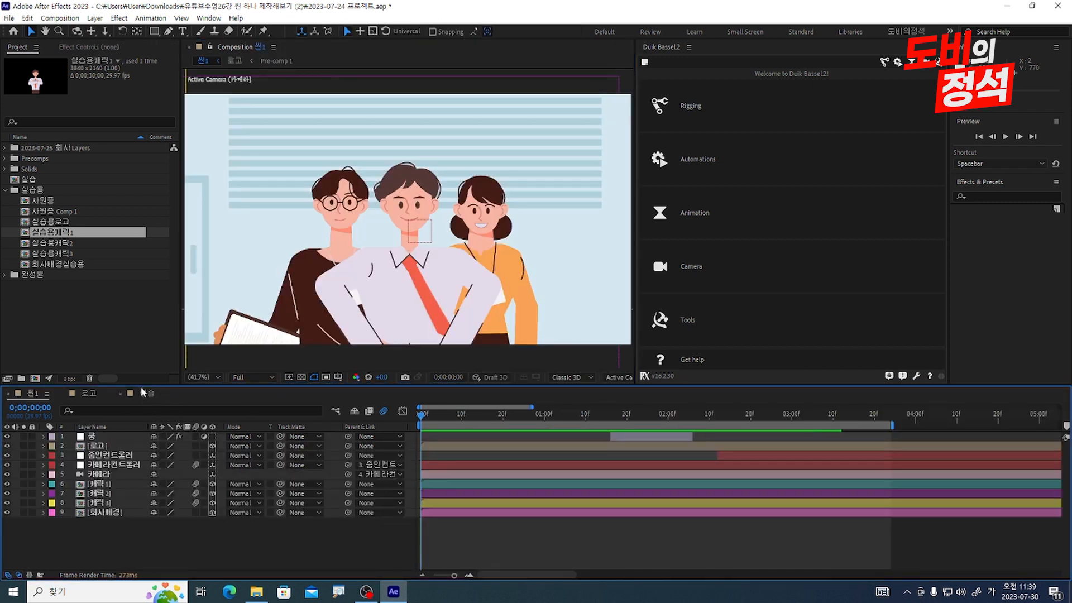
{"action": "left_click", "coordinate": [146, 396]}
{"action": "scroll", "coordinate": [369, 187], "scroll_direction": "up", "scroll_amount": 1}
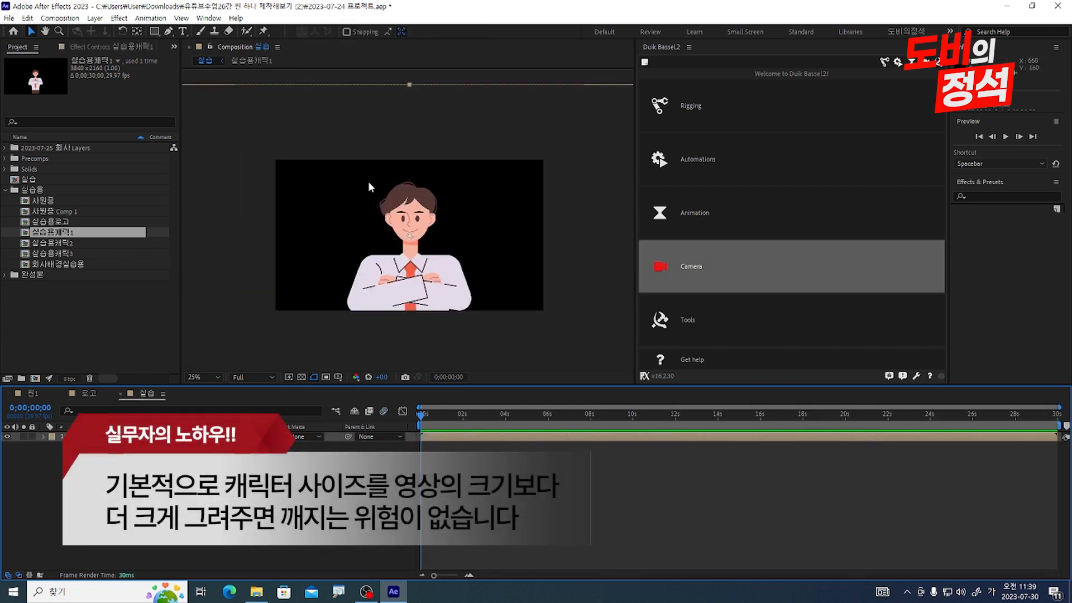
{"action": "scroll", "coordinate": [376, 239], "scroll_direction": "down", "scroll_amount": 1}
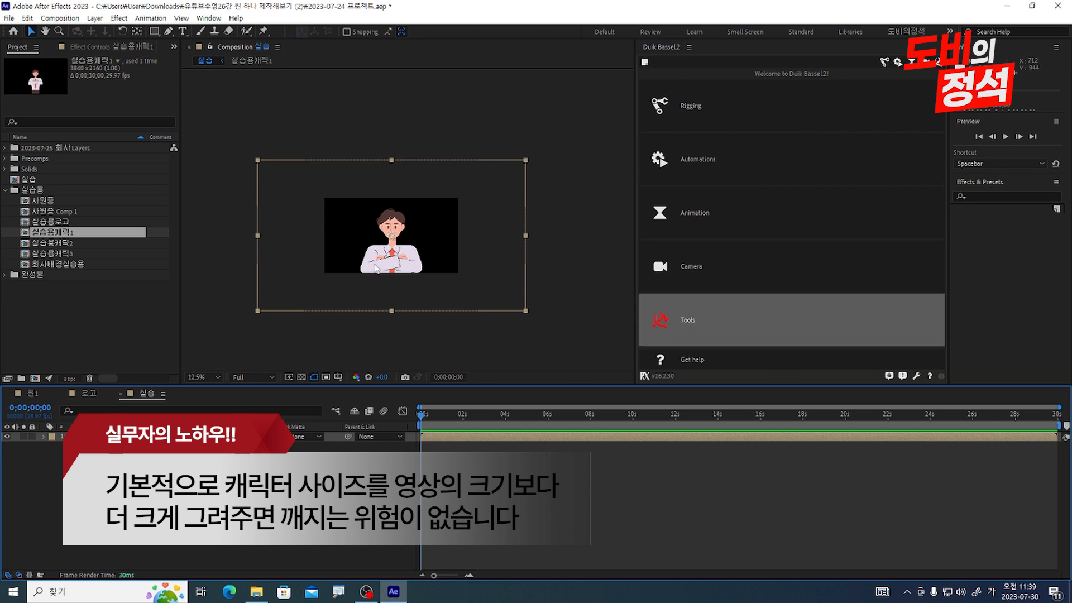
Scale the 실습용캐릭1 layer down to fit the composition frame
{"action": "key", "text": "ctrl+shift+KP_Subtract"}
{"action": "key", "text": "ctrl+shift+KP_Subtract"}
{"action": "key", "text": "ctrl+shift+KP_Subtract"}
{"action": "key", "text": "ctrl+shift+KP_Subtract"}
{"action": "key", "text": "ctrl+shift+KP_Subtract"}
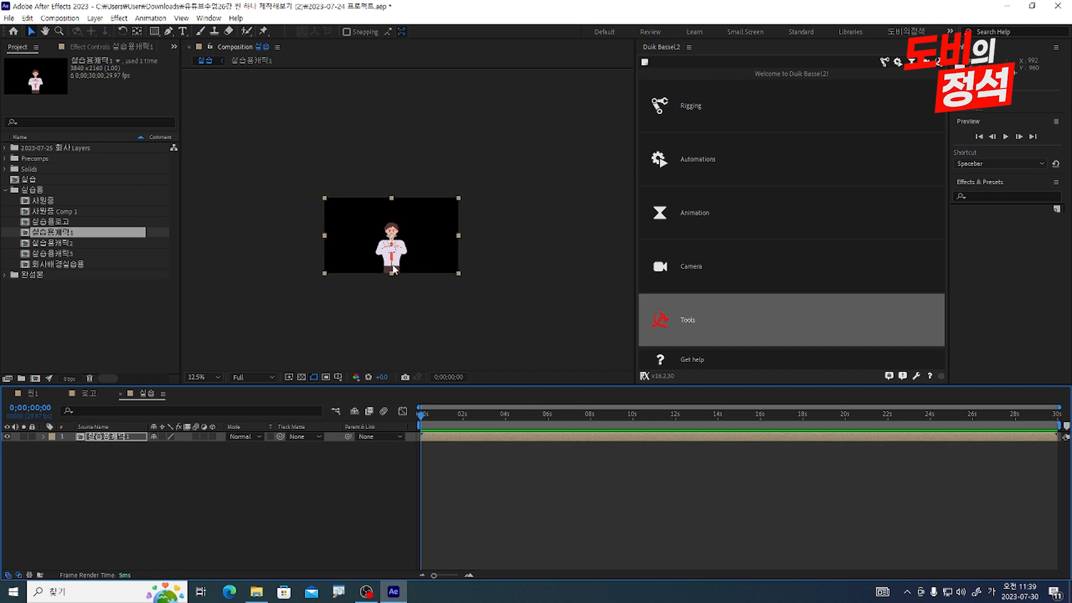
Move the 실습용캐릭1 layer straight down to position 960, 612 and deselect it
{"action": "scroll", "coordinate": [394, 269], "scroll_direction": "up", "scroll_amount": 2}
{"action": "key", "text": "shift+Down"}
{"action": "key", "text": "Down"}
{"action": "key", "text": "Down"}
{"action": "key", "text": "Down"}
{"action": "key", "text": "Down"}
{"action": "key", "text": "Down"}
{"action": "key", "text": "Down"}
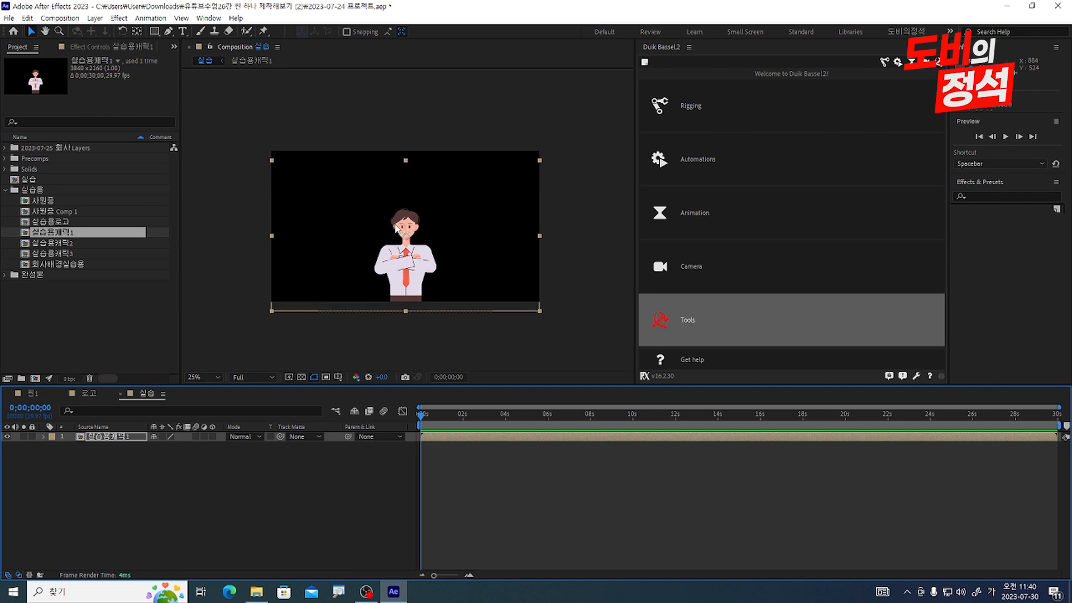
{"action": "key", "text": "F2"}
Add the 실습용캐릭2 composition beneath the 실습용캐릭1 layer and fit it to the composition size
{"action": "left_click", "coordinate": [65, 247]}
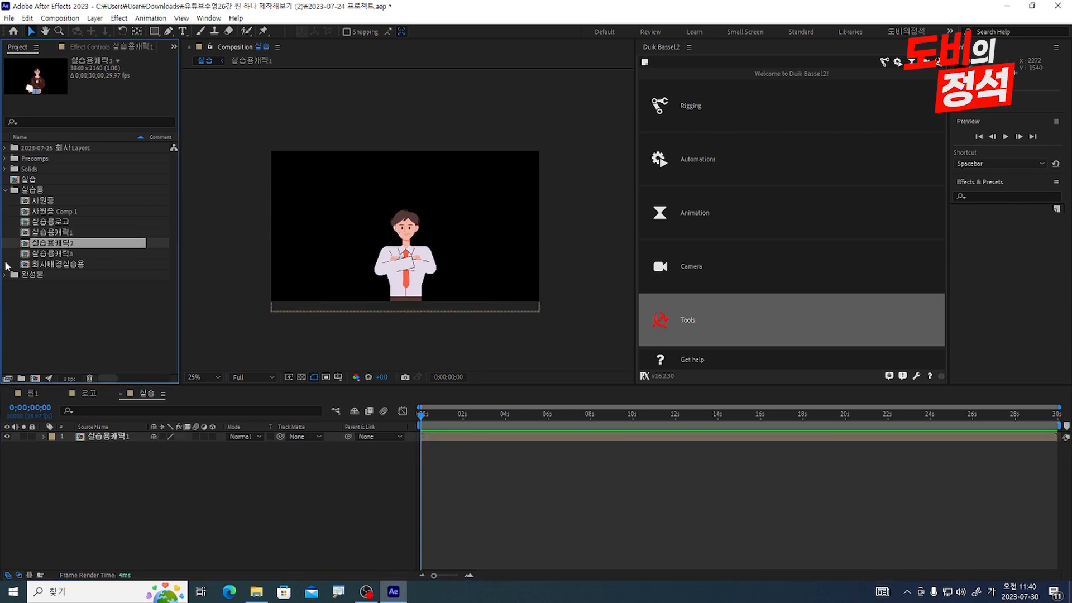
{"action": "left_click_drag", "start_coordinate": [52, 248], "coordinate": [86, 468]}
{"action": "scroll", "coordinate": [465, 160], "scroll_direction": "down", "scroll_amount": 1}
{"action": "scroll", "coordinate": [426, 158], "scroll_direction": "up", "scroll_amount": 1}
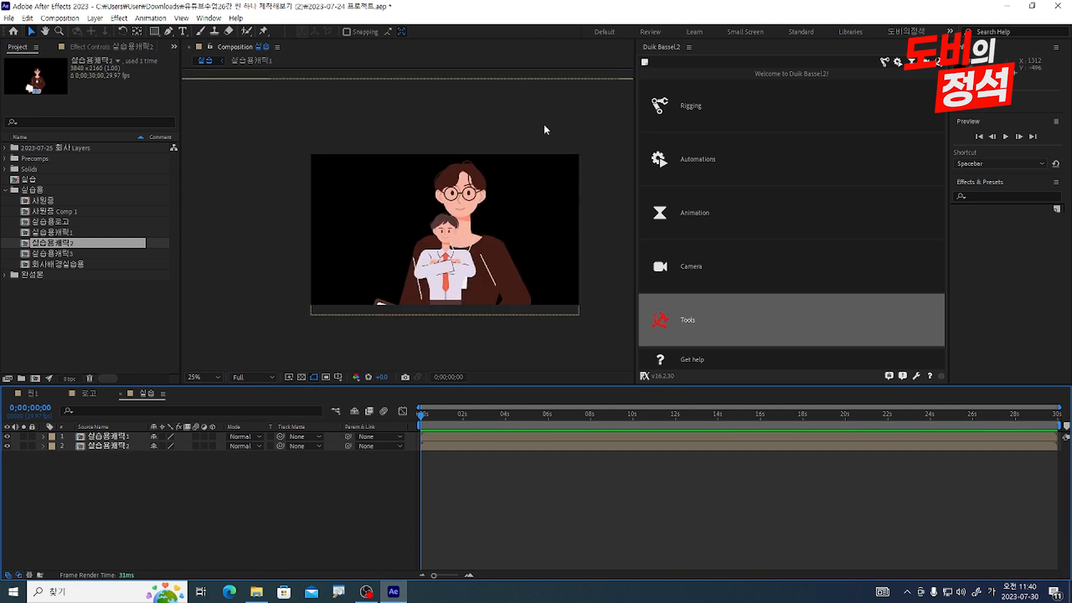
{"action": "scroll", "coordinate": [426, 340], "scroll_direction": "down", "scroll_amount": 1}
{"action": "left_click", "coordinate": [484, 447]}
{"action": "key", "text": "ctrl+alt+f"}
{"action": "scroll", "coordinate": [458, 288], "scroll_direction": "up", "scroll_amount": 2}
{"action": "scroll", "coordinate": [424, 271], "scroll_direction": "down", "scroll_amount": 2}
{"action": "scroll", "coordinate": [427, 270], "scroll_direction": "down", "scroll_amount": 1}
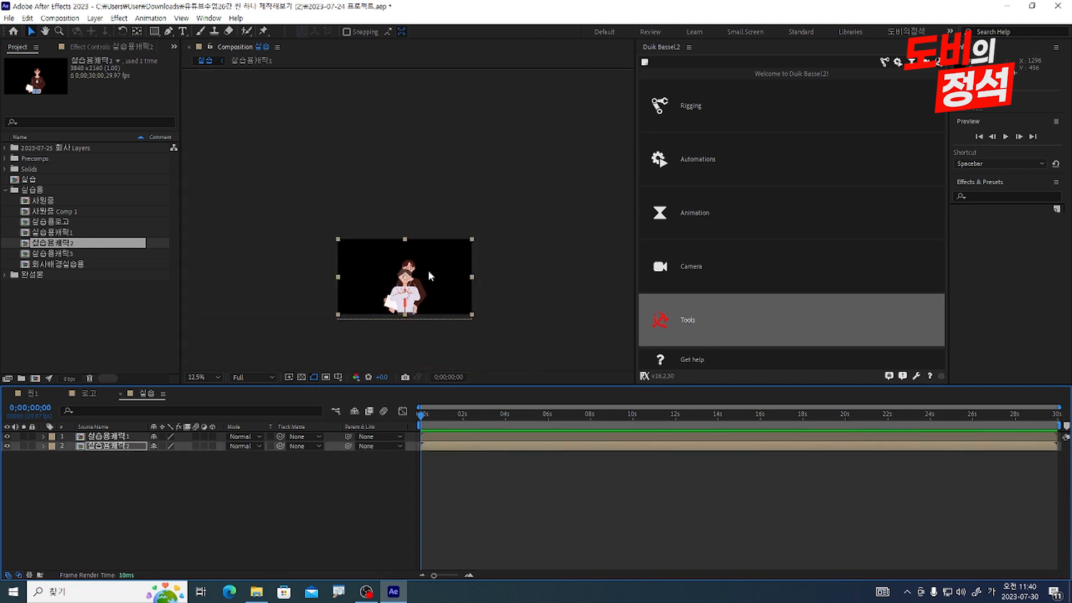
Shift the 실습용캐릭2 layer left and slightly down so the man with glasses stands beside and behind the centre character
{"action": "scroll", "coordinate": [400, 349], "scroll_direction": "up", "scroll_amount": 2}
{"action": "left_click_drag", "start_coordinate": [445, 245], "coordinate": [484, 292]}
{"action": "key", "text": "shift+Left"}
{"action": "key", "text": "shift+Left"}
{"action": "key", "text": "shift+Left"}
{"action": "key", "text": "shift+Left"}
{"action": "key", "text": "shift+Left"}
{"action": "key", "text": "shift+Left"}
{"action": "key", "text": "shift+Left"}
{"action": "key", "text": "shift+Left"}
{"action": "key", "text": "shift+Left"}
{"action": "key", "text": "shift+Left"}
{"action": "key", "text": "shift+Left"}
{"action": "key", "text": "shift+Left"}
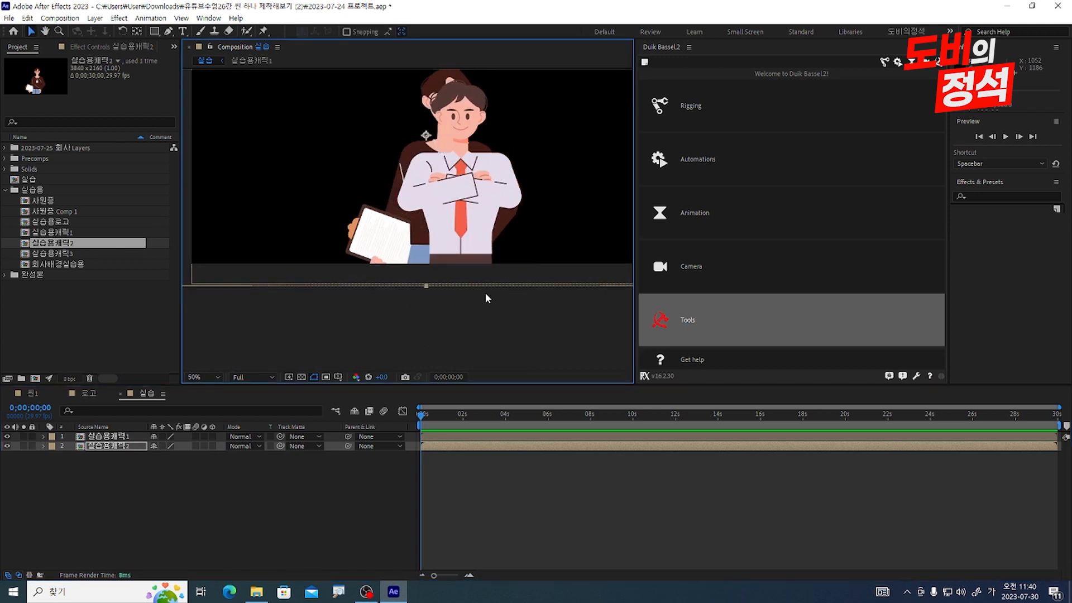
{"action": "key", "text": "shift+Left"}
{"action": "key", "text": "shift+Left"}
{"action": "key", "text": "shift+Left"}
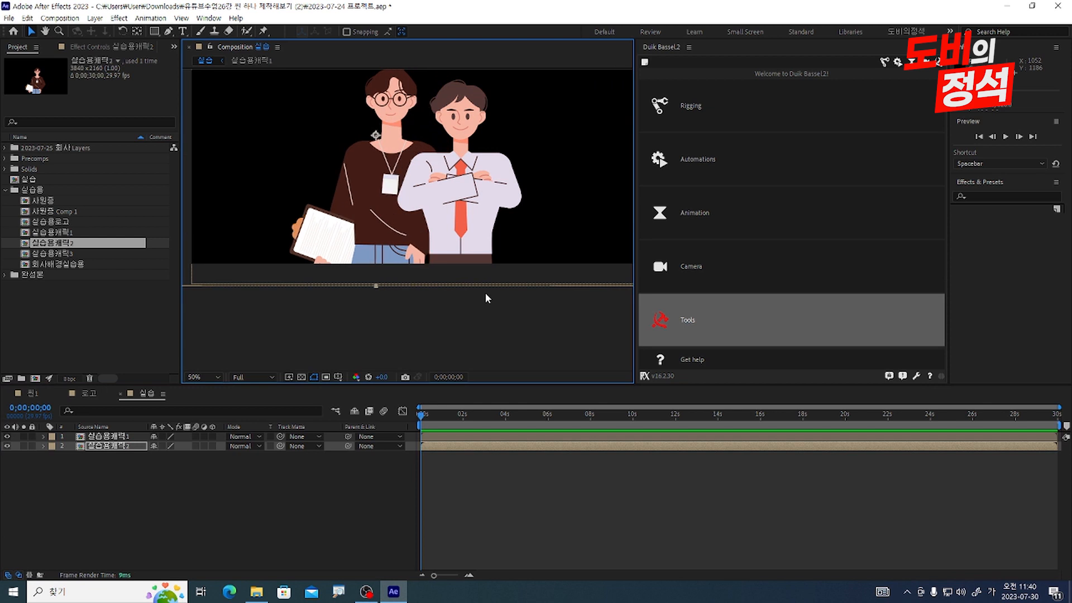
{"action": "key", "text": "shift+Left"}
{"action": "key", "text": "shift+Left"}
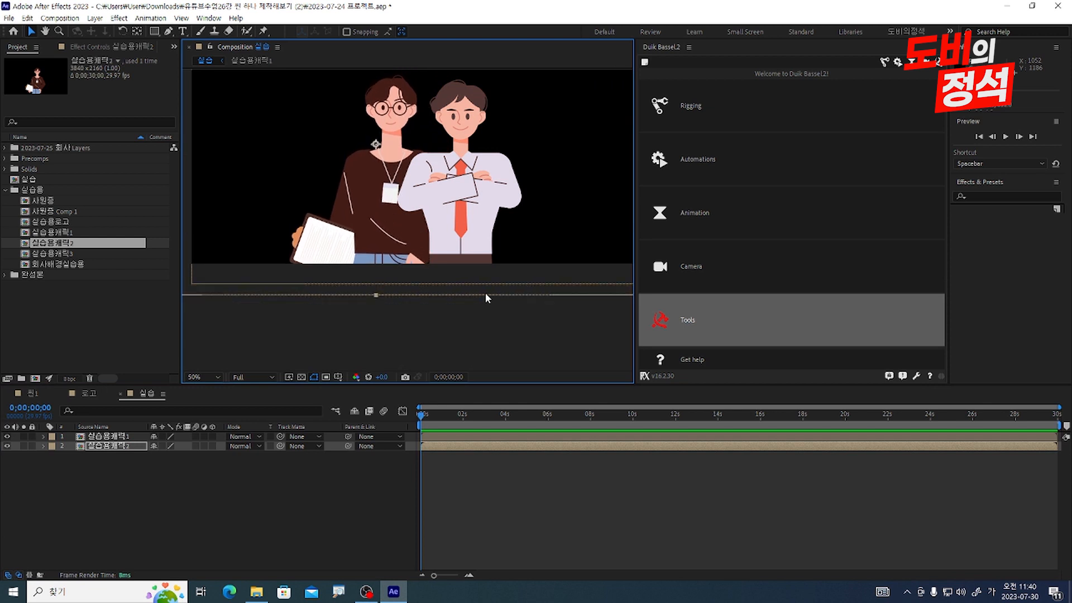
{"action": "scroll", "coordinate": [421, 237], "scroll_direction": "down", "scroll_amount": 1}
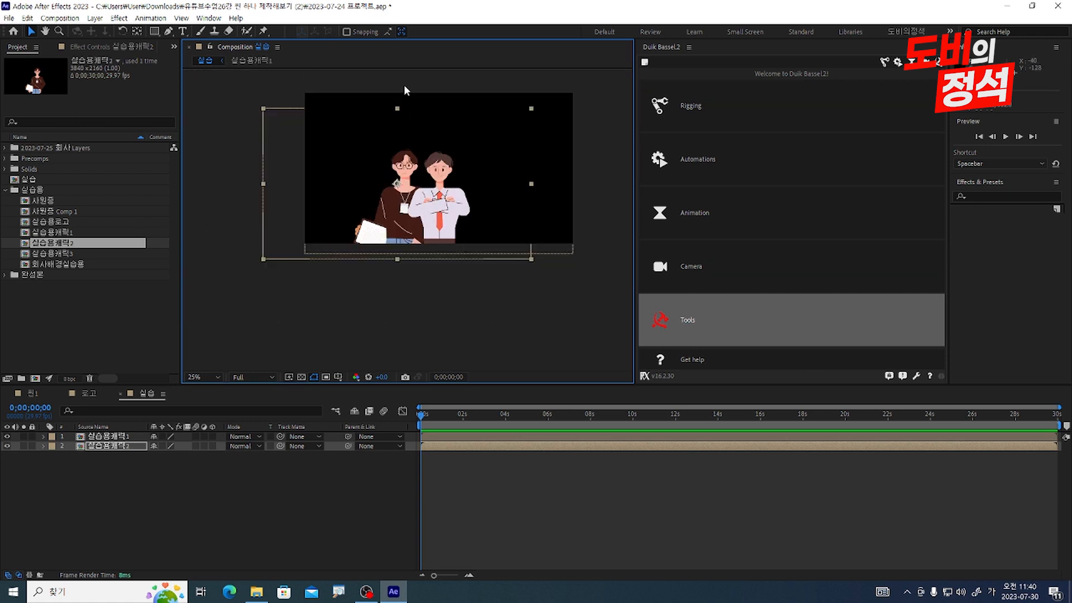
Turn both character layers, 실습용캐릭1 and 실습용캐릭2, into 3D layers
{"action": "left_click_drag", "start_coordinate": [213, 437], "coordinate": [212, 456]}
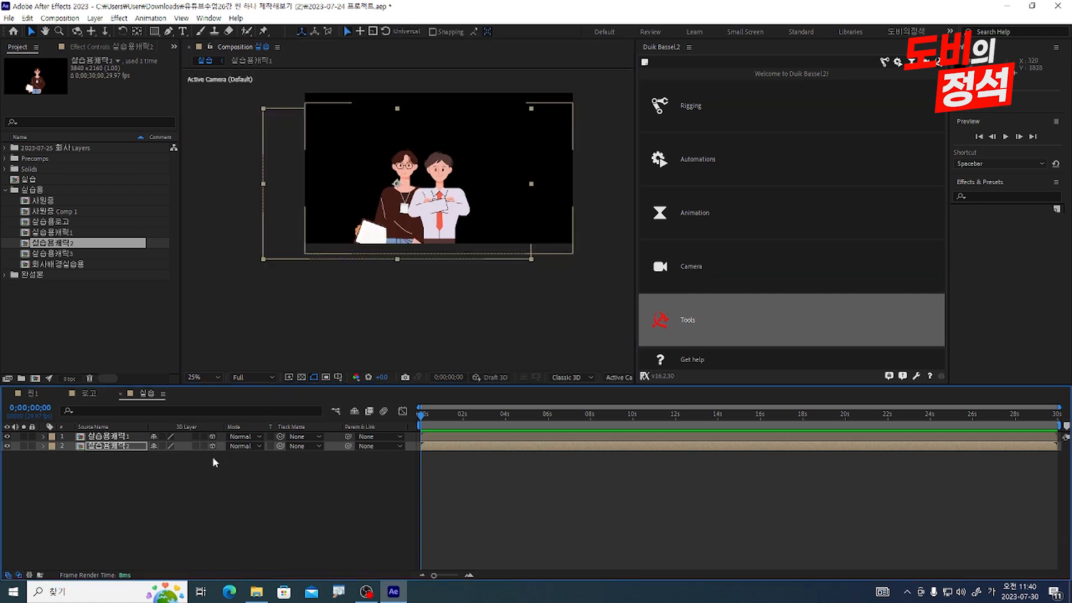
{"action": "left_click", "coordinate": [212, 456]}
{"action": "left_click", "coordinate": [114, 437]}
Set the Z position of the 실습용캐릭2 layer to 50
{"action": "left_click", "coordinate": [115, 446]}
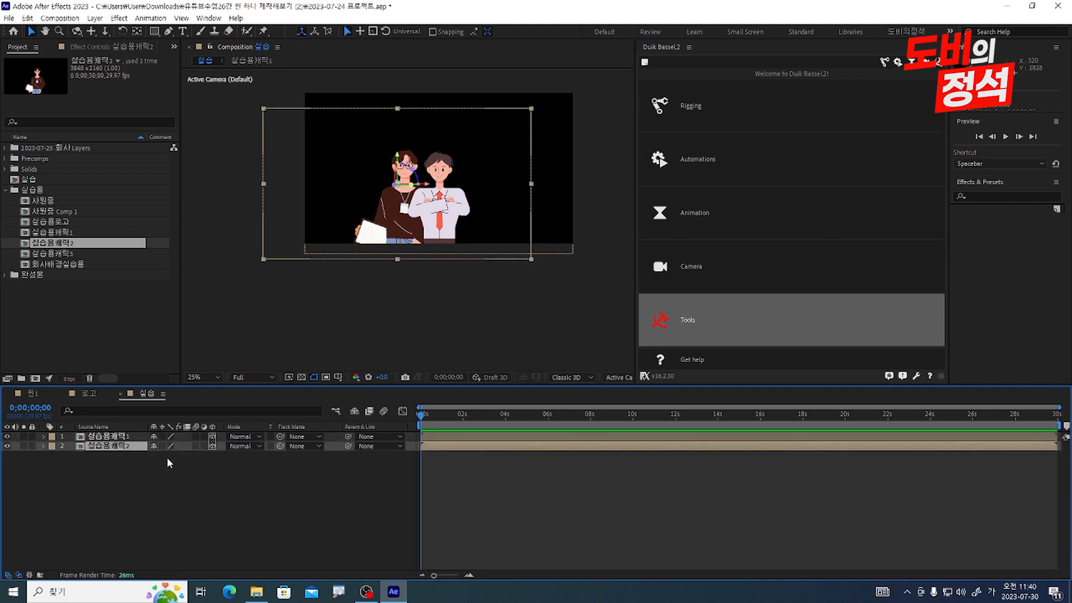
{"action": "key", "text": "p"}
{"action": "left_click", "coordinate": [190, 455]}
{"action": "type", "text": "50"}
{"action": "key", "text": "Return"}
Nudge the 실습용캐릭2 layer right and down to position 684, 666
{"action": "scroll", "coordinate": [435, 306], "scroll_direction": "up", "scroll_amount": 2}
{"action": "key", "text": "shift+Right"}
{"action": "key", "text": "Right"}
{"action": "key", "text": "Right"}
{"action": "key", "text": "Down"}
{"action": "key", "text": "Down"}
{"action": "key", "text": "Down"}
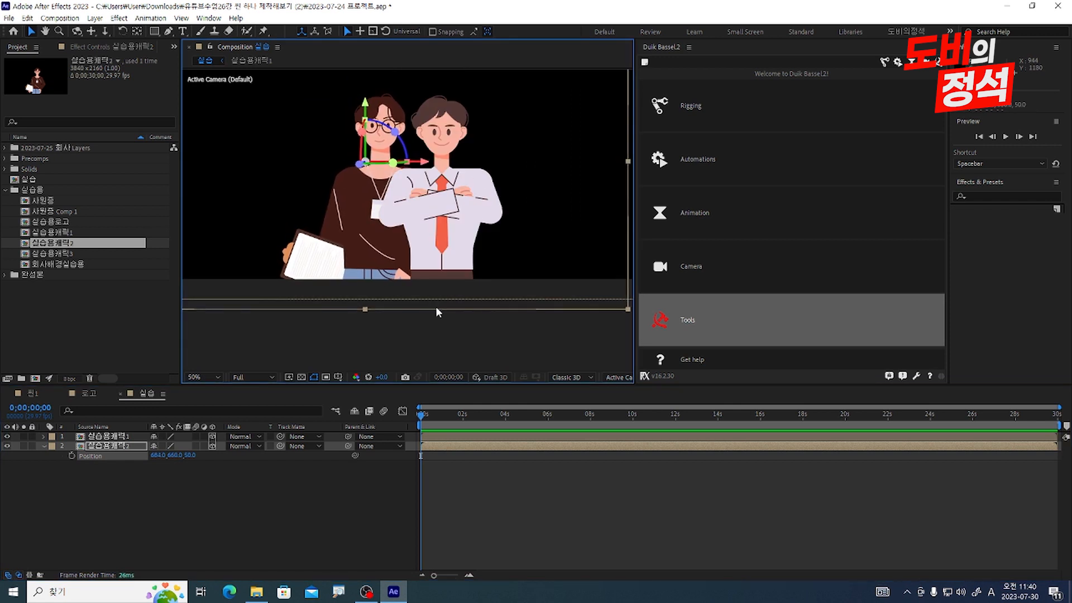
Add the 실습용캐릭3 composition beneath the other character layers and make it a 3D layer
{"action": "scroll", "coordinate": [435, 306], "scroll_direction": "down", "scroll_amount": 2}
{"action": "left_click", "coordinate": [56, 255]}
{"action": "left_click_drag", "start_coordinate": [61, 255], "coordinate": [168, 465]}
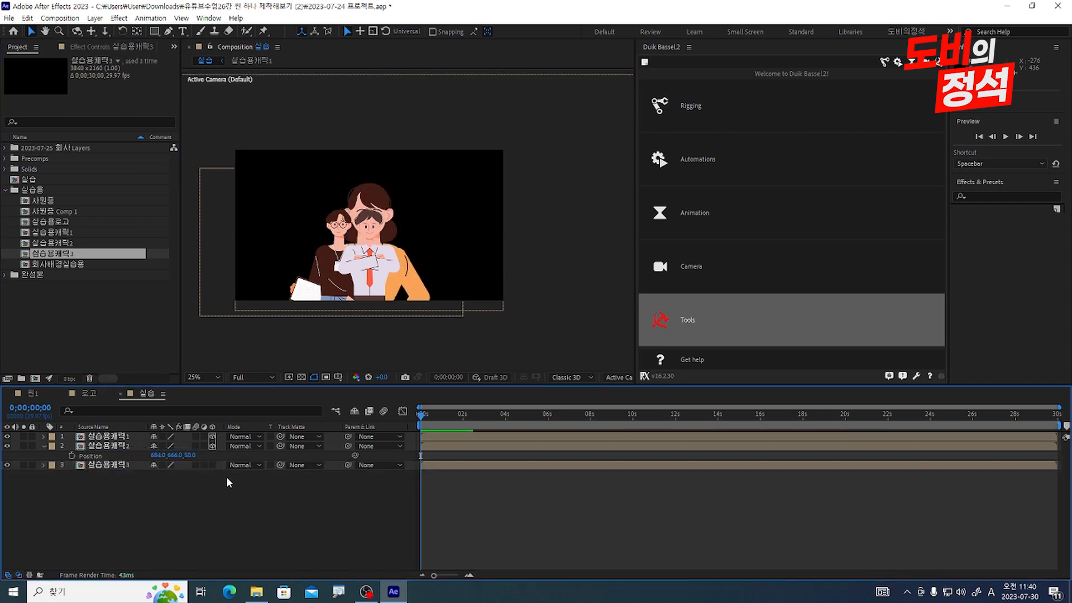
{"action": "left_click", "coordinate": [212, 465]}
Set the Z position of the 실습용캐릭3 layer to 500
{"action": "key", "text": "p"}
{"action": "left_click", "coordinate": [194, 484]}
{"action": "type", "text": "500"}
{"action": "key", "text": "Return"}
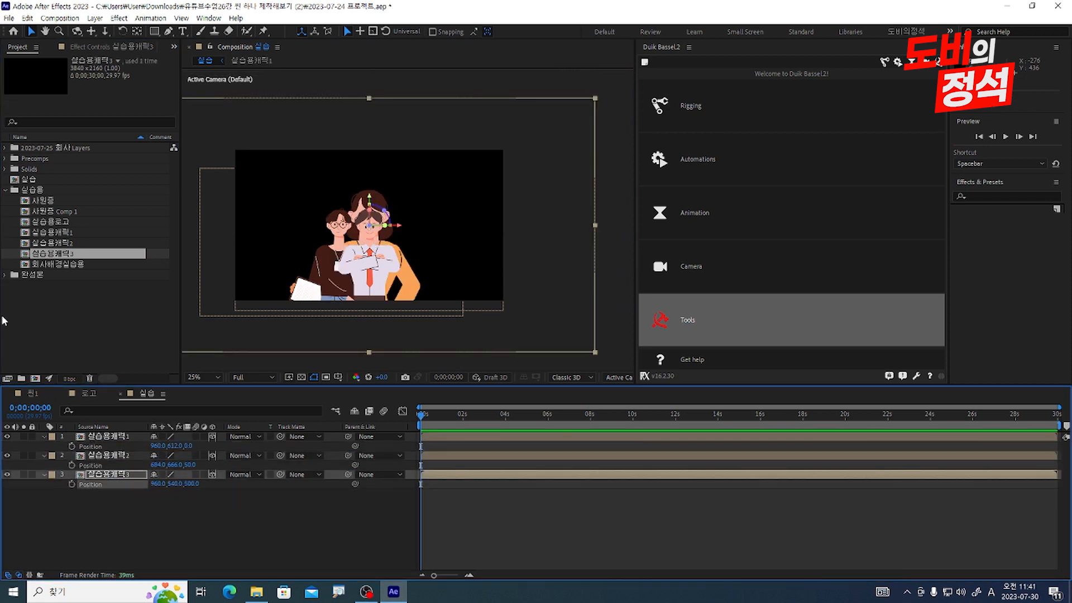
Scale down the 실습용캐릭3 layer and move it beside the centre character at X 1232, Y 632
{"action": "key", "text": "shift+Right"}
{"action": "key", "text": "shift+Right"}
{"action": "key", "text": "shift+Down"}
{"action": "key", "text": "shift+Down"}
{"action": "key", "text": "shift+Right"}
{"action": "key", "text": "Right"}
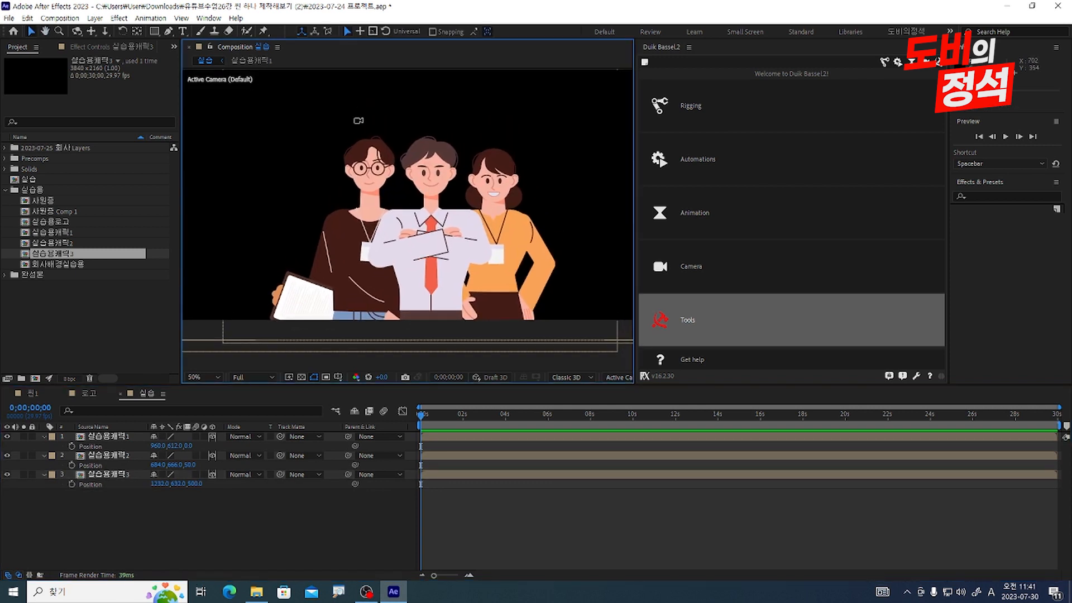
Add the 실습용로고 composition above all character layers and fit it to the composition size
{"action": "scroll", "coordinate": [288, 116], "scroll_direction": "down", "scroll_amount": 2}
{"action": "left_click", "coordinate": [35, 248]}
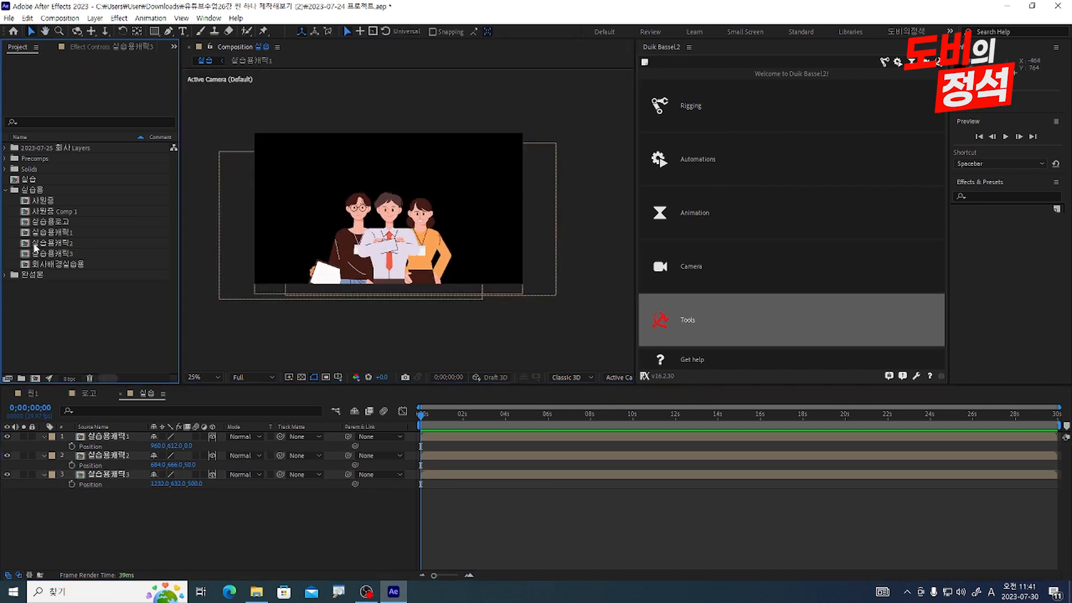
{"action": "left_click", "coordinate": [5, 191]}
{"action": "left_click", "coordinate": [6, 191]}
{"action": "left_click", "coordinate": [60, 223]}
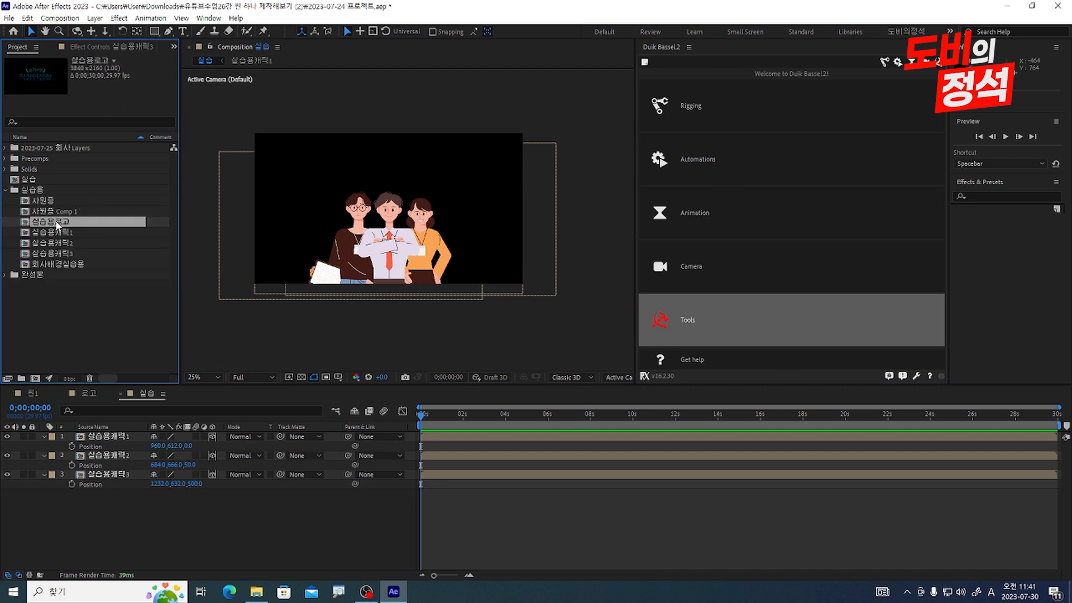
{"action": "left_click_drag", "start_coordinate": [56, 225], "coordinate": [104, 441]}
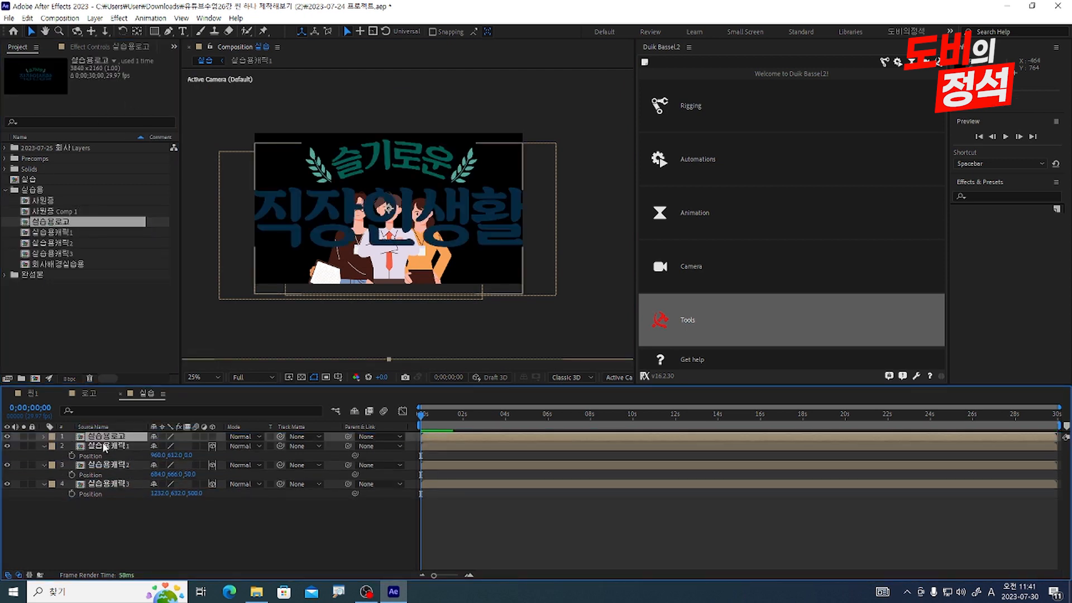
{"action": "key", "text": "ctrl+alt+f"}
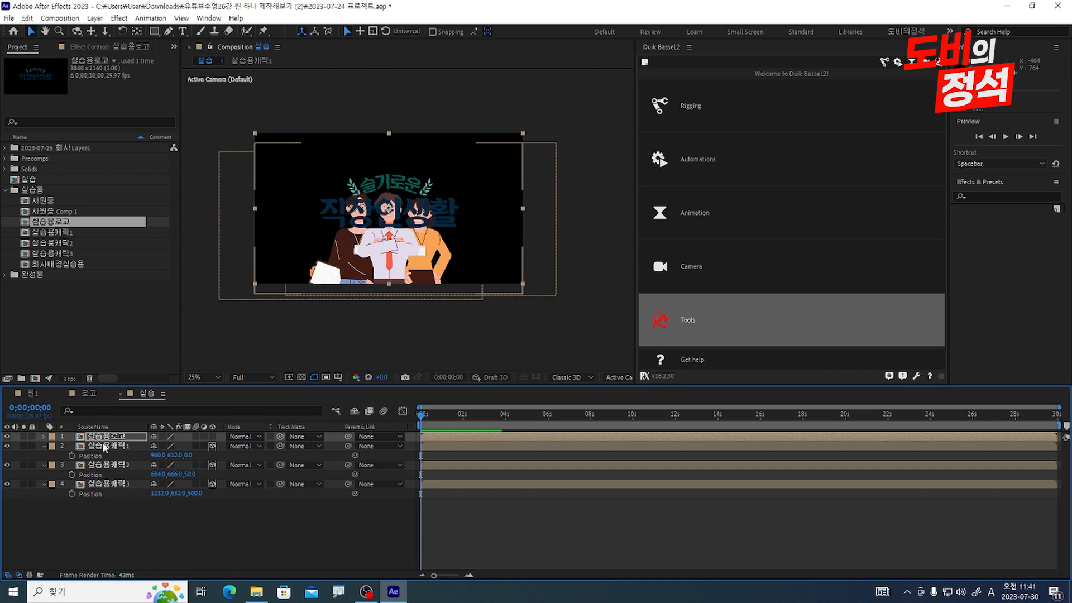
Move the 실습용로고 layer up so the title sits just above the characters' heads
{"action": "key", "text": "shift+Up"}
{"action": "key", "text": "shift+Up"}
{"action": "key", "text": "shift+Up"}
{"action": "key", "text": "shift+Up"}
{"action": "key", "text": "shift+Up"}
{"action": "key", "text": "Down"}
{"action": "key", "text": "Down"}
{"action": "key", "text": "Down"}
{"action": "key", "text": "Down"}
{"action": "key", "text": "Up"}
{"action": "key", "text": "Up"}
{"action": "key", "text": "Up"}
{"action": "key", "text": "Up"}
{"action": "key", "text": "Up"}
{"action": "key", "text": "Down"}
{"action": "key", "text": "Down"}
{"action": "key", "text": "Down"}
Add the 회사배경실습용 composition beneath all layers as a frame-filling 3D background with Z position 1000
{"action": "left_click", "coordinate": [51, 270]}
{"action": "left_click_drag", "start_coordinate": [77, 266], "coordinate": [176, 537]}
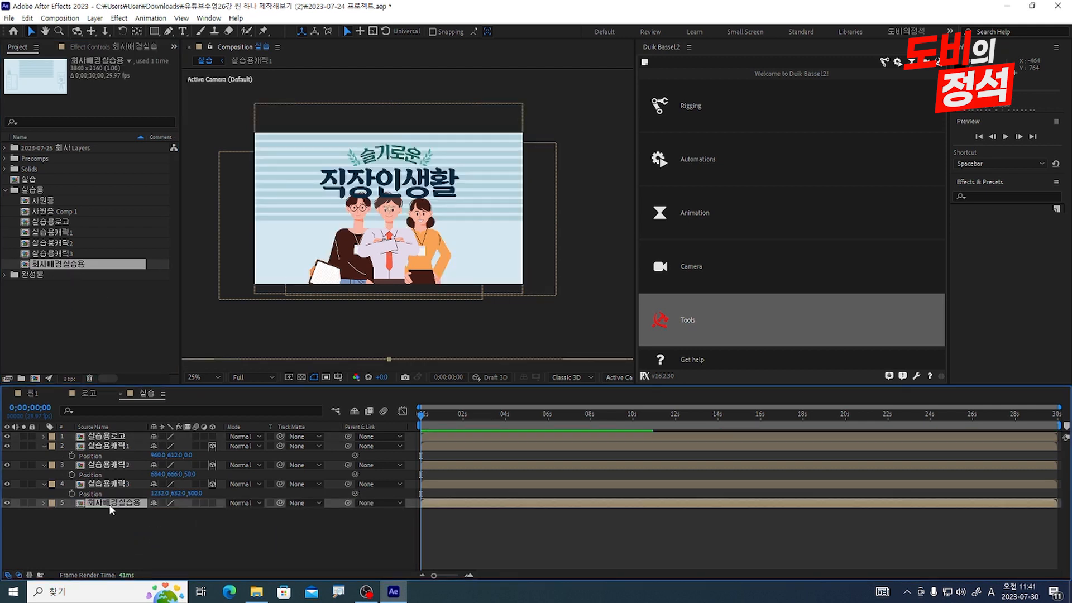
{"action": "left_click", "coordinate": [212, 503]}
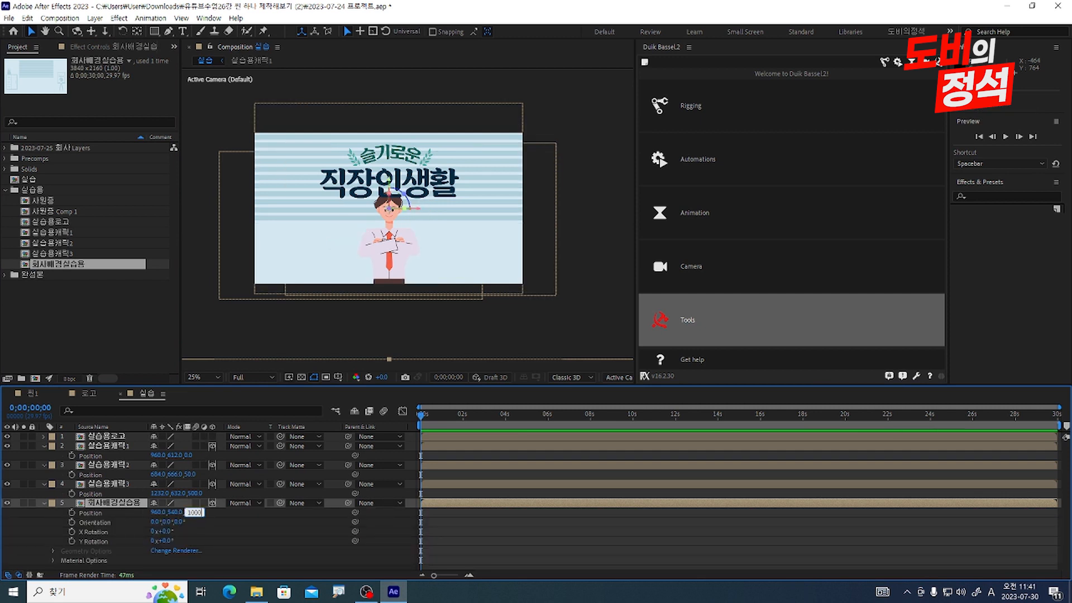
{"action": "key", "text": "Return"}
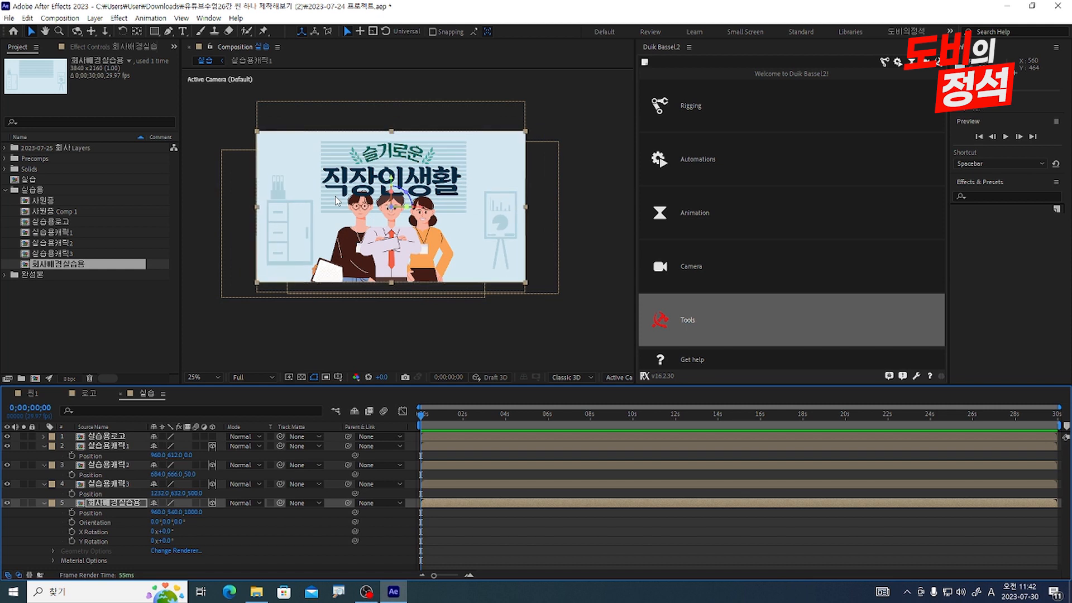
Make the 실습용로고 layer 3D and collapse the expanded properties of the 회사배경실습용 layer
{"action": "left_click", "coordinate": [142, 436]}
{"action": "left_click", "coordinate": [212, 436]}
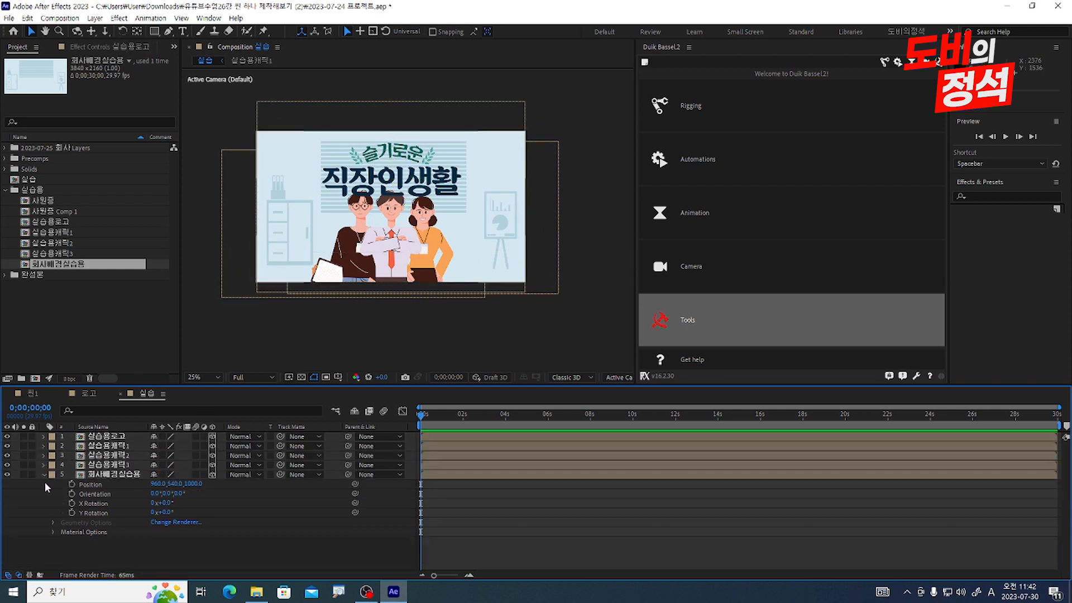
{"action": "left_click", "coordinate": [50, 475]}
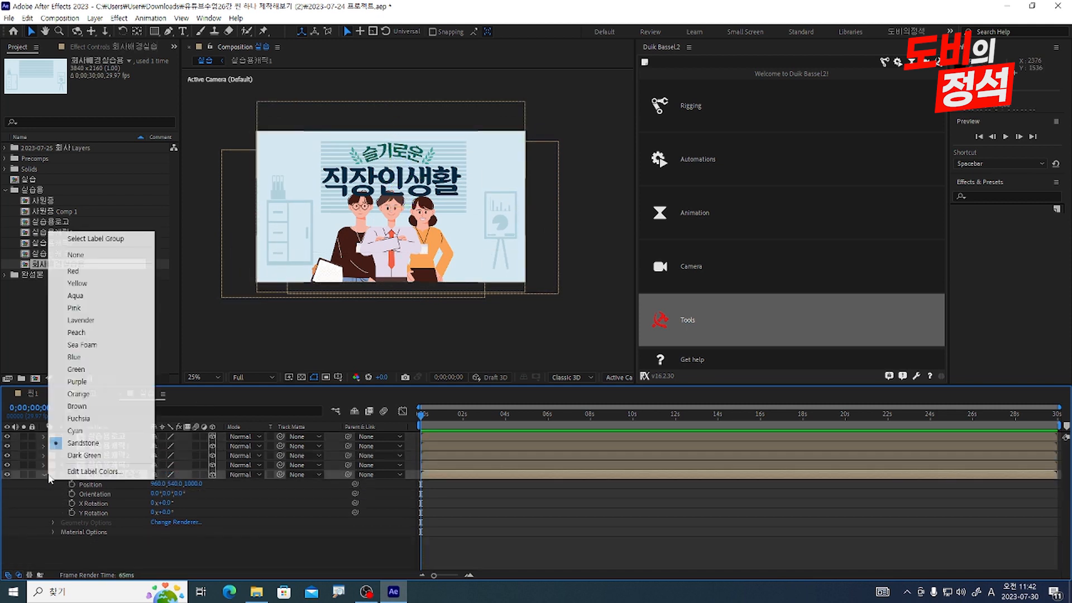
{"action": "left_click", "coordinate": [39, 475]}
{"action": "left_click", "coordinate": [43, 475]}
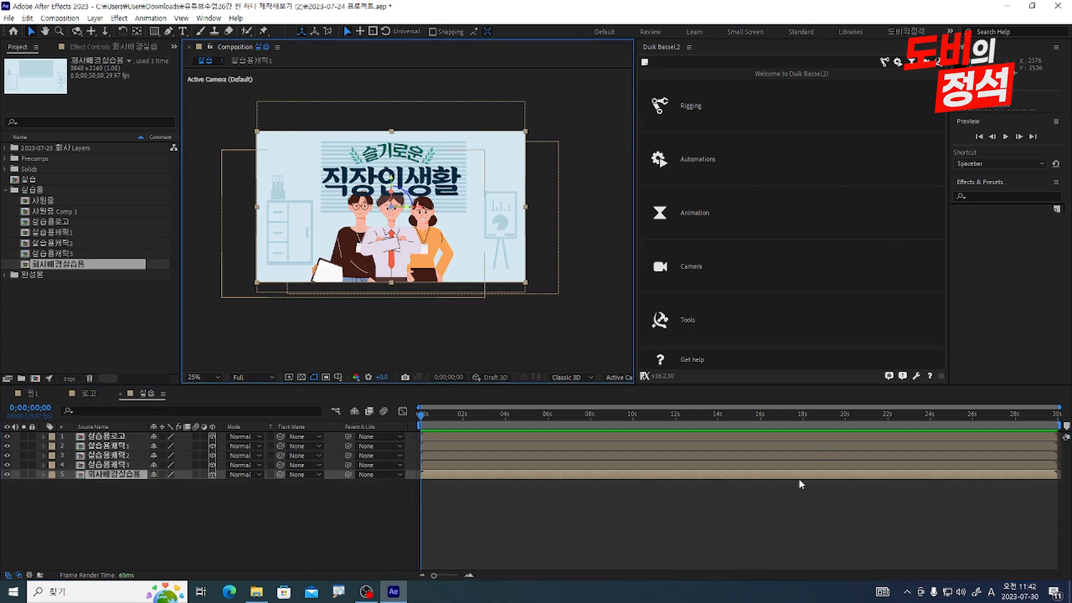
{"action": "left_click", "coordinate": [725, 497]}
{"action": "scroll", "coordinate": [399, 206], "scroll_direction": "up", "scroll_amount": 3}
{"action": "scroll", "coordinate": [446, 193], "scroll_direction": "down", "scroll_amount": 4}
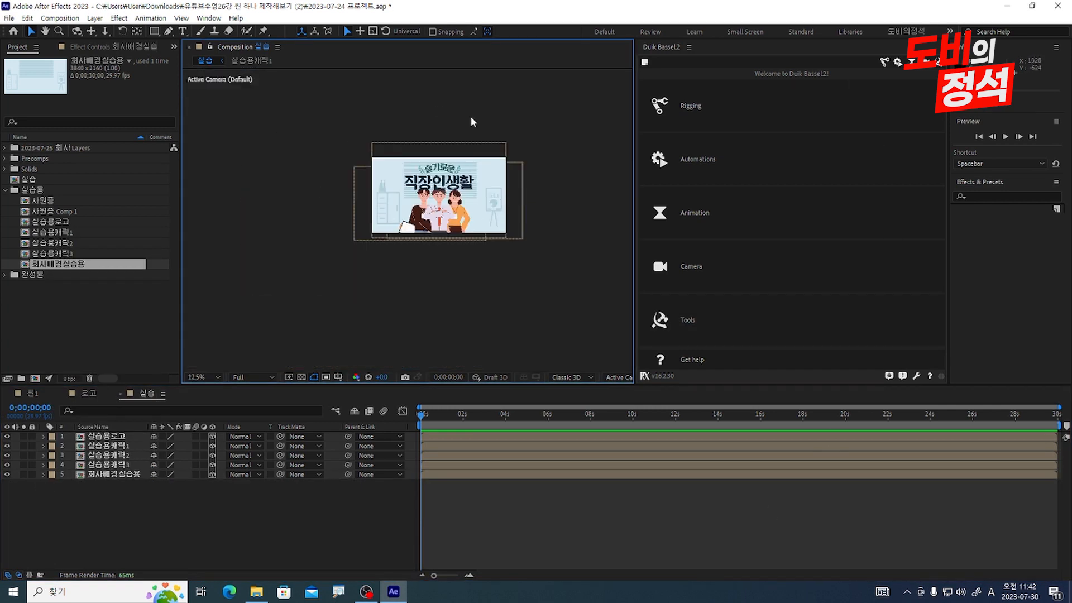
{"action": "scroll", "coordinate": [428, 181], "scroll_direction": "up", "scroll_amount": 2}
{"action": "scroll", "coordinate": [508, 202], "scroll_direction": "up", "scroll_amount": 3}
{"action": "scroll", "coordinate": [416, 184], "scroll_direction": "down", "scroll_amount": 1}
{"action": "left_click_drag", "start_coordinate": [482, 204], "coordinate": [457, 193]}
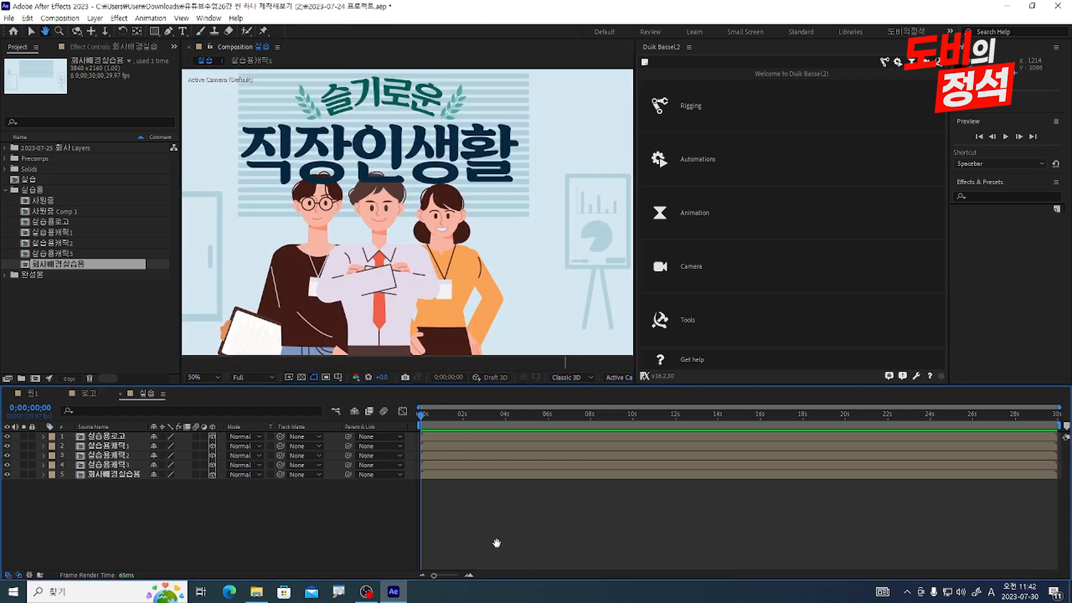
Open the 실습용캐릭1 composition and add a Duik arm structure aligned to the character's arm with the folded sleeve in front
{"action": "double_click", "coordinate": [124, 448]}
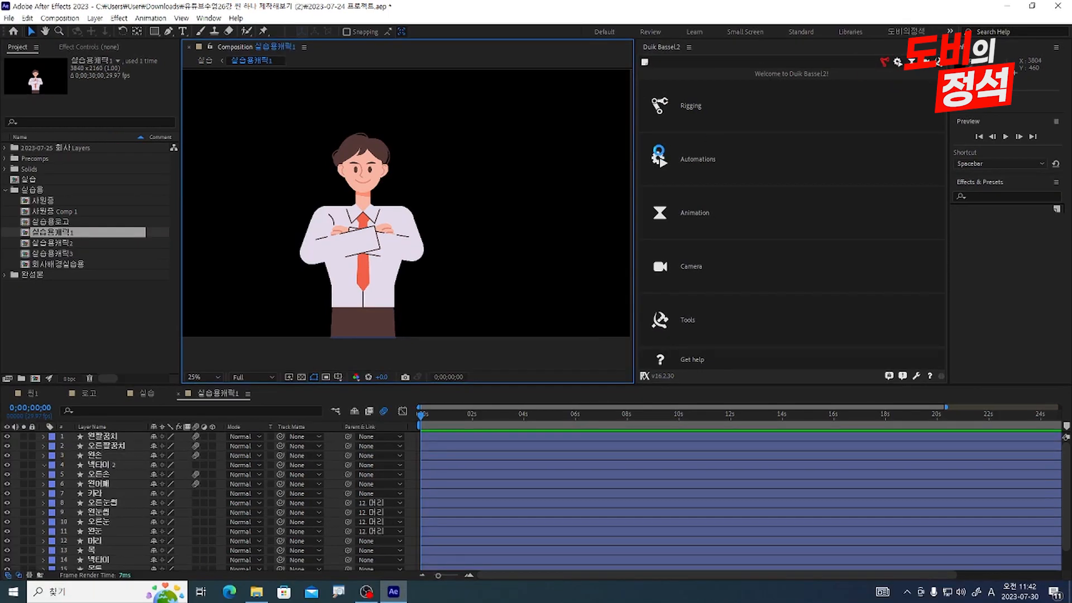
{"action": "left_click", "coordinate": [843, 105]}
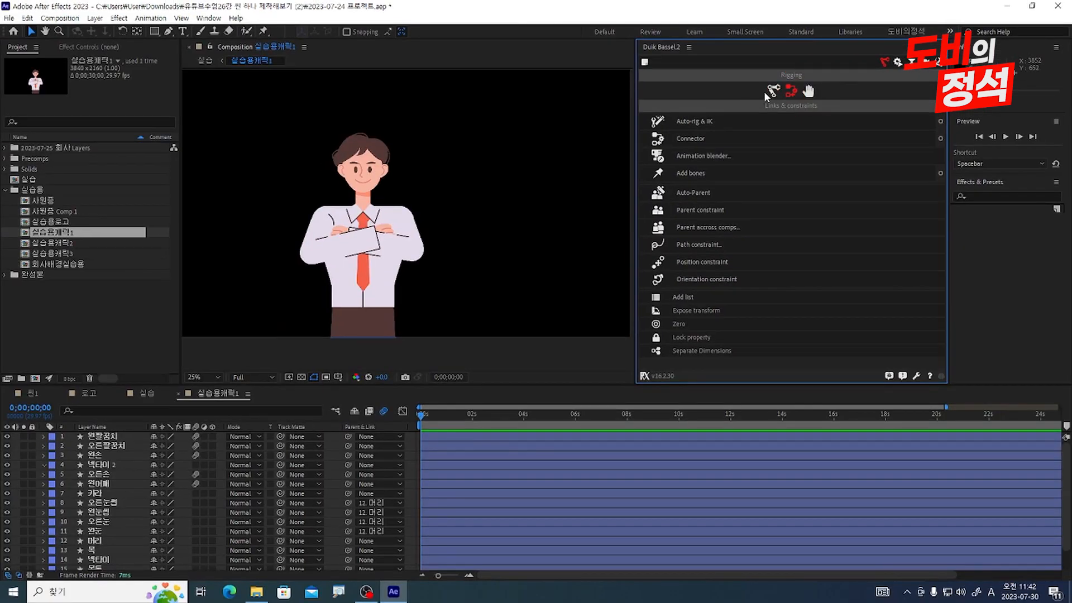
{"action": "left_click", "coordinate": [778, 91]}
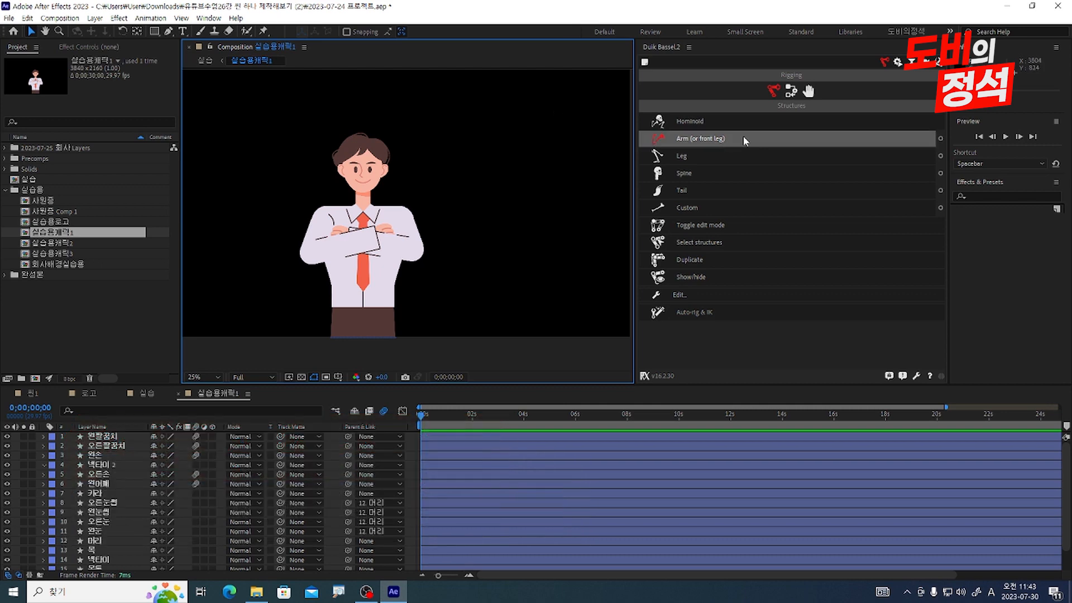
{"action": "left_click", "coordinate": [724, 140]}
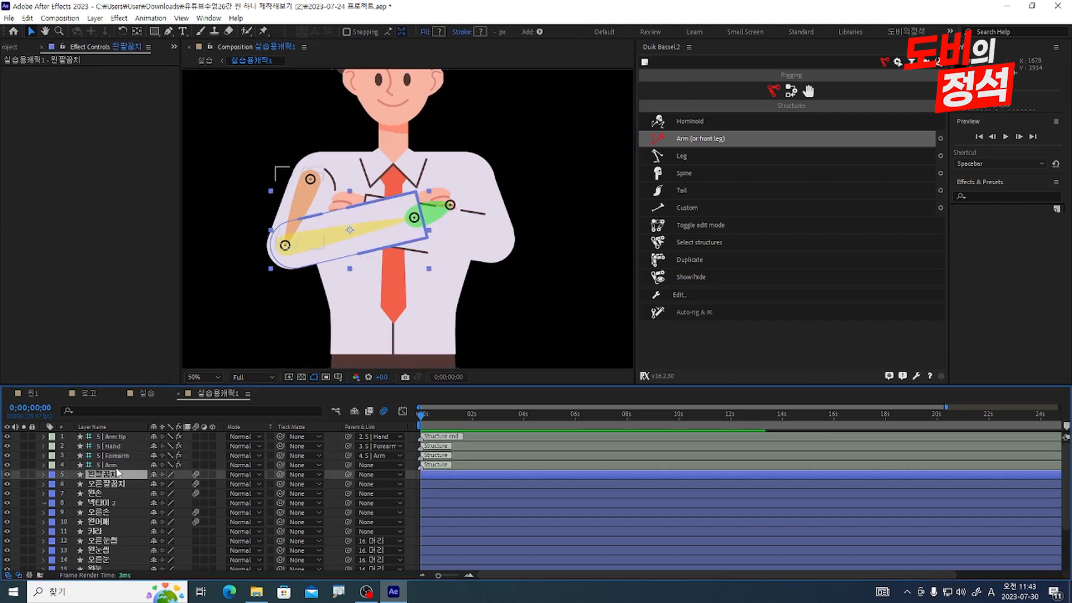
Rename the four arm structures from shoulder to tip as S | 왼어깨, S | 왼팔꿈치, S | 왼손 and S | 왼손끝
{"action": "left_click", "coordinate": [114, 465]}
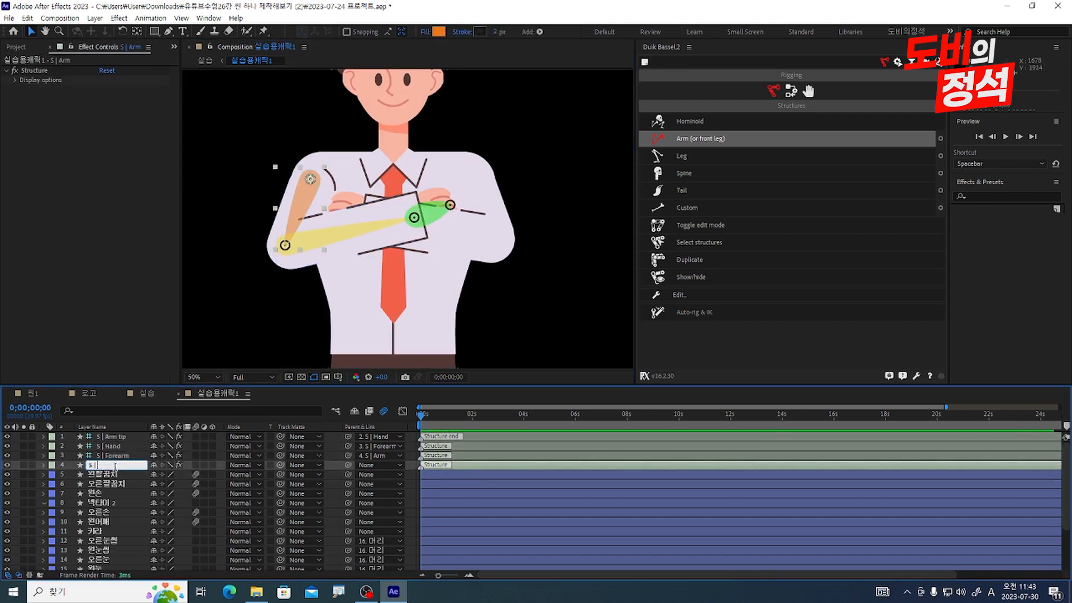
{"action": "type", "text": "왼어깨"}
{"action": "key", "text": "Return"}
{"action": "key", "text": "ctrl+Up"}
{"action": "key", "text": "Return"}
{"action": "type", "text": "왼팔꿈치"}
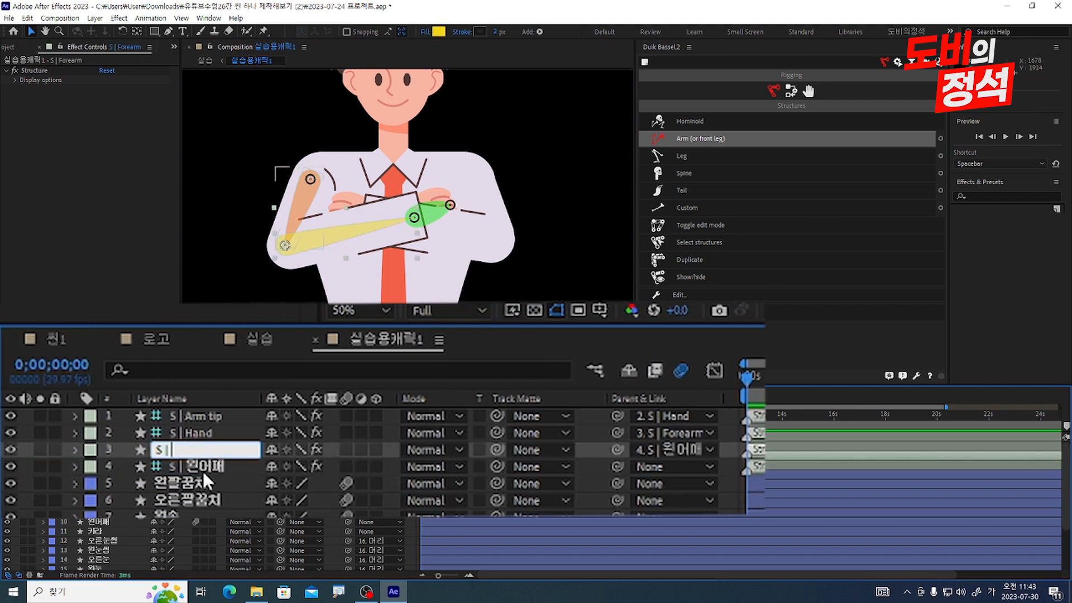
{"action": "key", "text": "Return"}
{"action": "type", "text": "왼손"}
{"action": "key", "text": "BackSpace"}
{"action": "key", "text": "BackSpace"}
{"action": "key", "text": "BackSpace"}
{"action": "key", "text": "BackSpace"}
{"action": "key", "text": "BackSpace"}
{"action": "key", "text": "BackSpace"}
{"action": "key", "text": "BackSpace"}
{"action": "type", "text": "왼손끝"}
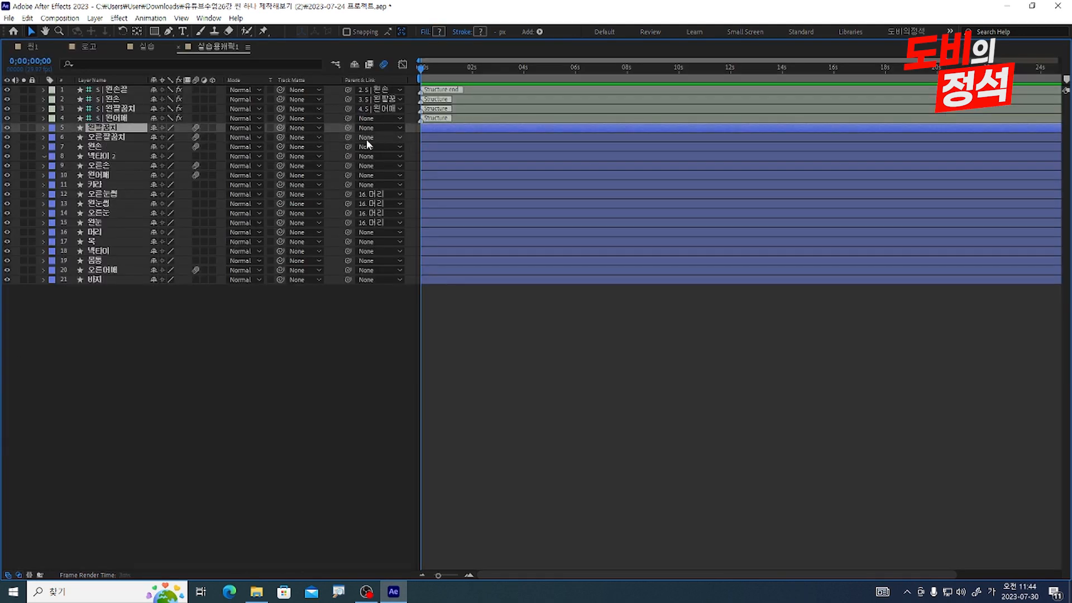
Parent the 왼팔꿈치, 왼손 and 왼어깨 artwork layers to the structures with the same names
{"action": "left_click_drag", "start_coordinate": [348, 128], "coordinate": [120, 109]}
{"action": "left_click", "coordinate": [100, 147]}
{"action": "left_click_drag", "start_coordinate": [349, 148], "coordinate": [111, 99]}
{"action": "left_click", "coordinate": [100, 176]}
{"action": "left_click_drag", "start_coordinate": [348, 175], "coordinate": [120, 118]}
{"action": "left_click", "coordinate": [166, 373]}
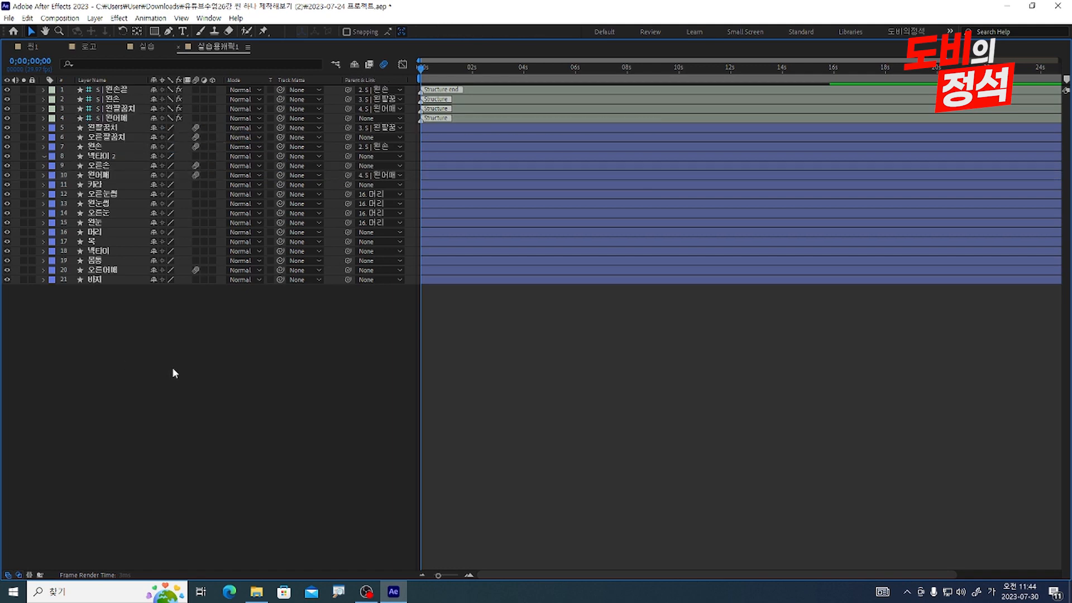
Apply Duik Auto-rig & IK to the four 왼 arm structures, from S | 왼어깨 to S | 왼손끝
{"action": "key", "text": "grave"}
{"action": "left_click", "coordinate": [617, 464]}
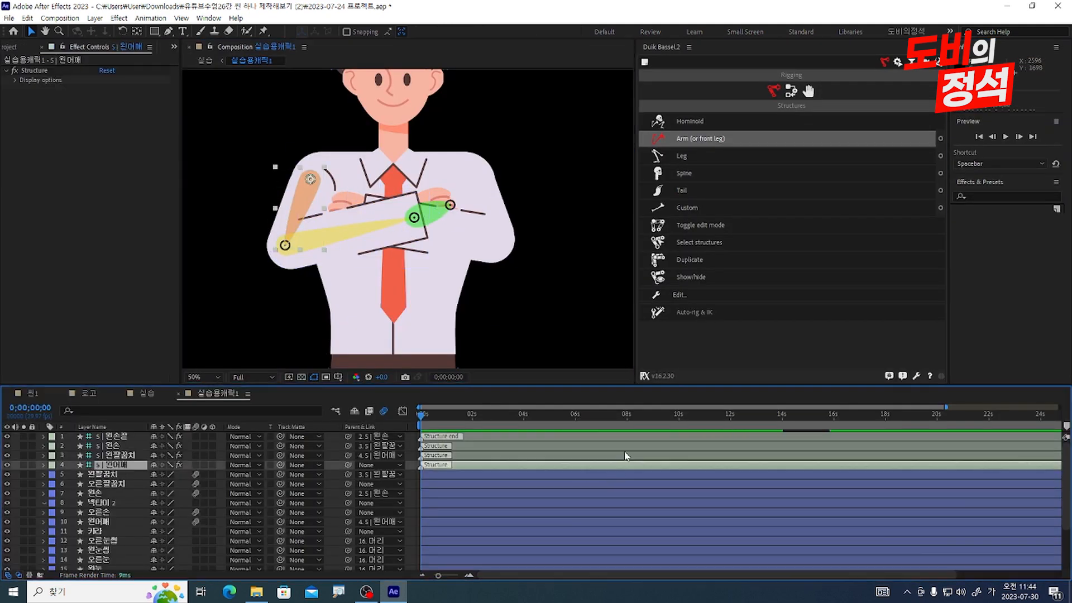
{"action": "left_click", "coordinate": [625, 437], "text": "shift"}
{"action": "left_click", "coordinate": [791, 91]}
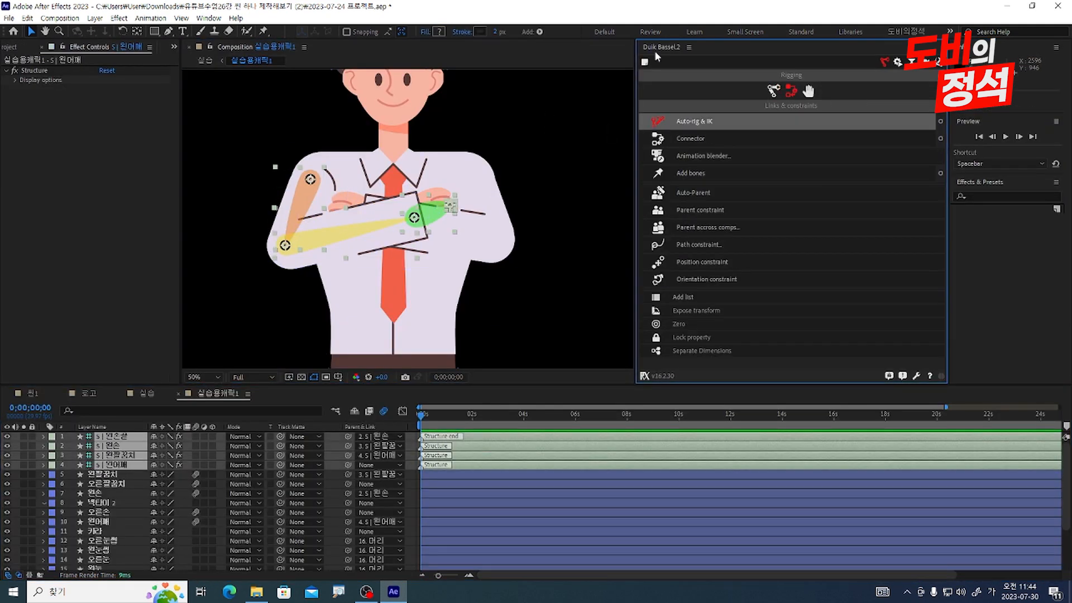
{"action": "left_click", "coordinate": [735, 118]}
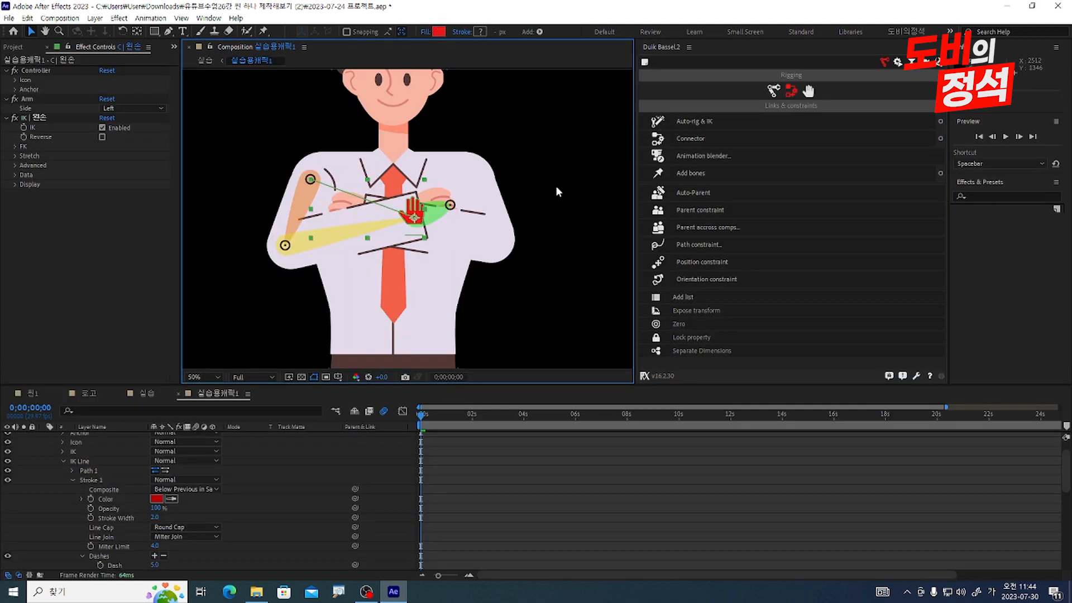
Disable Auto-Stretch in the 왼손 controller's IK settings and test the arm by moving the controller, undoing each test move
{"action": "mouse_move", "coordinate": [415, 219]}
{"action": "left_mouse_down"}
{"action": "mouse_move", "coordinate": [316, 321]}
{"action": "mouse_move", "coordinate": [394, 186]}
{"action": "mouse_move", "coordinate": [610, 83]}
{"action": "mouse_move", "coordinate": [613, 96]}
{"action": "mouse_move", "coordinate": [411, 197]}
{"action": "left_mouse_up"}
{"action": "key", "text": "ctrl+z"}
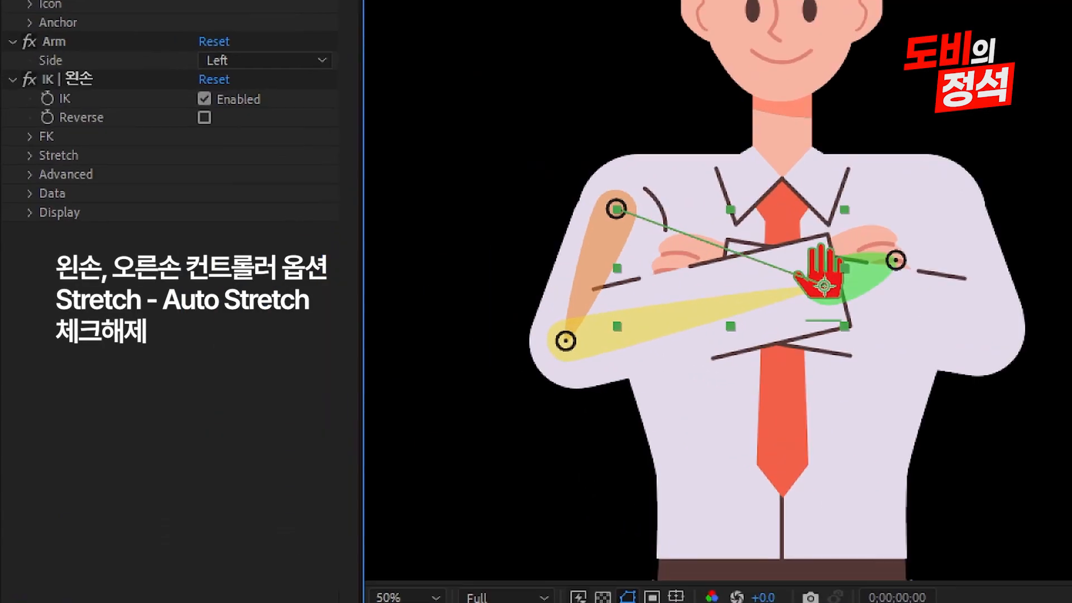
{"action": "left_click", "coordinate": [15, 156]}
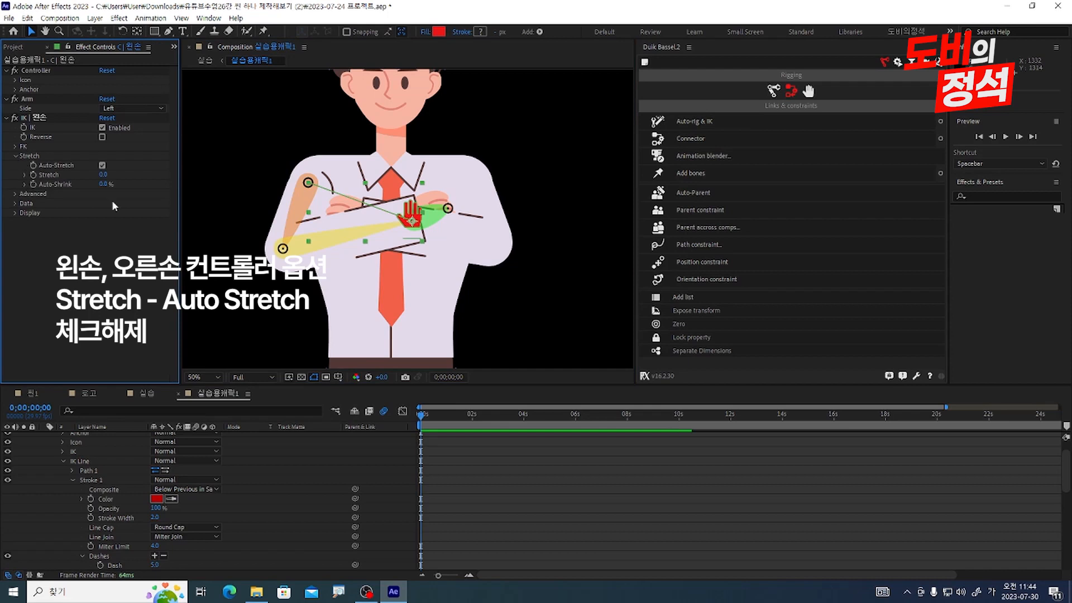
{"action": "left_click", "coordinate": [102, 166]}
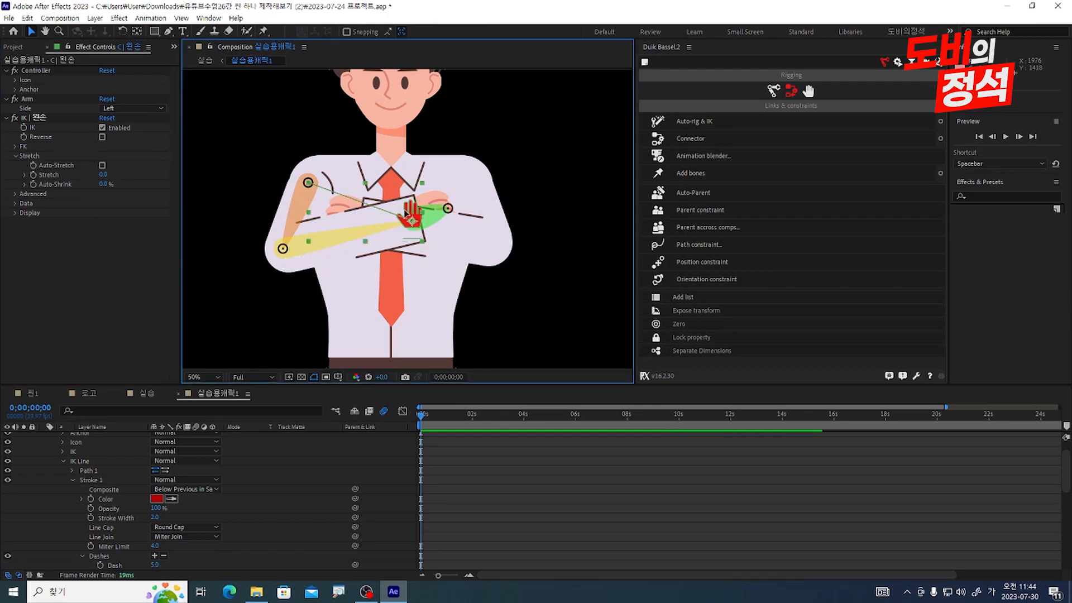
{"action": "left_click_drag", "start_coordinate": [411, 220], "coordinate": [497, 58]}
{"action": "key", "text": "ctrl+z"}
Reveal the Position property of the C | 왼손 controller and zero it with Duik's Zero command
{"action": "left_click_drag", "start_coordinate": [233, 239], "coordinate": [223, 342]}
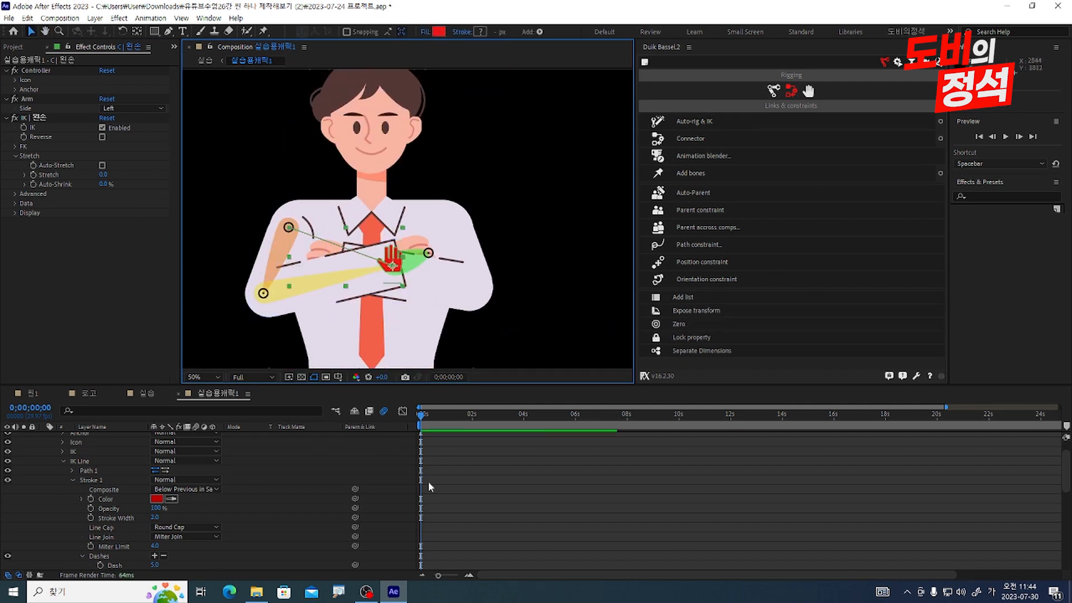
{"action": "scroll", "coordinate": [121, 471], "scroll_direction": "up", "scroll_amount": 2}
{"action": "left_click", "coordinate": [498, 441]}
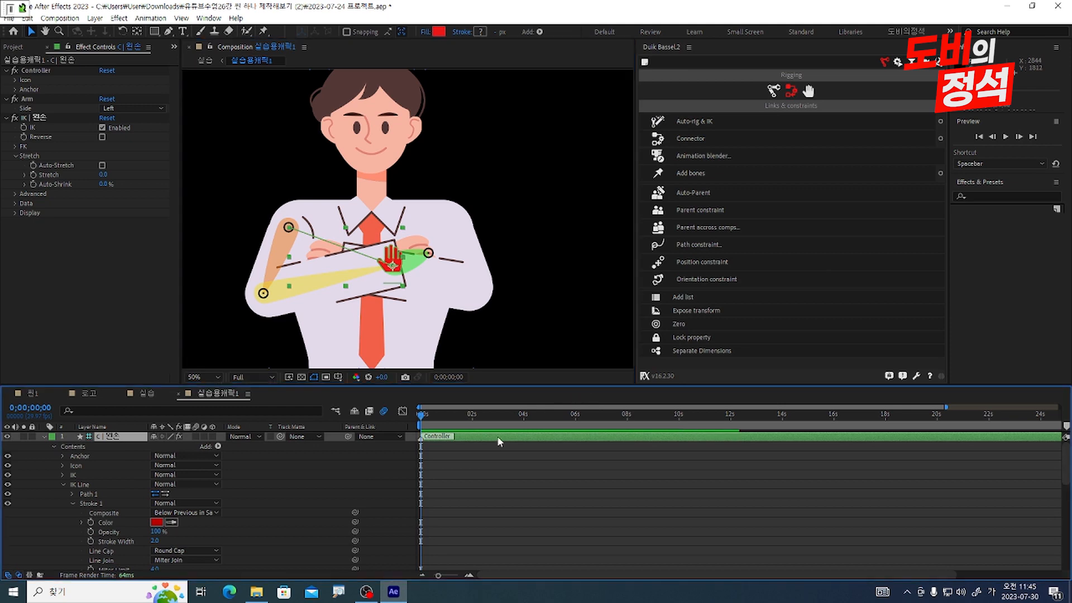
{"action": "key", "text": "p"}
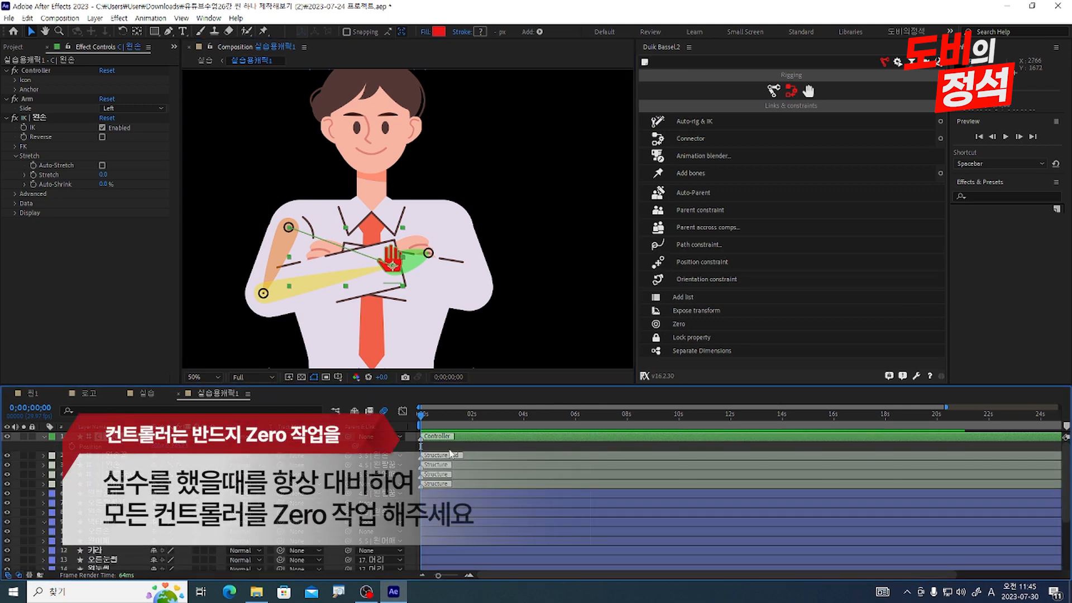
{"action": "left_click", "coordinate": [691, 324]}
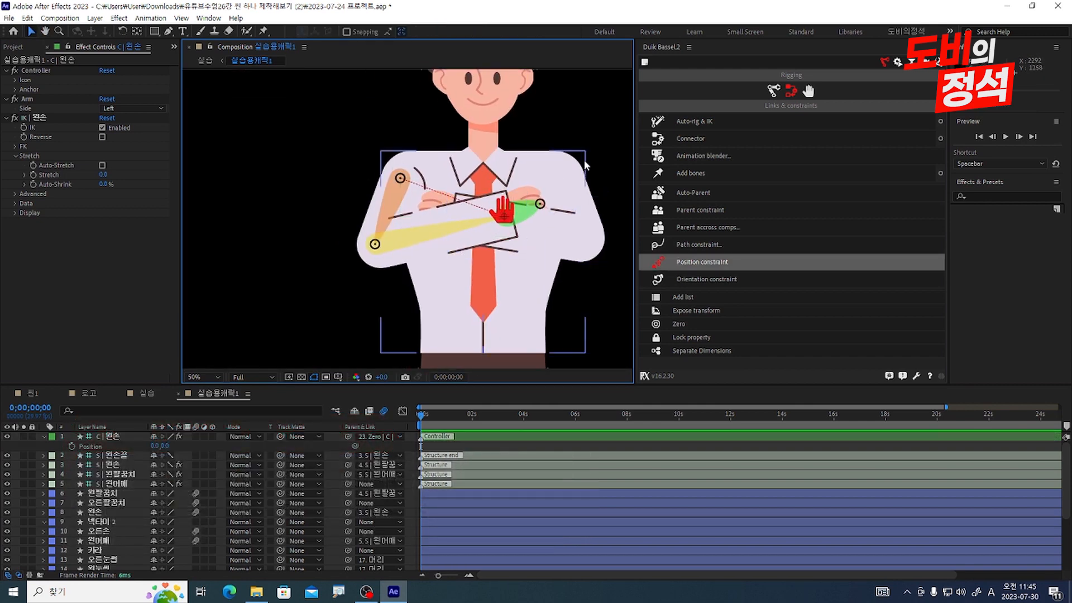
Add a second Duik arm structure to the 실습용캐릭1 composition for the character's other arm
{"action": "scroll", "coordinate": [491, 202], "scroll_direction": "down", "scroll_amount": 4}
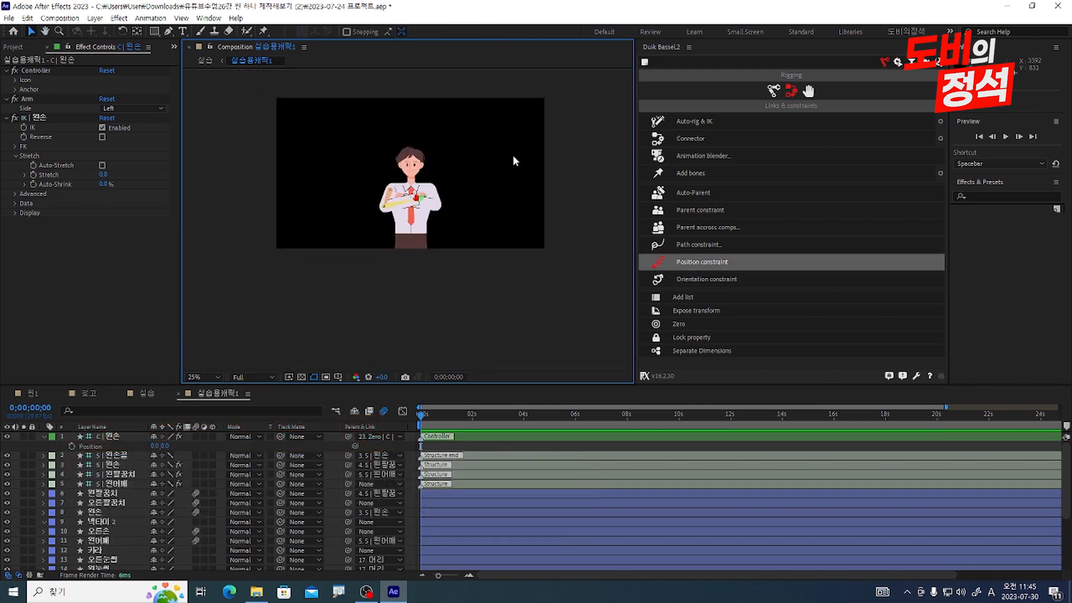
{"action": "scroll", "coordinate": [513, 156], "scroll_direction": "up", "scroll_amount": 3}
{"action": "left_click", "coordinate": [774, 90]}
{"action": "left_click", "coordinate": [656, 140]}
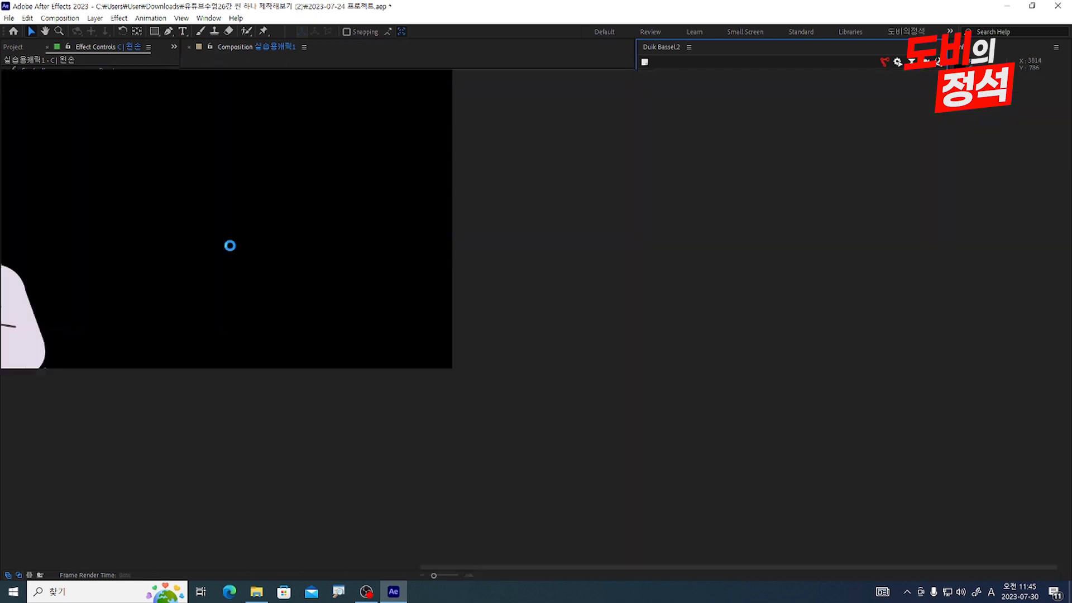
Rename the new arm structures from shoulder to tip as S | 오른어깨, S | 오른팔꿈치, S | 오른손 and S | 오른손끝
{"action": "scroll", "coordinate": [467, 146], "scroll_direction": "down", "scroll_amount": 2}
{"action": "key", "text": "Return"}
{"action": "type", "text": "S | 오른어깨"}
{"action": "key", "text": "Return"}
{"action": "key", "text": "ctrl+Up"}
{"action": "key", "text": "Return"}
{"action": "type", "text": "S | 오른"}
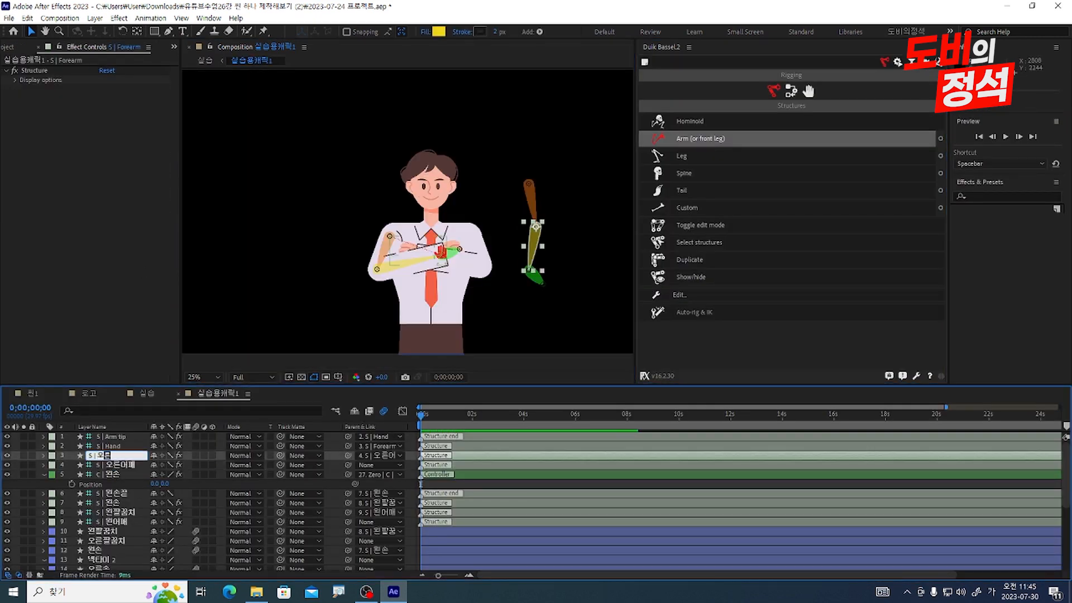
{"action": "type", "text": "팔꿈치"}
{"action": "key", "text": "Return"}
{"action": "key", "text": "ctrl+Up"}
{"action": "key", "text": "Return"}
{"action": "type", "text": "S | 오른손"}
{"action": "key", "text": "Return"}
{"action": "key", "text": "ctrl+Up"}
{"action": "key", "text": "Return"}
{"action": "type", "text": "S | 오른손끝"}
{"action": "key", "text": "Return"}
Position the 오른 arm structures over the shoulder, elbow, wrist and fingertips of the character's other folded arm
{"action": "left_click_drag", "start_coordinate": [550, 237], "coordinate": [524, 187]}
{"action": "left_click_drag", "start_coordinate": [505, 145], "coordinate": [455, 218]}
{"action": "scroll", "coordinate": [435, 262], "scroll_direction": "up", "scroll_amount": 3}
{"action": "left_click", "coordinate": [486, 260]}
{"action": "left_click_drag", "start_coordinate": [486, 261], "coordinate": [359, 246]}
{"action": "left_click_drag", "start_coordinate": [416, 302], "coordinate": [273, 139]}
{"action": "scroll", "coordinate": [273, 139], "scroll_direction": "down", "scroll_amount": 3}
{"action": "key", "text": "F2"}
Parent the 오른팔꿈치 and 오른손 artwork layers to the structures with the same names
{"action": "key", "text": "grave"}
{"action": "left_click_drag", "start_coordinate": [348, 193], "coordinate": [119, 109]}
{"action": "left_click", "coordinate": [118, 196]}
{"action": "left_click_drag", "start_coordinate": [348, 222], "coordinate": [117, 99]}
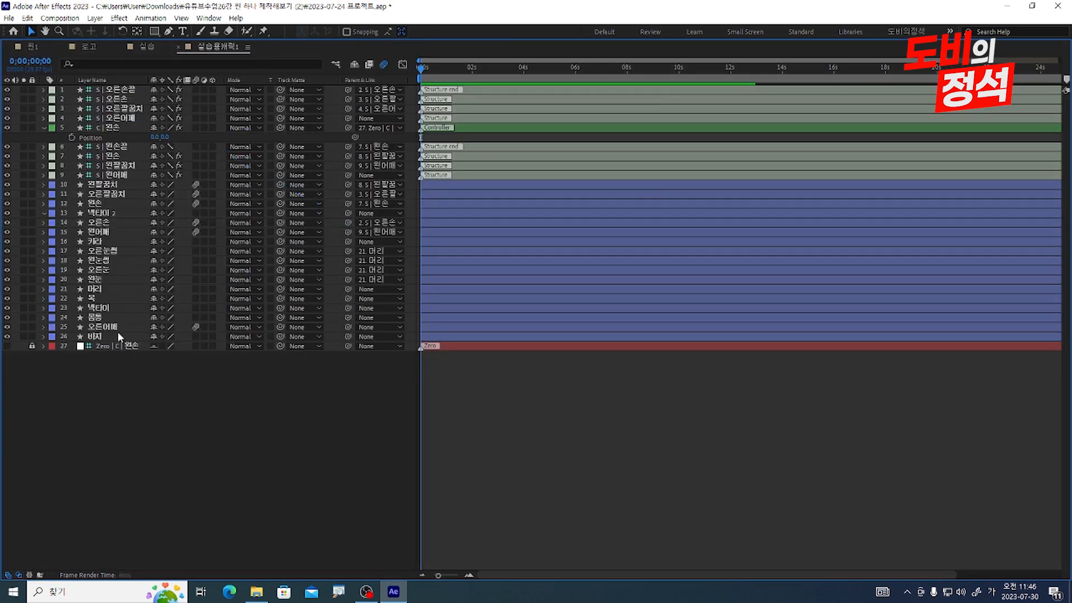
{"action": "key", "text": "grave"}
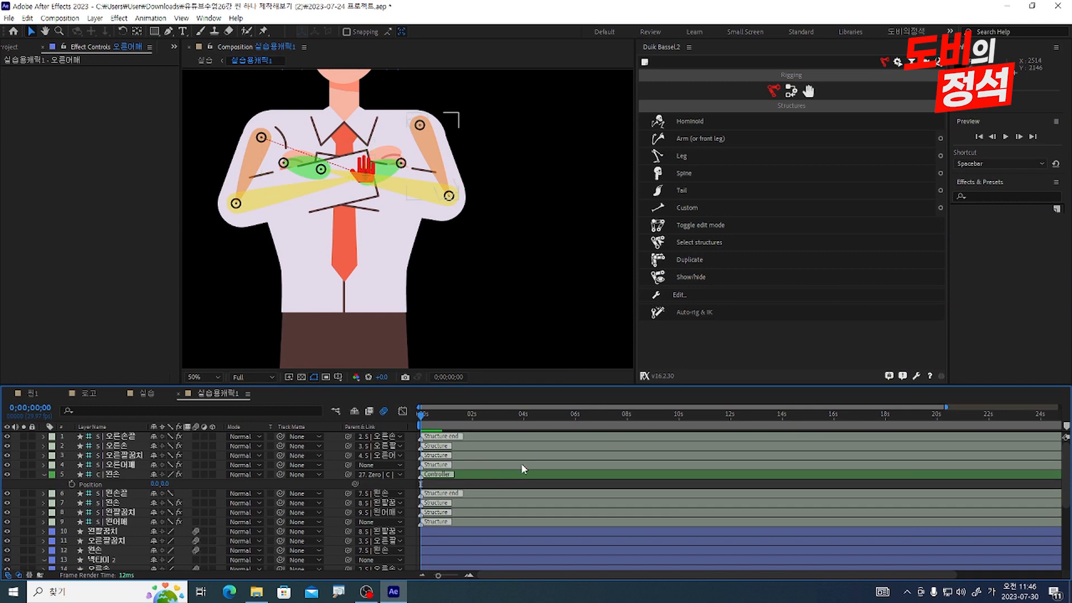
Apply Duik Auto-rig & IK to the four 오른 arm structures, from S | 오른어깨 to S | 오른손끝
{"action": "left_click", "coordinate": [523, 466]}
{"action": "left_click", "coordinate": [523, 436], "text": "shift"}
{"action": "left_click", "coordinate": [791, 90]}
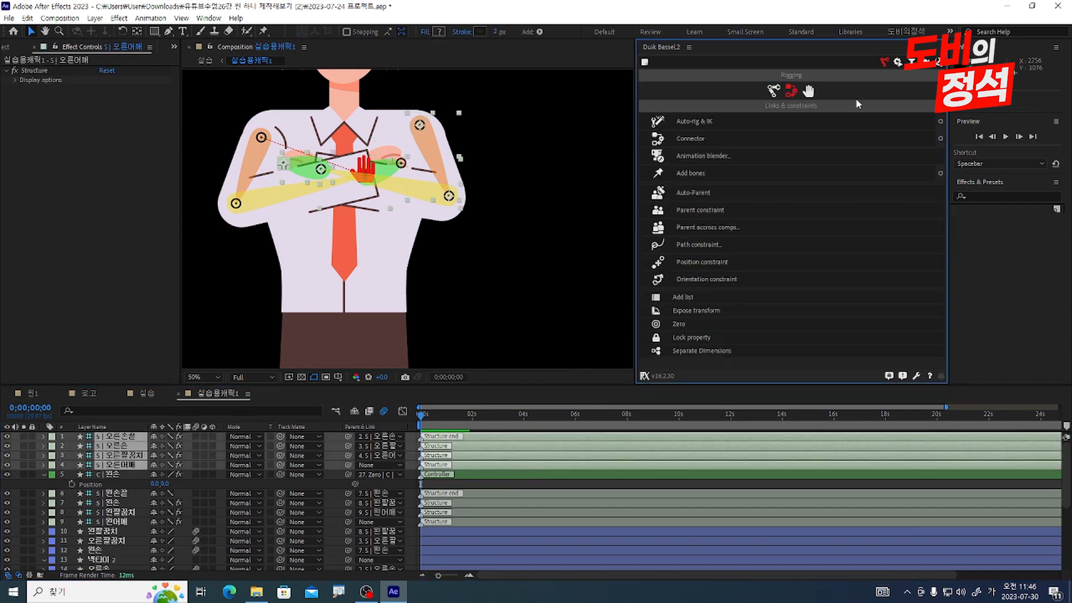
{"action": "left_click", "coordinate": [701, 121]}
Disable Auto-Stretch in the IK settings of the 오른손 controller
{"action": "left_click_drag", "start_coordinate": [317, 222], "coordinate": [502, 342]}
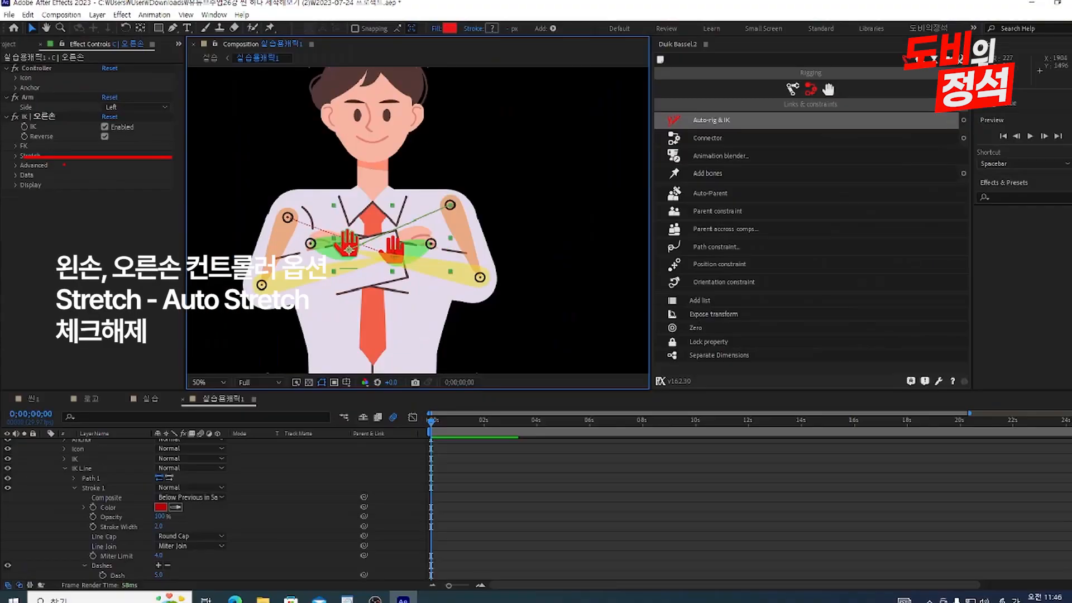
{"action": "left_click", "coordinate": [14, 156]}
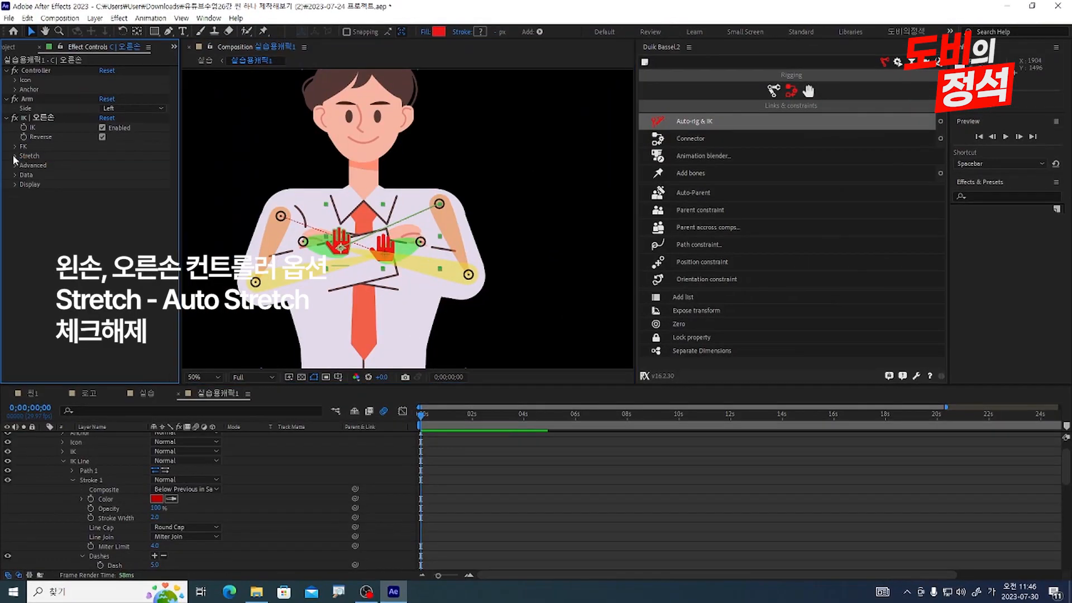
{"action": "left_click", "coordinate": [102, 165]}
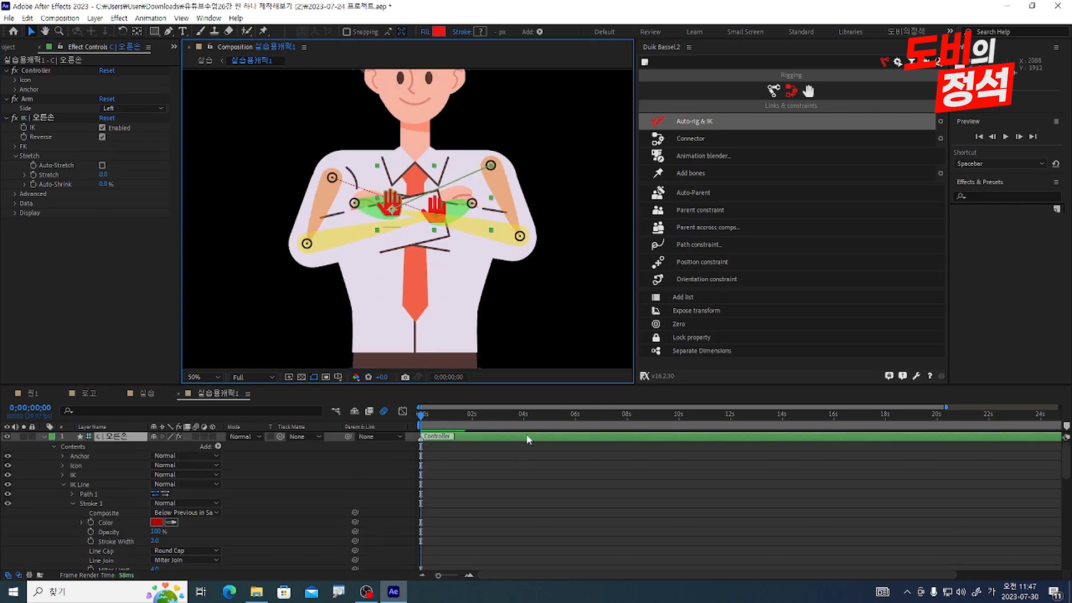
Zero the positions of the C | 오른손 and C | 왼손 controllers with Duik's Zero tool
{"action": "left_click", "coordinate": [528, 439]}
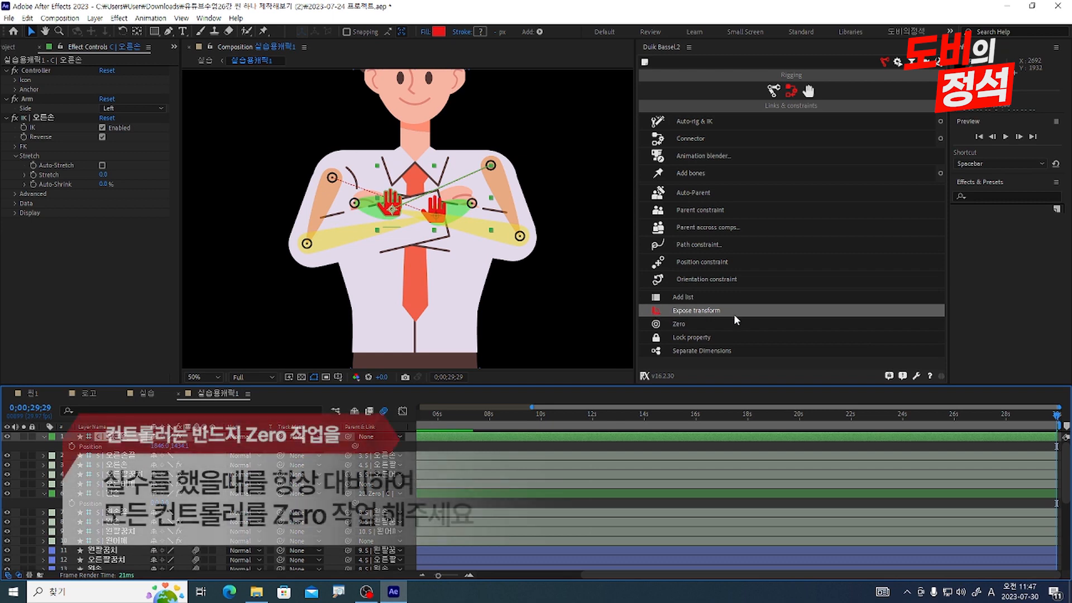
{"action": "left_click", "coordinate": [679, 327]}
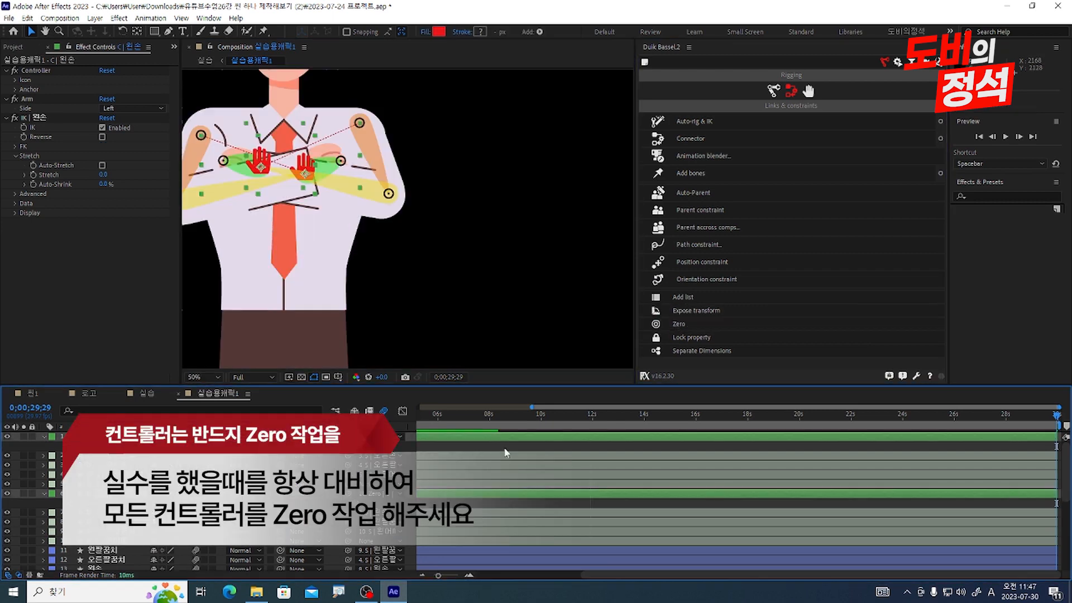
{"action": "key", "text": "ctrl+shift+p"}
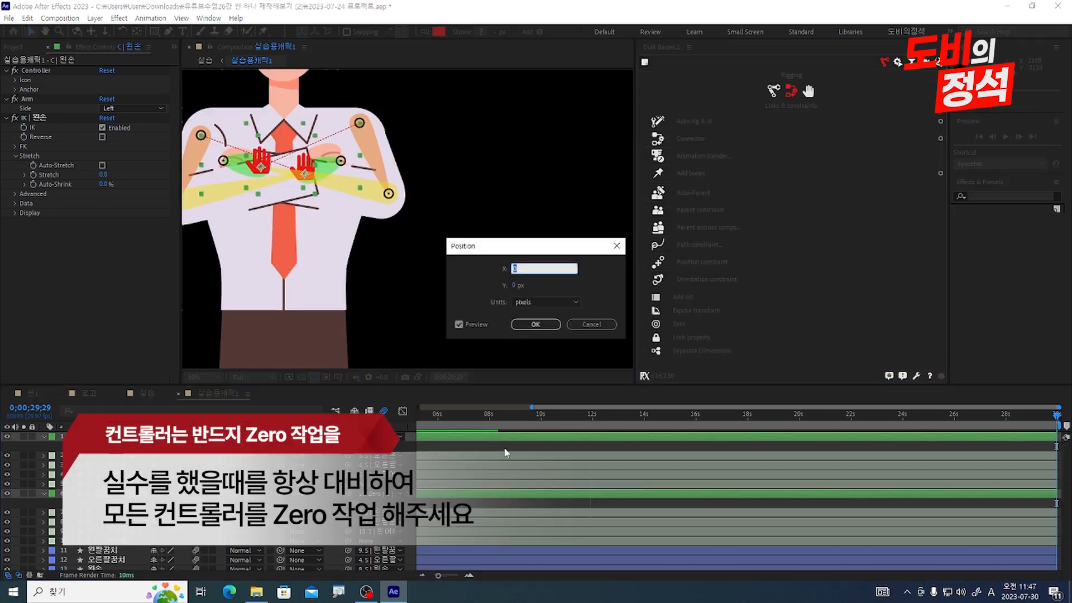
{"action": "left_click", "coordinate": [602, 321]}
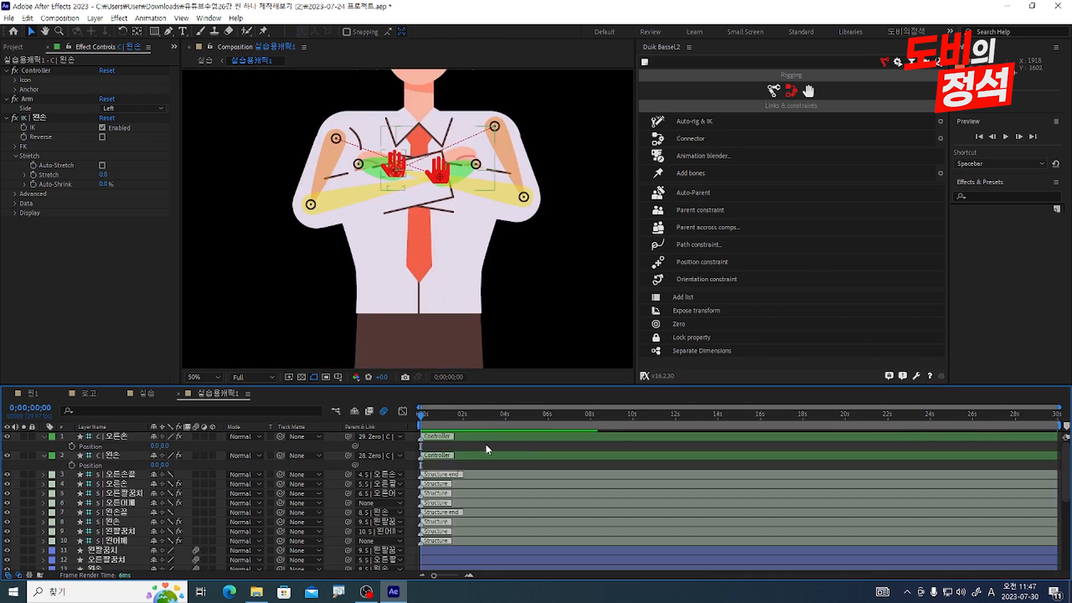
Set Position keyframes on both hand controllers, C | 오른손 and C | 왼손, at 0;00;00;20
{"action": "left_click", "coordinate": [507, 456]}
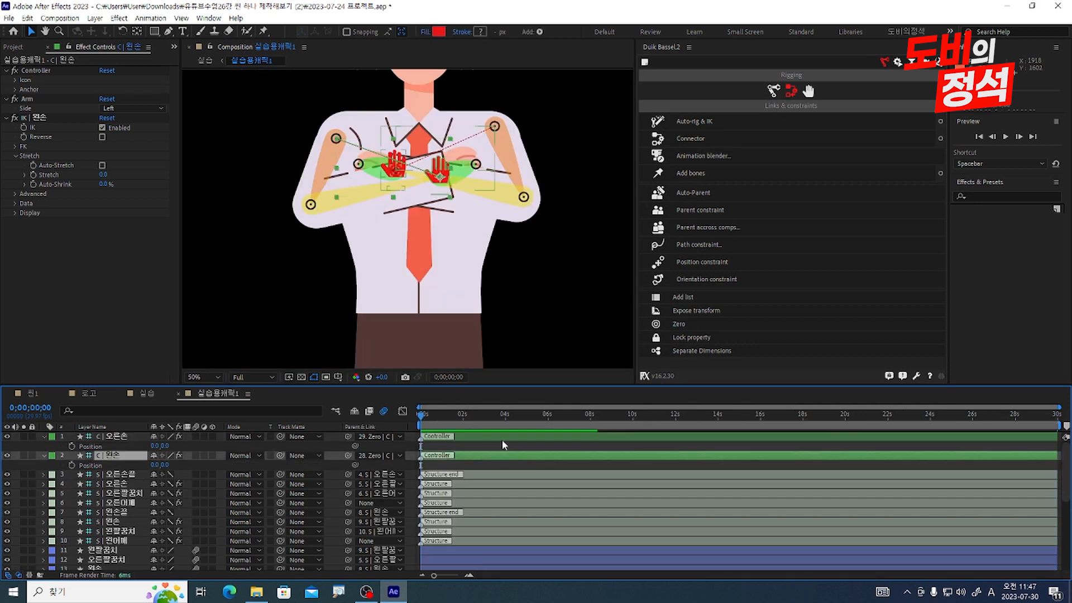
{"action": "left_click", "coordinate": [507, 437], "text": "shift"}
{"action": "key", "text": "shift+Page_Down"}
{"action": "key", "text": "shift+Page_Down"}
{"action": "key", "text": "alt+shift+p"}
{"action": "key", "text": "semicolon"}
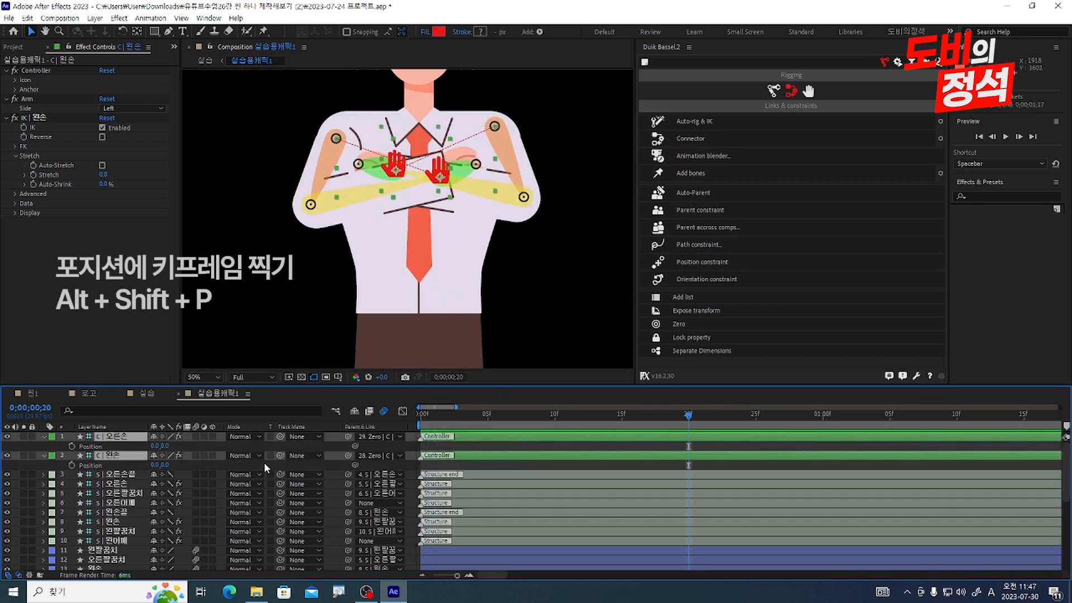
{"action": "key", "text": "semicolon"}
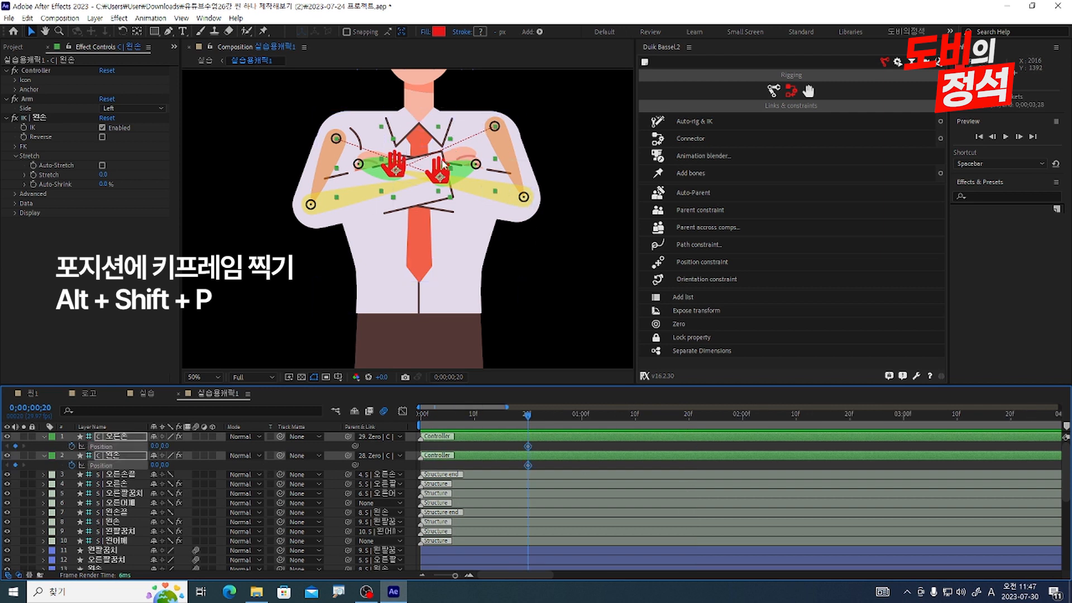
At 0;00;00;00, move both hand controllers to the waist, 오른손 to about 356, 488 and 왼손 to about -384, 504
{"action": "key", "text": "shift+Page_Up"}
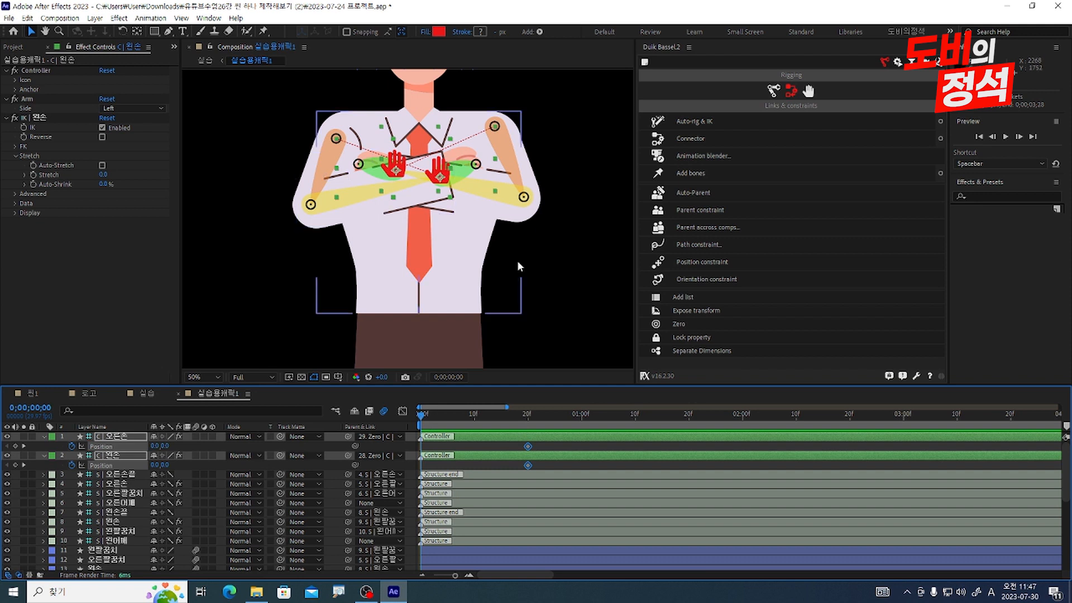
{"action": "left_click", "coordinate": [442, 175]}
{"action": "left_click_drag", "start_coordinate": [394, 168], "coordinate": [490, 311]}
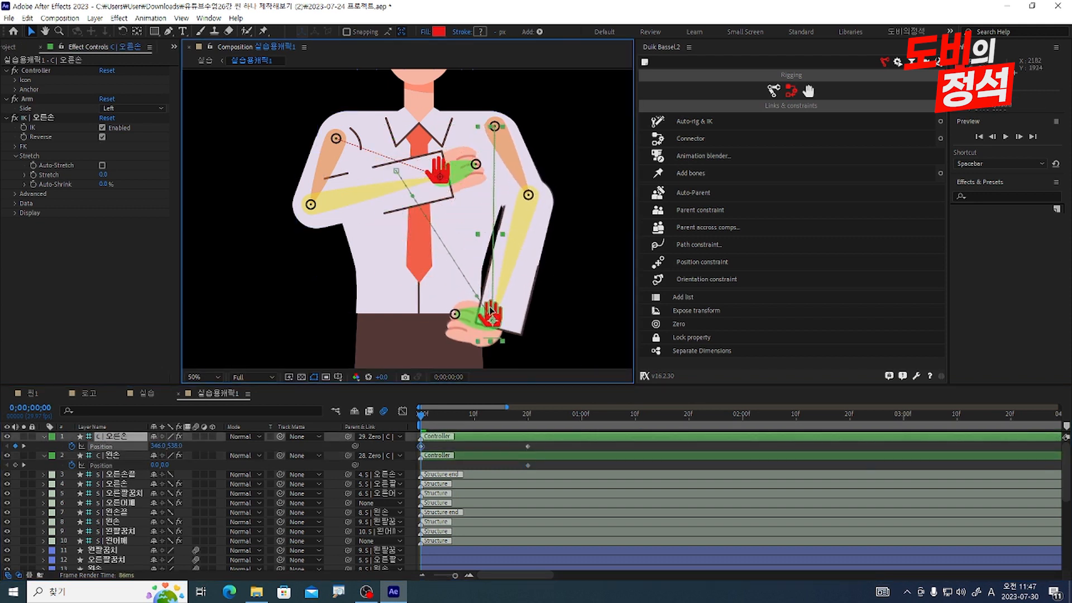
{"action": "left_click_drag", "start_coordinate": [441, 149], "coordinate": [331, 300]}
{"action": "left_click_drag", "start_coordinate": [496, 308], "coordinate": [496, 302]}
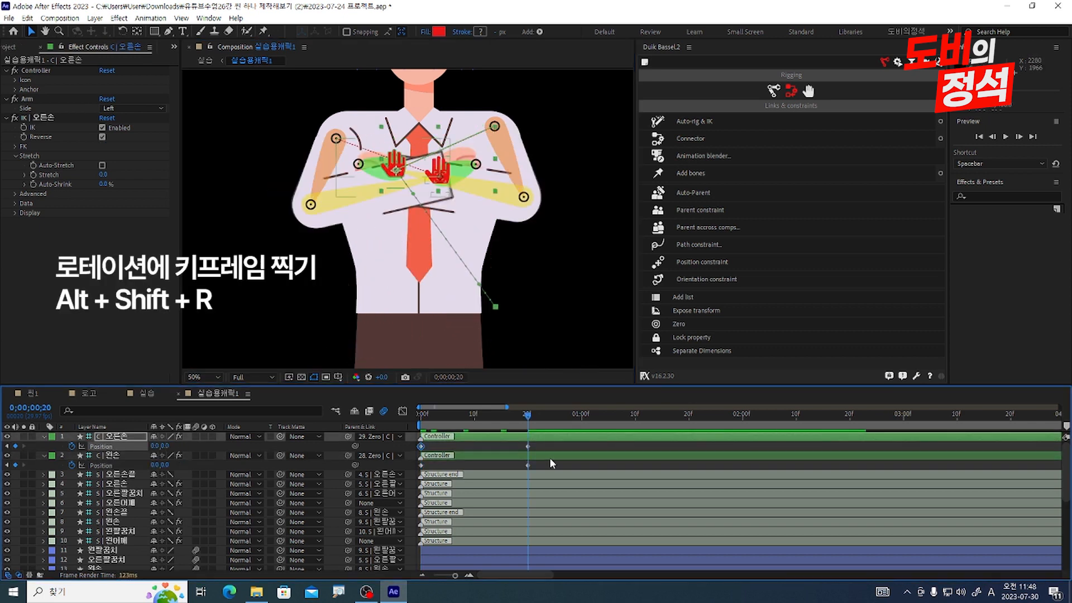
Keyframe both controllers' Rotation at 0;00;00;20, then at 0;00;00;00 rotate 오른손 to -43° and 왼손 to 39°, and preview the motion
{"action": "left_click", "coordinate": [549, 457], "text": "shift"}
{"action": "key", "text": "alt+shift+r"}
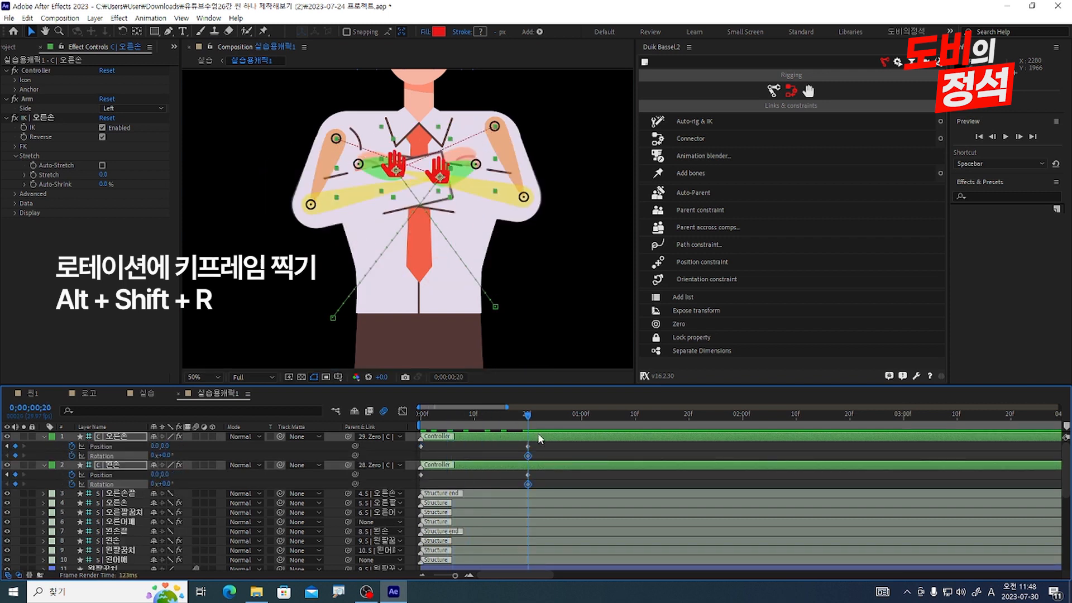
{"action": "key", "text": "Home"}
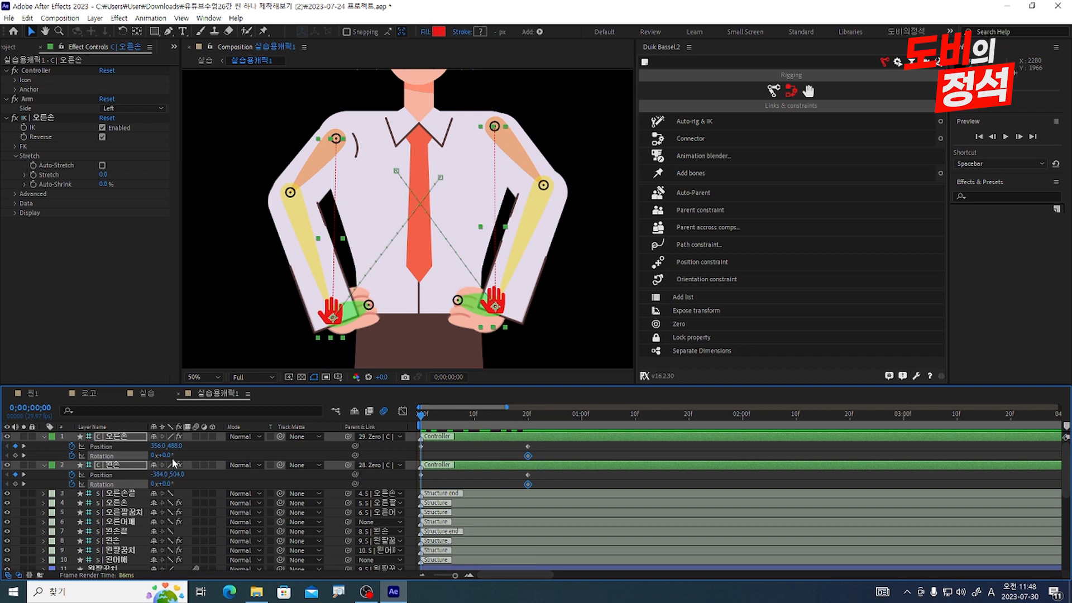
{"action": "left_click", "coordinate": [124, 436]}
{"action": "left_click_drag", "start_coordinate": [161, 455], "coordinate": [182, 484]}
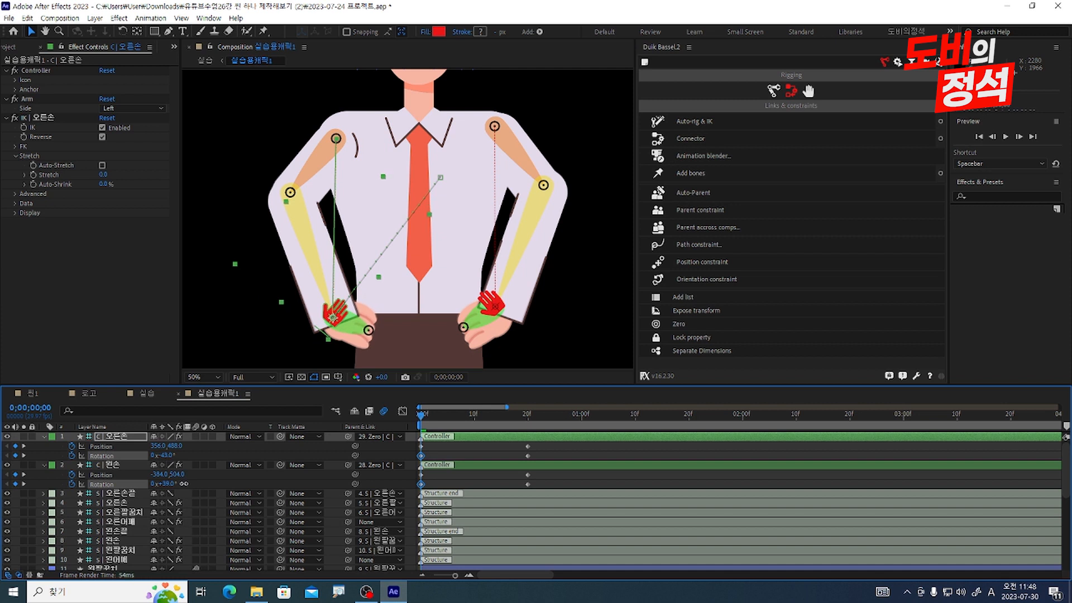
{"action": "key", "text": "space"}
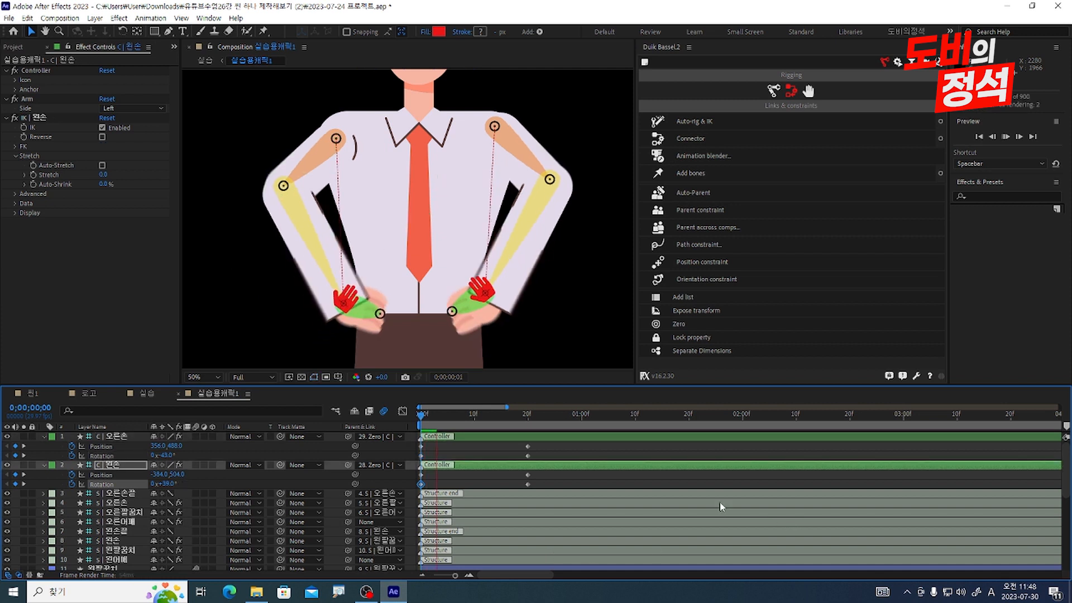
{"action": "key", "text": "space"}
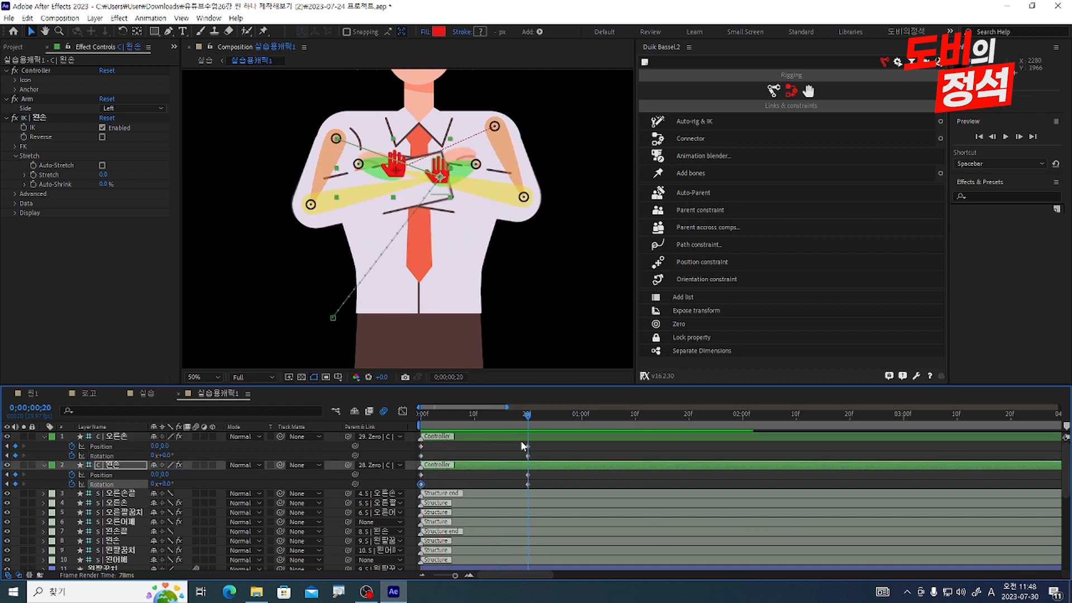
At 0;00;00;28, raise both hand controllers, setting Position to 0, -106 for 왼손 and 0, -113 for 오른손
{"action": "left_click", "coordinate": [351, 46]}
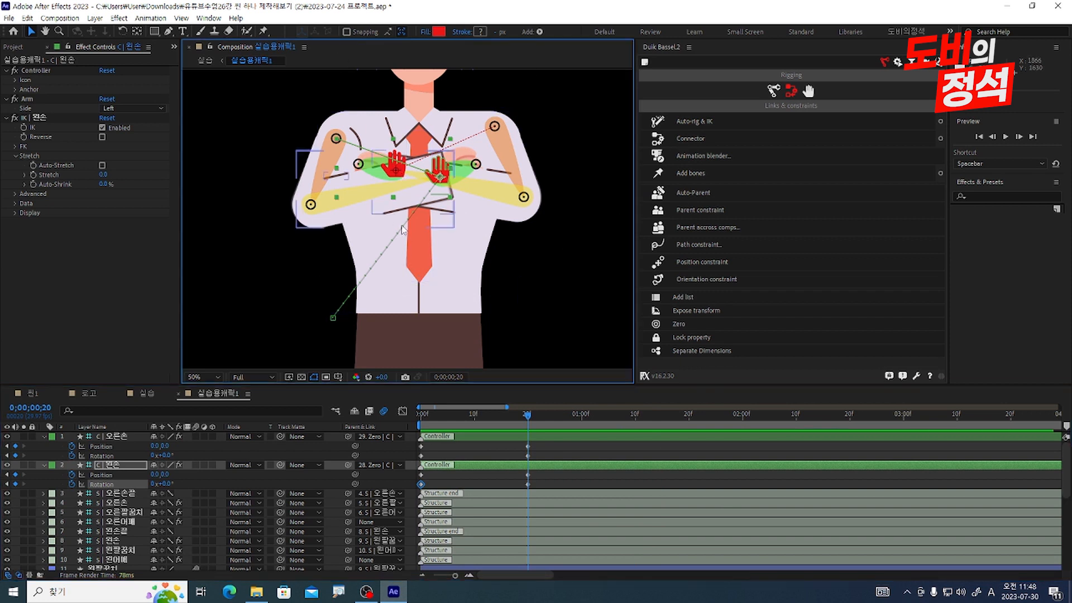
{"action": "key", "text": "Page_Down"}
{"action": "key", "text": "Page_Down"}
{"action": "key", "text": "Page_Down"}
{"action": "key", "text": "Page_Down"}
{"action": "key", "text": "Page_Down"}
{"action": "key", "text": "Page_Down"}
{"action": "key", "text": "Page_Down"}
{"action": "key", "text": "Page_Down"}
{"action": "left_click_drag", "start_coordinate": [440, 176], "coordinate": [443, 158]}
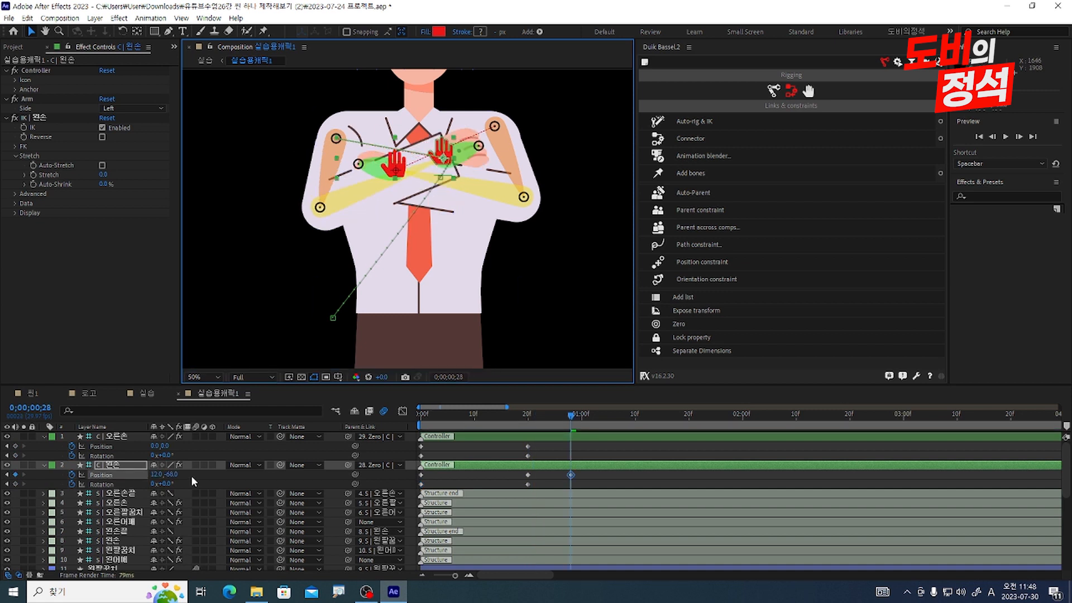
{"action": "key", "text": "ctrl+z"}
{"action": "left_click_drag", "start_coordinate": [168, 476], "coordinate": [83, 465]}
{"action": "key", "text": "ctrl+Up"}
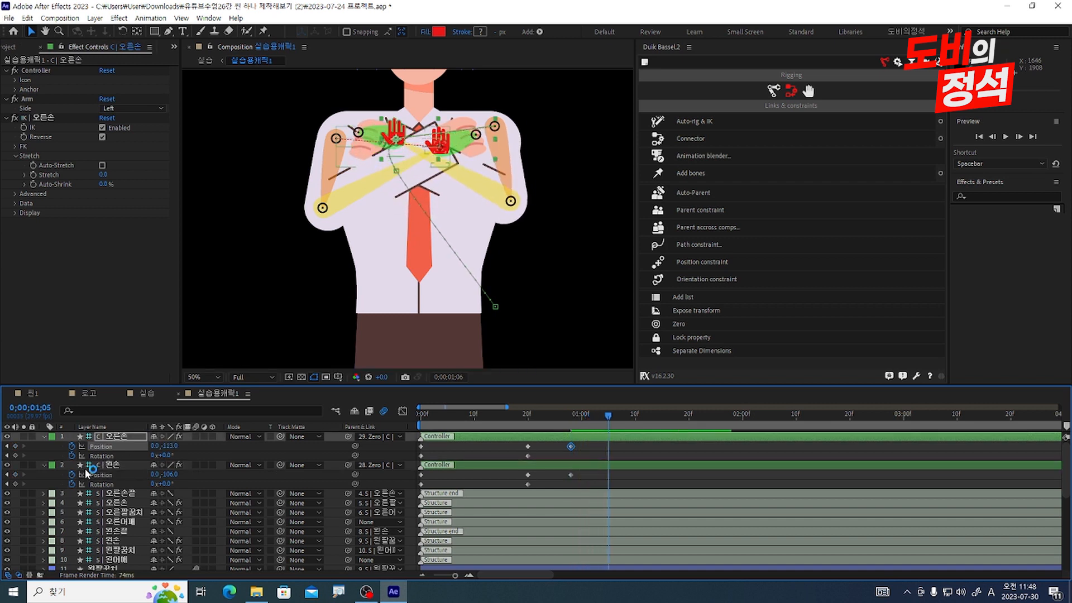
Copy each hand controller's Position keyframe from 0;00;00;20 to 0;00;01;06 and preview the motion
{"action": "left_click", "coordinate": [528, 447]}
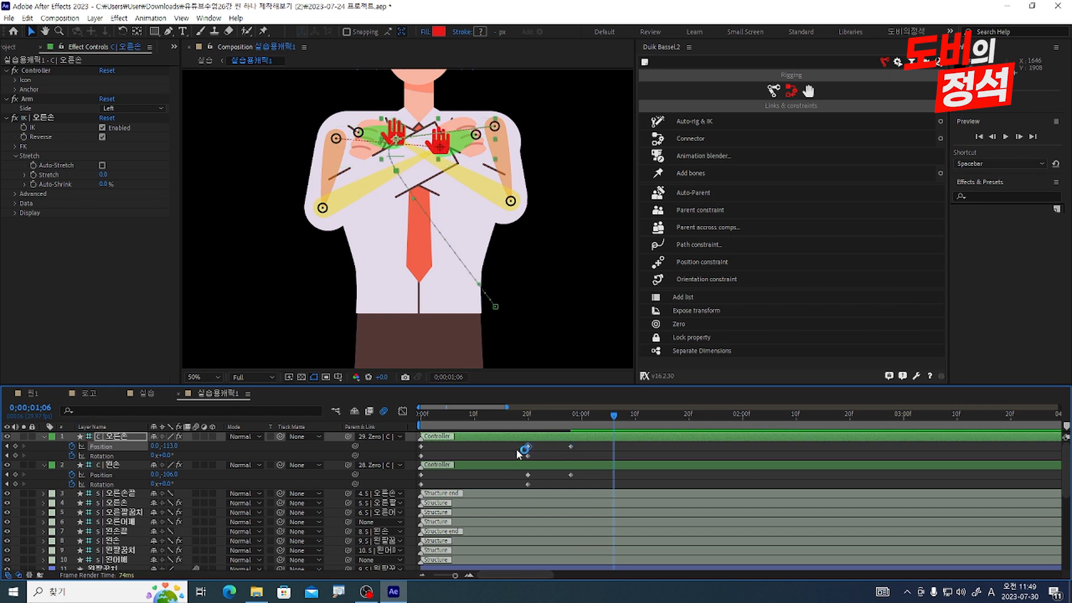
{"action": "key", "text": "ctrl+v"}
{"action": "left_click", "coordinate": [527, 475]}
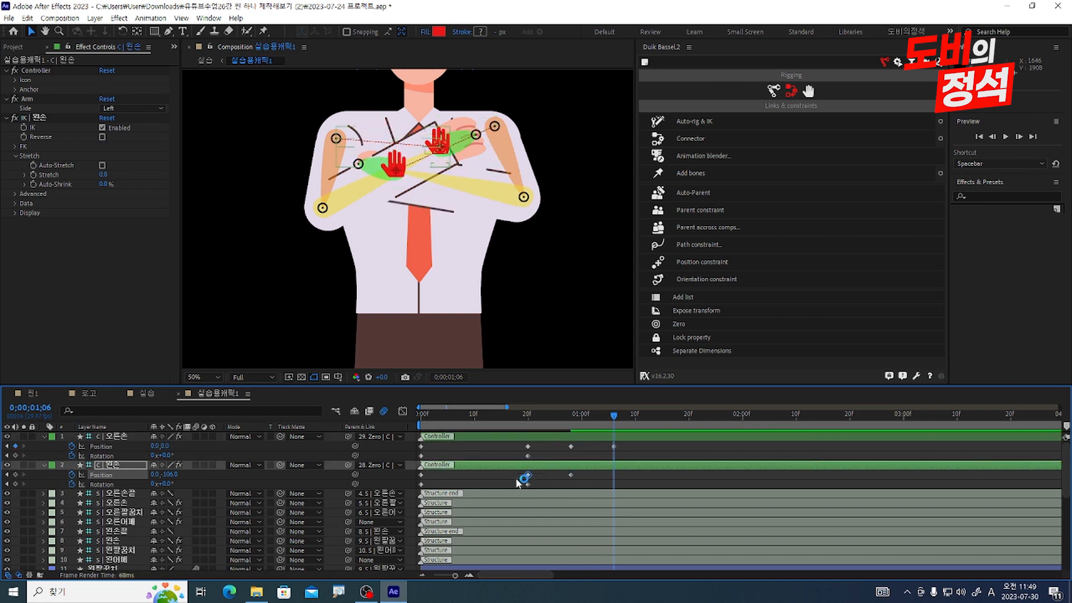
{"action": "key", "text": "ctrl+c"}
{"action": "key", "text": "ctrl+v"}
{"action": "key", "text": "space"}
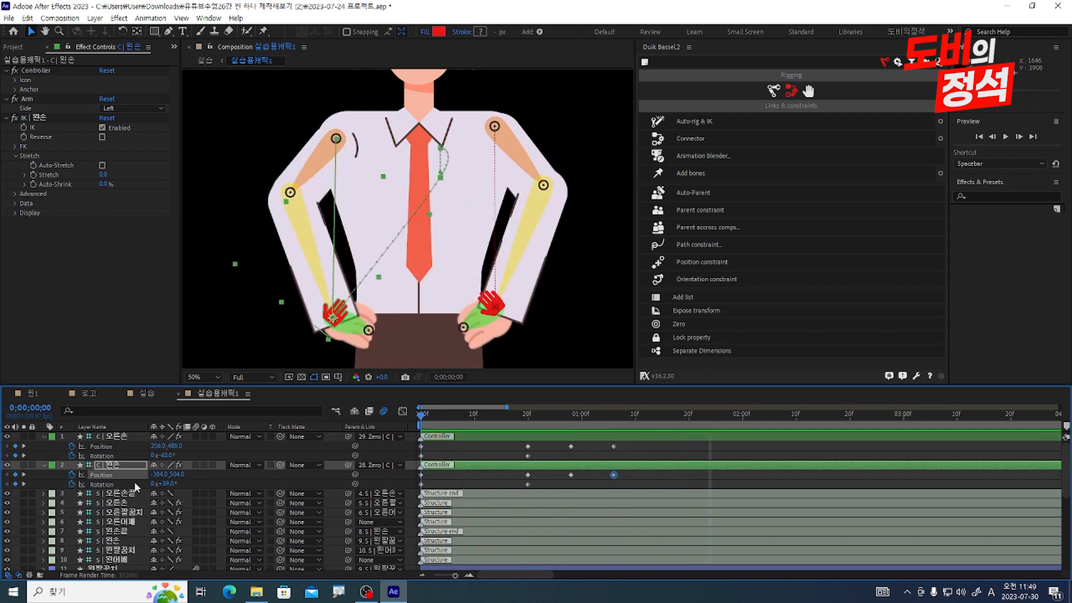
Easy-ease all controller keyframes, compress them proportionally so the last falls on 0;00;00;20, and preview the faster motion
{"action": "left_click_drag", "start_coordinate": [668, 444], "coordinate": [346, 496]}
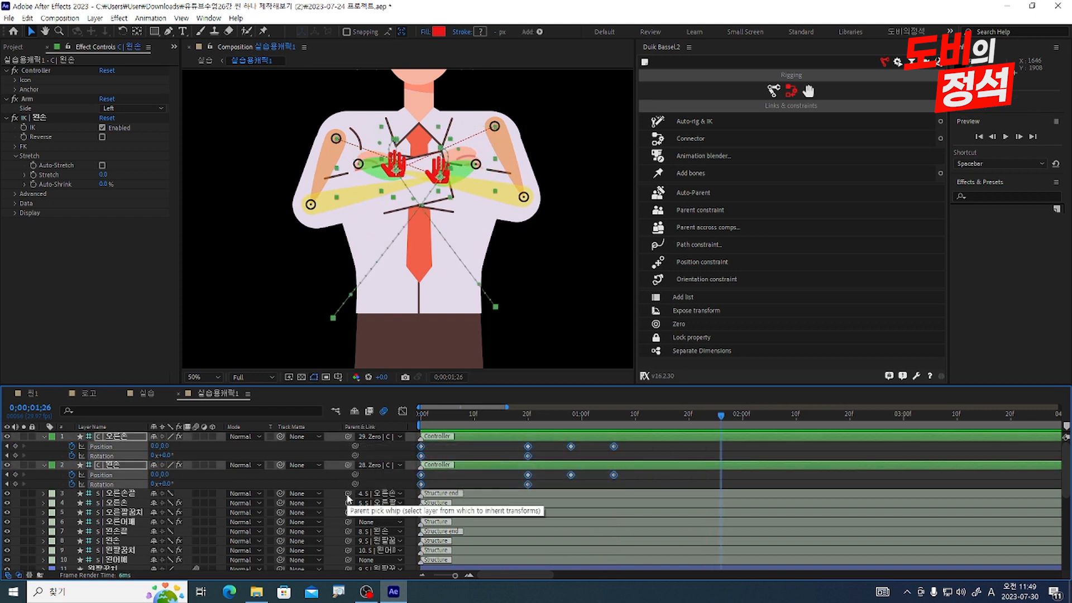
{"action": "left_click_drag", "start_coordinate": [614, 447], "coordinate": [529, 450]}
{"action": "key", "text": "Home"}
{"action": "key", "text": "space"}
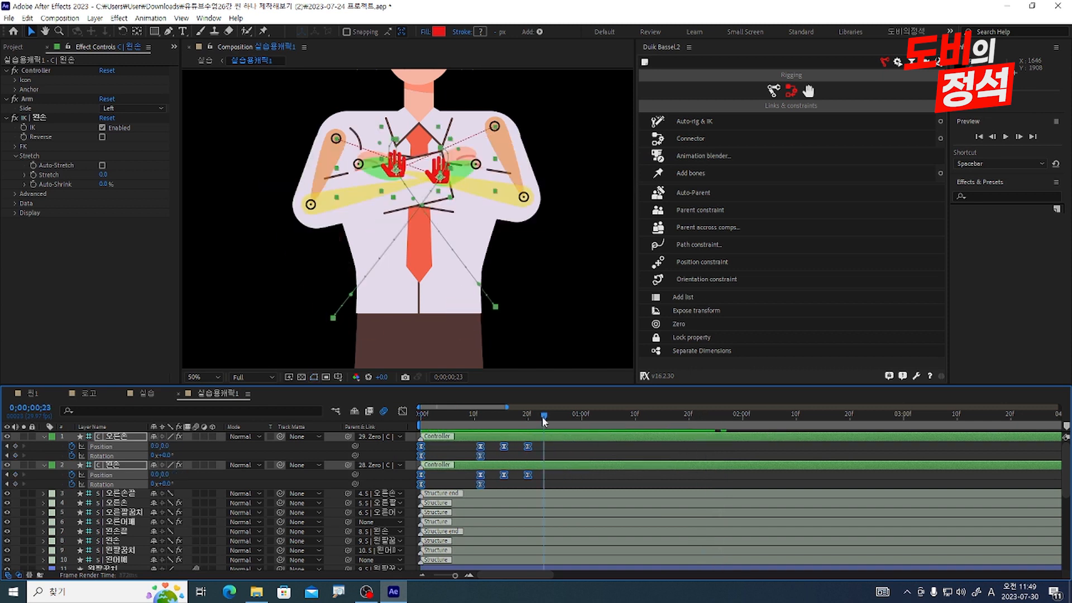
{"action": "key", "text": "space"}
{"action": "left_click", "coordinate": [614, 415]}
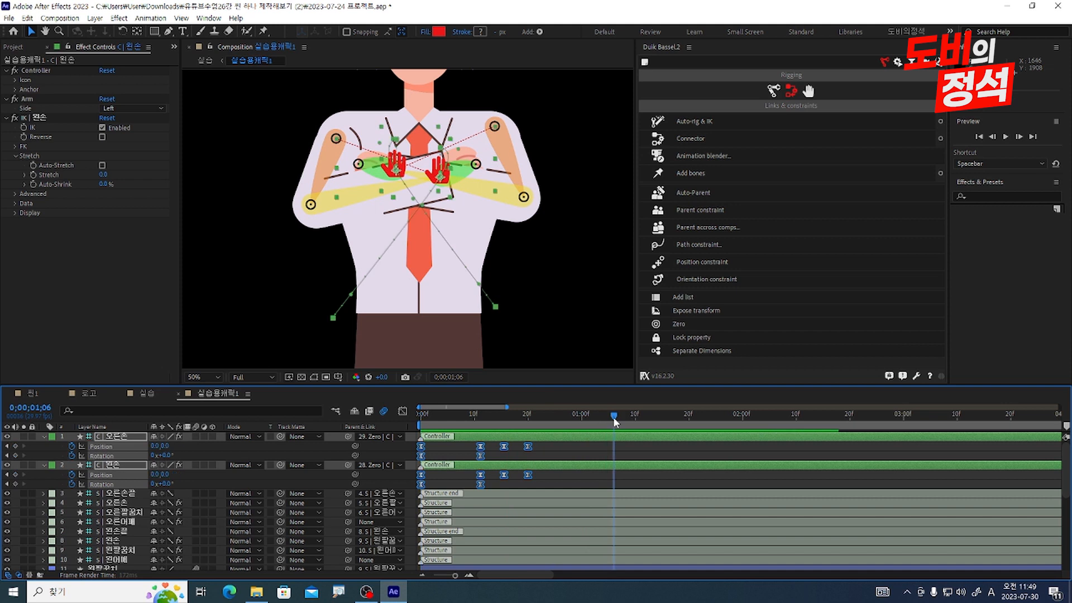
{"action": "key", "text": "space"}
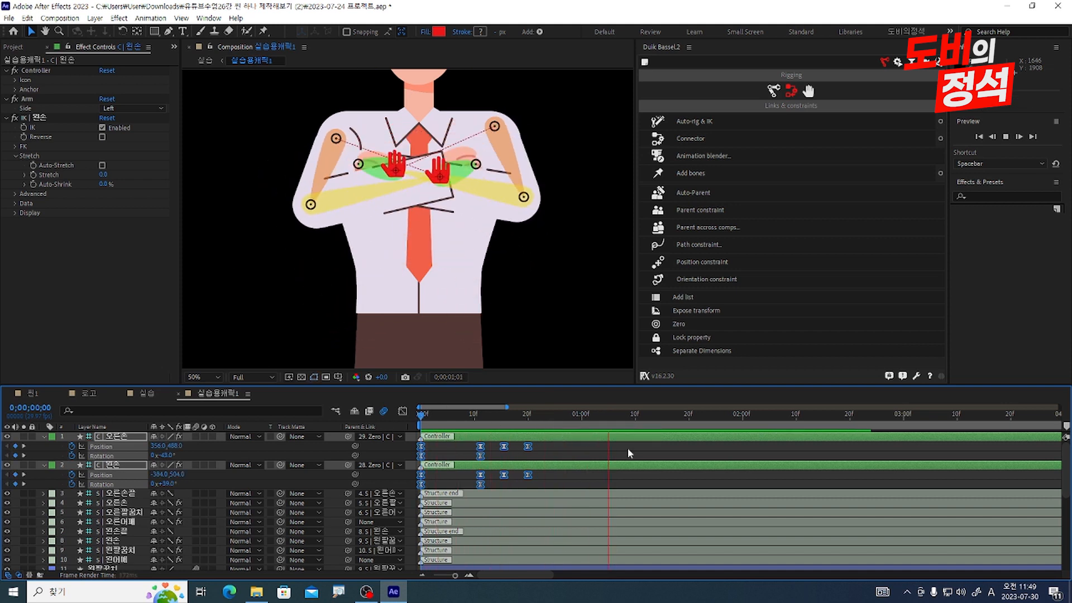
{"action": "left_click", "coordinate": [626, 447]}
Reshape the speed curve of both controllers' starting keyframes in the Graph Editor and preview the arm animation
{"action": "left_click_drag", "start_coordinate": [432, 443], "coordinate": [415, 487]}
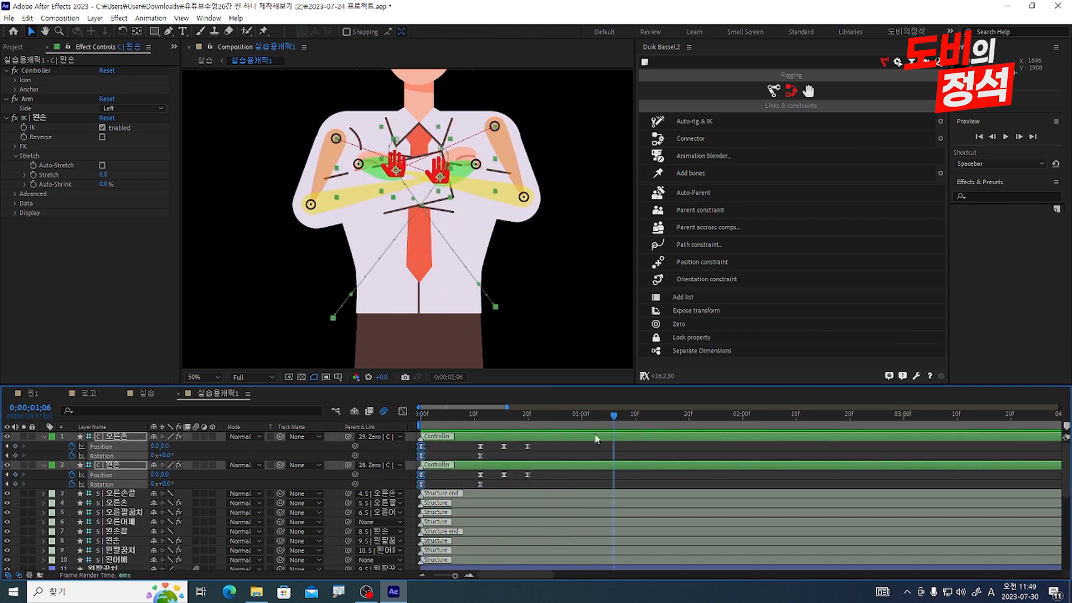
{"action": "key", "text": "space"}
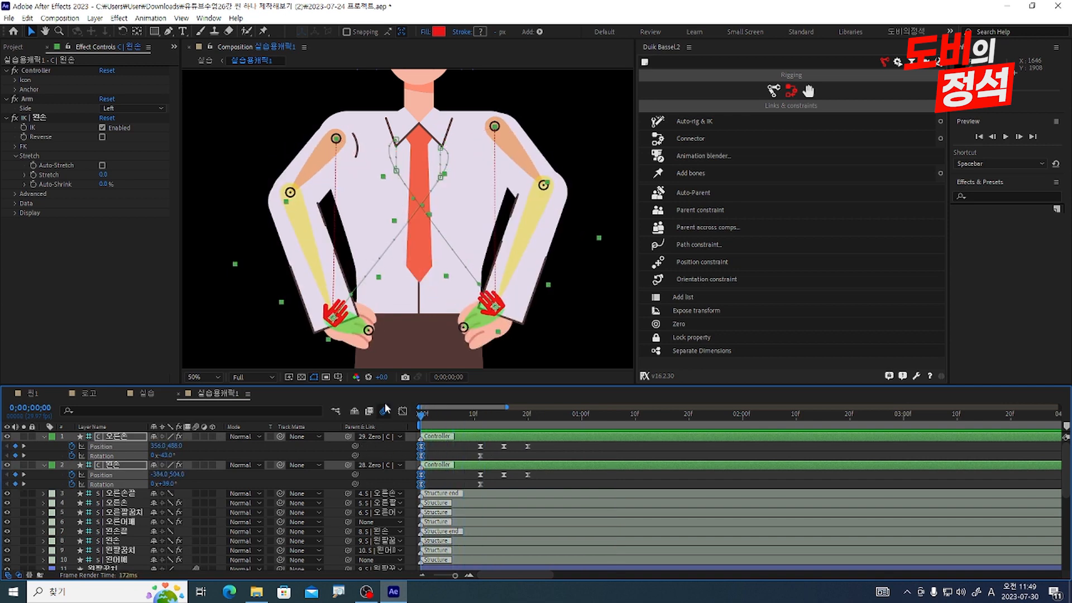
{"action": "left_click", "coordinate": [402, 411]}
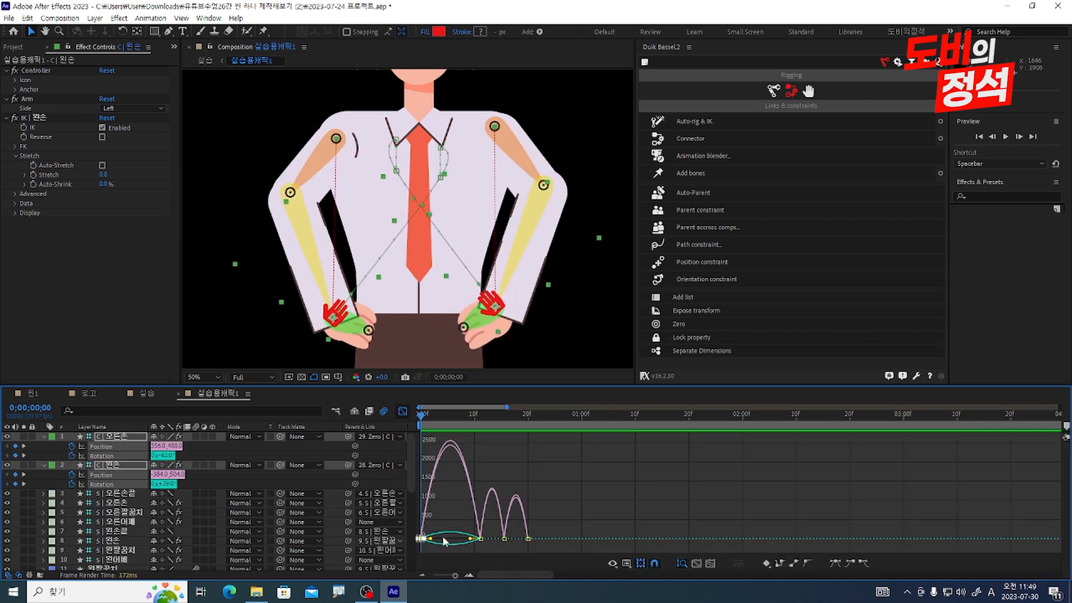
{"action": "left_click_drag", "start_coordinate": [438, 541], "coordinate": [446, 540]}
{"action": "key", "text": "shift+F3"}
{"action": "key", "text": "space"}
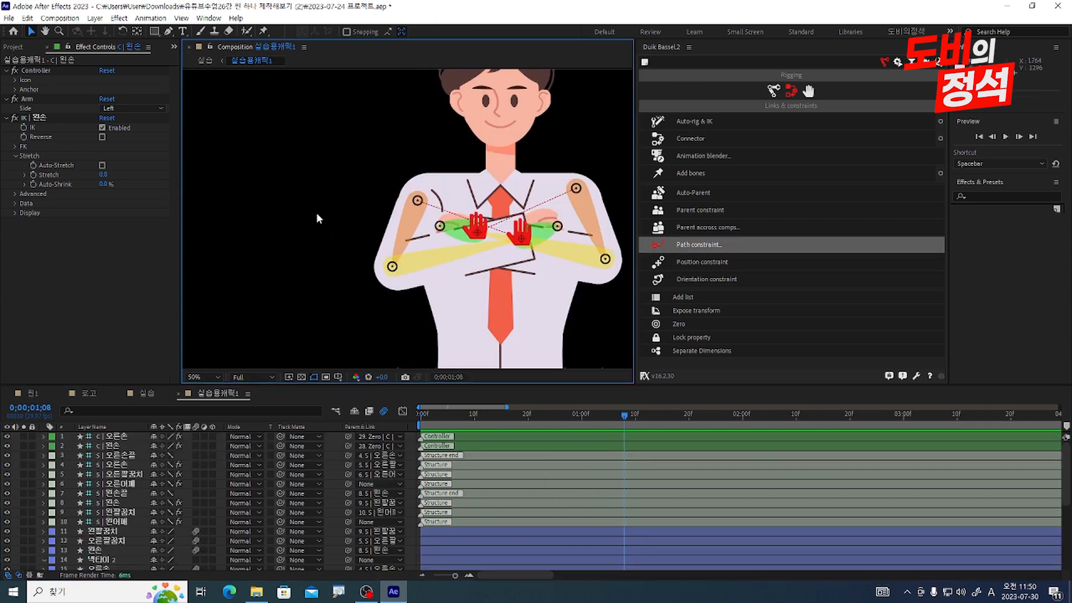
Set a Position keyframe on the 머리 layer at 0;00;00;20, where the arms finish folding
{"action": "scroll", "coordinate": [318, 218], "scroll_direction": "down", "scroll_amount": 3}
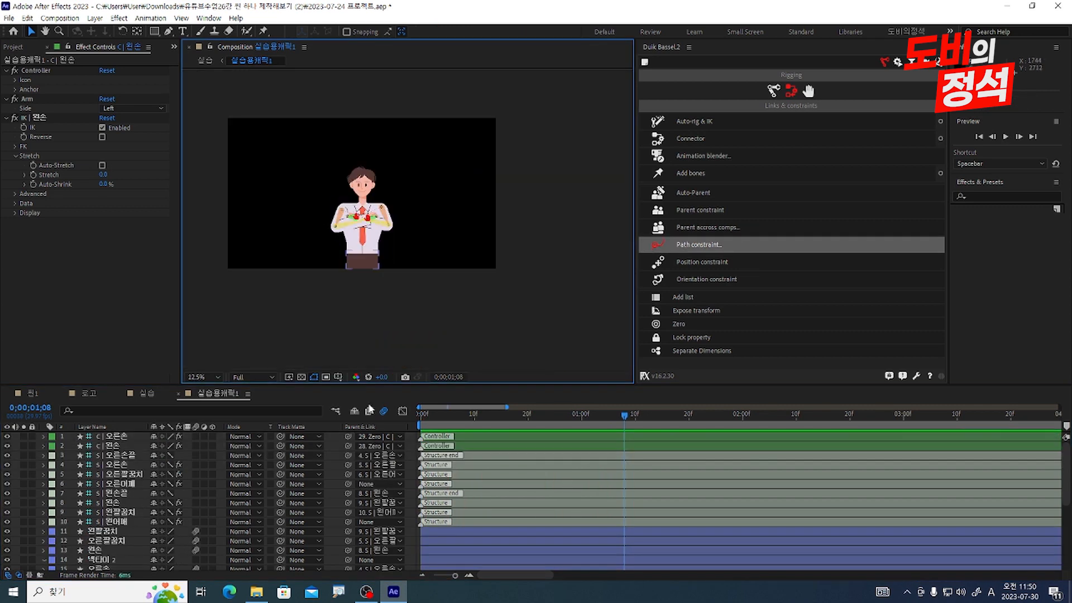
{"action": "scroll", "coordinate": [331, 157], "scroll_direction": "up", "scroll_amount": 3}
{"action": "left_click", "coordinate": [459, 175]}
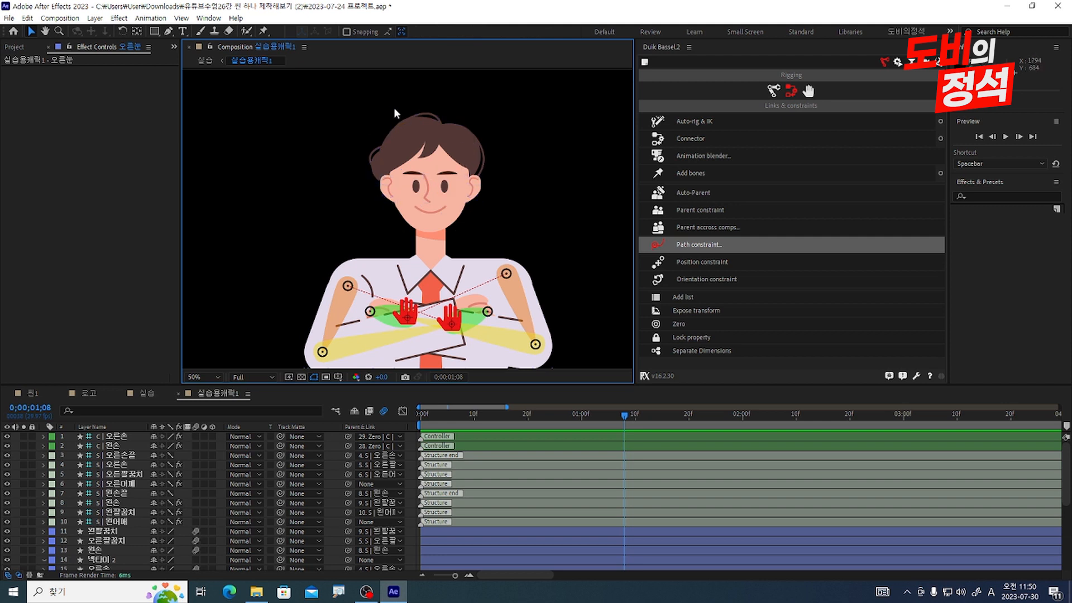
{"action": "scroll", "coordinate": [394, 107], "scroll_direction": "down", "scroll_amount": 2}
{"action": "key", "text": "space"}
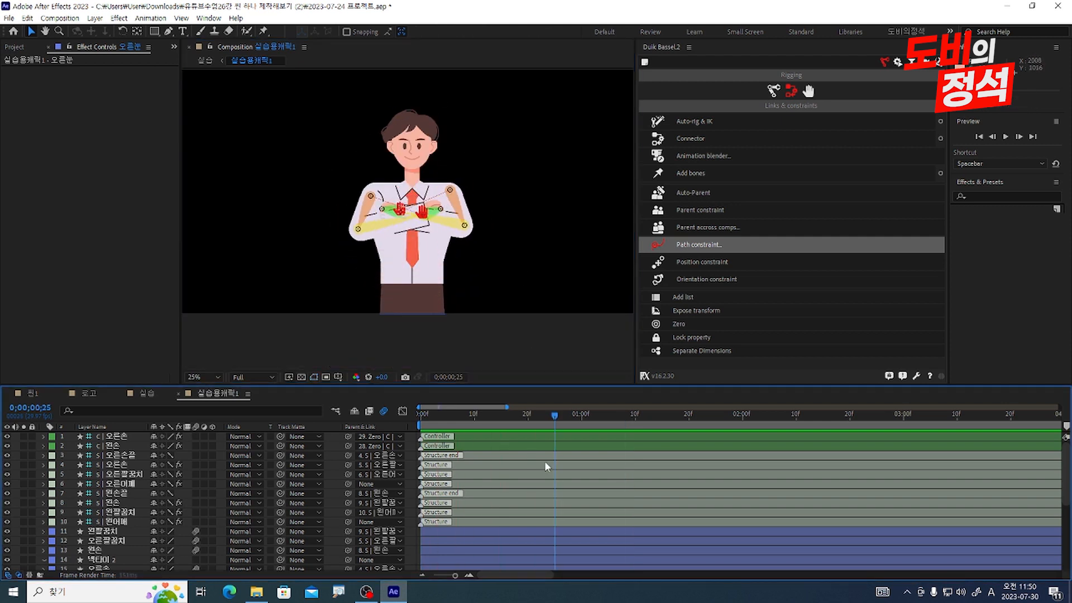
{"action": "scroll", "coordinate": [531, 475], "scroll_direction": "down", "scroll_amount": 4}
{"action": "key", "text": "space"}
{"action": "left_click", "coordinate": [96, 522]}
{"action": "left_click_drag", "start_coordinate": [422, 415], "coordinate": [527, 427]}
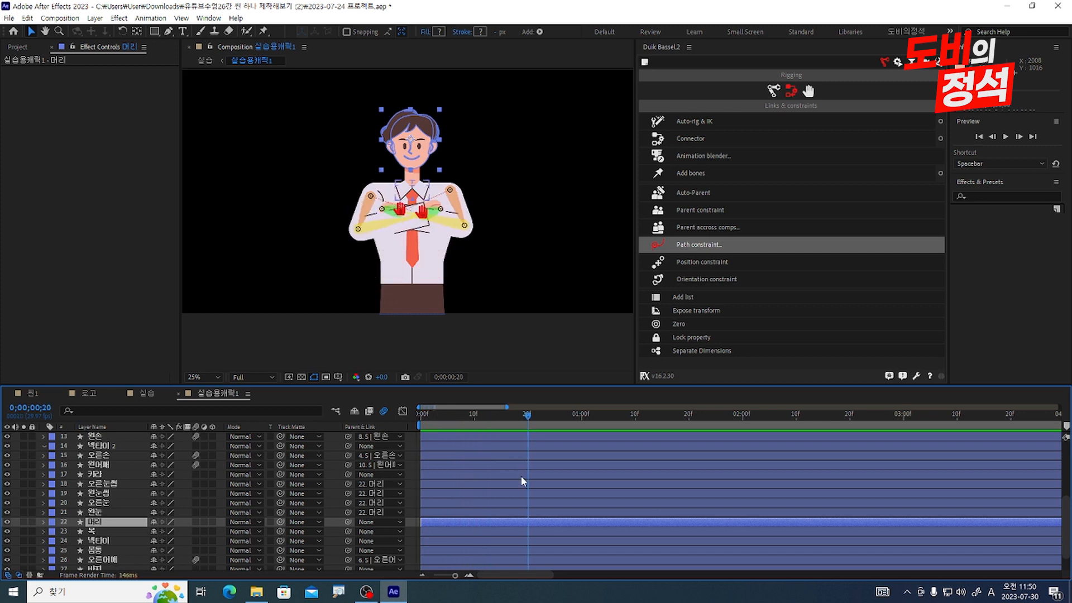
{"action": "key", "text": "alt+shift+p"}
Lower the 머리 layer's Position to 1914.8, 953.5 at 0;00;01;00
{"action": "key", "text": "shift+Page_Down"}
{"action": "key", "text": "shift+Down"}
{"action": "key", "text": "shift+Down"}
{"action": "key", "text": "shift+Down"}
{"action": "key", "text": "shift+Down"}
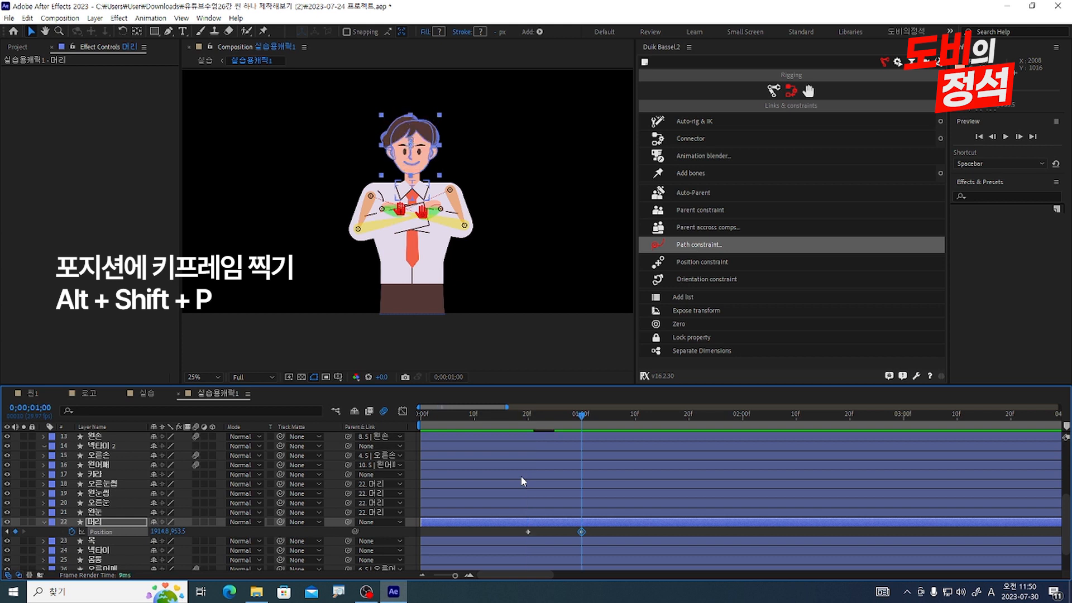
Raise the 머리 layer's Position to 1914.8, 913.5 at 0;00;01;10
{"action": "key", "text": "shift+Page_Down"}
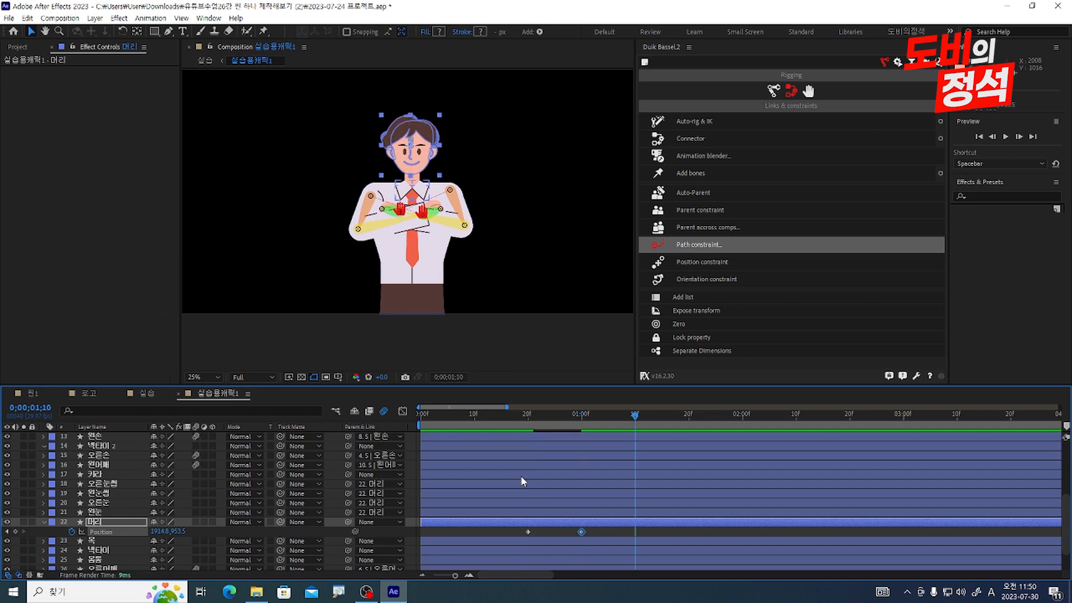
{"action": "key", "text": "shift+Up"}
{"action": "key", "text": "shift+Up"}
{"action": "key", "text": "shift+Up"}
{"action": "key", "text": "shift+Up"}
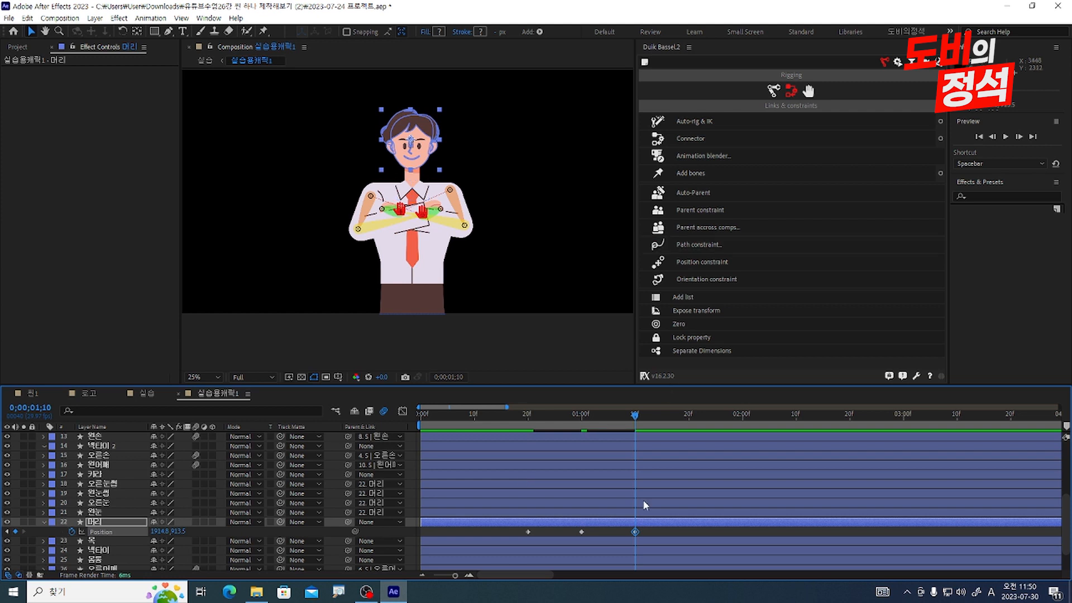
Repeat the head's down-and-up Position keyframes at 0;00;01;20 and 0;00;02;00, and easy-ease all five keyframes
{"action": "left_click_drag", "start_coordinate": [650, 529], "coordinate": [471, 546]}
{"action": "left_click_drag", "start_coordinate": [770, 533], "coordinate": [464, 560]}
{"action": "key", "text": "F9"}
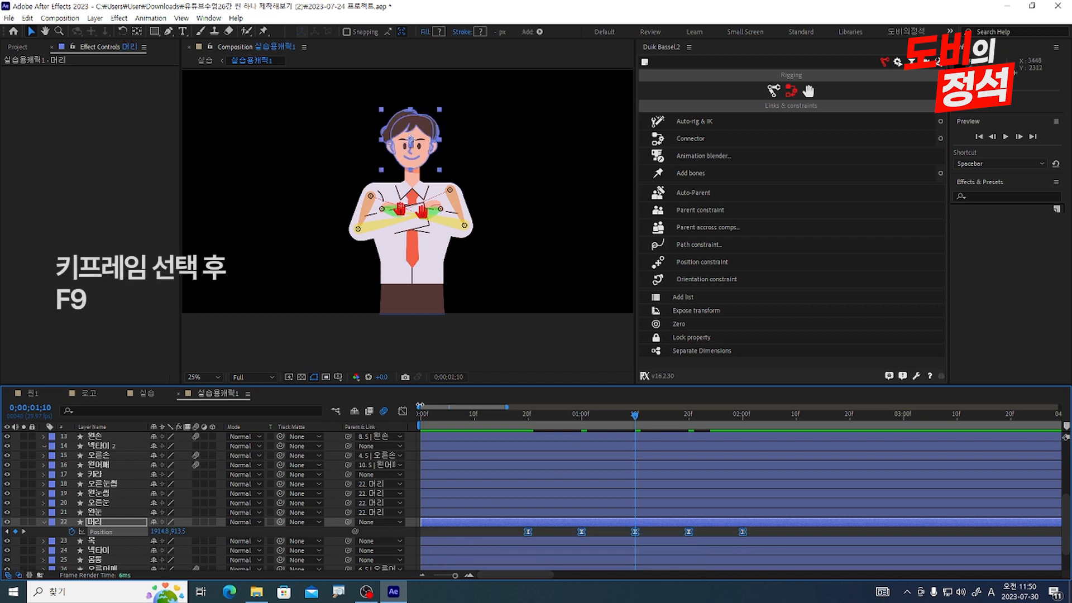
Reshape the speed curve from the head's first Position keyframe in the Graph Editor and preview the head movement
{"action": "left_click", "coordinate": [402, 412]}
{"action": "left_click_drag", "start_coordinate": [520, 551], "coordinate": [551, 544]}
{"action": "left_click_drag", "start_coordinate": [636, 414], "coordinate": [652, 444]}
{"action": "left_click", "coordinate": [637, 545]}
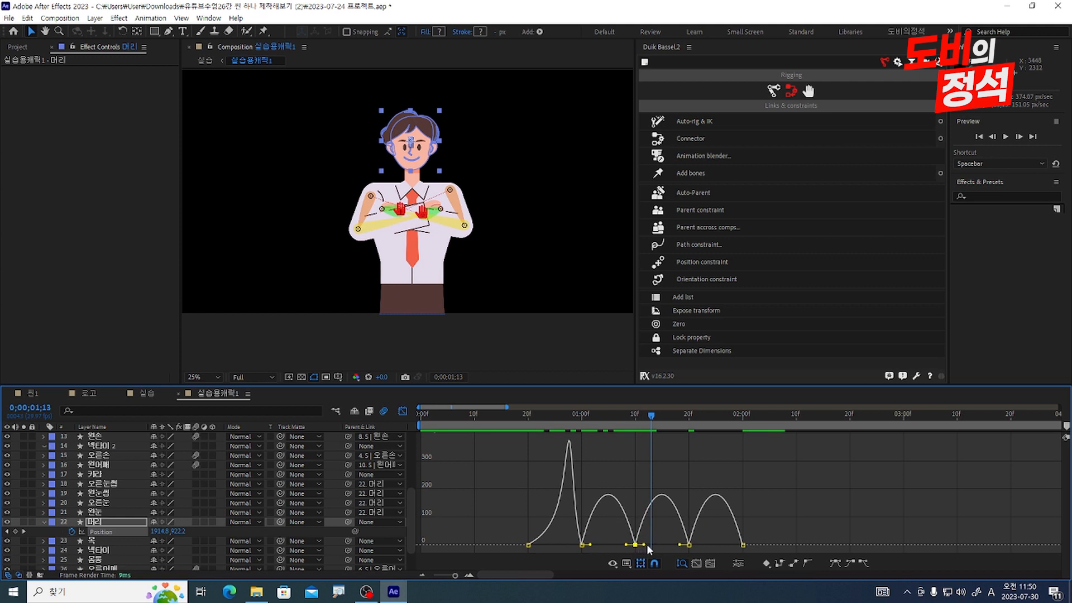
{"action": "left_click", "coordinate": [403, 411]}
{"action": "key", "text": "space"}
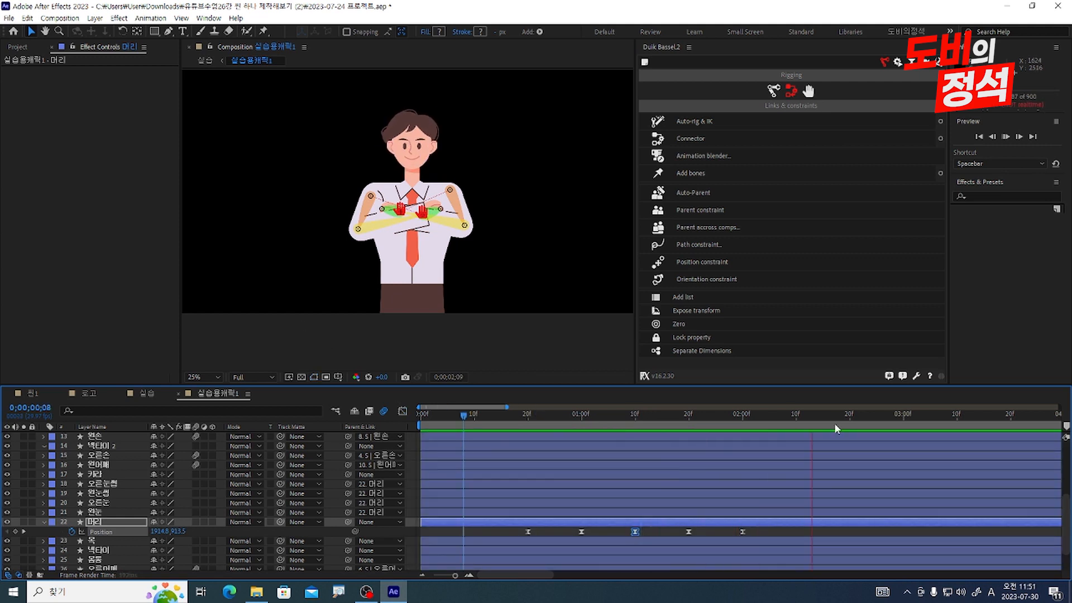
{"action": "key", "text": "space"}
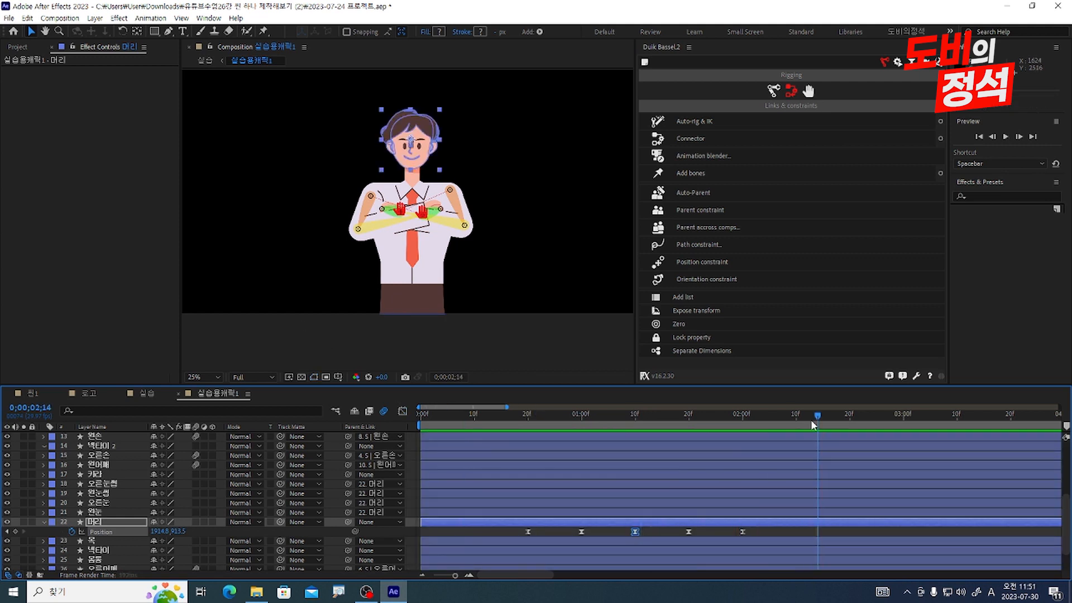
Set Scale keyframes on the 왼눈 and 오른눈 layers at 0;00;00;00
{"action": "key", "text": "Home"}
{"action": "scroll", "coordinate": [670, 451], "scroll_direction": "up", "scroll_amount": 4}
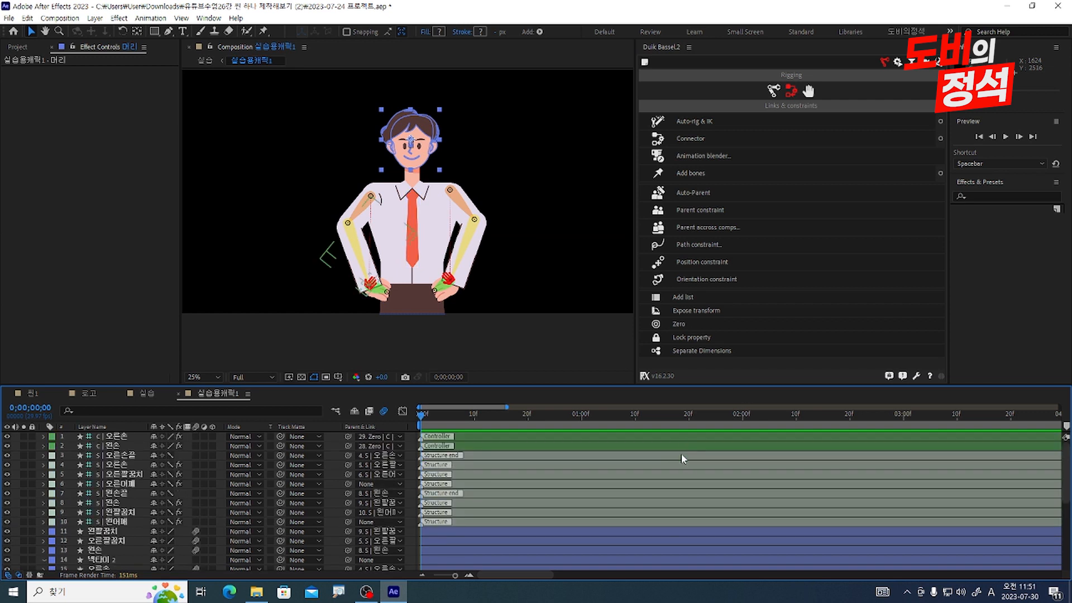
{"action": "scroll", "coordinate": [355, 559], "scroll_direction": "down", "scroll_amount": 4}
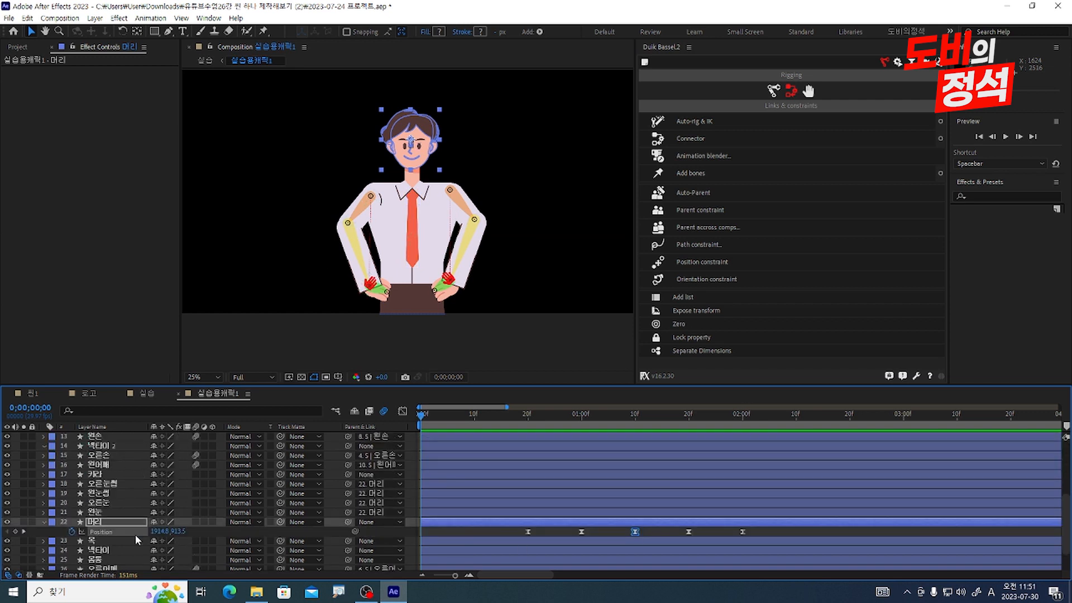
{"action": "left_click", "coordinate": [112, 512]}
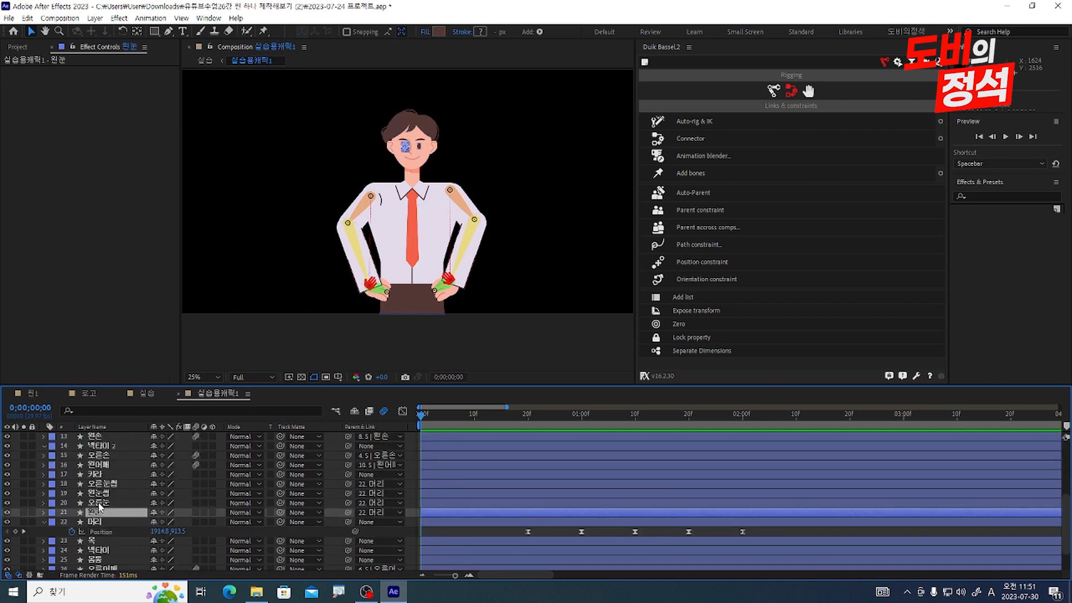
{"action": "left_click", "coordinate": [99, 504], "text": "ctrl"}
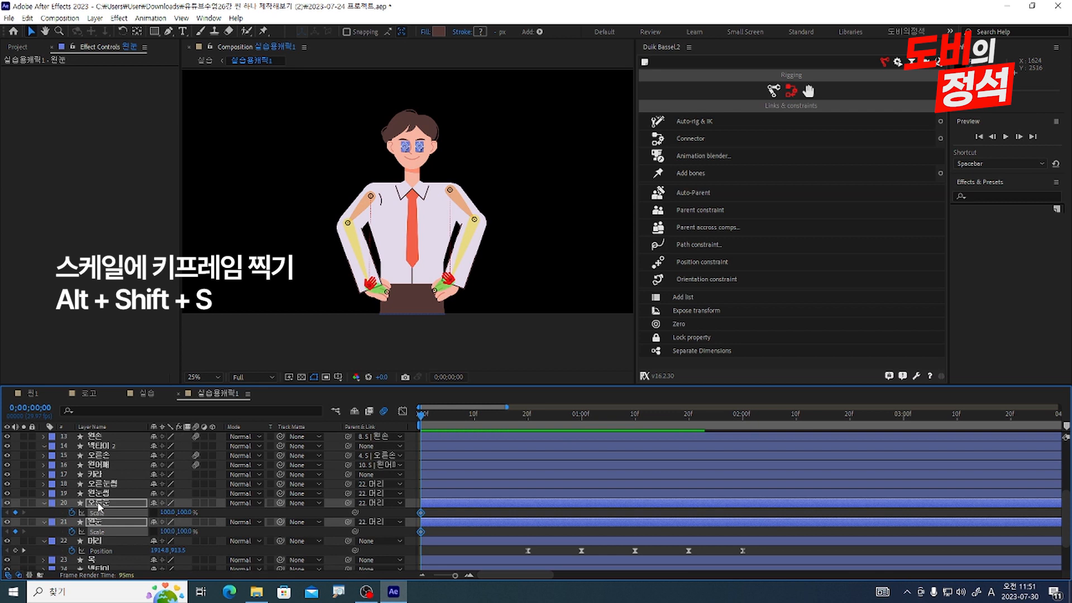
Set the vertical Scale of both eye layers to 80% at 0;00;00;03 for the blink
{"action": "key", "text": "Page_Down"}
{"action": "key", "text": "Page_Down"}
{"action": "key", "text": "semicolon"}
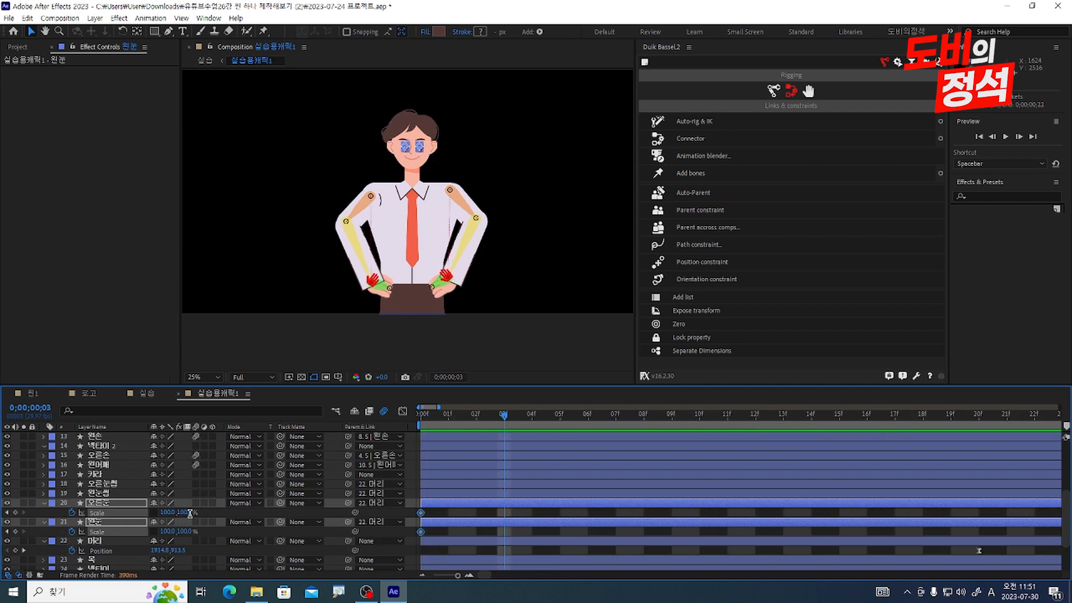
{"action": "type", "text": "80"}
{"action": "key", "text": "Return"}
Copy the starting Scale keyframes of both eye layers to 0;00;00;06 to reopen the eyes
{"action": "scroll", "coordinate": [676, 464], "scroll_direction": "down", "scroll_amount": 3}
{"action": "left_click", "coordinate": [542, 465]}
{"action": "key", "text": "Page_Down"}
{"action": "key", "text": "Page_Down"}
{"action": "key", "text": "Page_Down"}
{"action": "left_click_drag", "start_coordinate": [434, 458], "coordinate": [413, 491]}
{"action": "key", "text": "ctrl+c"}
{"action": "key", "text": "ctrl+v"}
{"action": "key", "text": "ctrl+c"}
{"action": "key", "text": "ctrl+v"}
Paste the open-eye Scale keyframe on both eye layers at 0;00;00;26 and easy-ease all their Scale keyframes
{"action": "key", "text": "shift+Page_Down"}
{"action": "key", "text": "shift+Page_Down"}
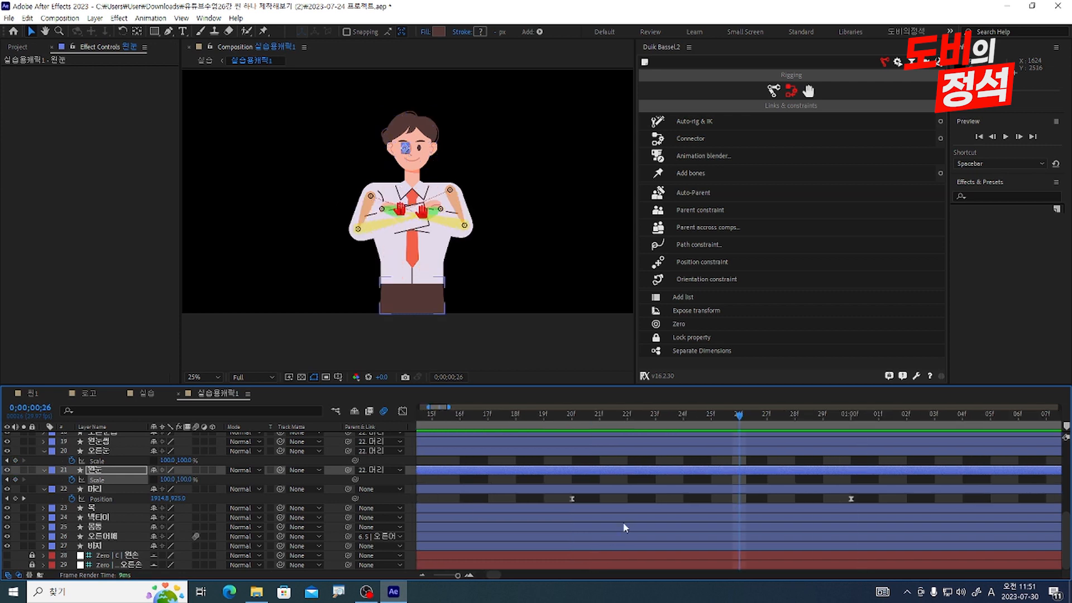
{"action": "scroll", "coordinate": [708, 473], "scroll_direction": "down", "scroll_amount": 2}
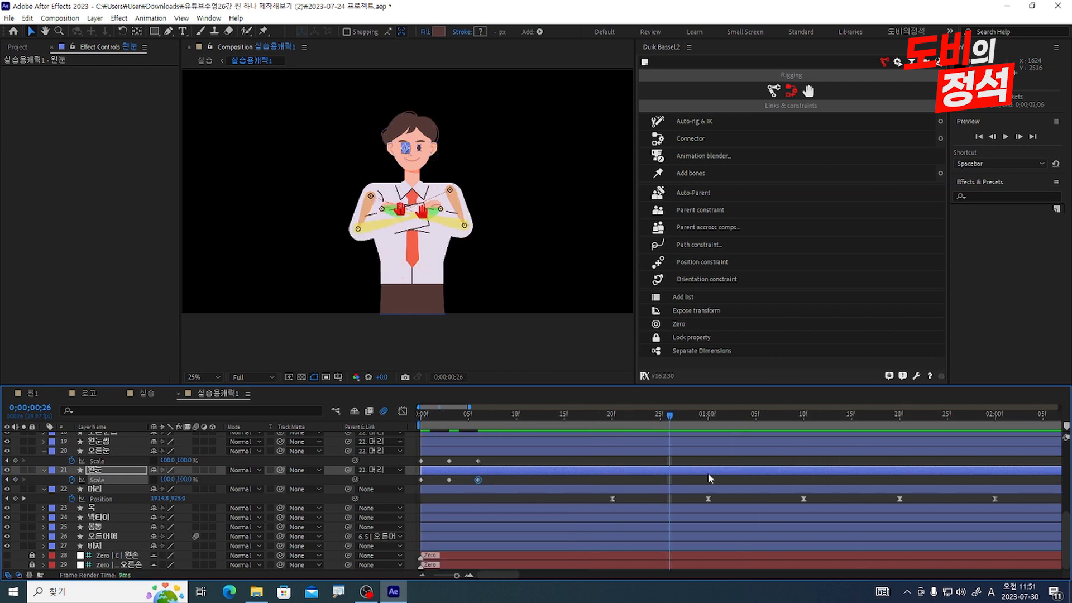
{"action": "left_click", "coordinate": [646, 450]}
{"action": "key", "text": "ctrl+v"}
{"action": "left_click_drag", "start_coordinate": [704, 454], "coordinate": [373, 481]}
{"action": "key", "text": "F9"}
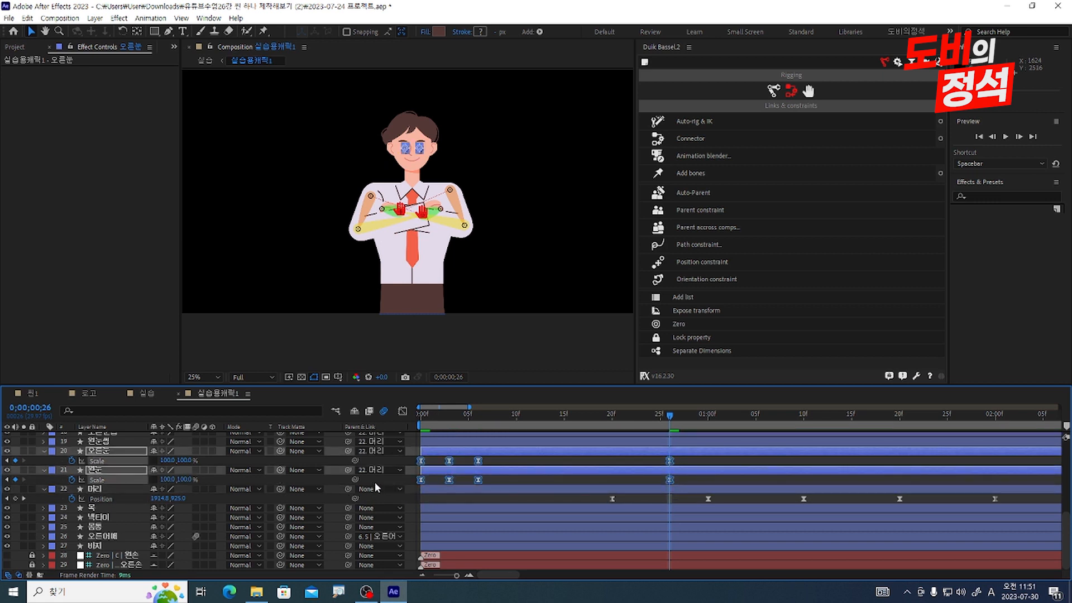
{"action": "left_click", "coordinate": [475, 495]}
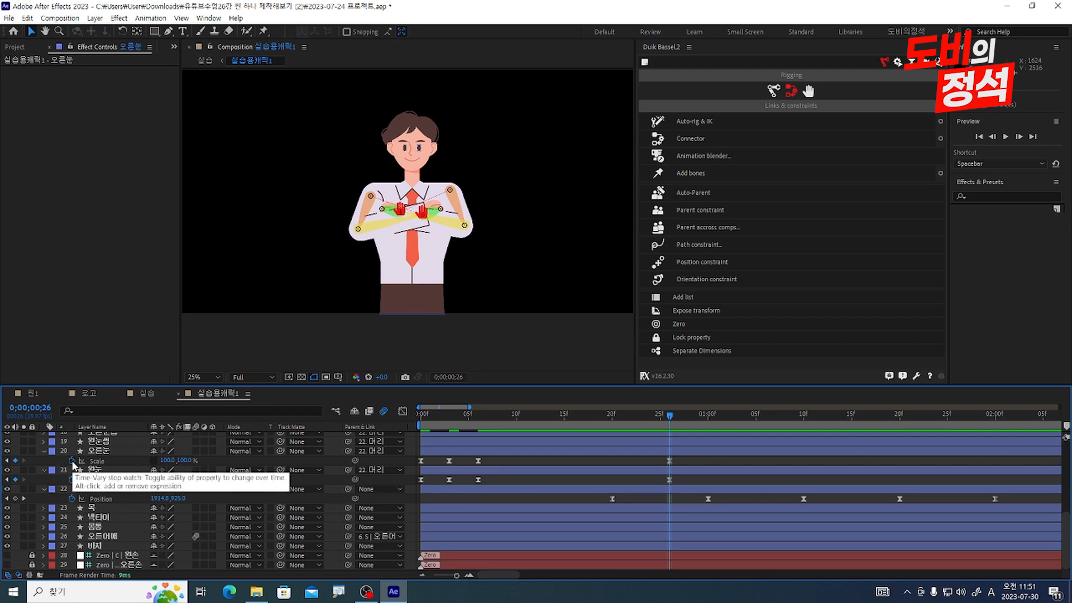
Add the expression loopOut("cycle") to the Scale of 오른눈 and 왼눈, and preview the repeating blink
{"action": "left_click", "coordinate": [73, 464], "text": "alt"}
{"action": "type", "text": "loopOut(\"cycle\""}
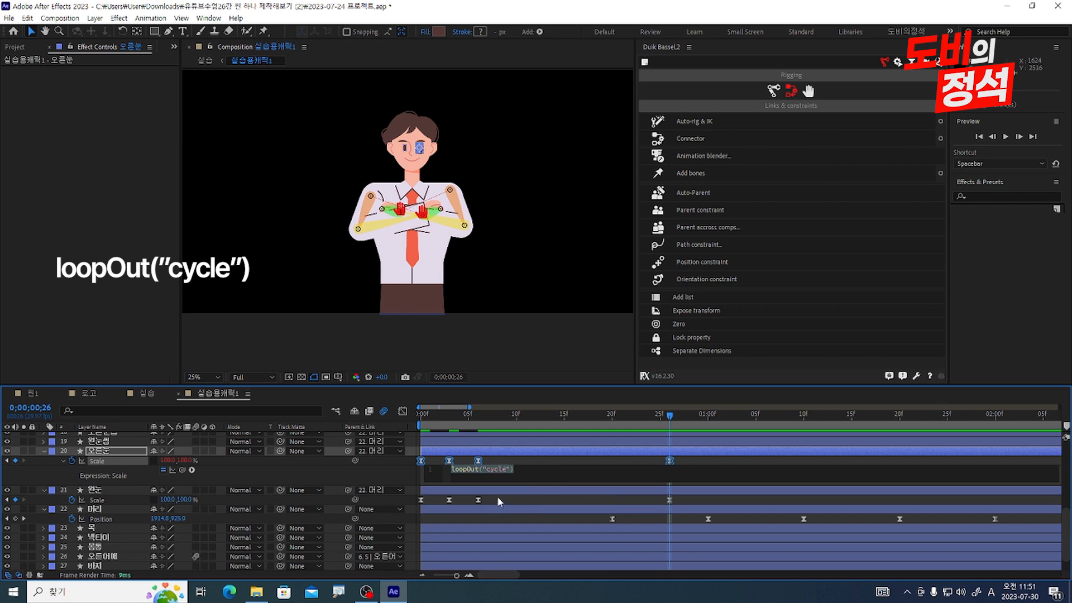
{"action": "left_click", "coordinate": [75, 503]}
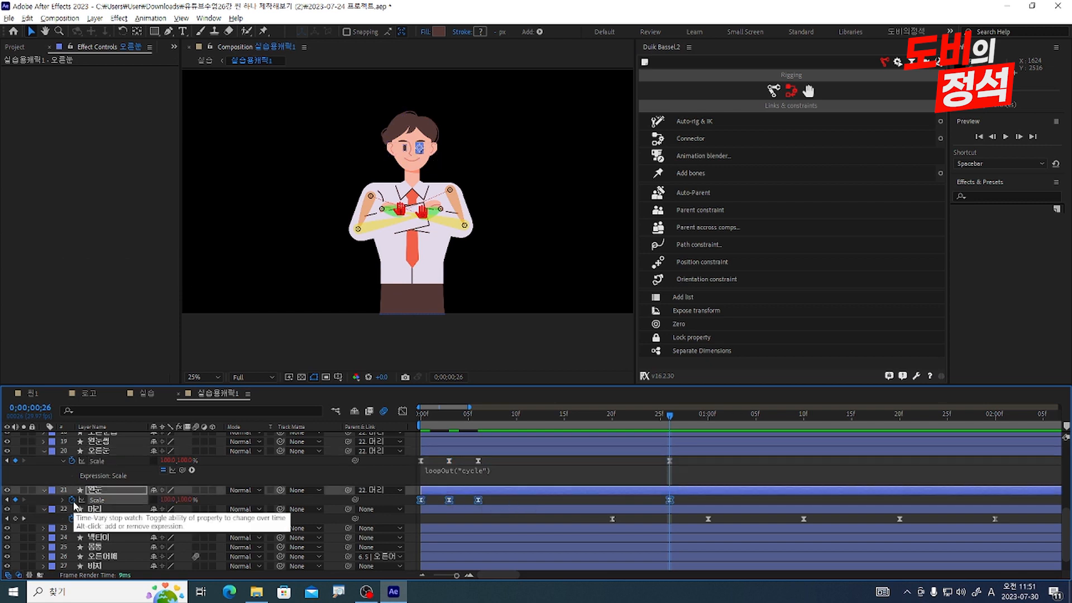
{"action": "left_click", "coordinate": [72, 500], "text": "alt"}
{"action": "key", "text": "ctrl+v"}
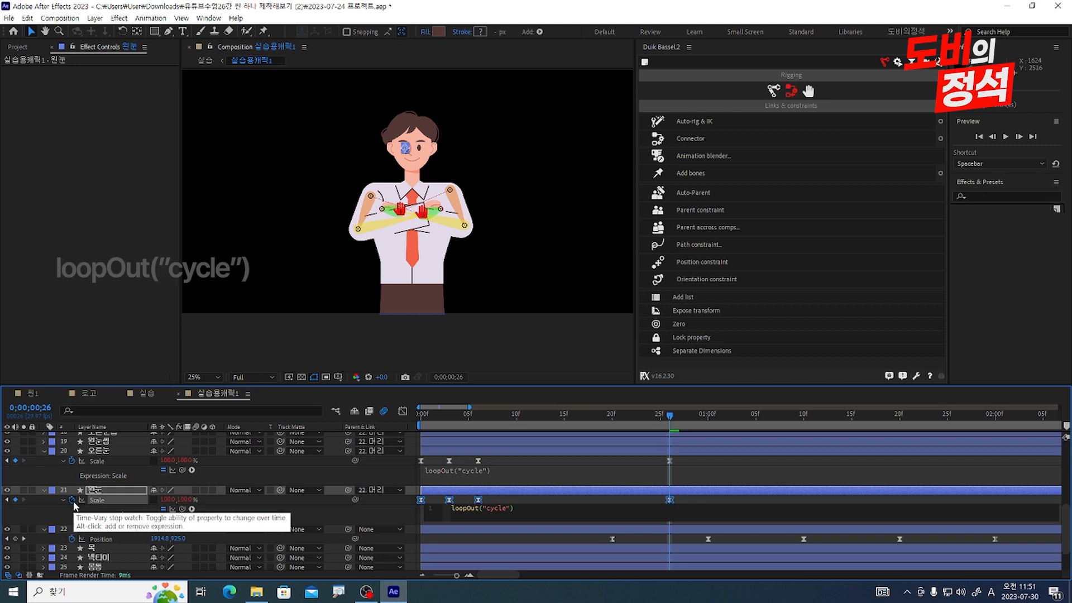
{"action": "key", "text": "KP_Enter"}
{"action": "key", "text": "Home"}
{"action": "key", "text": "space"}
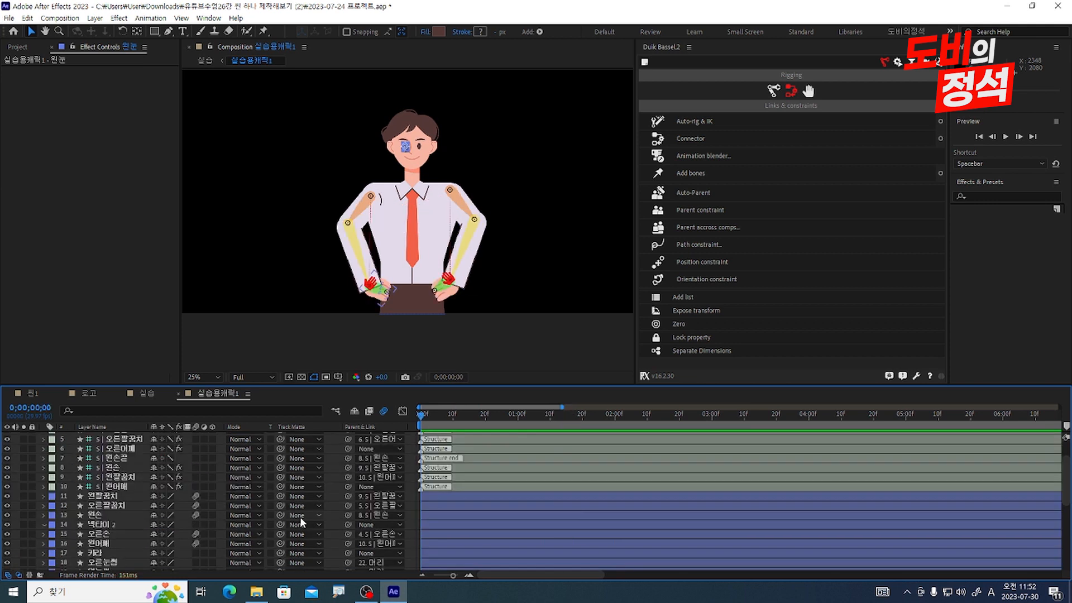
Place three puppet pins along the 넥타이 2 layer, at the tie's bottom, middle and top
{"action": "left_click", "coordinate": [98, 525]}
{"action": "scroll", "coordinate": [398, 219], "scroll_direction": "up", "scroll_amount": 1}
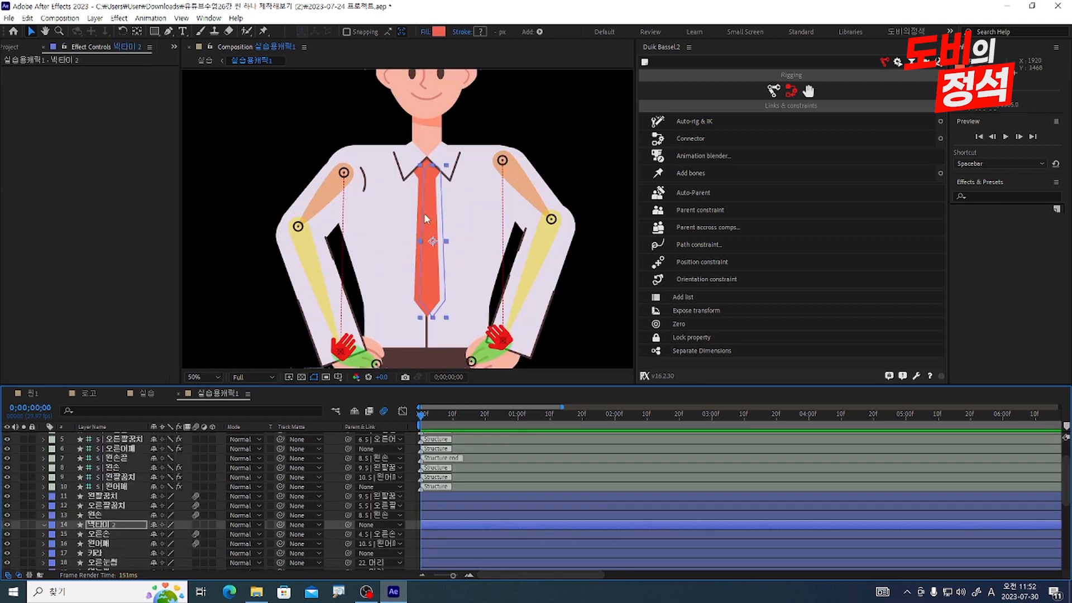
{"action": "left_click", "coordinate": [268, 34]}
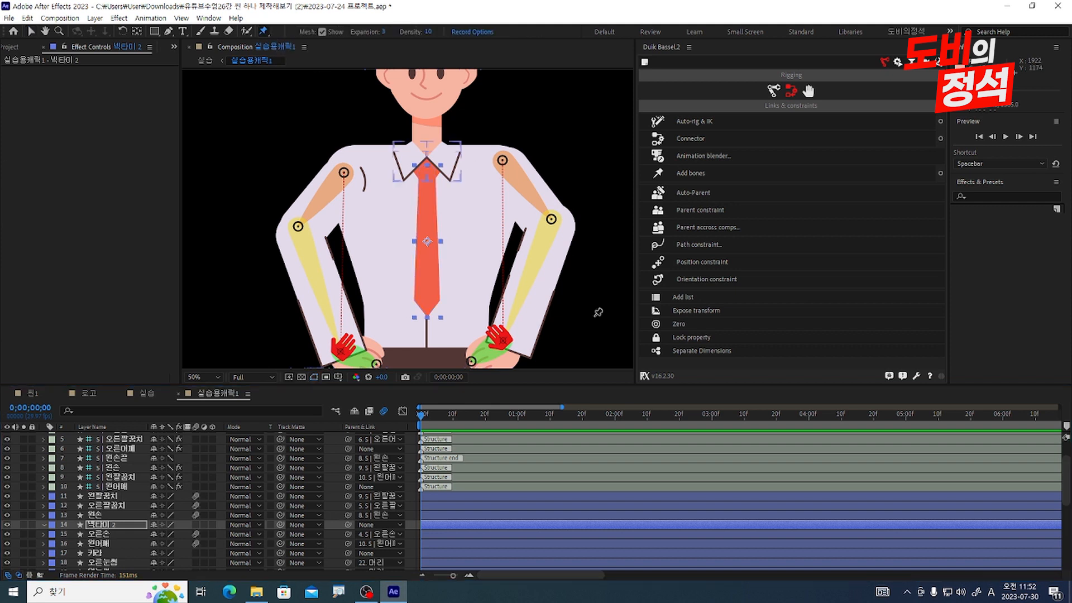
{"action": "left_click", "coordinate": [427, 302]}
{"action": "left_click", "coordinate": [425, 242]}
{"action": "left_click", "coordinate": [427, 180]}
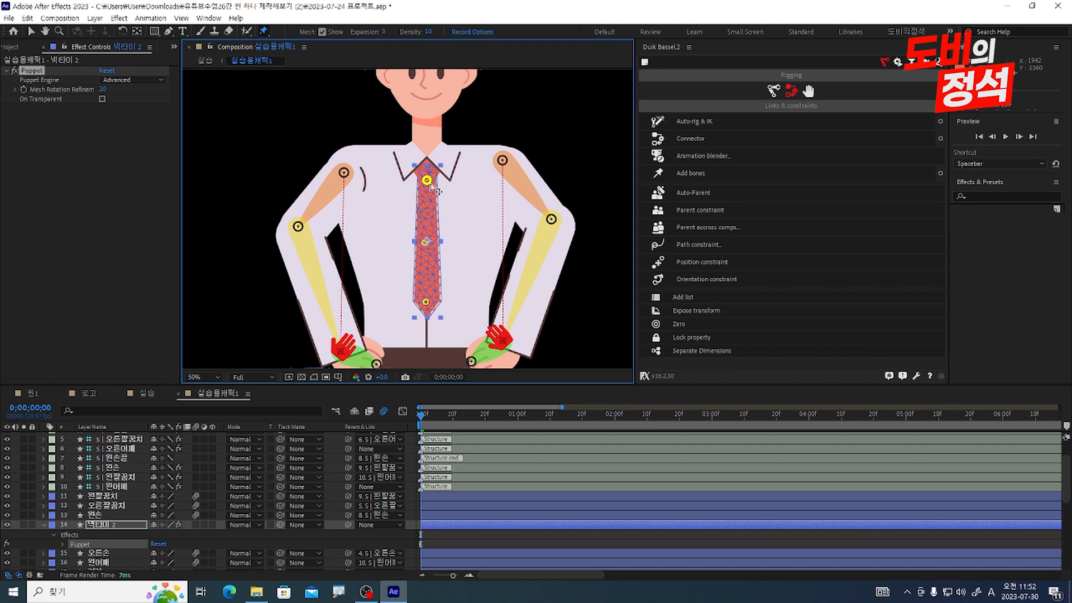
Save the project and add Duik bones to all three puppet pins of the tie
{"action": "key", "text": "u"}
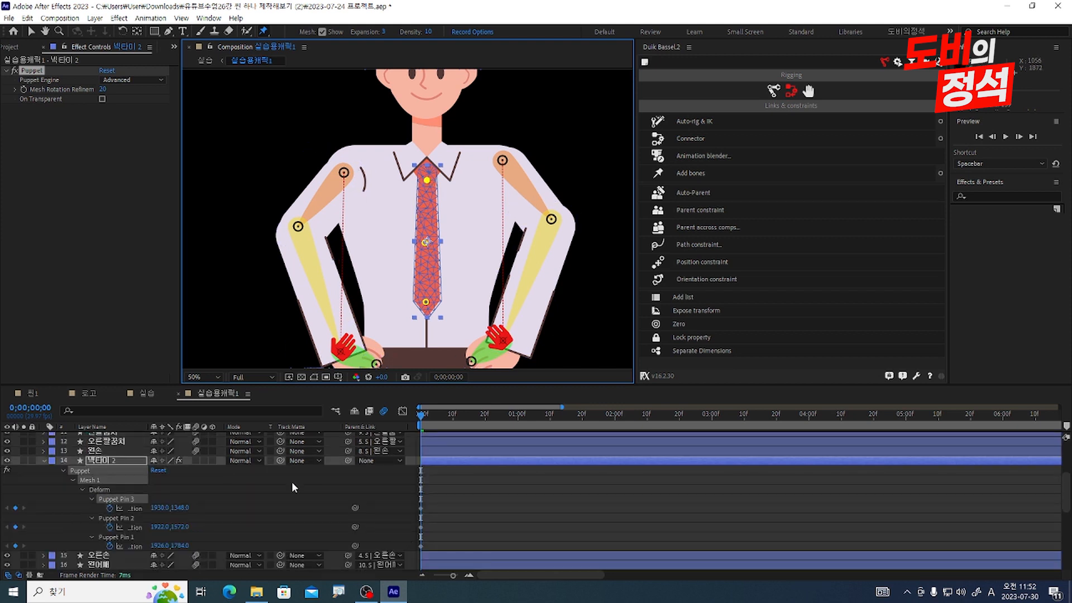
{"action": "left_click", "coordinate": [118, 537]}
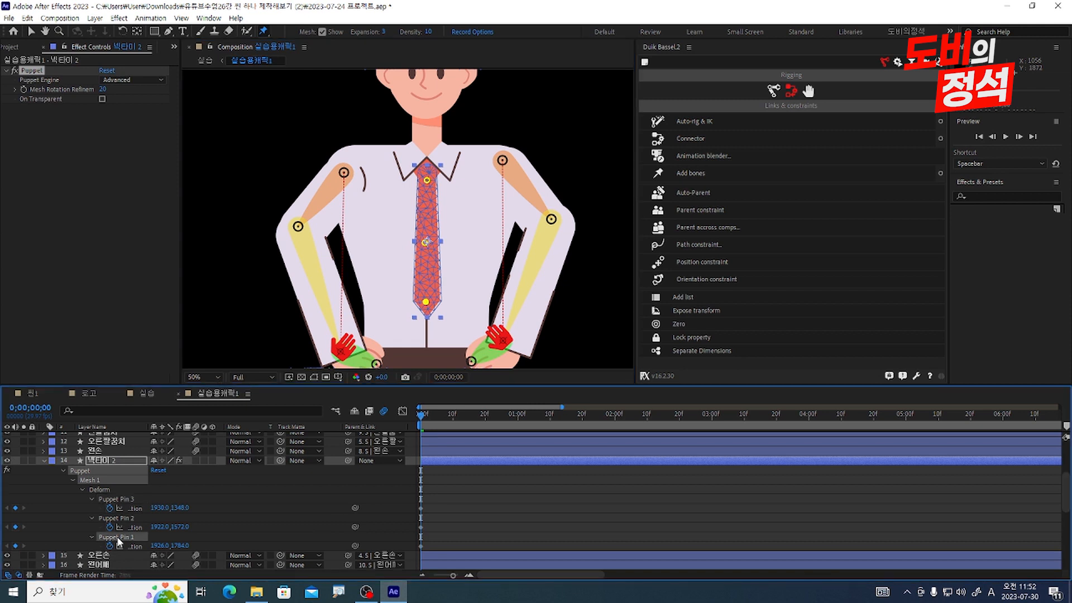
{"action": "key", "text": "ctrl+s"}
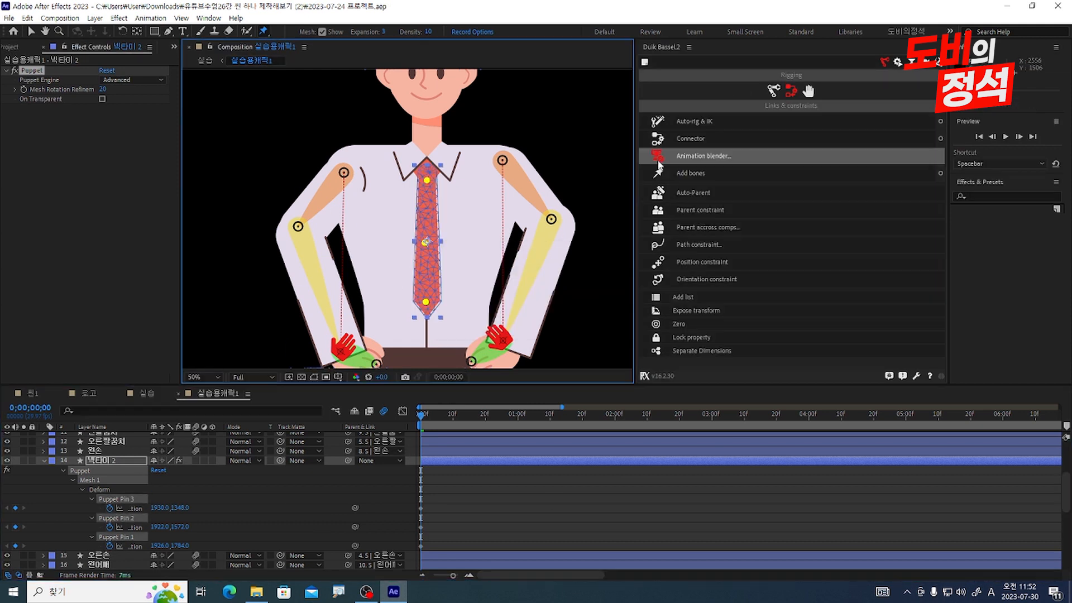
{"action": "left_click", "coordinate": [698, 174]}
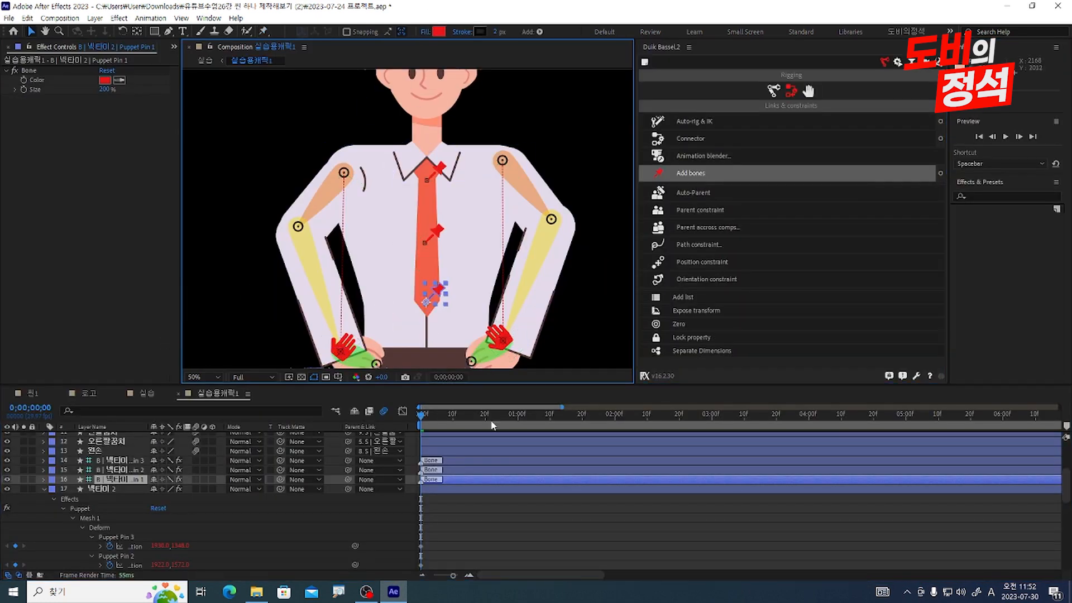
Apply Auto-rig & IK to the three tie bones, test-move the new controller and undo the test
{"action": "left_click_drag", "start_coordinate": [505, 509], "coordinate": [461, 461]}
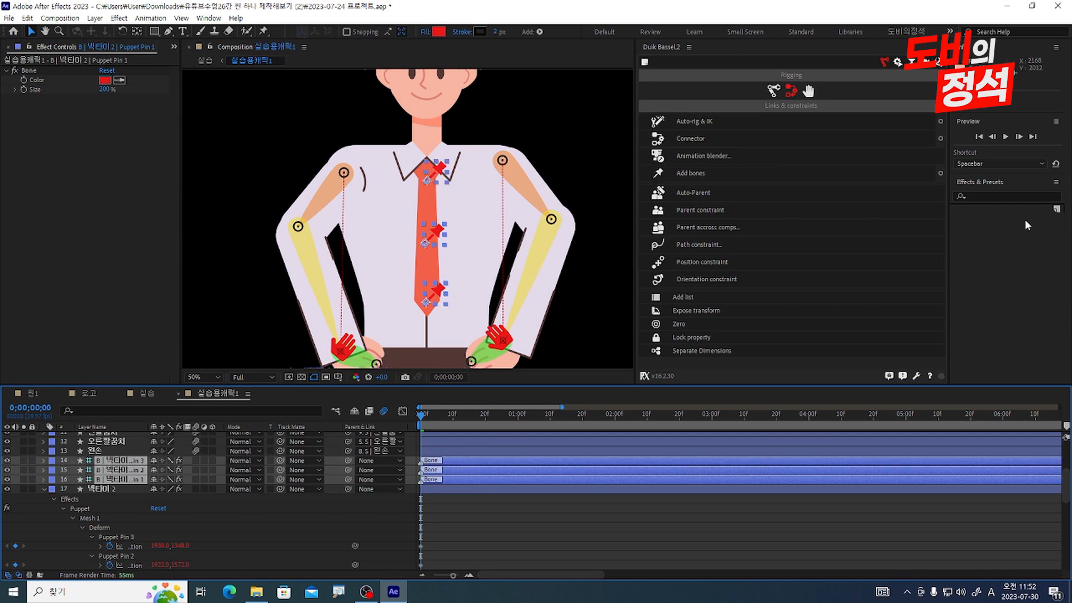
{"action": "left_click", "coordinate": [723, 115]}
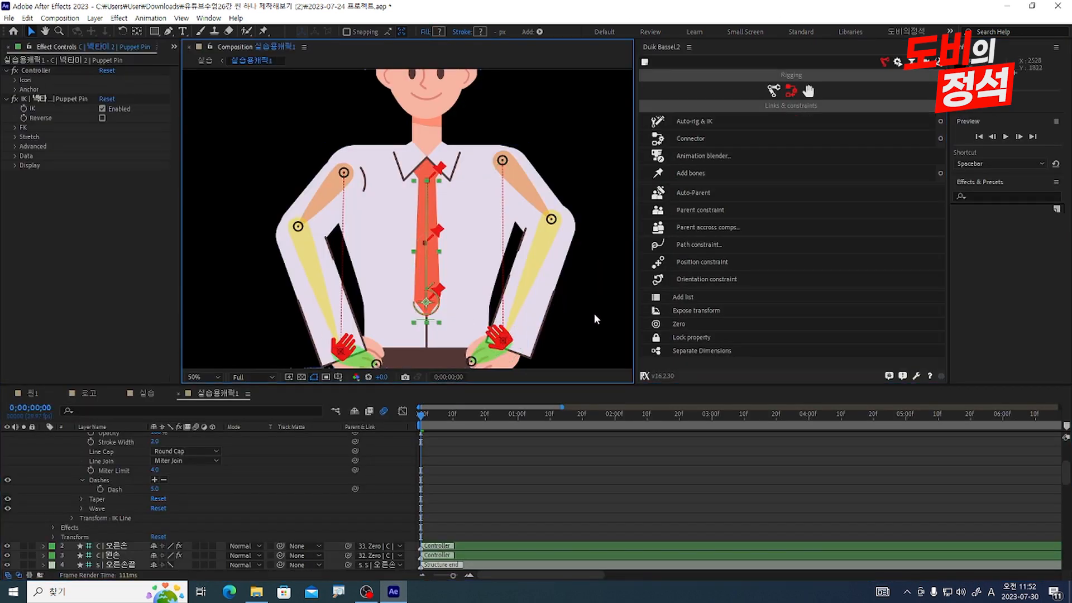
{"action": "left_click_drag", "start_coordinate": [426, 304], "coordinate": [495, 289]}
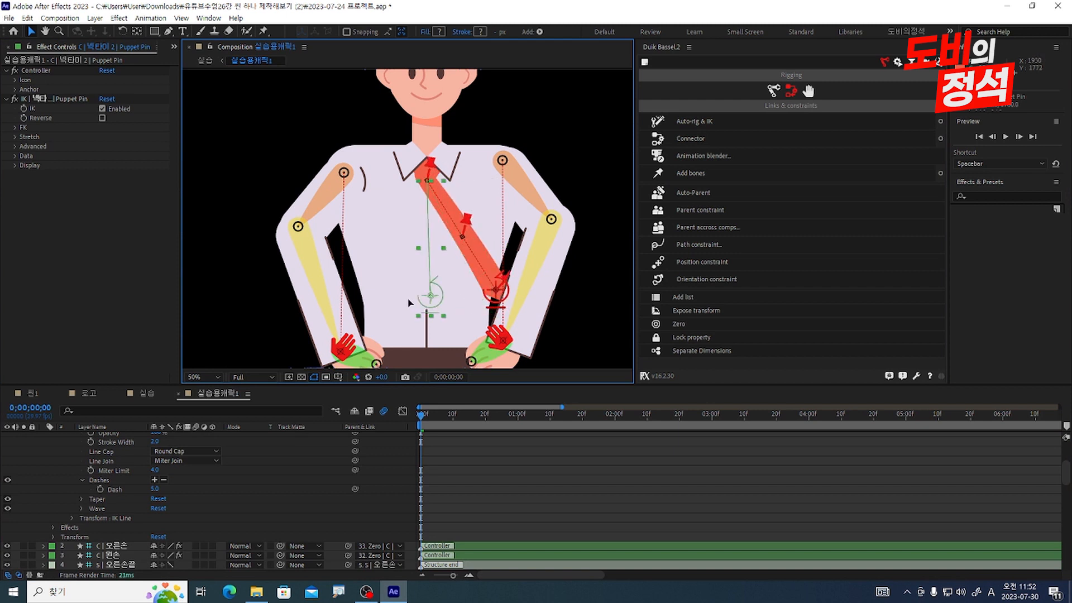
{"action": "key", "text": "ctrl+z"}
Show the tie controller's Position and zero it out with Duik's Zero
{"action": "scroll", "coordinate": [536, 460], "scroll_direction": "up", "scroll_amount": 3}
{"action": "key", "text": "p"}
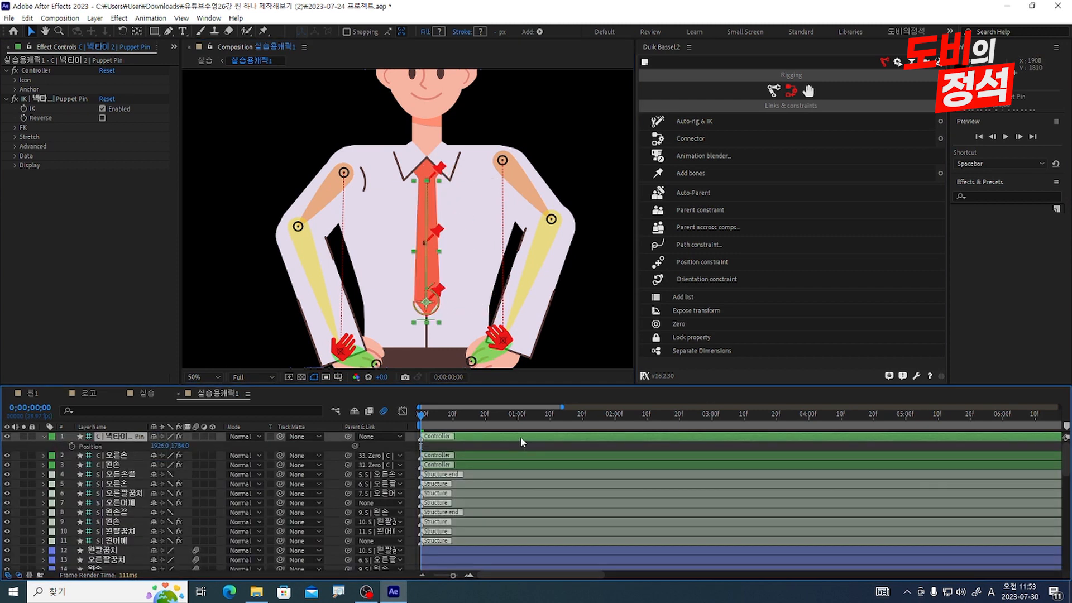
{"action": "left_click", "coordinate": [687, 323]}
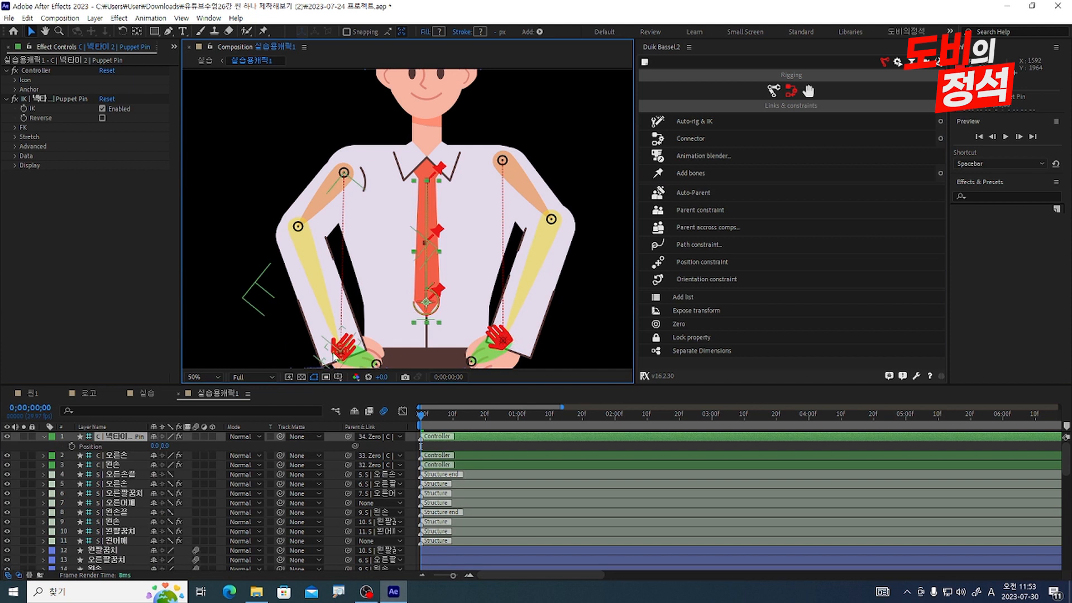
Swing the tie with Position keyframes on its controller, 194, -44 at 0;00;00;00 and -184, -32 at 0;00;00;10
{"action": "key", "text": "alt+shift+p"}
{"action": "left_click_drag", "start_coordinate": [426, 306], "coordinate": [479, 292]}
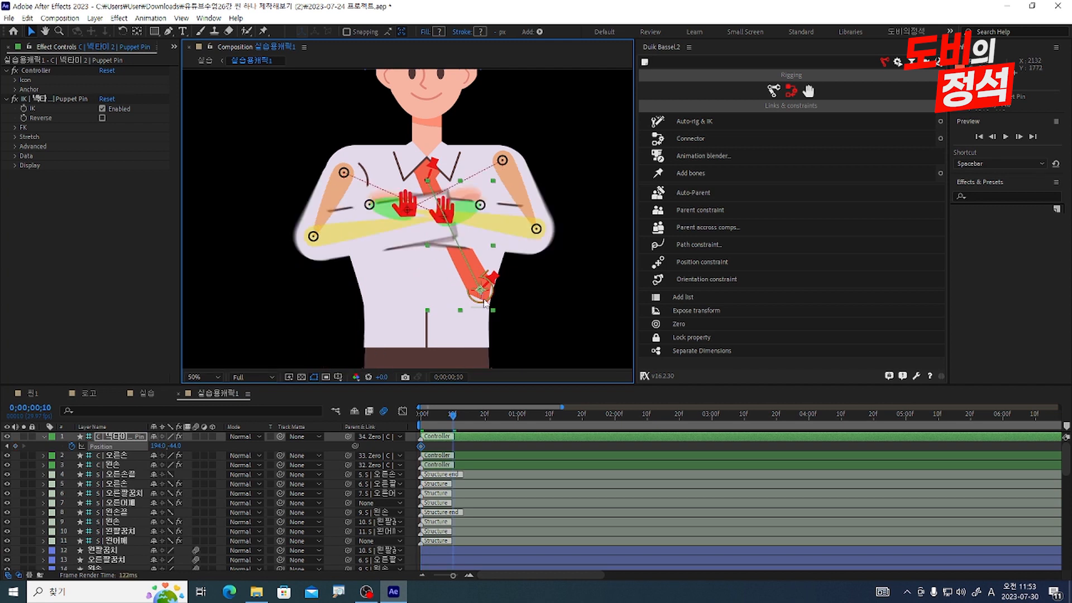
{"action": "left_click_drag", "start_coordinate": [481, 292], "coordinate": [377, 295]}
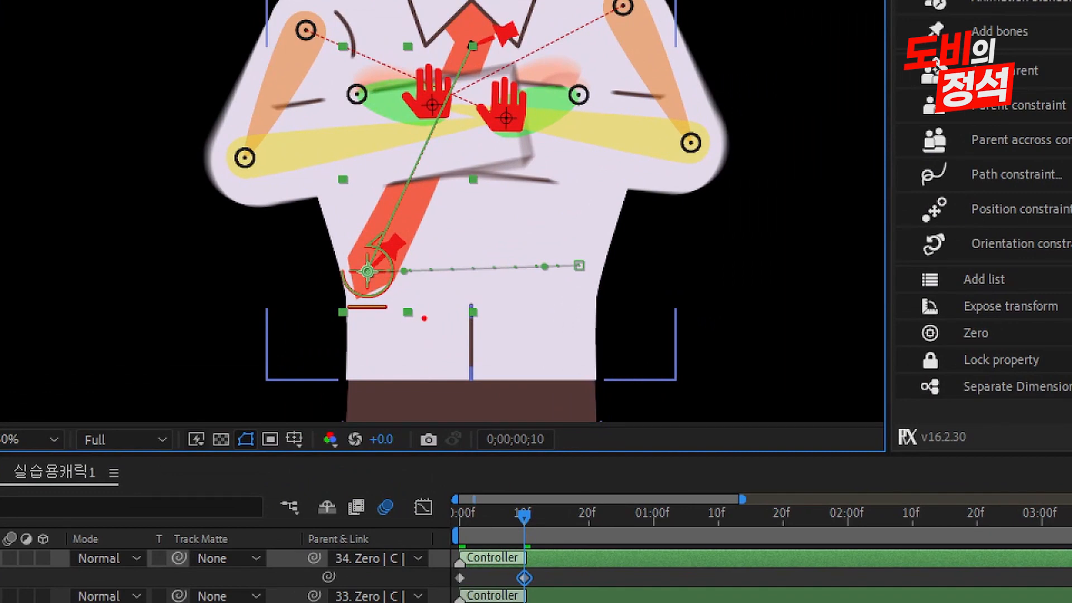
{"action": "left_click_drag", "start_coordinate": [398, 329], "coordinate": [306, 322]}
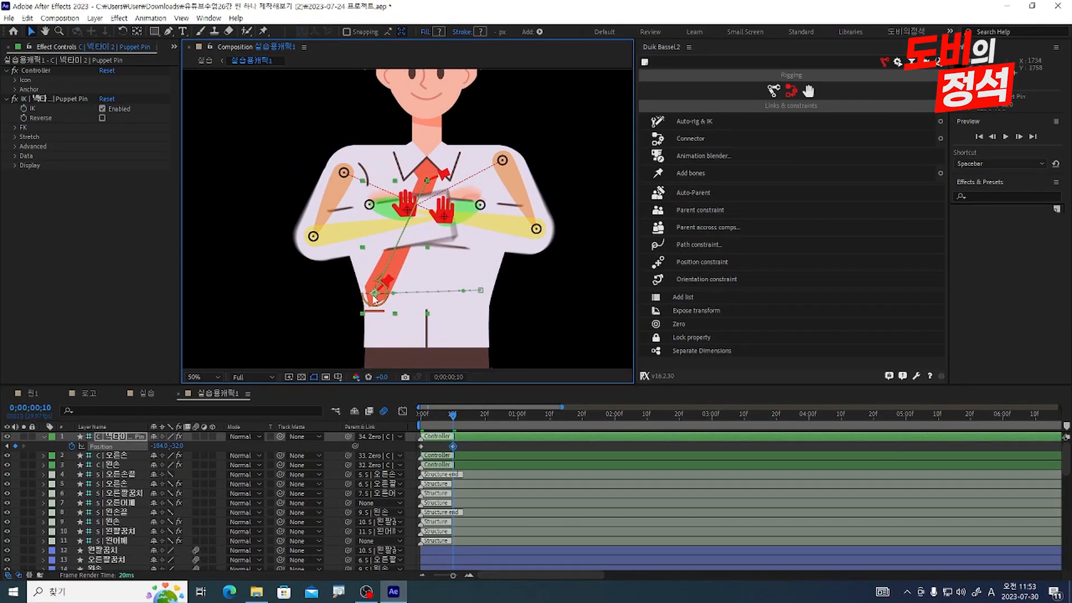
Set the tie controller's Position to -200, -64 at 0;00;00;10 and to 0, 0 at 0;00;00;20
{"action": "mouse_move", "coordinate": [372, 297]}
{"action": "left_mouse_down"}
{"action": "mouse_move", "coordinate": [359, 290]}
{"action": "mouse_move", "coordinate": [368, 288]}
{"action": "left_mouse_up"}
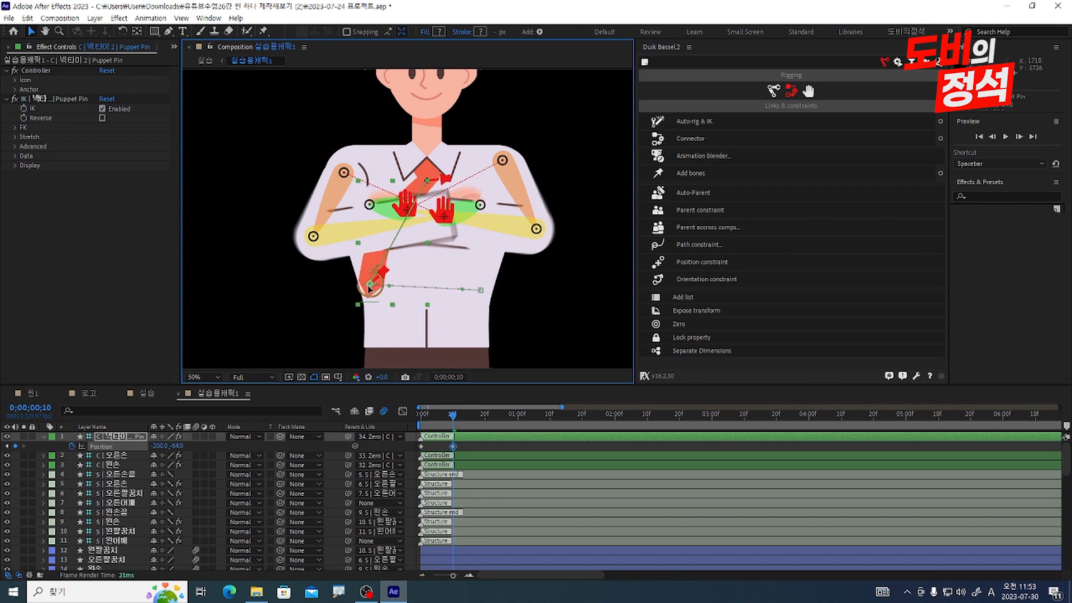
{"action": "key", "text": "shift+Page_Down"}
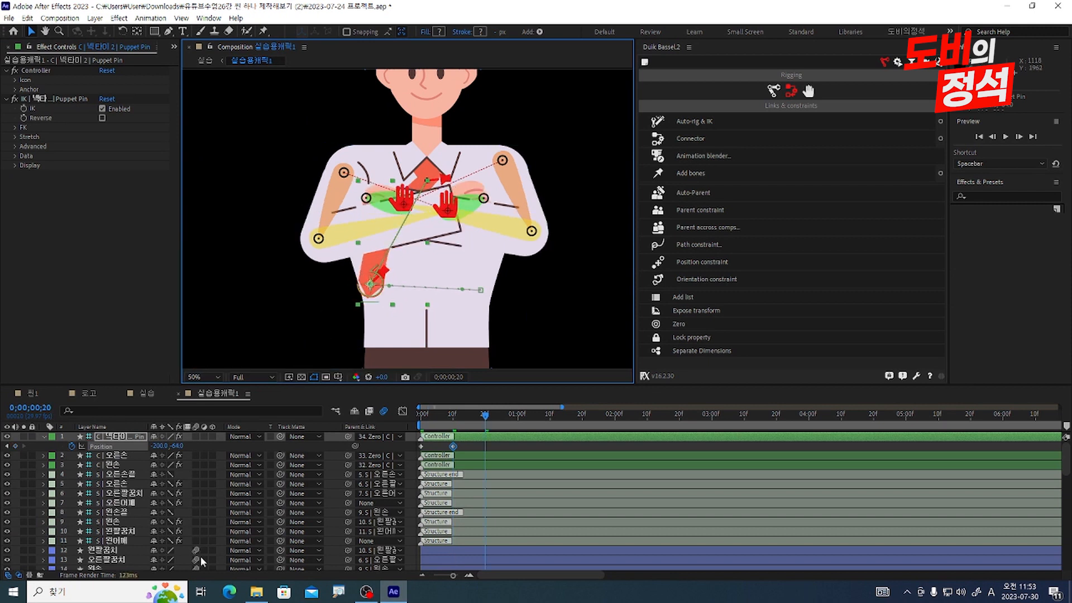
{"action": "left_click", "coordinate": [160, 446]}
{"action": "type", "text": "0"}
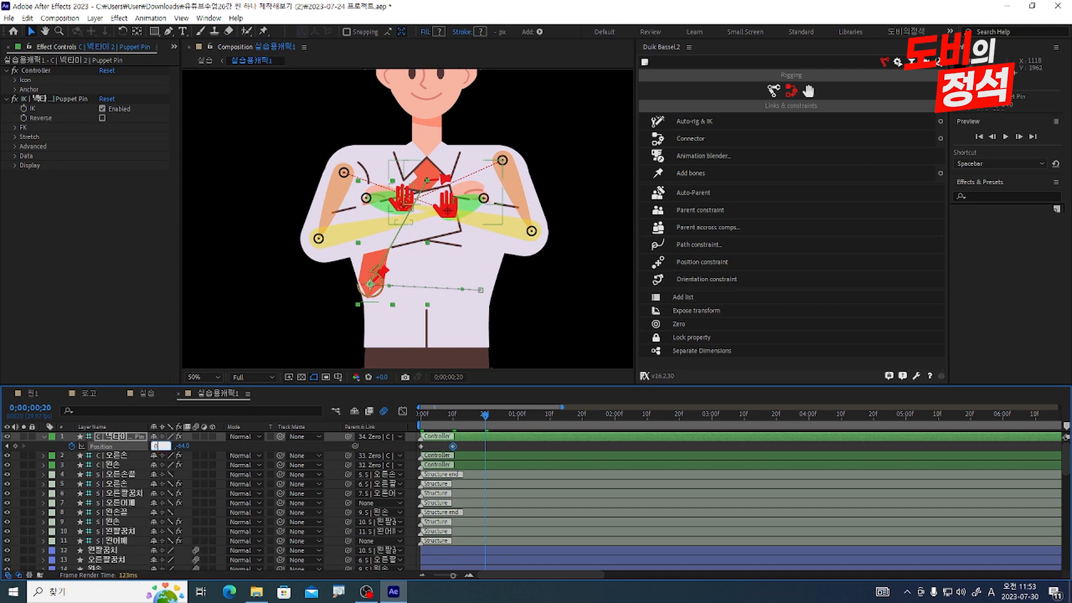
{"action": "key", "text": "Tab"}
{"action": "type", "text": "0"}
{"action": "key", "text": "Return"}
Apply Easy Ease to the tie controller's Position keyframes, move the last one slightly earlier and preview the swing
{"action": "left_click_drag", "start_coordinate": [482, 419], "coordinate": [338, 437]}
{"action": "key", "text": "space"}
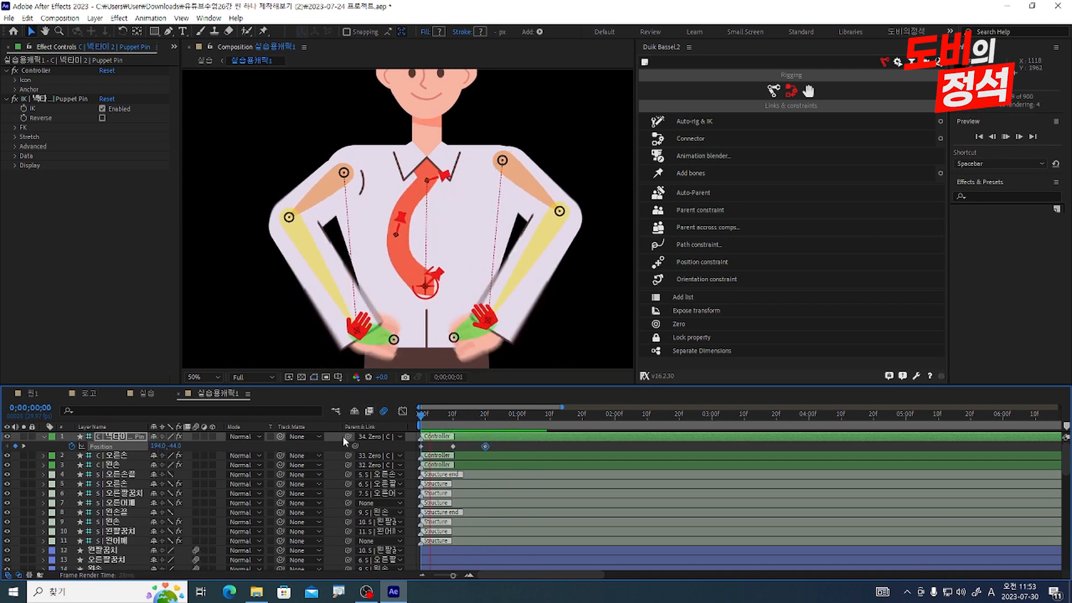
{"action": "left_click_drag", "start_coordinate": [485, 446], "coordinate": [391, 458]}
{"action": "key", "text": "F9"}
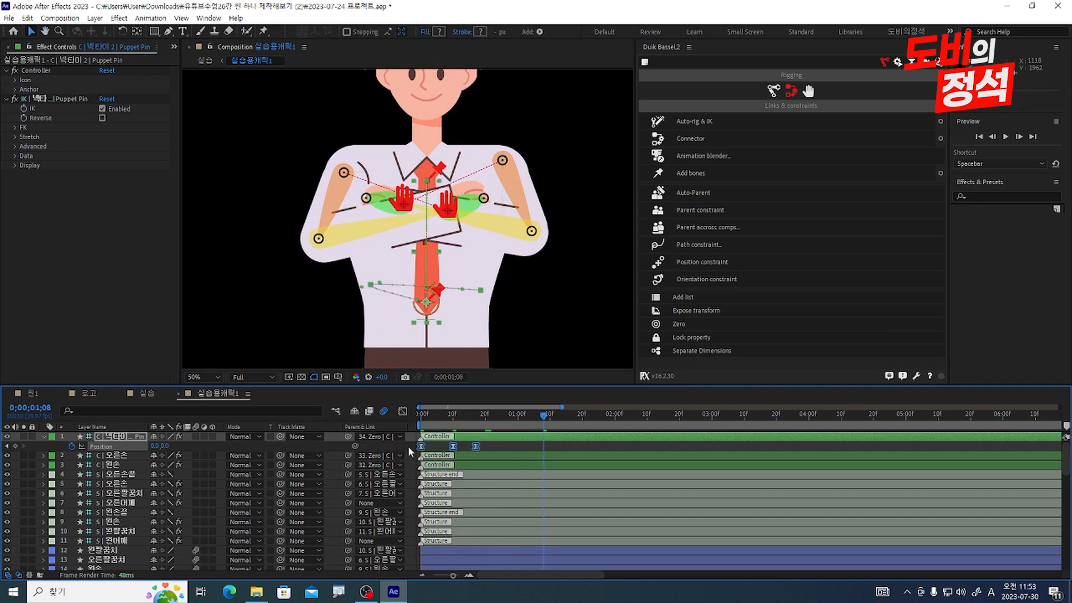
{"action": "left_click", "coordinate": [403, 411]}
{"action": "left_click_drag", "start_coordinate": [420, 553], "coordinate": [433, 546]}
{"action": "left_click", "coordinate": [403, 411]}
{"action": "key", "text": "space"}
{"action": "key", "text": "space"}
{"action": "key", "text": "space"}
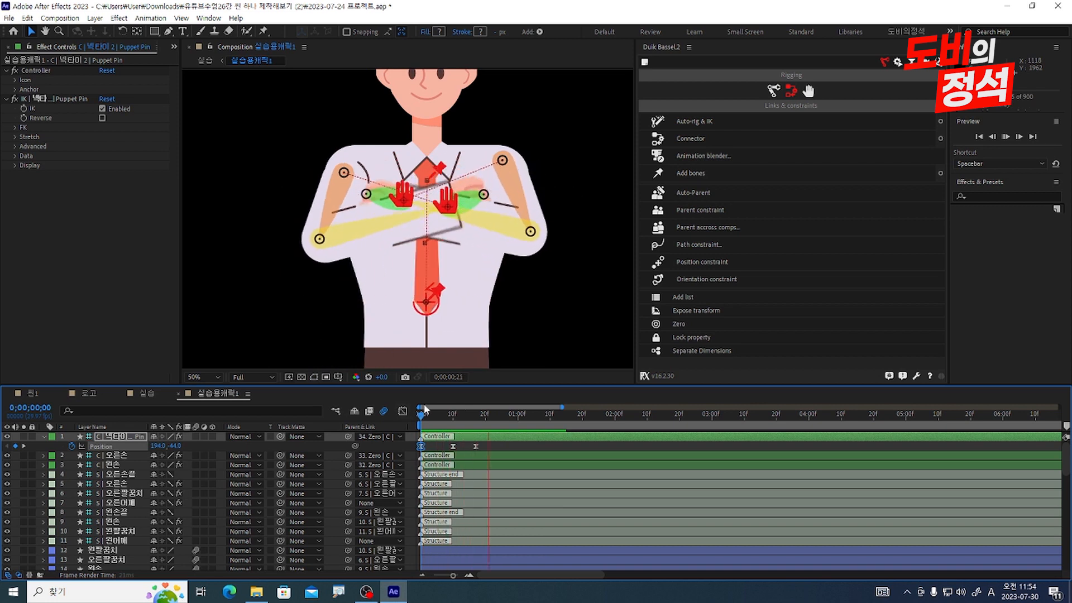
{"action": "key", "text": "space"}
Play back the animation of 실습용캐릭1 with the whole figure in view
{"action": "scroll", "coordinate": [460, 186], "scroll_direction": "down", "scroll_amount": 1}
{"action": "left_click", "coordinate": [460, 186]}
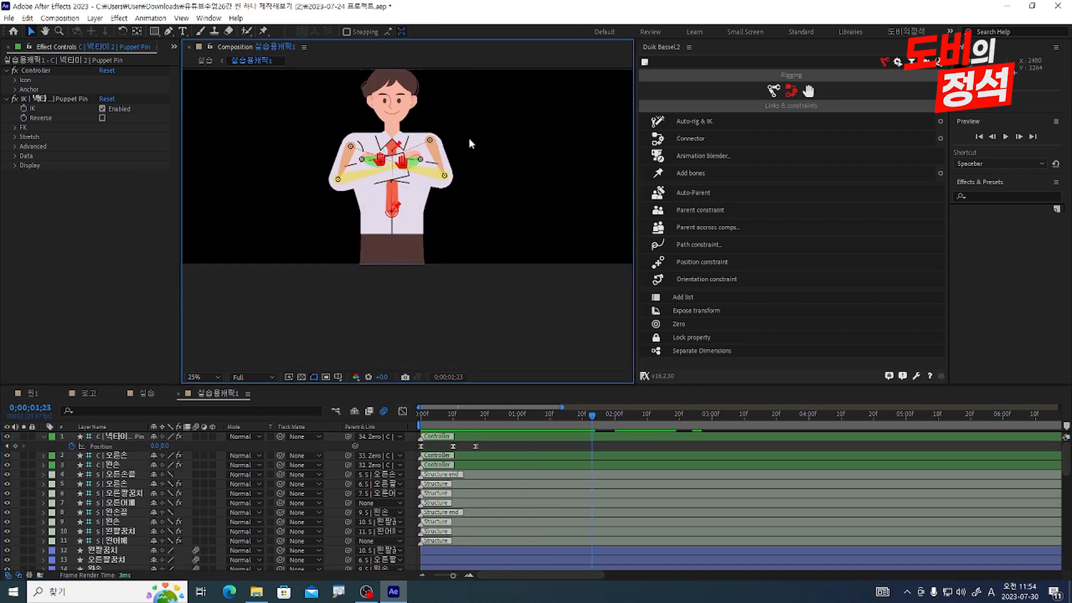
{"action": "left_click_drag", "start_coordinate": [468, 138], "coordinate": [478, 207]}
{"action": "key", "text": "v"}
{"action": "key", "text": "space"}
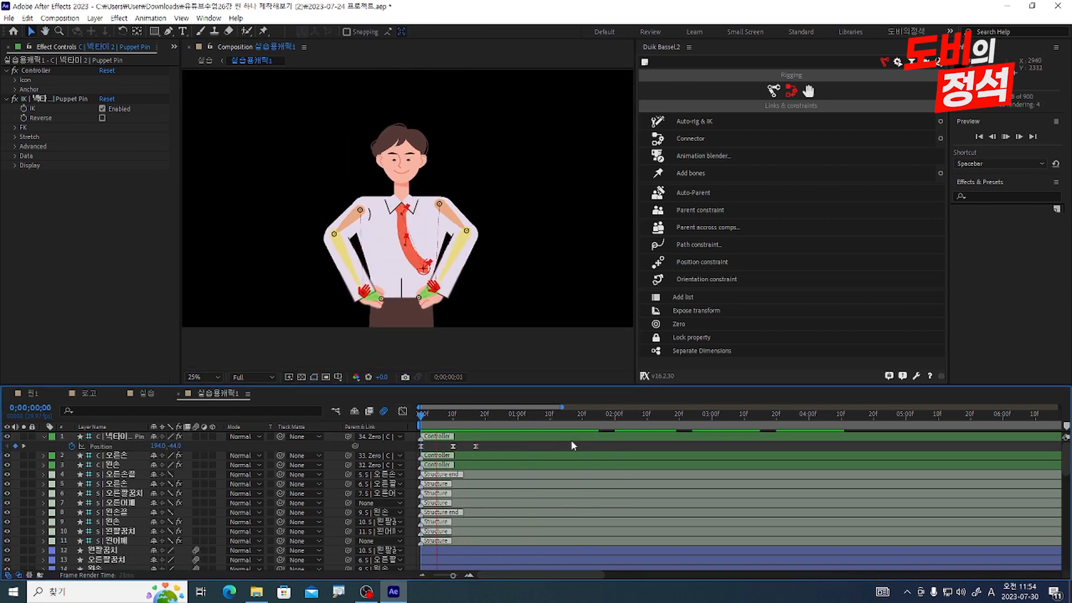
{"action": "left_click", "coordinate": [492, 362]}
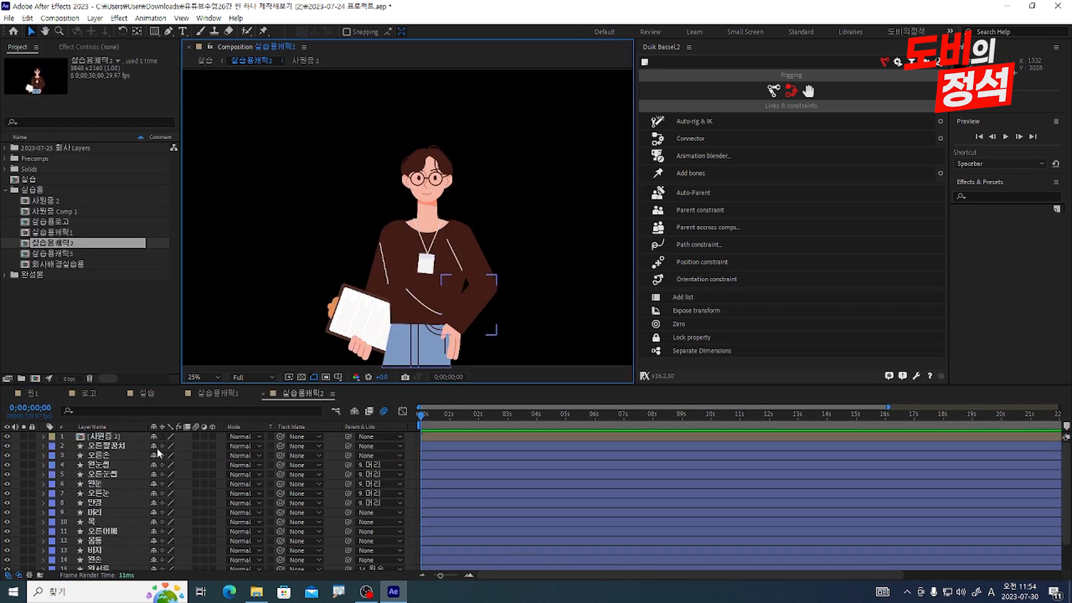
Set the opacity of all layers in the 실습용캐릭2 composition to 50%
{"action": "key", "text": "ctrl+a"}
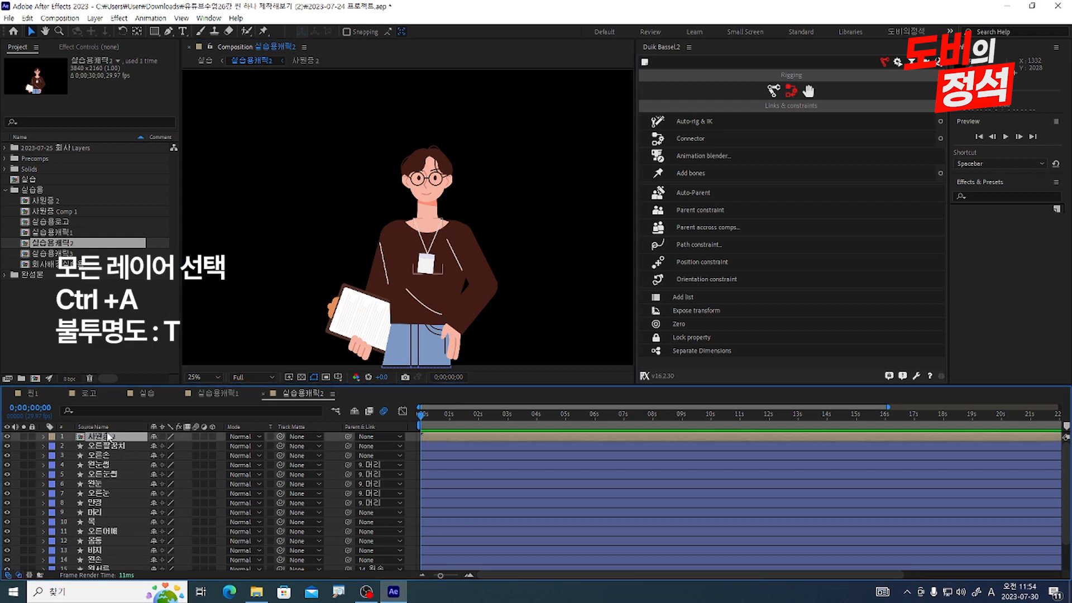
{"action": "scroll", "coordinate": [108, 480], "scroll_direction": "down", "scroll_amount": 2}
{"action": "key", "text": "ctrl+a"}
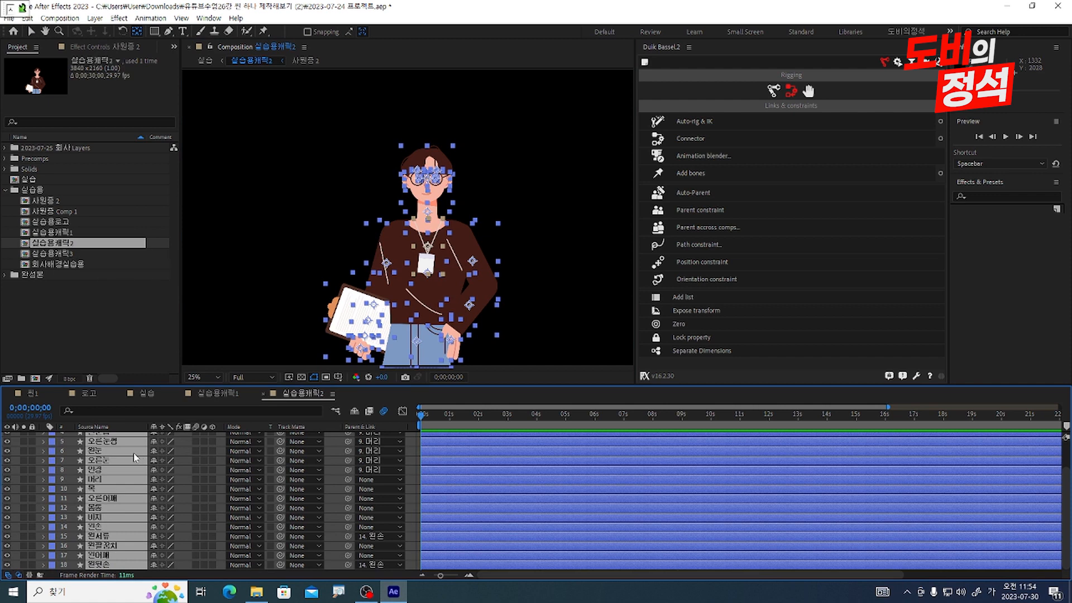
{"action": "type", "text": "t50"}
{"action": "key", "text": "Return"}
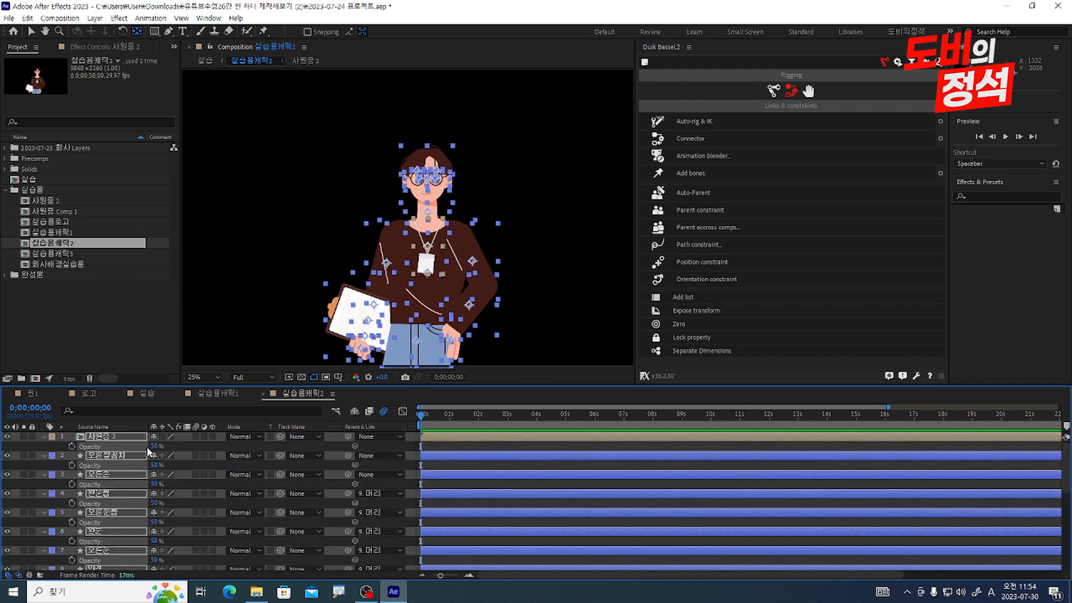
Test-move the 왼서류 document layer away from the hand to check its parenting, and undo the move
{"action": "left_click", "coordinate": [226, 241]}
{"action": "left_click", "coordinate": [371, 277]}
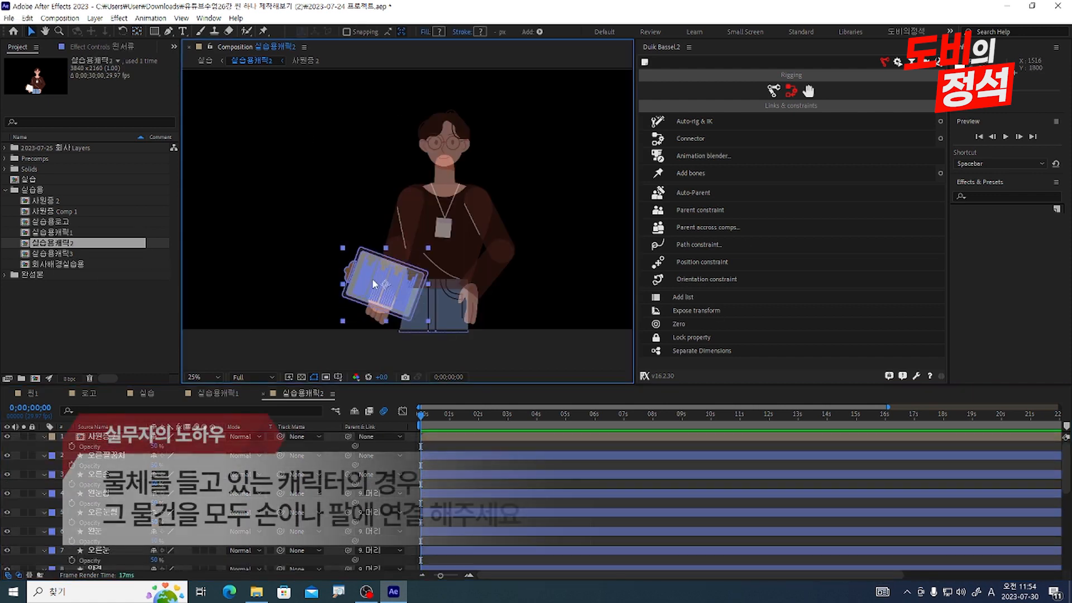
{"action": "left_click_drag", "start_coordinate": [371, 277], "coordinate": [338, 202]}
{"action": "key", "text": "ctrl+z"}
{"action": "left_click", "coordinate": [375, 320]}
{"action": "left_click", "coordinate": [396, 247], "text": "shift"}
{"action": "left_click", "coordinate": [296, 311]}
{"action": "scroll", "coordinate": [244, 481], "scroll_direction": "down", "scroll_amount": 3}
{"action": "left_click_drag", "start_coordinate": [371, 277], "coordinate": [292, 254]}
{"action": "scroll", "coordinate": [109, 495], "scroll_direction": "down", "scroll_amount": 3}
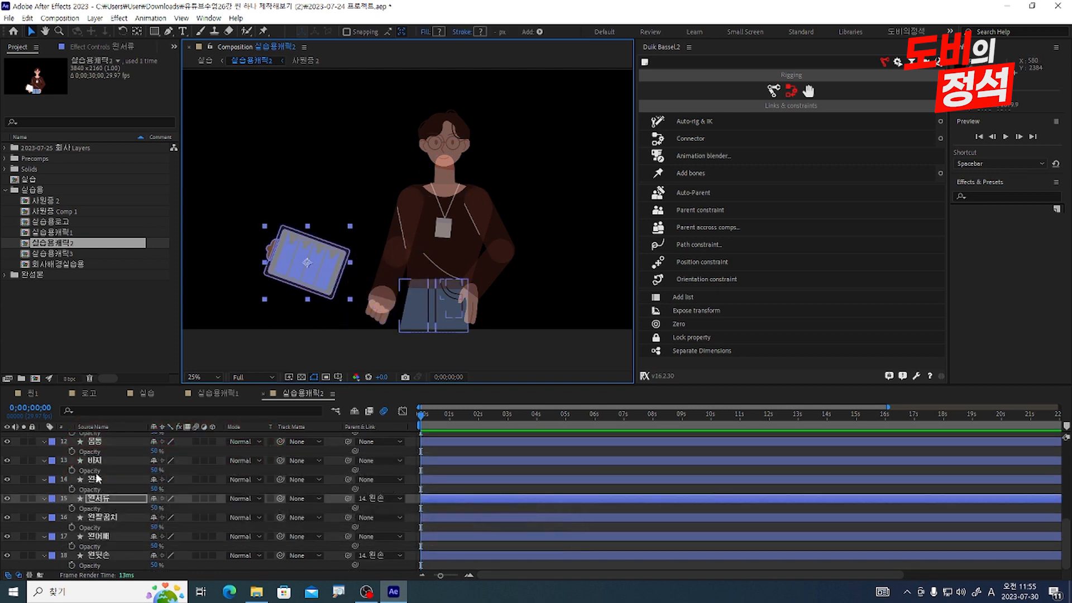
{"action": "key", "text": "ctrl+z"}
Test-move the 왼손 hand layer and the 왼서류 document layer in turn, undoing each move
{"action": "left_click", "coordinate": [603, 251]}
{"action": "left_click_drag", "start_coordinate": [374, 315], "coordinate": [263, 158]}
{"action": "key", "text": "ctrl+z"}
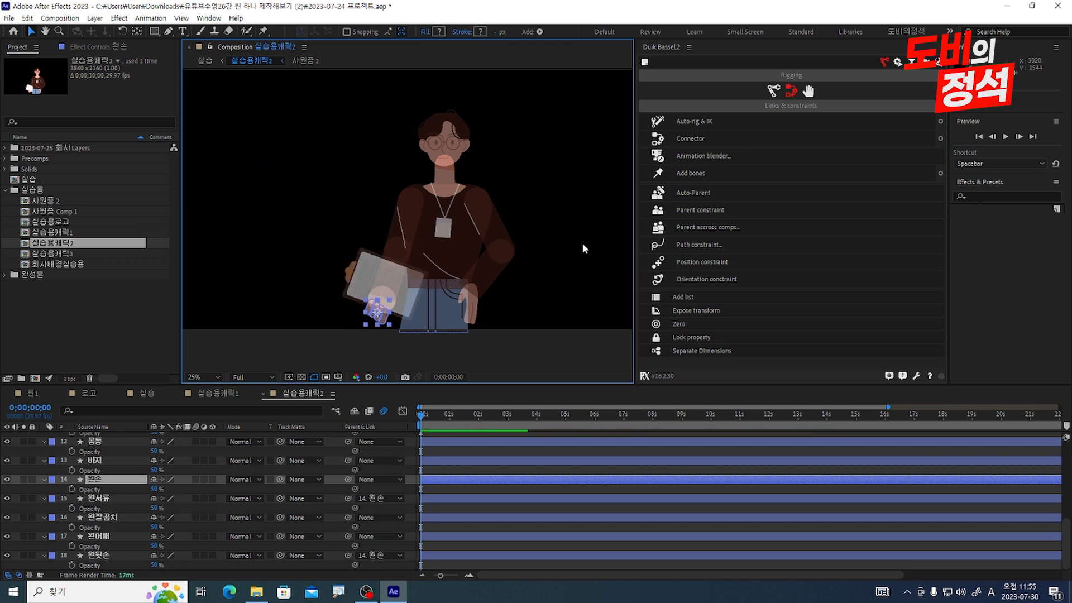
{"action": "left_click", "coordinate": [582, 249]}
{"action": "left_click", "coordinate": [357, 272]}
{"action": "left_click_drag", "start_coordinate": [367, 280], "coordinate": [324, 163]}
{"action": "key", "text": "ctrl+z"}
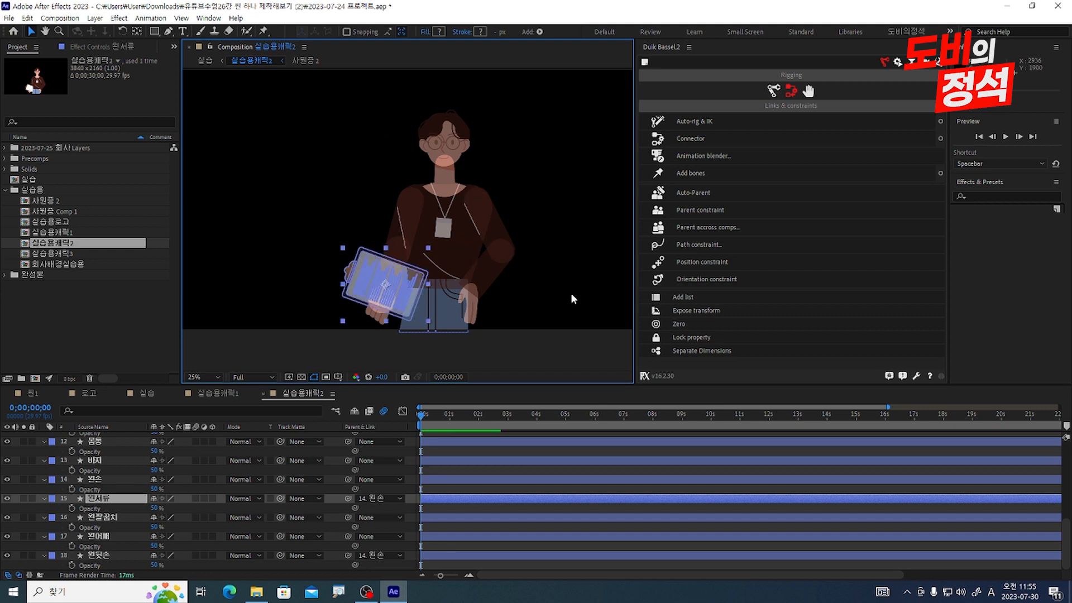
{"action": "left_click", "coordinate": [574, 299]}
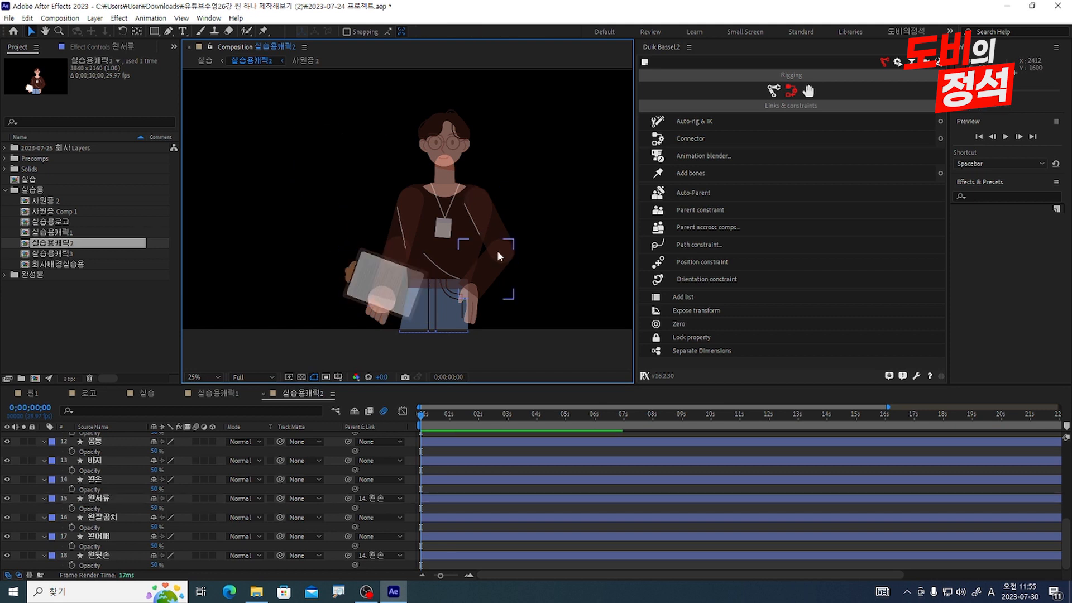
Create a Duik arm structure and fit its shoulder, elbow, wrist and tip joints to the arm holding the document
{"action": "left_click", "coordinate": [777, 91]}
{"action": "left_click", "coordinate": [762, 127]}
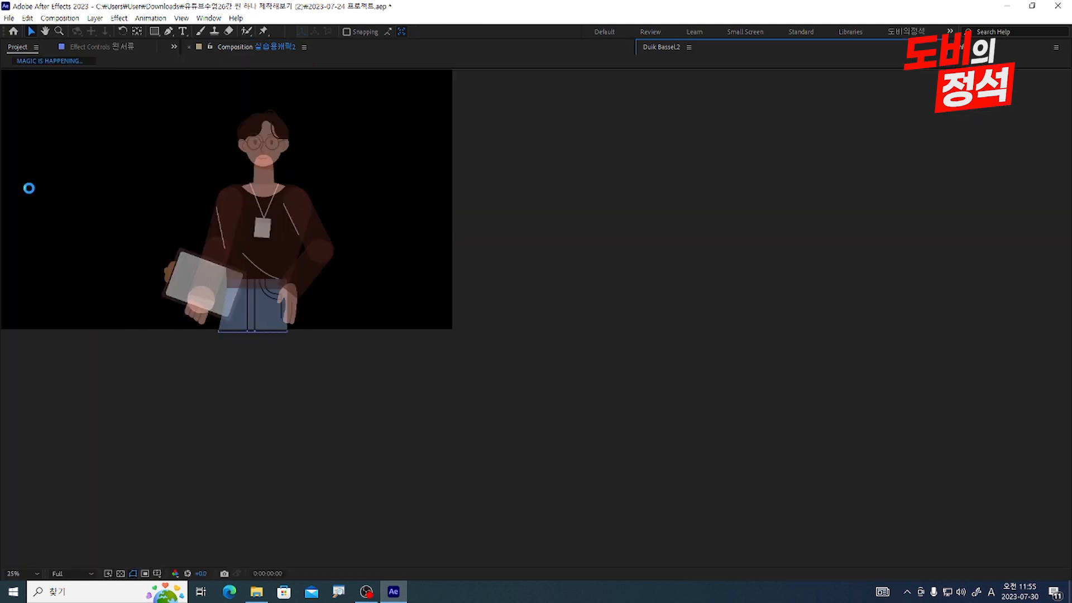
{"action": "left_click_drag", "start_coordinate": [433, 111], "coordinate": [412, 201]}
{"action": "left_click", "coordinate": [420, 247]}
{"action": "left_click_drag", "start_coordinate": [420, 248], "coordinate": [395, 263]}
{"action": "left_click_drag", "start_coordinate": [388, 300], "coordinate": [370, 318]}
Rename the arm's structure layers as 왼어깨, 왼팔꿈치, 왼손 and 왼손끝
{"action": "scroll", "coordinate": [486, 469], "scroll_direction": "up", "scroll_amount": 5}
{"action": "left_click", "coordinate": [112, 465]}
{"action": "key", "text": "Return"}
{"action": "key", "text": "BackSpace"}
{"action": "key", "text": "BackSpace"}
{"action": "key", "text": "BackSpace"}
{"action": "type", "text": "왼어깨"}
{"action": "key", "text": "BackSpace"}
{"action": "key", "text": "BackSpace"}
{"action": "key", "text": "BackSpace"}
{"action": "key", "text": "BackSpace"}
{"action": "key", "text": "BackSpace"}
{"action": "type", "text": "왼팔꿈치"}
{"action": "key", "text": "Return"}
{"action": "key", "text": "ctrl+Up"}
{"action": "type", "text": "왼손왼손끝"}
{"action": "key", "text": "Return"}
Parent the 왼손, 왼팔꿈치 and 왼어깨 artwork layers to their matching structures
{"action": "key", "text": "grave"}
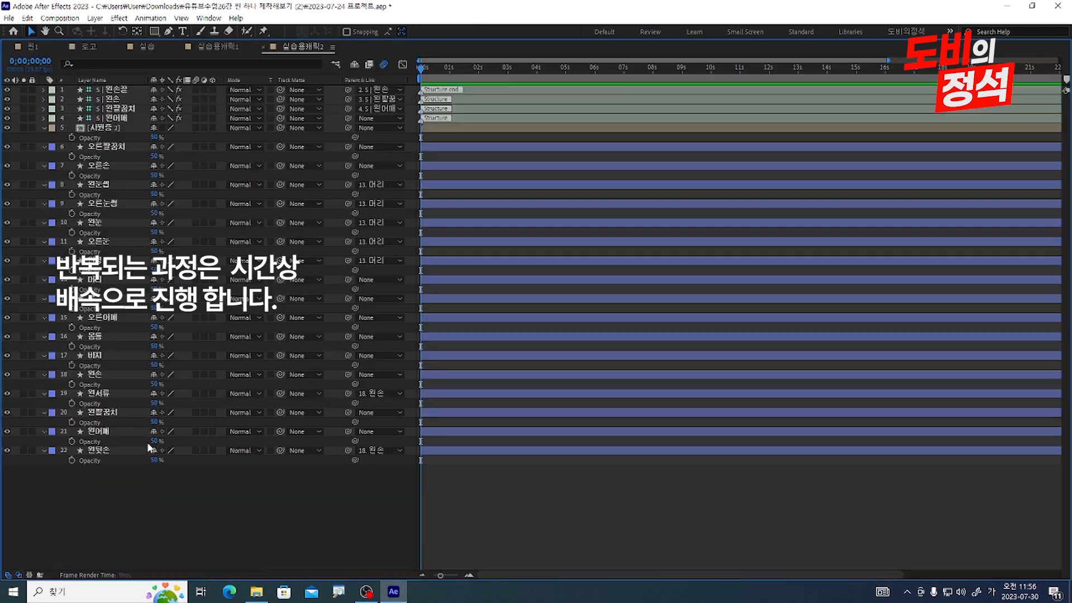
{"action": "left_click_drag", "start_coordinate": [348, 374], "coordinate": [111, 99]}
{"action": "left_click_drag", "start_coordinate": [347, 412], "coordinate": [144, 108]}
{"action": "left_click_drag", "start_coordinate": [348, 432], "coordinate": [144, 118]}
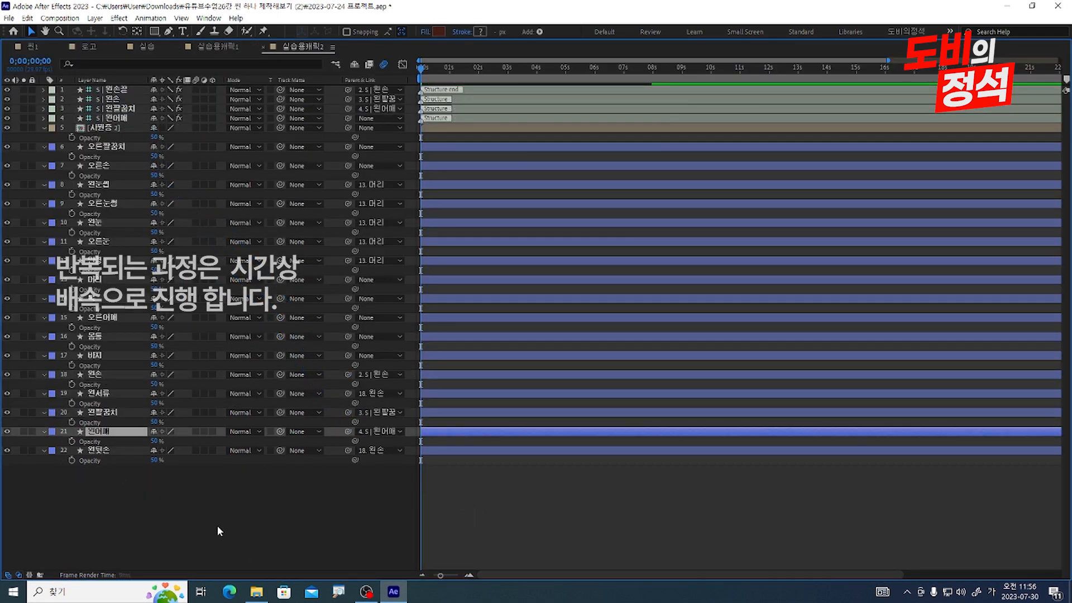
Select the four 왼 arm structures and apply Duik's Auto-rig & IK to them
{"action": "key", "text": "grave"}
{"action": "left_click", "coordinate": [514, 464]}
{"action": "left_click", "coordinate": [527, 435], "text": "shift"}
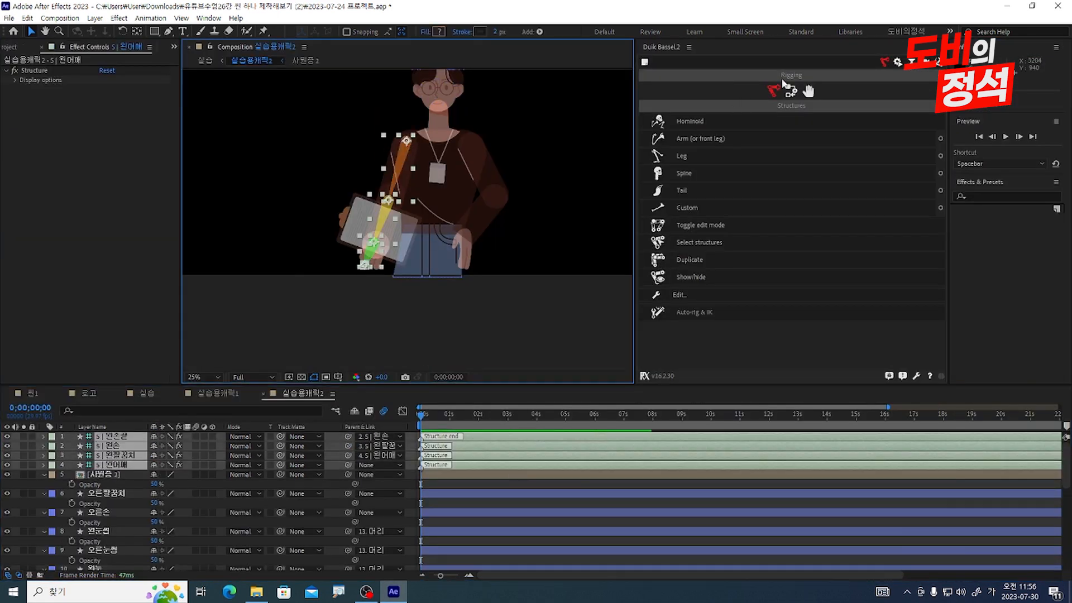
{"action": "left_click", "coordinate": [788, 94]}
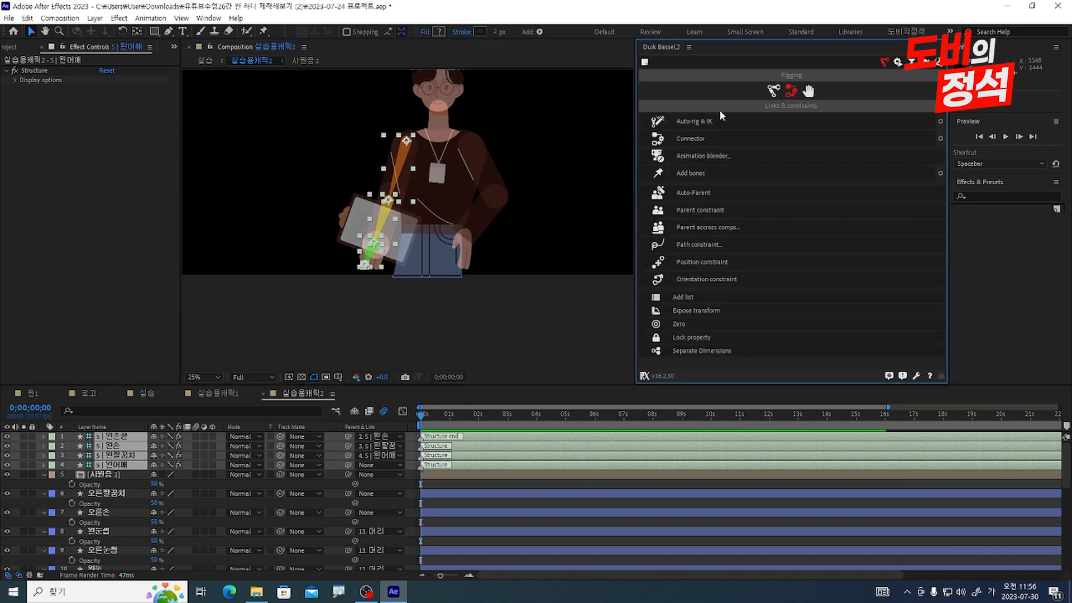
{"action": "left_click", "coordinate": [742, 116]}
Show the 왼손 controller's Position and zero it out with Duik's Zero
{"action": "key", "text": "v"}
{"action": "left_click", "coordinate": [376, 316]}
{"action": "mouse_move", "coordinate": [354, 310]}
{"action": "left_mouse_down"}
{"action": "mouse_move", "coordinate": [365, 254]}
{"action": "mouse_move", "coordinate": [357, 285]}
{"action": "mouse_move", "coordinate": [314, 299]}
{"action": "mouse_move", "coordinate": [351, 310]}
{"action": "mouse_move", "coordinate": [357, 279]}
{"action": "mouse_move", "coordinate": [352, 298]}
{"action": "left_mouse_up"}
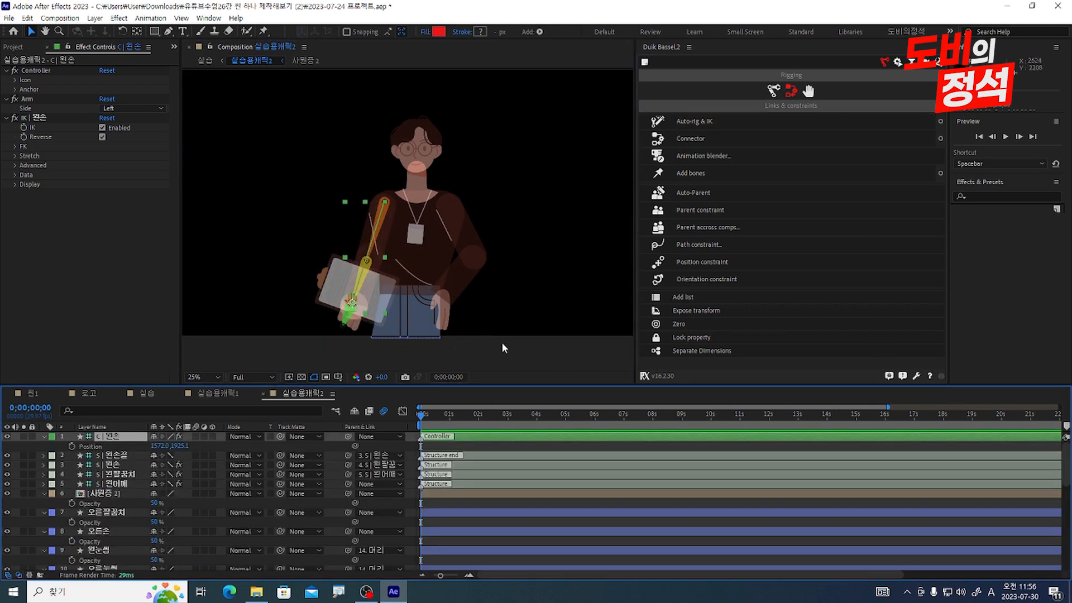
{"action": "left_click", "coordinate": [678, 324]}
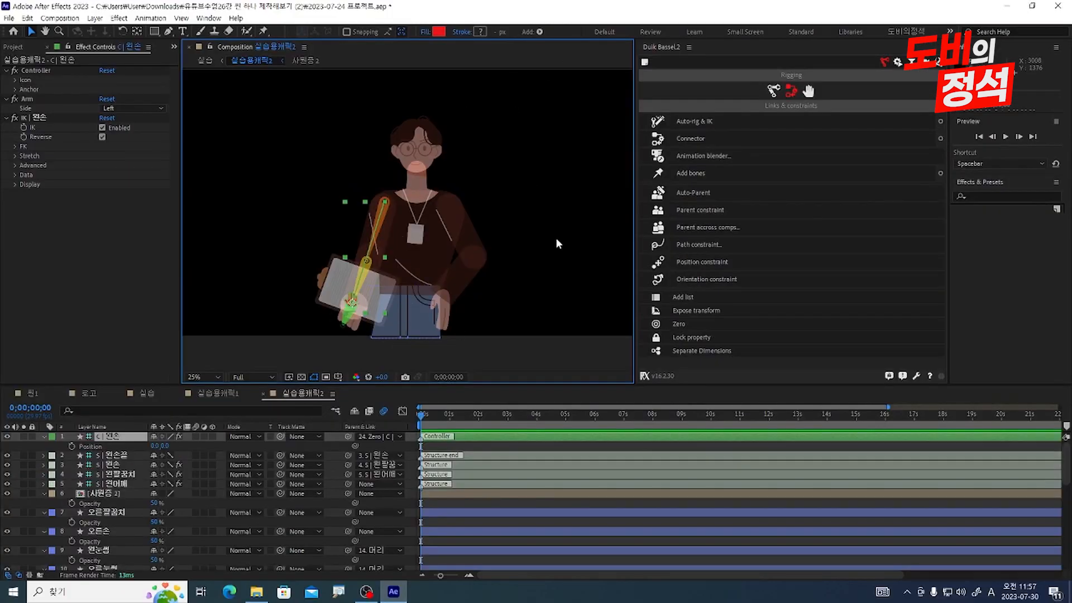
{"action": "left_click", "coordinate": [557, 240]}
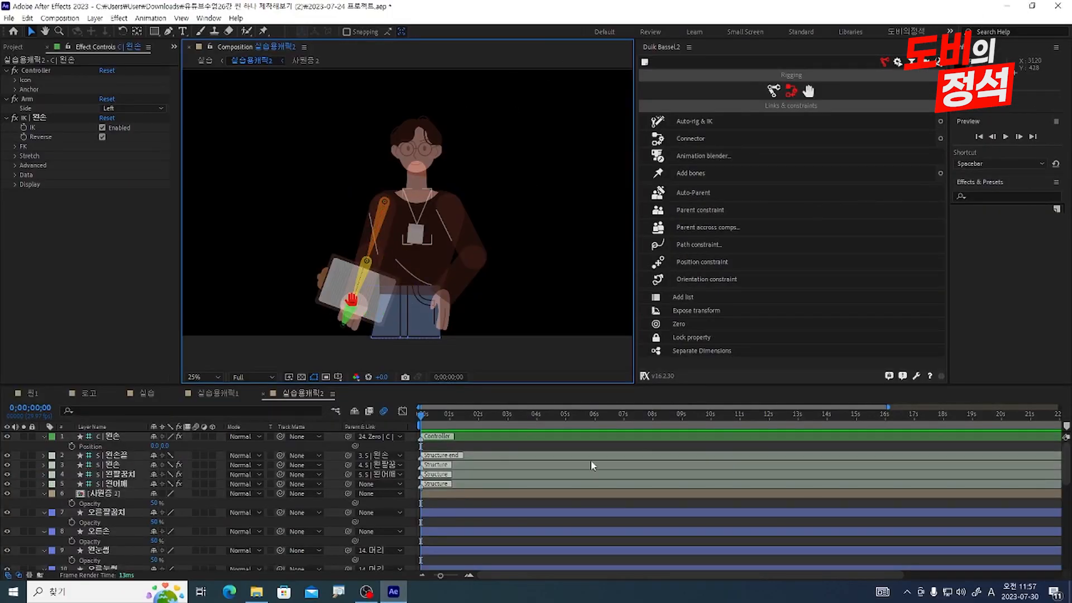
Create a second Duik arm structure and fit its joints to the character's other arm
{"action": "left_click", "coordinate": [770, 92]}
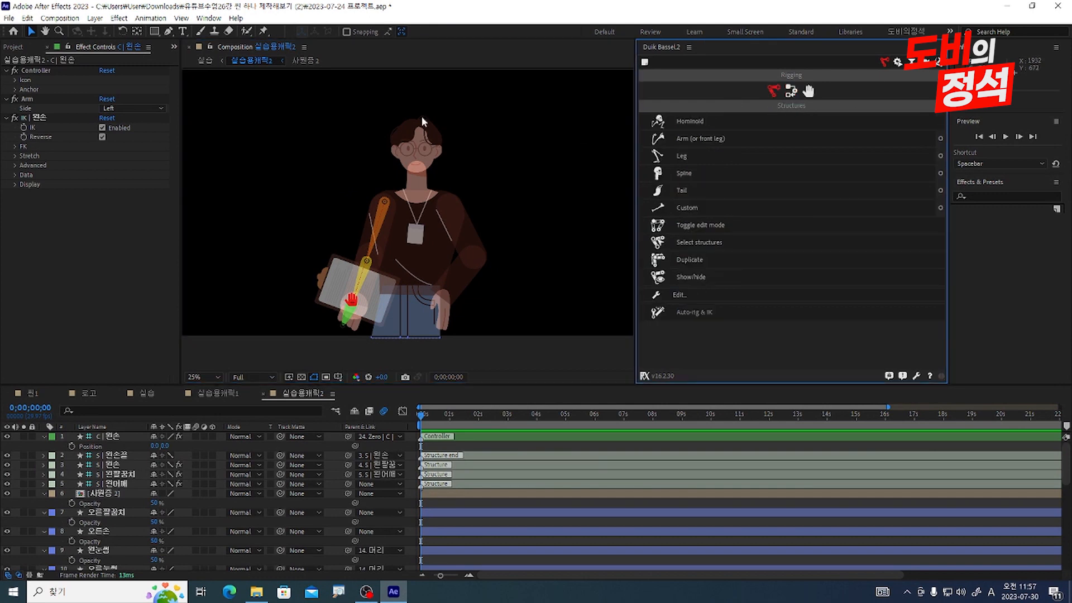
{"action": "left_click", "coordinate": [734, 139]}
{"action": "scroll", "coordinate": [406, 163], "scroll_direction": "down", "scroll_amount": 1}
{"action": "left_click_drag", "start_coordinate": [401, 124], "coordinate": [455, 136]}
{"action": "left_click_drag", "start_coordinate": [460, 176], "coordinate": [478, 203]}
{"action": "left_click_drag", "start_coordinate": [478, 228], "coordinate": [479, 293]}
Rename the new arm's Hand and Arm tip structures as 오른손 and 오른손끝
{"action": "scroll", "coordinate": [477, 279], "scroll_direction": "up", "scroll_amount": 3}
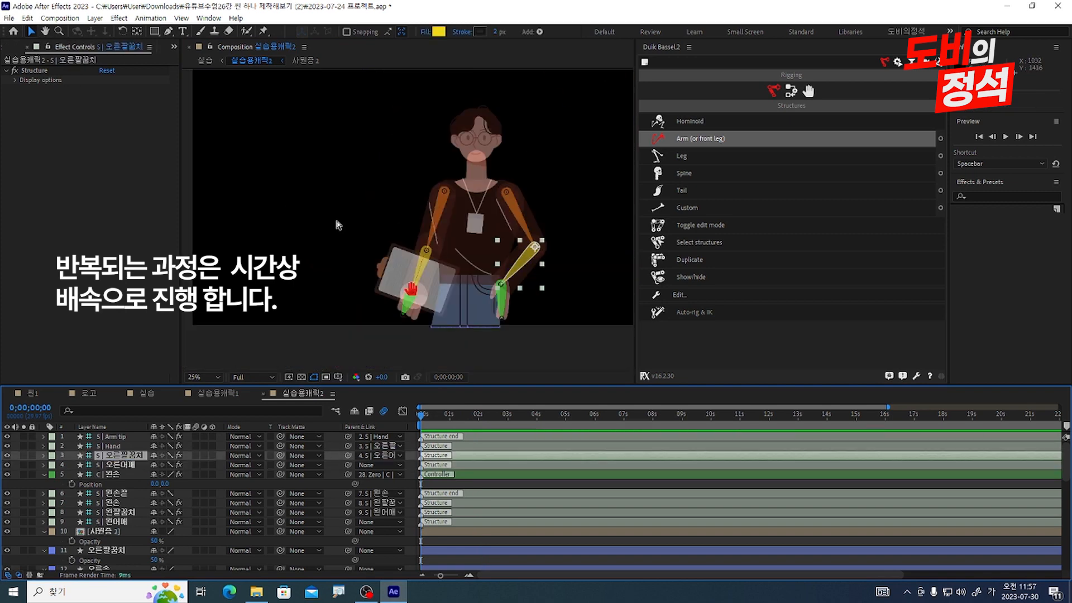
{"action": "key", "text": "ctrl+Up"}
{"action": "key", "text": "Return"}
{"action": "type", "text": "오른손"}
{"action": "key", "text": "Return"}
{"action": "type", "text": "오른손끝"}
Parent the 오른팔꿈치, 오른손 and 오른어깨 artwork layers to their matching structures
{"action": "key", "text": "grave"}
{"action": "left_click_drag", "start_coordinate": [348, 203], "coordinate": [120, 108]}
{"action": "left_click_drag", "start_coordinate": [348, 222], "coordinate": [120, 98]}
{"action": "left_click_drag", "start_coordinate": [347, 374], "coordinate": [124, 118]}
Apply Duik's Auto-rig & IK to the four 오른 arm structures and select the resulting hand controller
{"action": "key", "text": "grave"}
{"action": "left_click", "coordinate": [480, 463]}
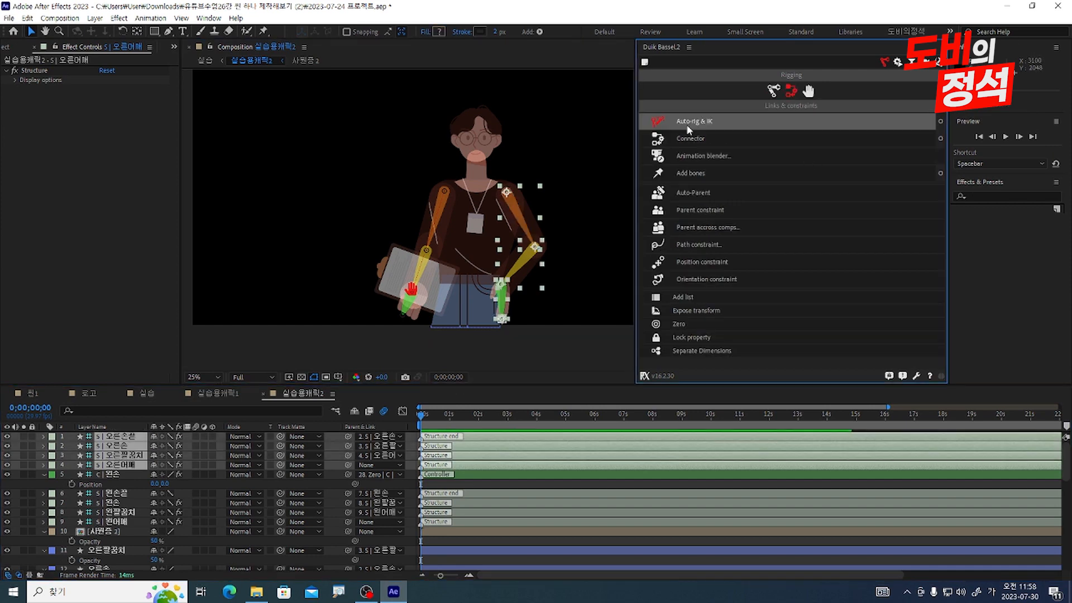
{"action": "left_click", "coordinate": [687, 124]}
{"action": "left_click", "coordinate": [499, 282]}
{"action": "left_click", "coordinate": [15, 156]}
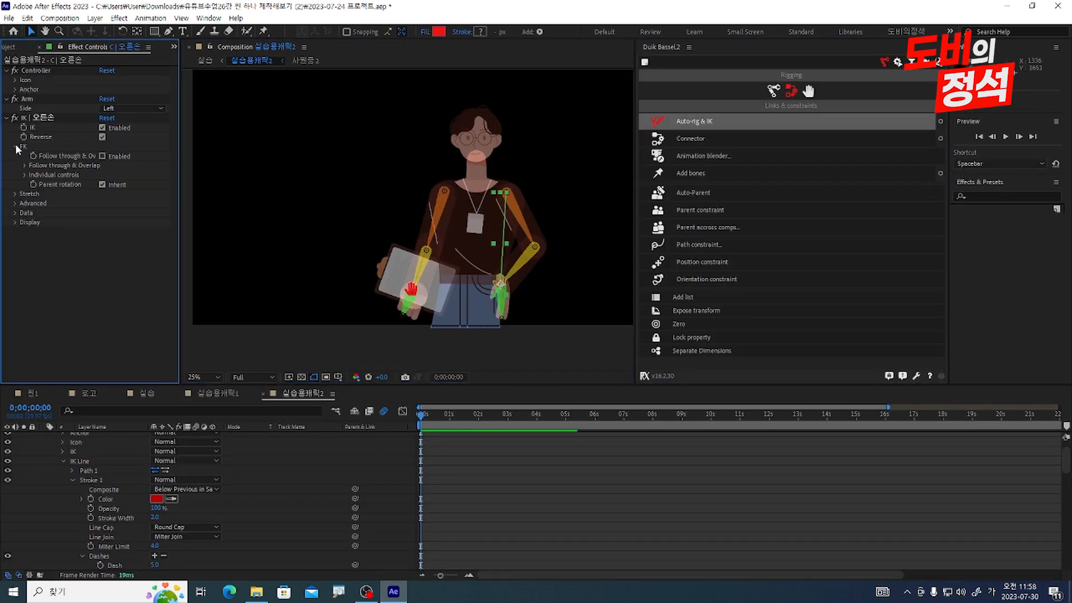
{"action": "left_click", "coordinate": [102, 165]}
{"action": "key", "text": "ctrl+z"}
{"action": "key", "text": "ctrl+z"}
{"action": "key", "text": "ctrl+z"}
{"action": "key", "text": "ctrl+z"}
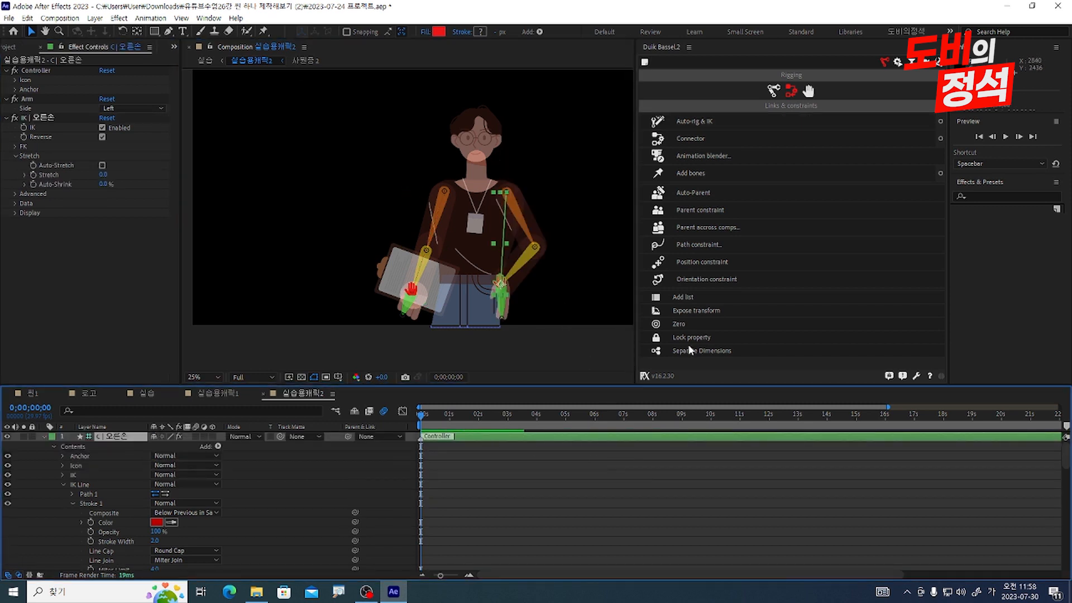
Zero out the 오른손 controller with Duik's Zero and show its Position
{"action": "left_click", "coordinate": [698, 323]}
{"action": "key", "text": "p"}
{"action": "key", "text": "Hangul"}
{"action": "key", "text": "p"}
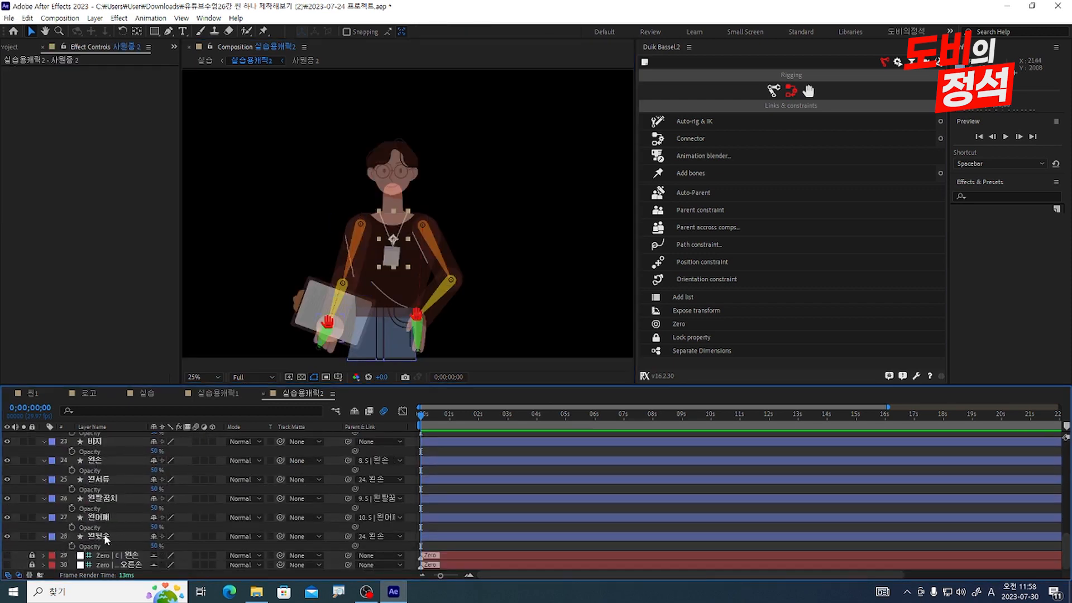
Set the opacity of all the character's artwork layers to 100% and collapse their properties
{"action": "key", "text": "ctrl+a"}
{"action": "key", "text": "Return"}
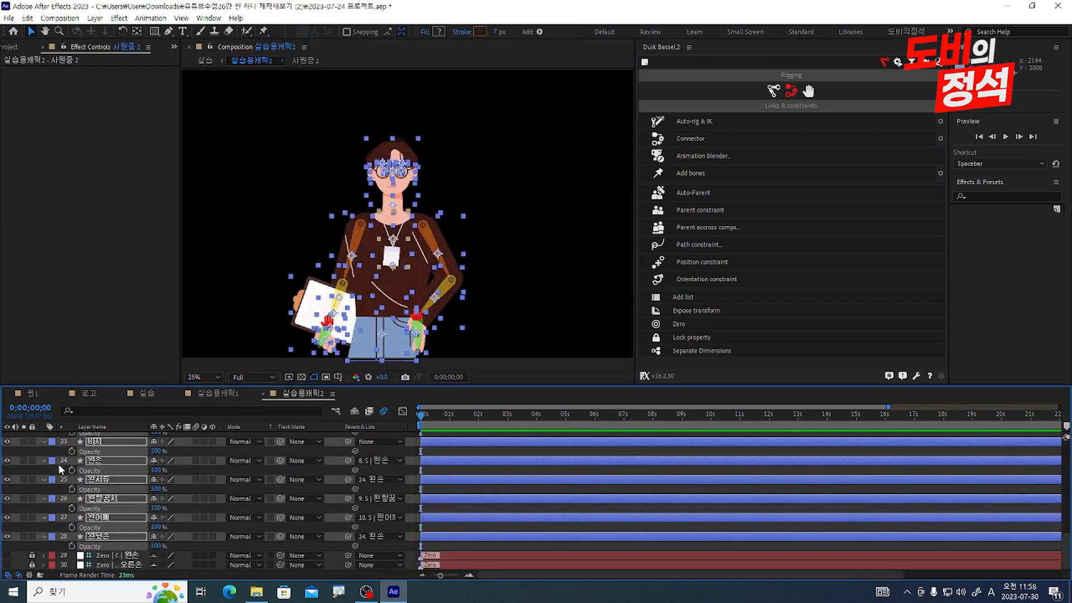
{"action": "left_click", "coordinate": [45, 480]}
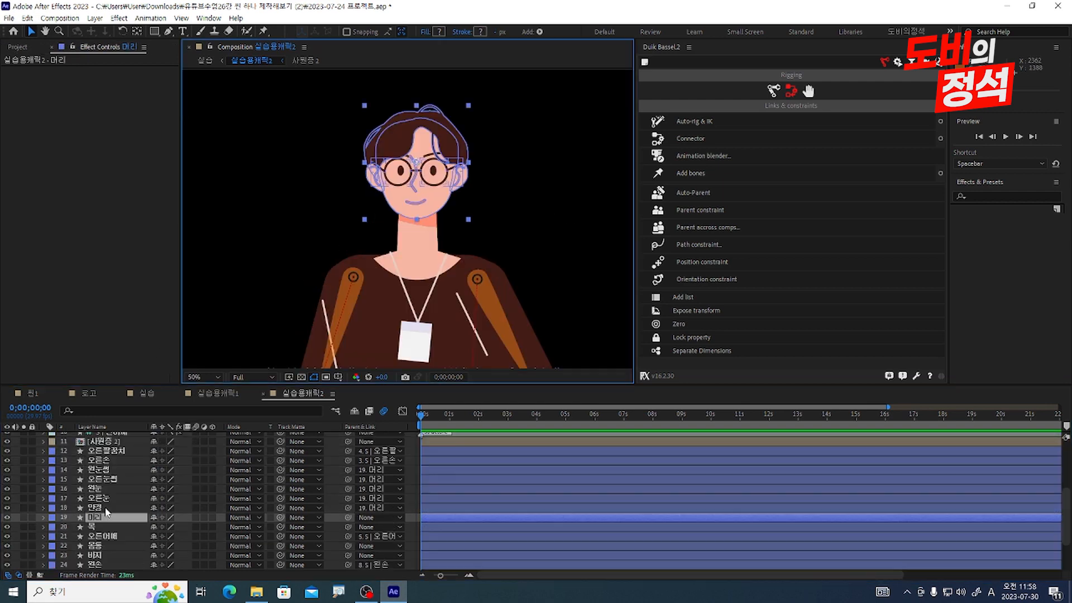
Select the 안경, 오른눈, 왼눈, 오른눈썹 and 왼눈썹 layers together to check their parenting to 머리, and clear the selection
{"action": "left_click", "coordinate": [95, 509]}
{"action": "left_click", "coordinate": [111, 498], "text": "ctrl"}
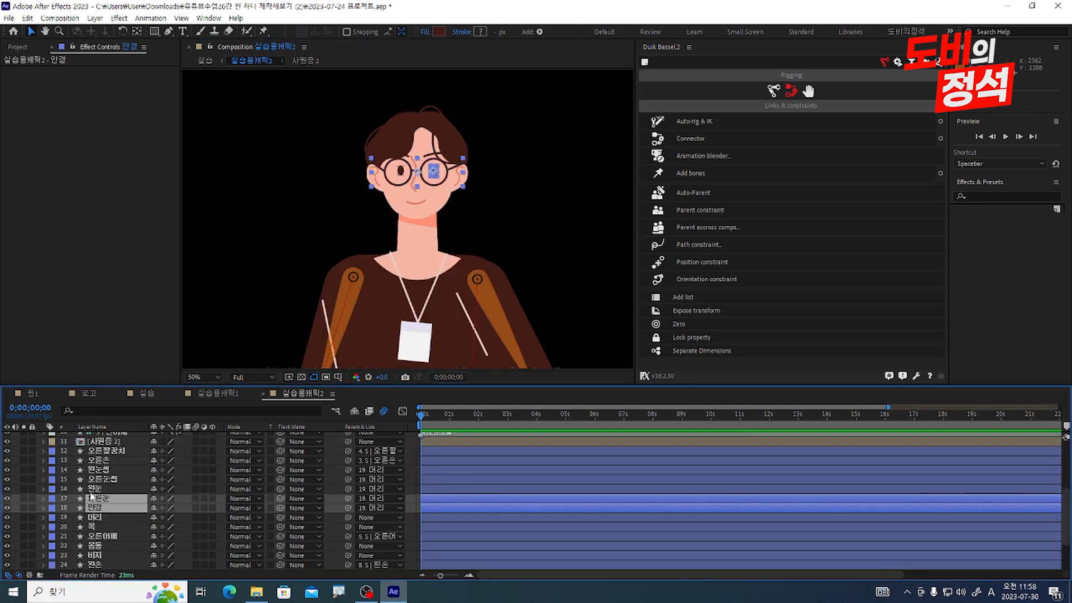
{"action": "left_click", "coordinate": [102, 490], "text": "ctrl"}
{"action": "left_click", "coordinate": [107, 481], "text": "ctrl"}
{"action": "left_click", "coordinate": [104, 470], "text": "ctrl"}
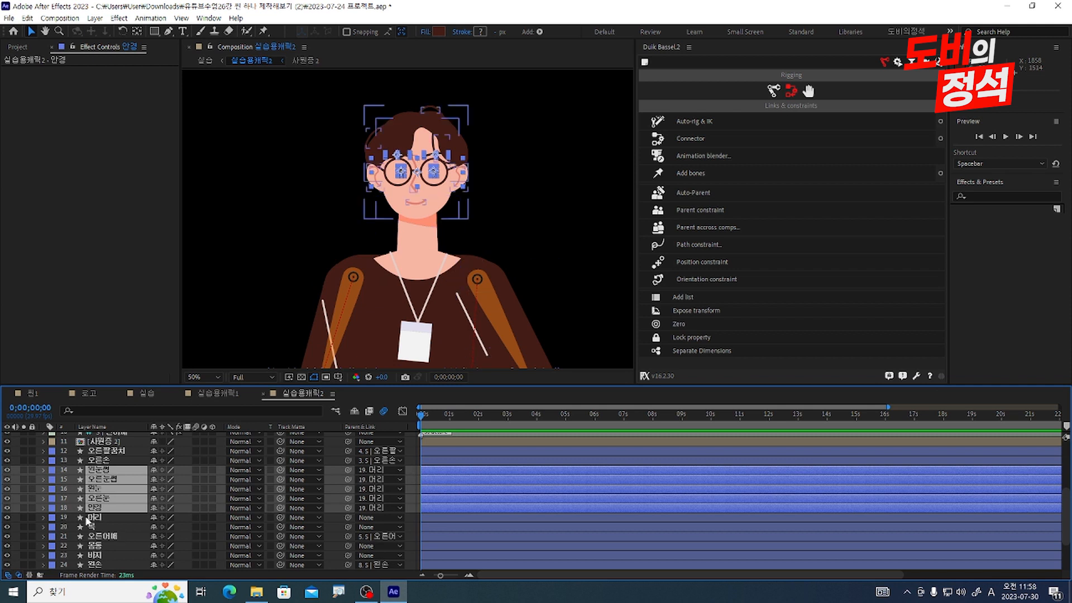
{"action": "left_click", "coordinate": [465, 131]}
Raise the 왼손 controller in the layer stack to just below the 오른손 controller and keyframe its Position at frame 0
{"action": "scroll", "coordinate": [464, 130], "scroll_direction": "down", "scroll_amount": 2}
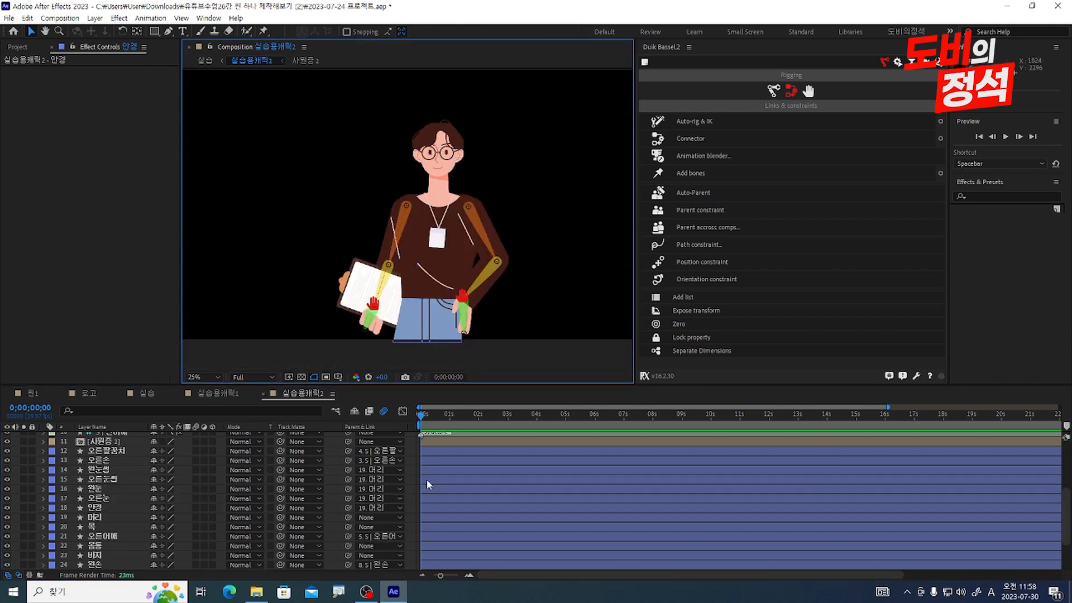
{"action": "left_click_drag", "start_coordinate": [445, 258], "coordinate": [484, 305]}
{"action": "scroll", "coordinate": [418, 294], "scroll_direction": "down", "scroll_amount": 1}
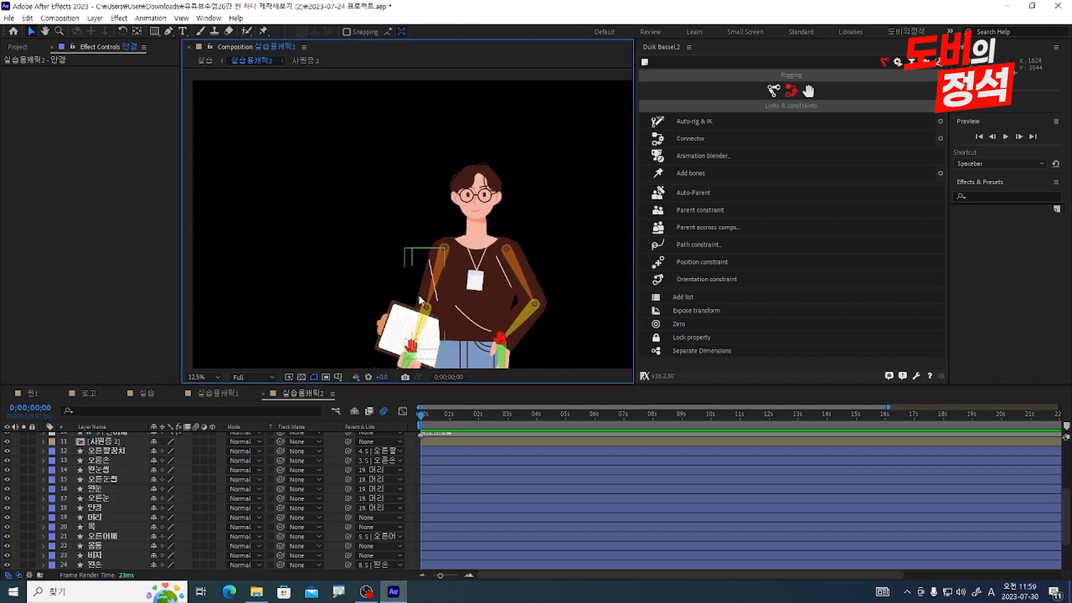
{"action": "scroll", "coordinate": [443, 319], "scroll_direction": "up", "scroll_amount": 1}
{"action": "scroll", "coordinate": [450, 317], "scroll_direction": "up", "scroll_amount": 2}
{"action": "left_click_drag", "start_coordinate": [455, 312], "coordinate": [435, 260]}
{"action": "scroll", "coordinate": [434, 284], "scroll_direction": "down", "scroll_amount": 2}
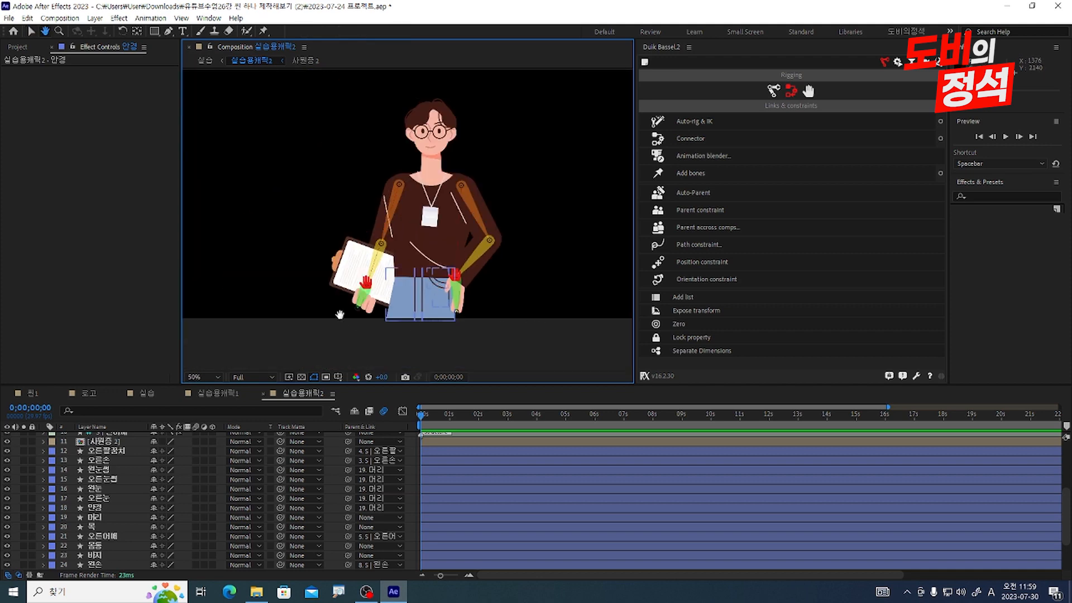
{"action": "scroll", "coordinate": [339, 315], "scroll_direction": "up", "scroll_amount": 1}
{"action": "left_click", "coordinate": [393, 254]}
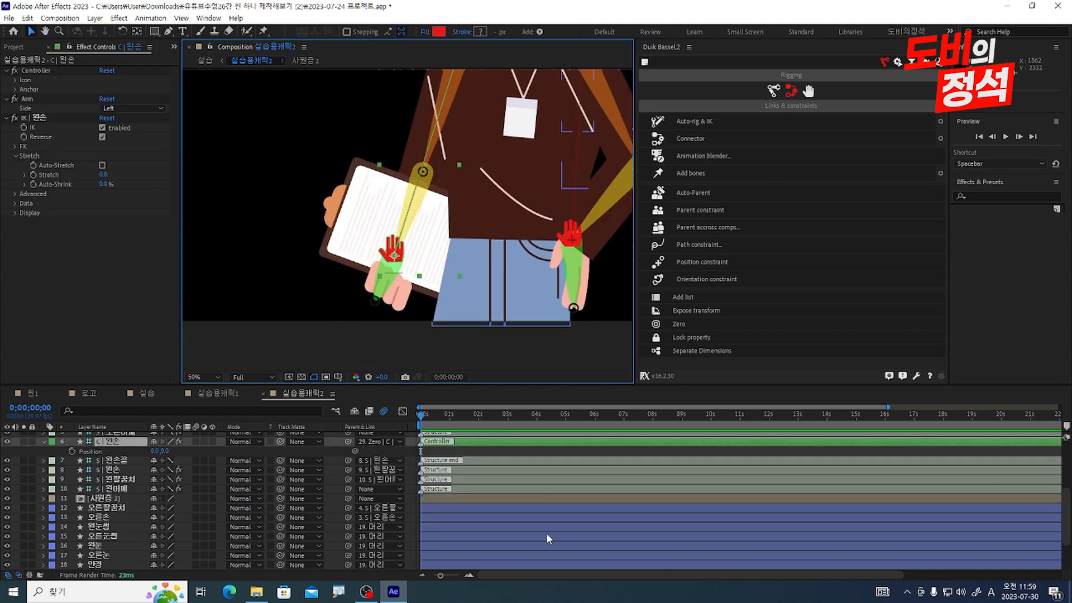
{"action": "scroll", "coordinate": [546, 533], "scroll_direction": "up", "scroll_amount": 2}
{"action": "key", "text": "ctrl+]"}
{"action": "key", "text": "ctrl+]"}
{"action": "key", "text": "ctrl+]"}
{"action": "key", "text": "ctrl+]"}
{"action": "key", "text": "alt+shift+p"}
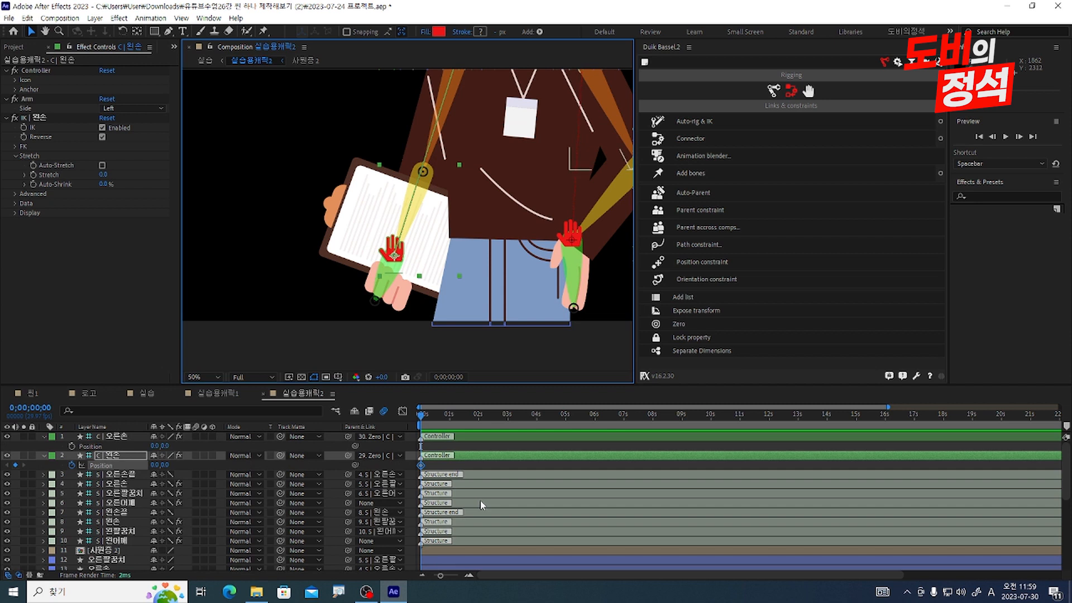
Shift the 왼손 controller's Position keyframe to frame 10 and place the controller at about 160, -4 on frame 0
{"action": "key", "text": "alt+shift+Right"}
{"action": "key", "text": "="}
{"action": "key", "text": "="}
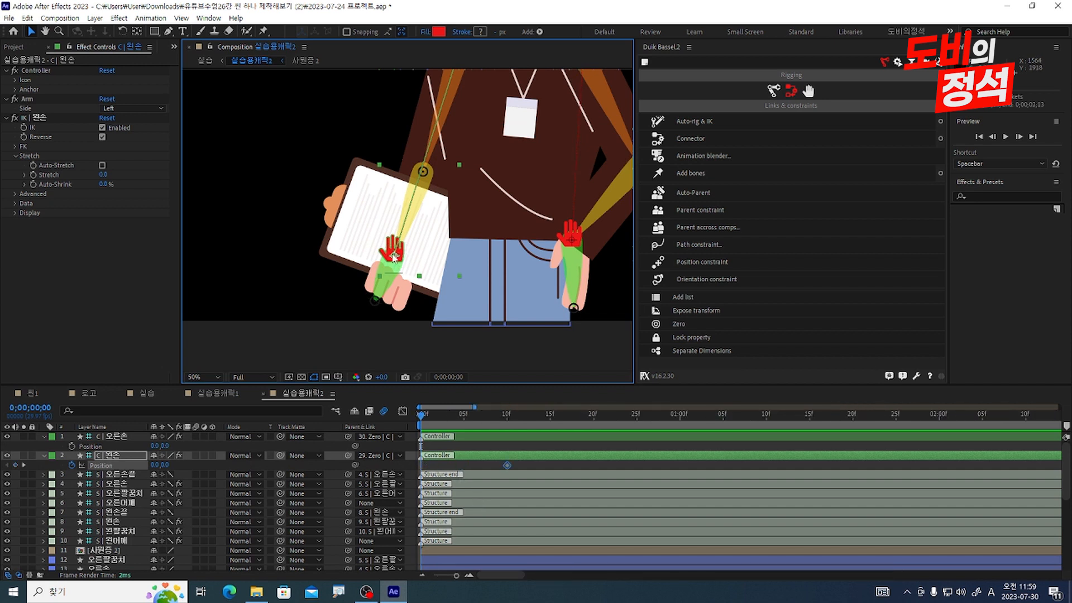
{"action": "left_click_drag", "start_coordinate": [393, 256], "coordinate": [439, 254]}
At frame 7, move the 왼손 controller up and outward to about -136, -169 and preview the arm motion
{"action": "left_click_drag", "start_coordinate": [464, 416], "coordinate": [473, 417]}
{"action": "left_click", "coordinate": [480, 417]}
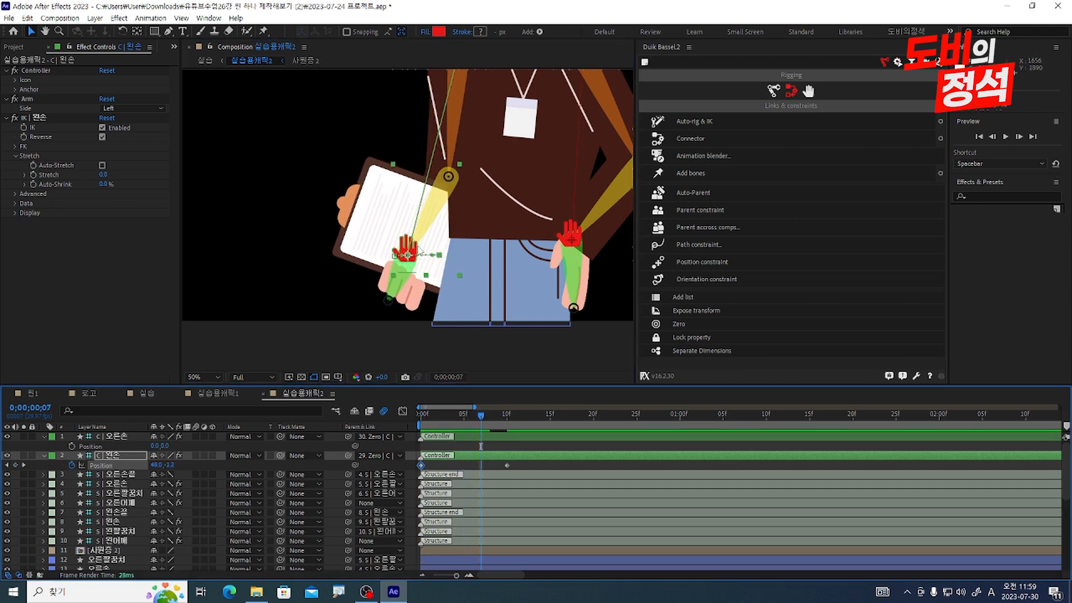
{"action": "left_click_drag", "start_coordinate": [412, 242], "coordinate": [409, 192]}
{"action": "key", "text": "space"}
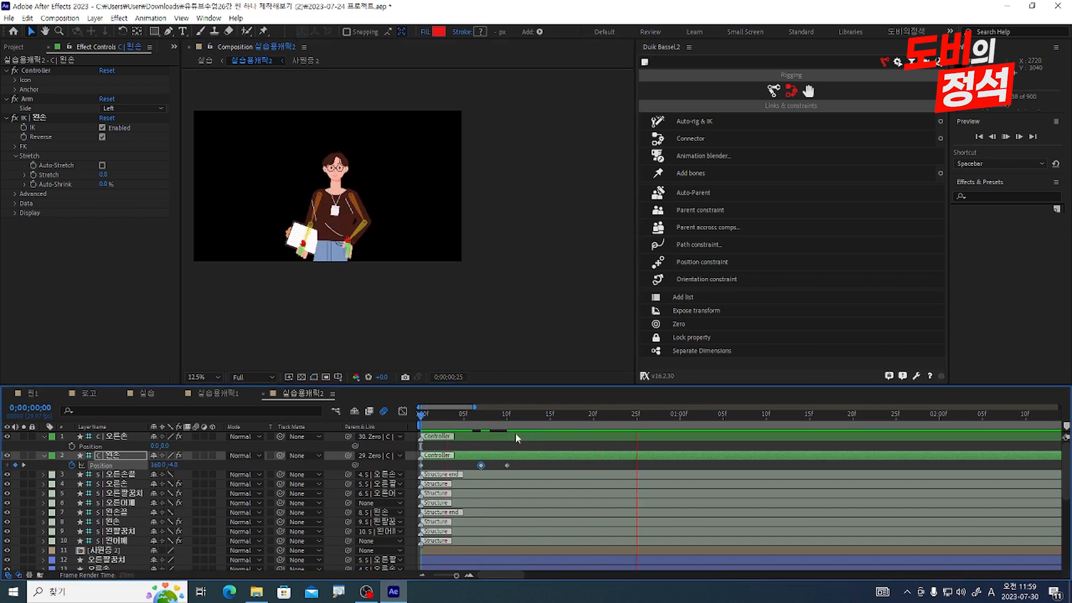
{"action": "key", "text": "space"}
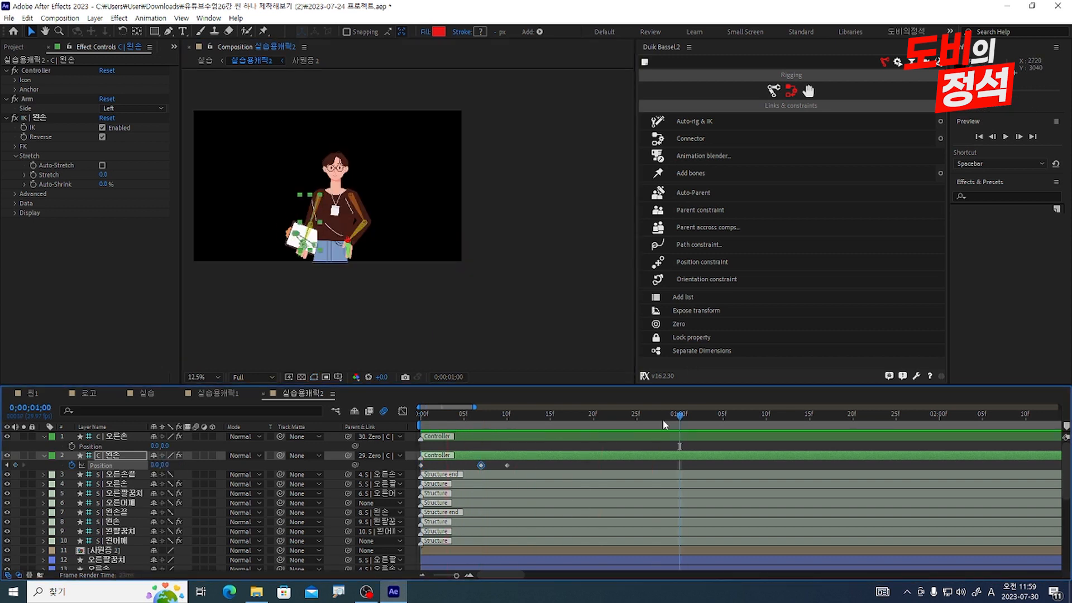
{"action": "key", "text": "space"}
Apply Easy Ease to the 왼손 controller's three Position keyframes and lengthen the first keyframe's outgoing speed handle in the graph
{"action": "left_click", "coordinate": [532, 472]}
{"action": "left_click_drag", "start_coordinate": [531, 462], "coordinate": [372, 473]}
{"action": "key", "text": "F9"}
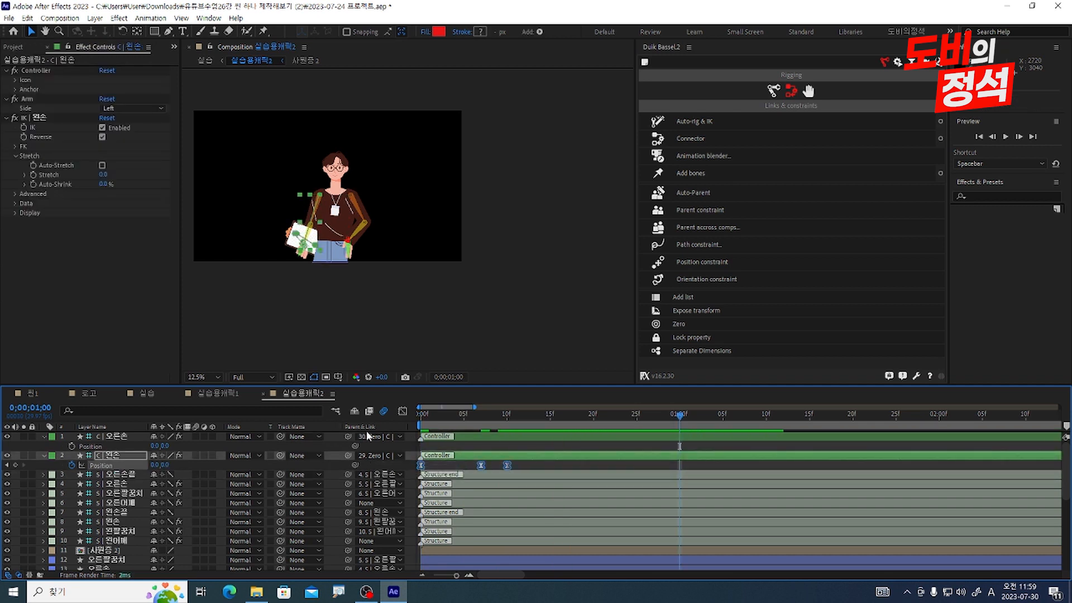
{"action": "left_click", "coordinate": [401, 413]}
{"action": "left_click", "coordinate": [421, 545]}
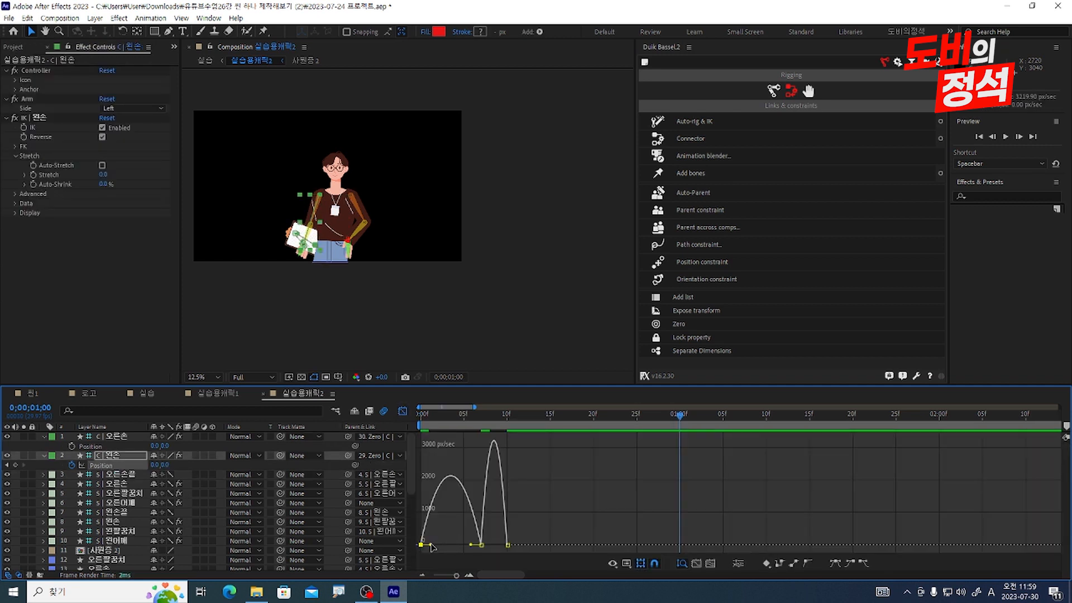
{"action": "left_click_drag", "start_coordinate": [431, 544], "coordinate": [446, 545]}
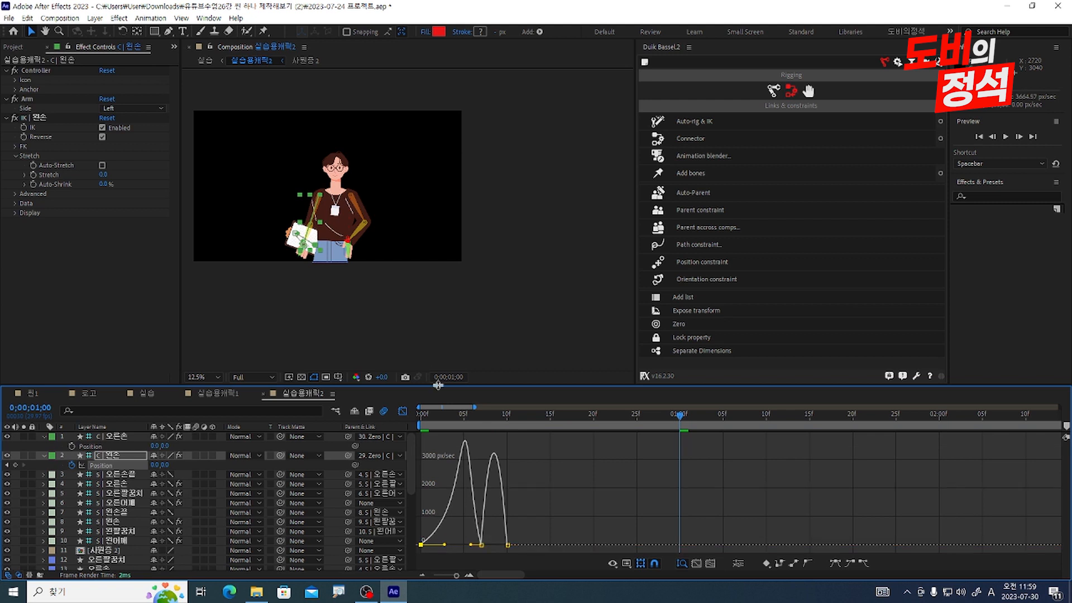
{"action": "left_click", "coordinate": [401, 413]}
Move the 왼손 controller's last Position keyframe to frame 12 and preview the timing
{"action": "key", "text": "Page_Down"}
{"action": "left_click_drag", "start_coordinate": [519, 467], "coordinate": [373, 474]}
{"action": "left_click", "coordinate": [520, 466]}
{"action": "left_click_drag", "start_coordinate": [508, 466], "coordinate": [546, 470]}
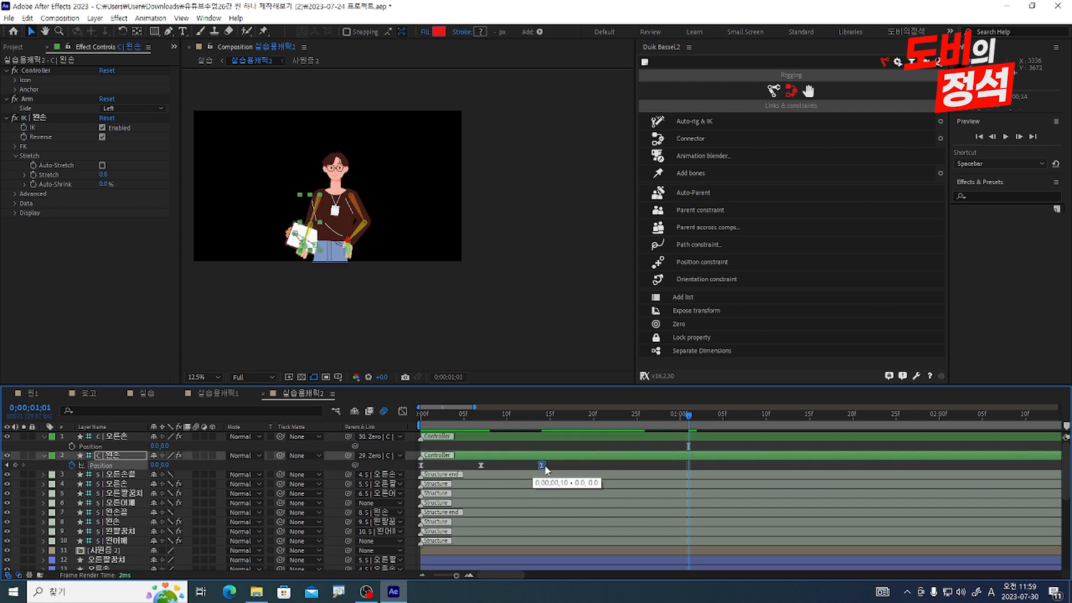
{"action": "key", "text": "space"}
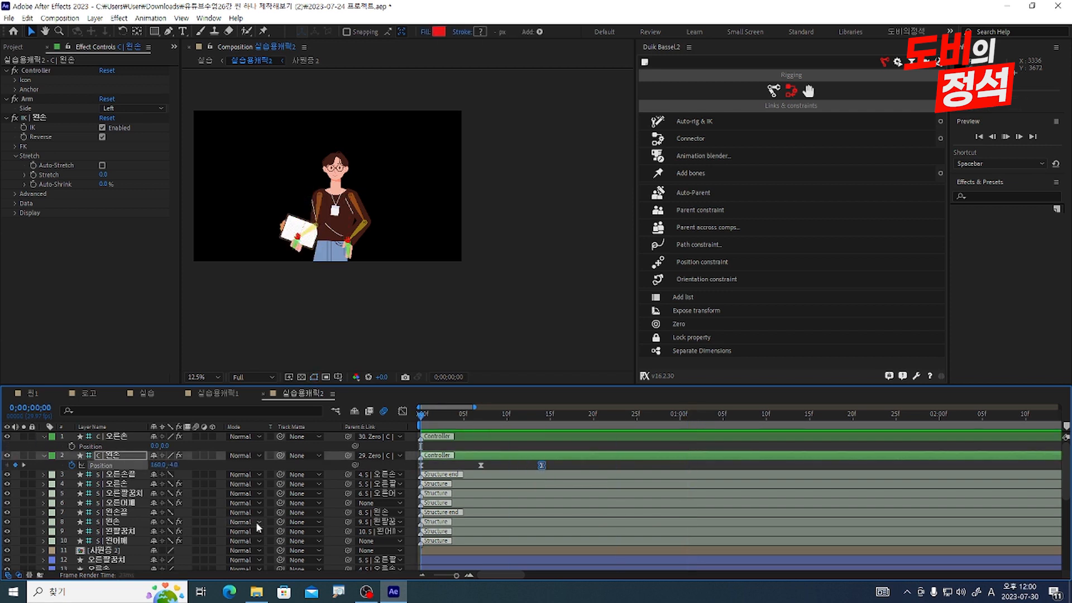
{"action": "key", "text": "space"}
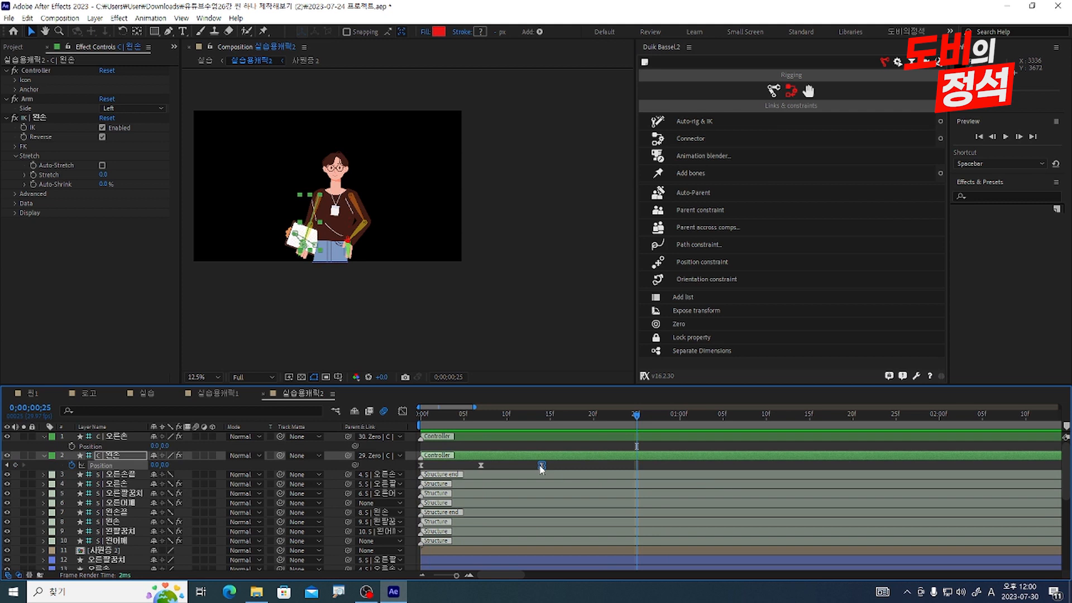
{"action": "left_click_drag", "start_coordinate": [533, 465], "coordinate": [524, 465]}
{"action": "key", "text": "space"}
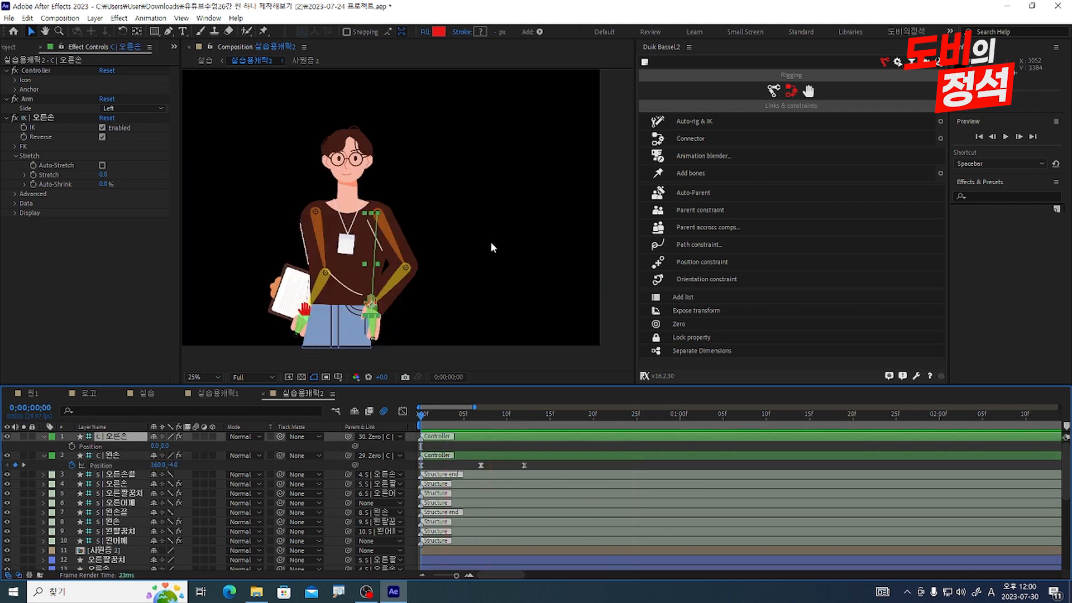
Keyframe the 오른손 controller's Position at frame 0 and lower the hand to 88, 120
{"action": "left_click", "coordinate": [491, 242]}
{"action": "left_click", "coordinate": [371, 305]}
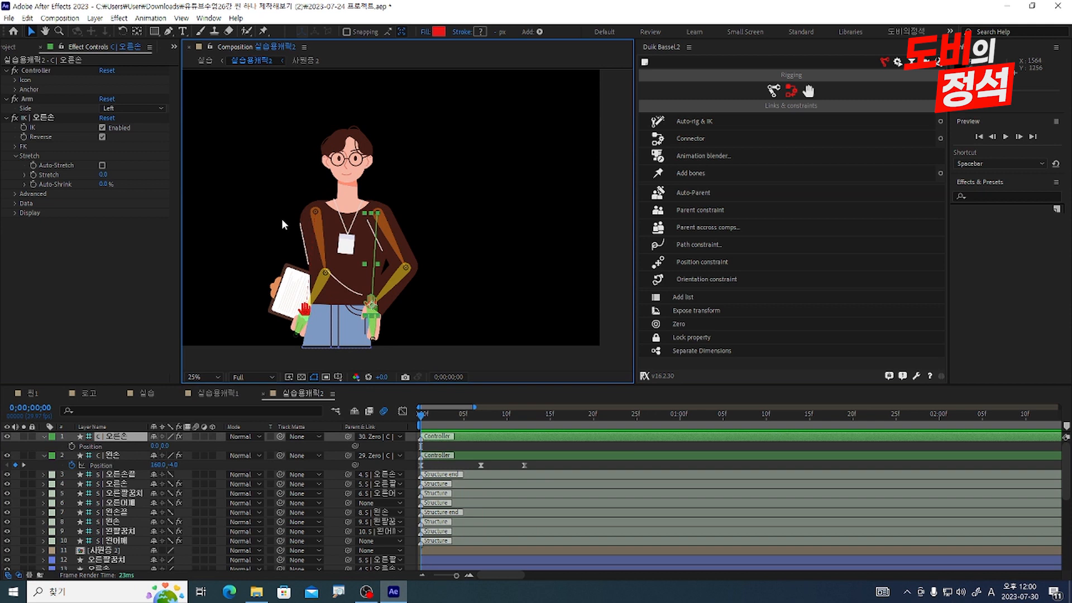
{"action": "key", "text": "alt+shift+p"}
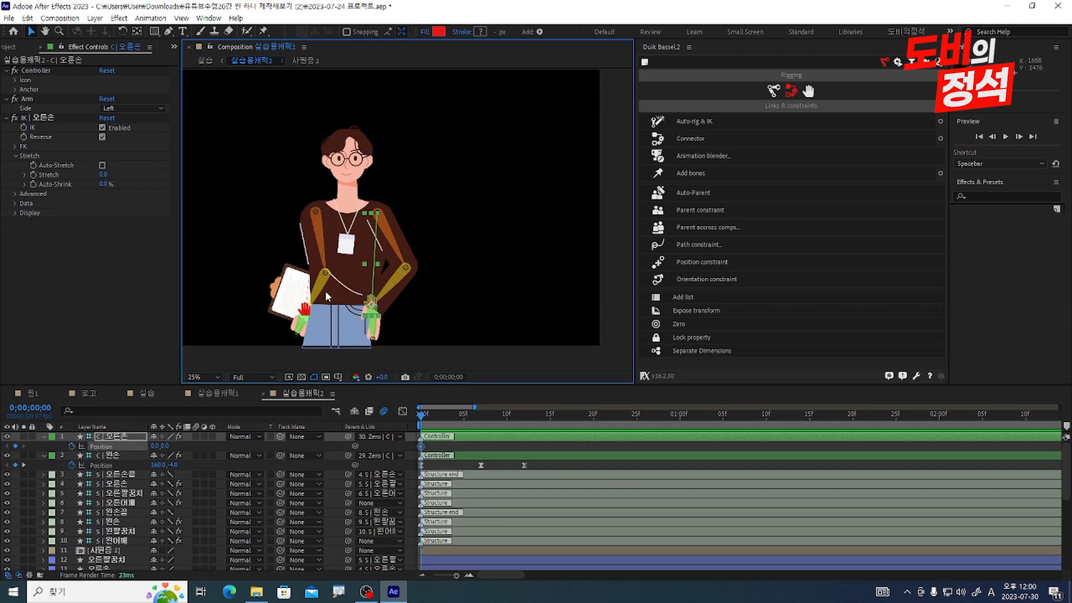
{"action": "mouse_move", "coordinate": [376, 306]}
{"action": "left_mouse_down"}
{"action": "mouse_move", "coordinate": [384, 335]}
{"action": "mouse_move", "coordinate": [385, 323]}
{"action": "left_mouse_up"}
At frame 8, raise the 오른손 controller to 28, -176
{"action": "key", "text": "shift+Page_Down"}
{"action": "key", "text": "Page_Up"}
{"action": "key", "text": "Page_Up"}
{"action": "key", "text": "Page_Up"}
{"action": "key", "text": "Page_Up"}
{"action": "key", "text": "Page_Down"}
{"action": "key", "text": "Page_Down"}
{"action": "key", "text": "Page_Up"}
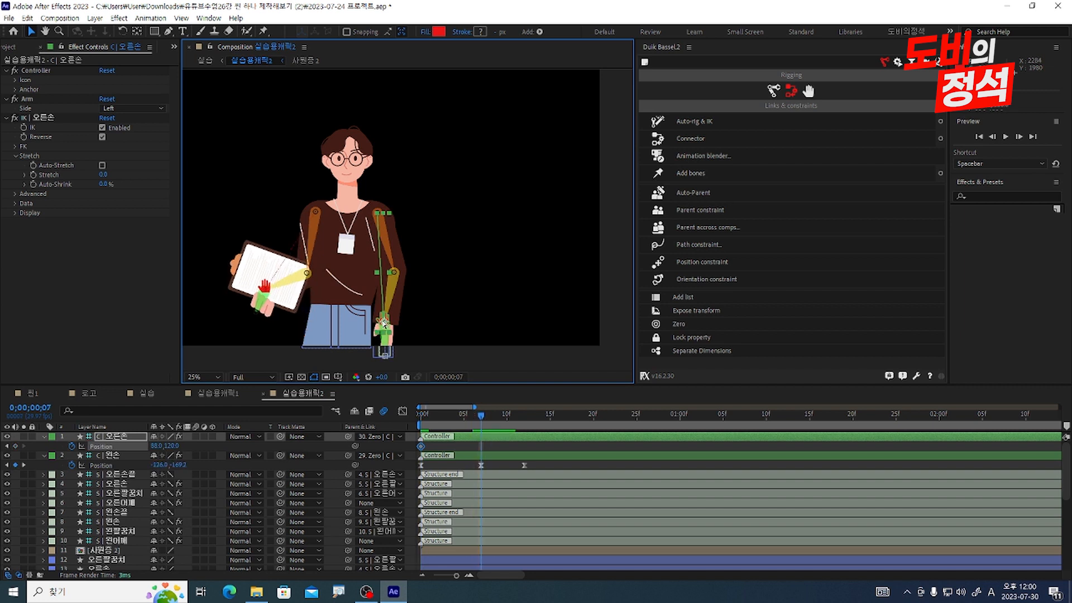
{"action": "key", "text": "Page_Down"}
{"action": "left_click_drag", "start_coordinate": [383, 320], "coordinate": [376, 279]}
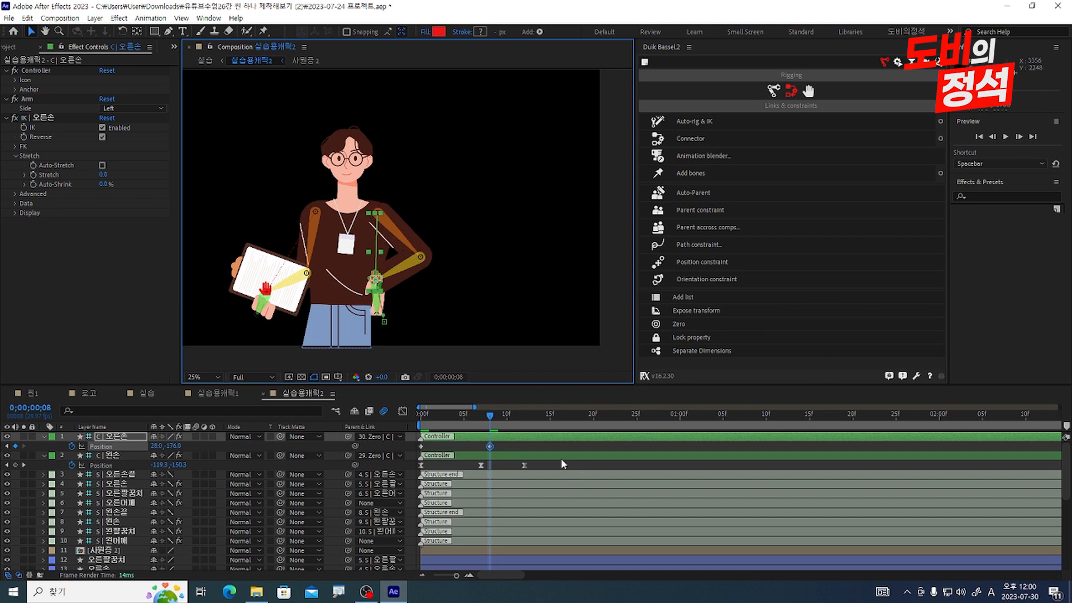
At frame 13, set the 오른손 controller's Position to 0, 0
{"action": "left_click_drag", "start_coordinate": [500, 428], "coordinate": [529, 430]}
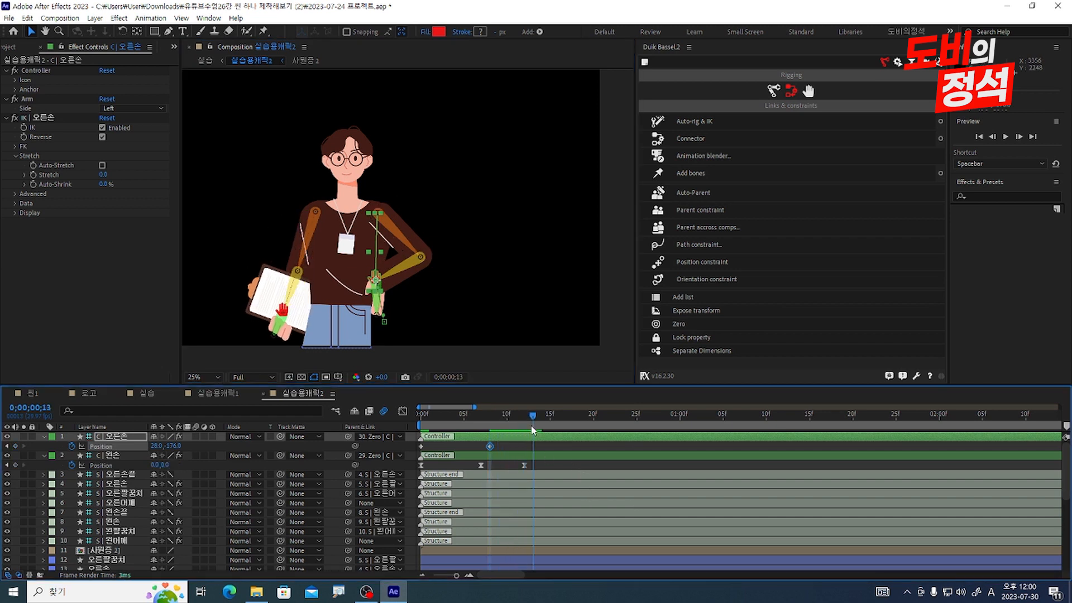
{"action": "left_click", "coordinate": [157, 446]}
{"action": "type", "text": "0"}
{"action": "key", "text": "Tab"}
{"action": "type", "text": "0"}
{"action": "key", "text": "Return"}
Shift the 오른손 controller's three Position keyframes two frames later and apply Easy Ease to them
{"action": "left_click_drag", "start_coordinate": [548, 446], "coordinate": [404, 451]}
{"action": "key", "text": "alt+Right"}
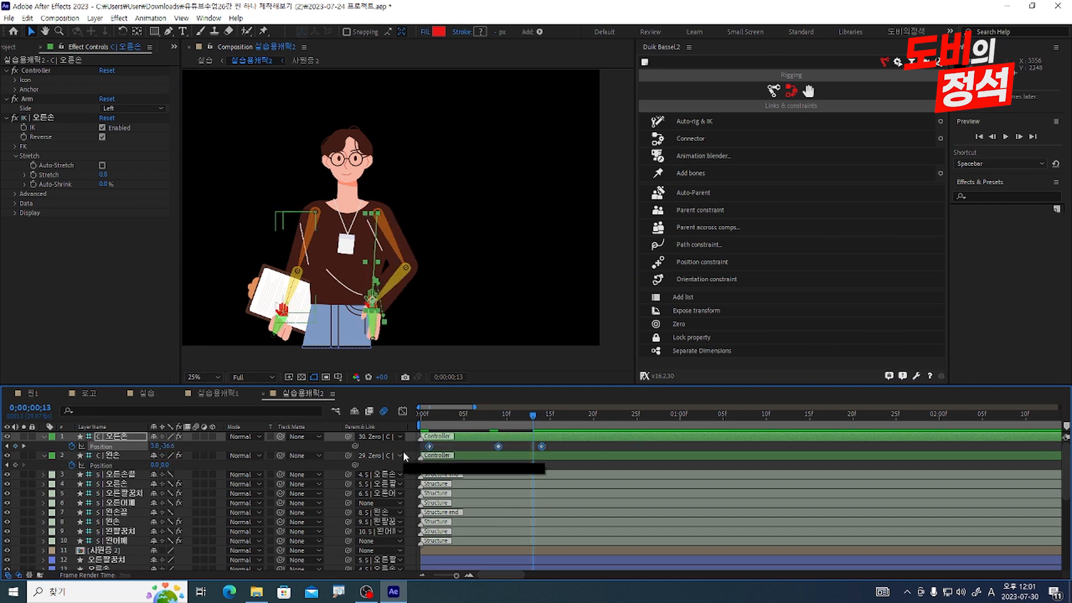
{"action": "key", "text": "alt+Right"}
{"action": "key", "text": "Home"}
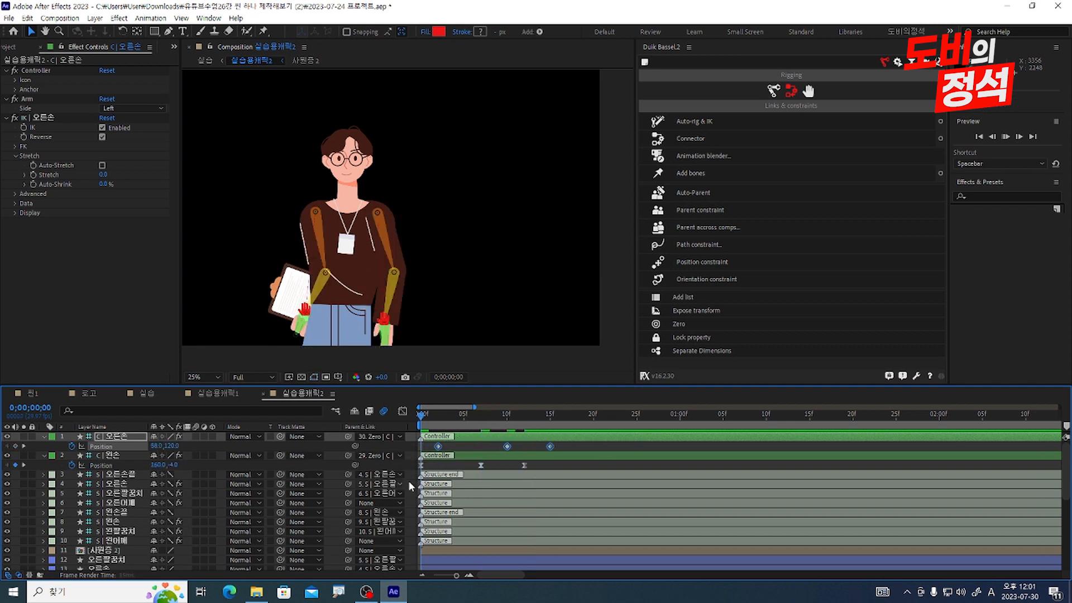
{"action": "key", "text": "space"}
{"action": "key", "text": "F9"}
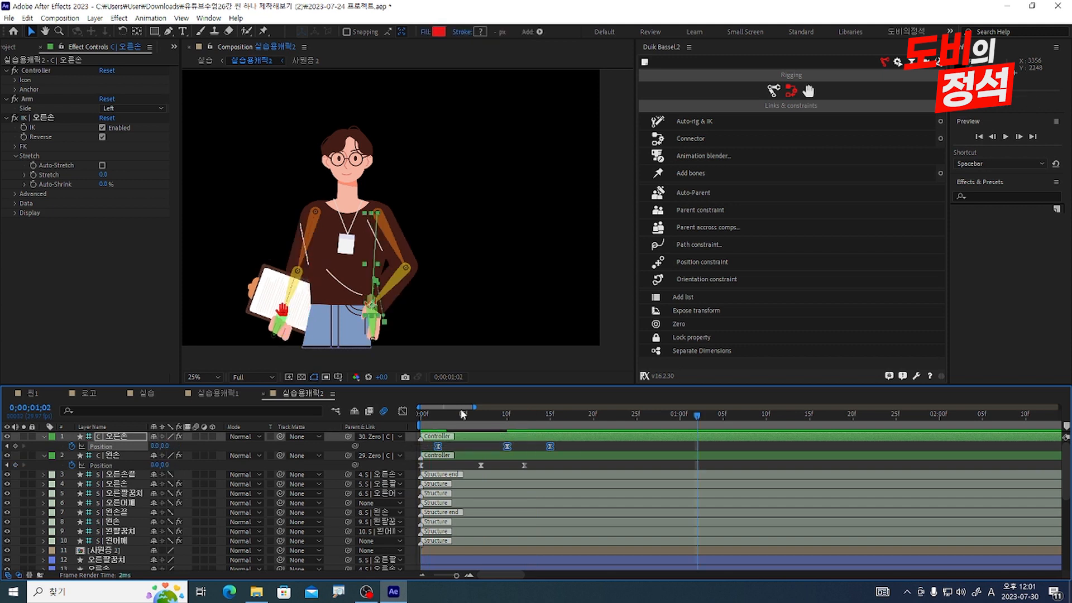
Lengthen the outgoing speed handle of the 오른손 controller's first Position keyframe in the graph and preview both arms
{"action": "left_click", "coordinate": [403, 411]}
{"action": "left_click_drag", "start_coordinate": [432, 551], "coordinate": [484, 544]}
{"action": "left_click", "coordinate": [402, 411]}
{"action": "key", "text": "space"}
{"action": "key", "text": "space"}
{"action": "key", "text": "space"}
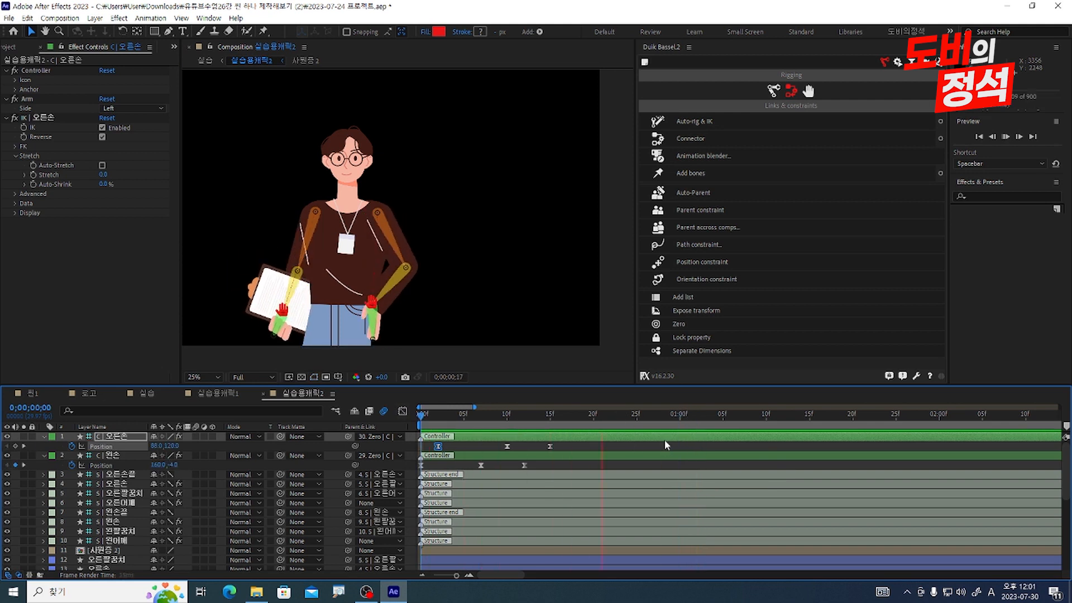
Add a Position keyframe to the 머리 layer at frame 9
{"action": "scroll", "coordinate": [716, 481], "scroll_direction": "down", "scroll_amount": 5}
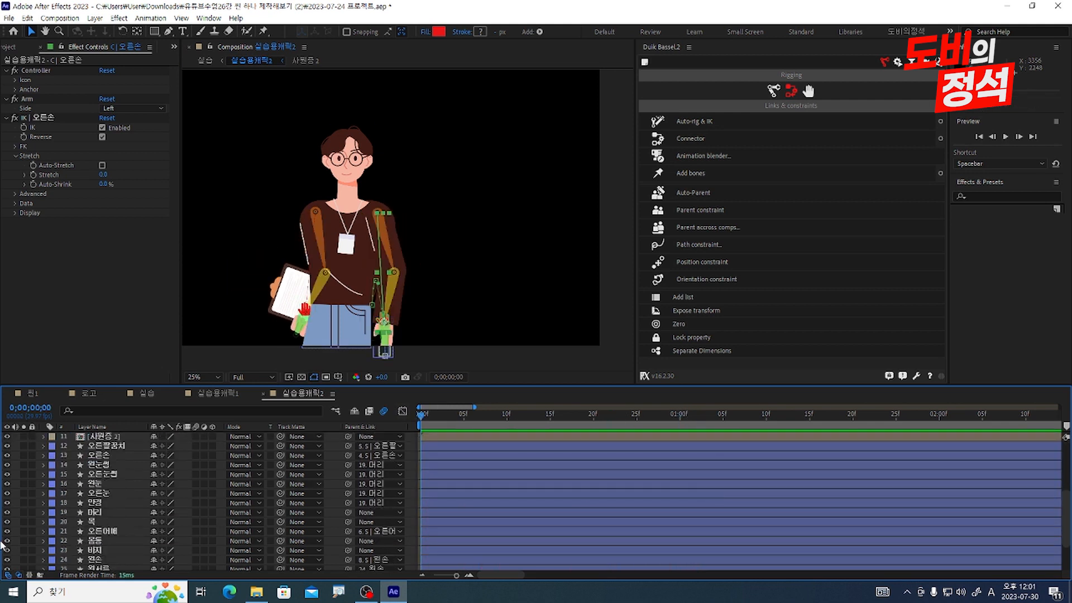
{"action": "left_click", "coordinate": [94, 512]}
{"action": "left_click_drag", "start_coordinate": [442, 417], "coordinate": [498, 417]}
{"action": "key", "text": "alt+shift+p"}
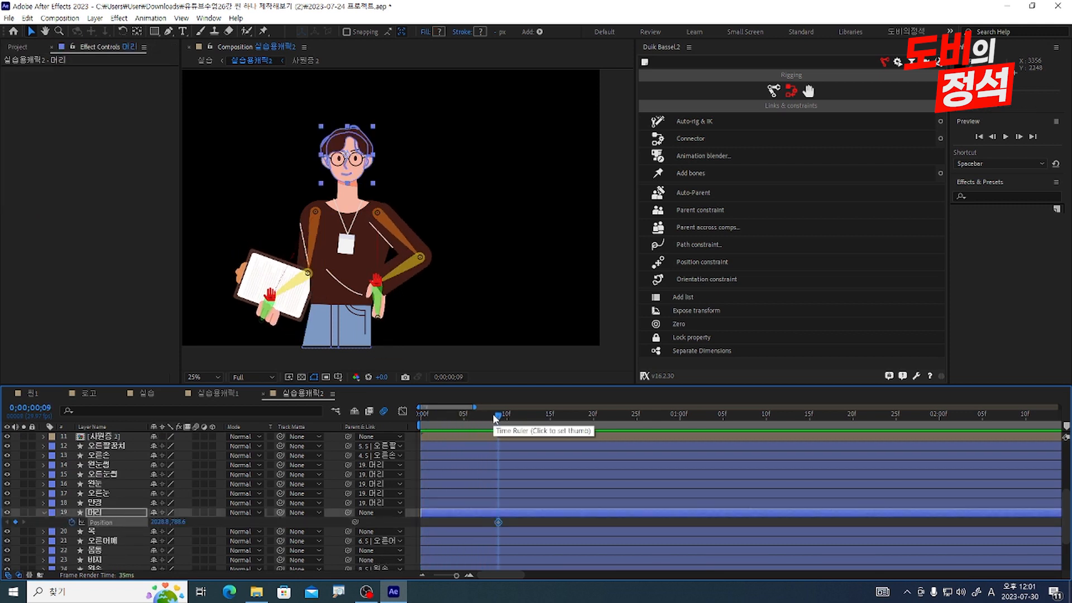
At frame 19, nudge the 머리 layer down seven steps
{"action": "key", "text": "shift+Page_Down"}
{"action": "key", "text": "Down"}
{"action": "key", "text": "Down"}
{"action": "key", "text": "Down"}
{"action": "key", "text": "Down"}
{"action": "key", "text": "Down"}
{"action": "key", "text": "Down"}
{"action": "key", "text": "Down"}
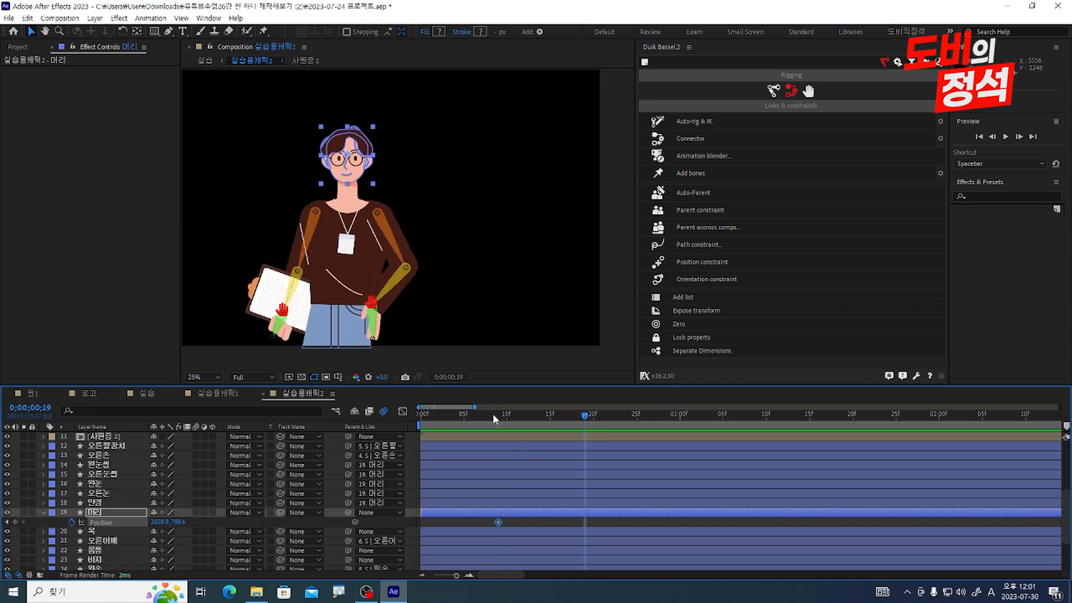
Copy the first 머리 Position keyframe to frame 29 and apply Easy Ease to all three keyframes
{"action": "key", "text": "shift+Page_Down"}
{"action": "left_click_drag", "start_coordinate": [509, 518], "coordinate": [488, 529]}
{"action": "key", "text": "ctrl+c"}
{"action": "key", "text": "ctrl+v"}
{"action": "left_click_drag", "start_coordinate": [695, 521], "coordinate": [438, 536]}
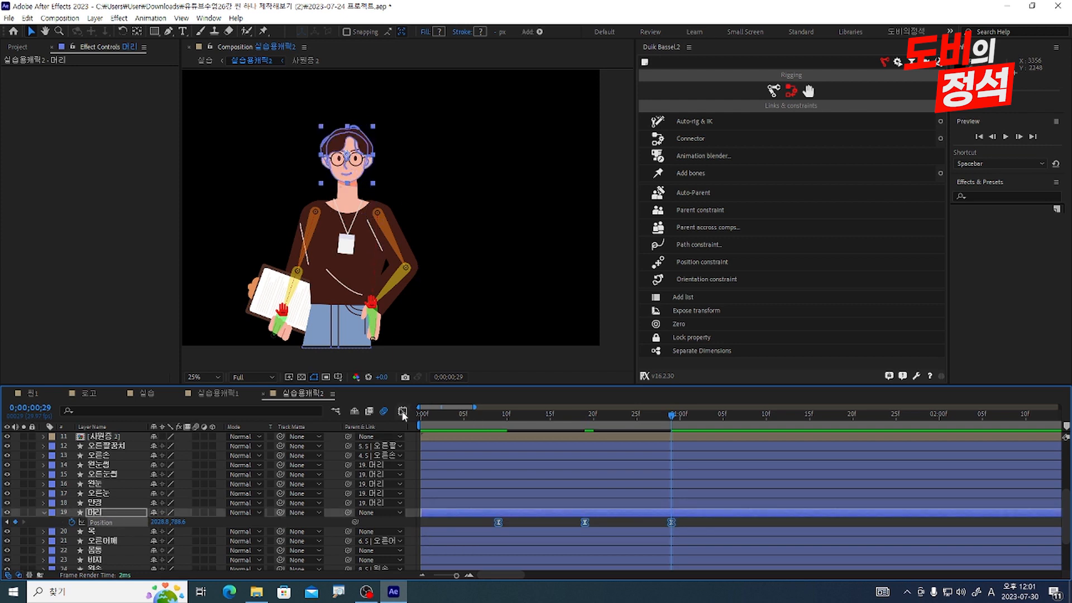
Adjust the speed curve of the 머리 layer's first Position keyframe and preview from frame 0
{"action": "left_click_drag", "start_coordinate": [524, 531], "coordinate": [495, 555]}
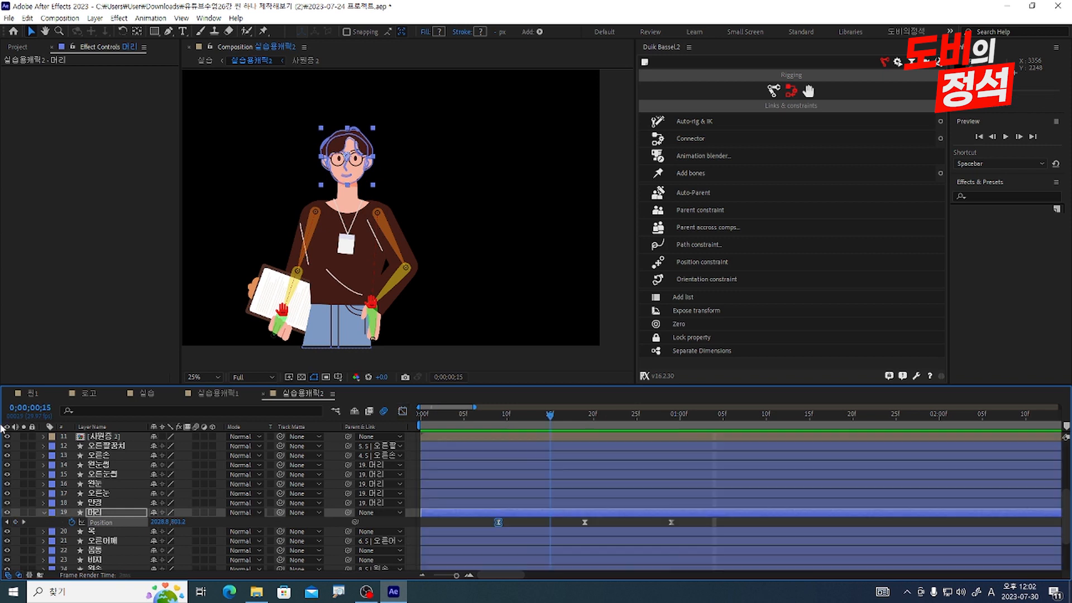
{"action": "left_click_drag", "start_coordinate": [550, 414], "coordinate": [420, 415]}
{"action": "key", "text": "space"}
{"action": "key", "text": "space"}
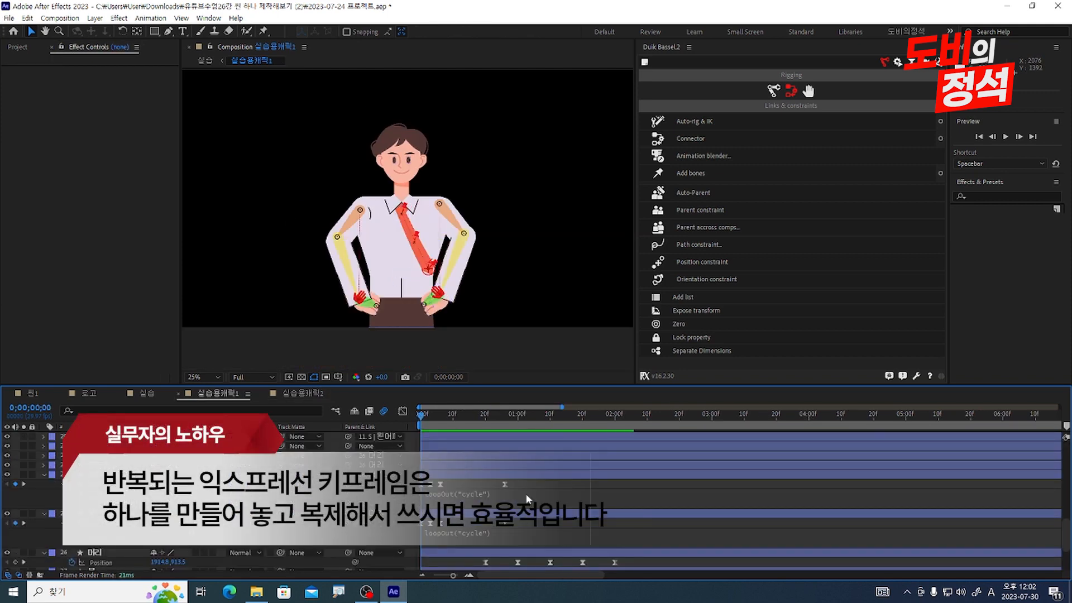
Copy the looping blink keyframes from 실습용캐릭1's 오른눈 layer to the 오른눈 and 왼눈 layers in 실습용캐릭2, and preview the blinking
{"action": "left_click_drag", "start_coordinate": [524, 484], "coordinate": [358, 494]}
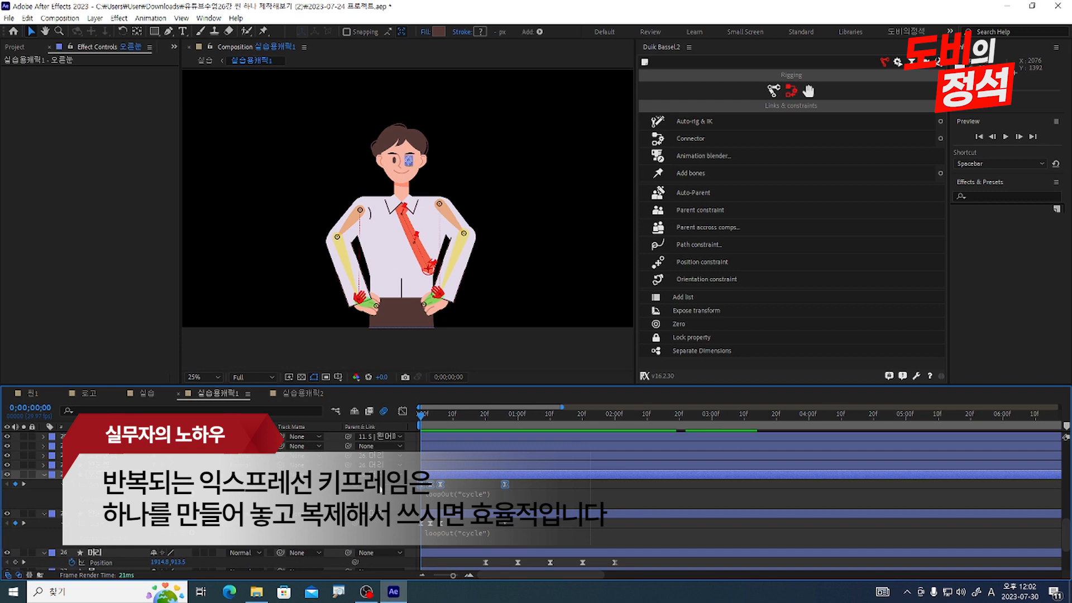
{"action": "left_click", "coordinate": [296, 393]}
{"action": "scroll", "coordinate": [108, 519], "scroll_direction": "up", "scroll_amount": 1}
{"action": "left_click", "coordinate": [108, 519]}
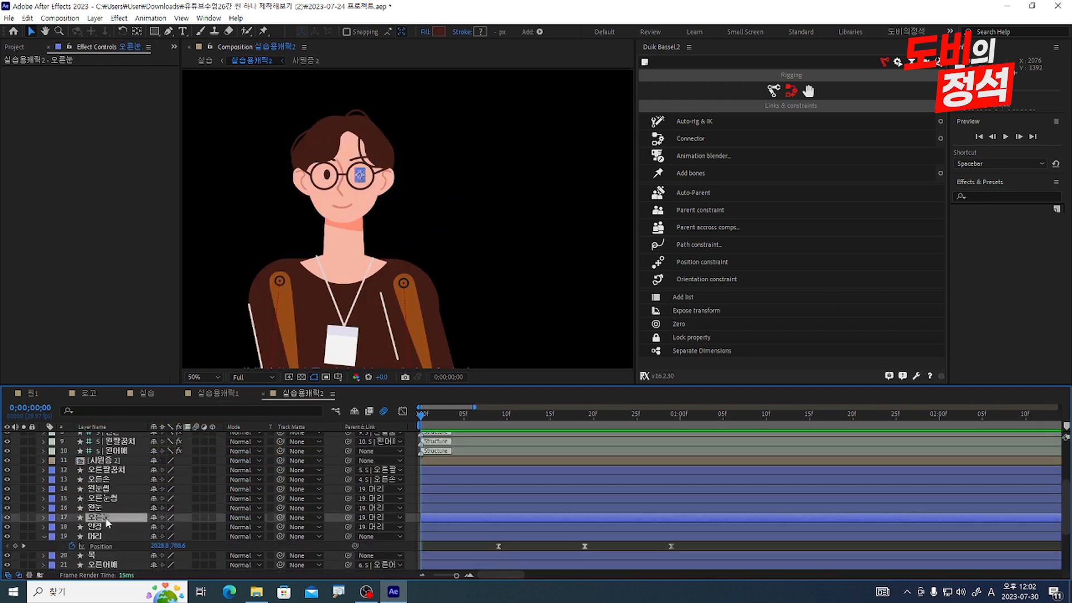
{"action": "left_click", "coordinate": [96, 508]}
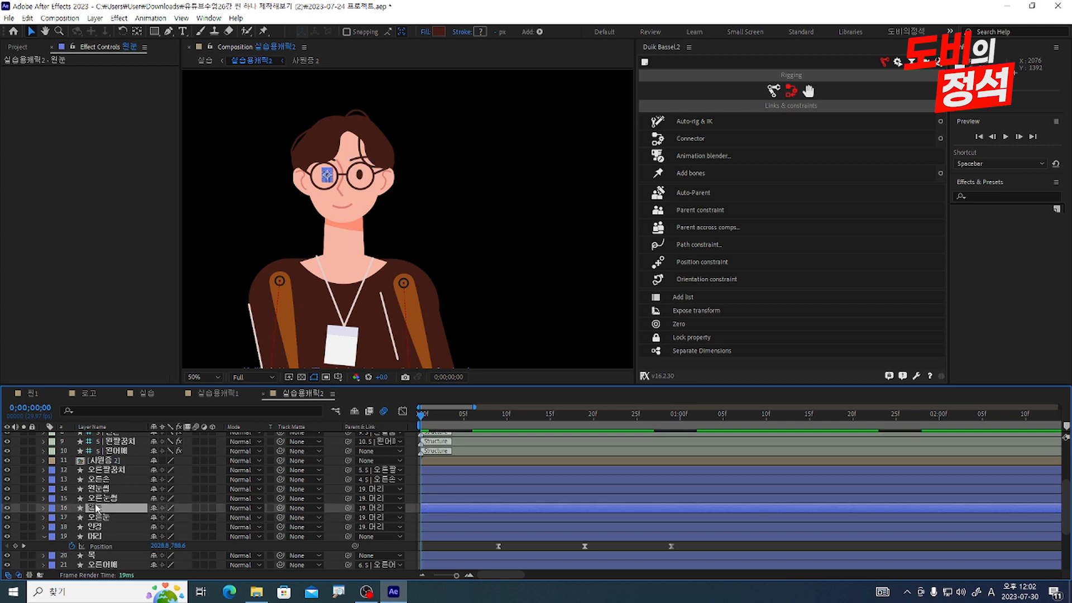
{"action": "key", "text": "space"}
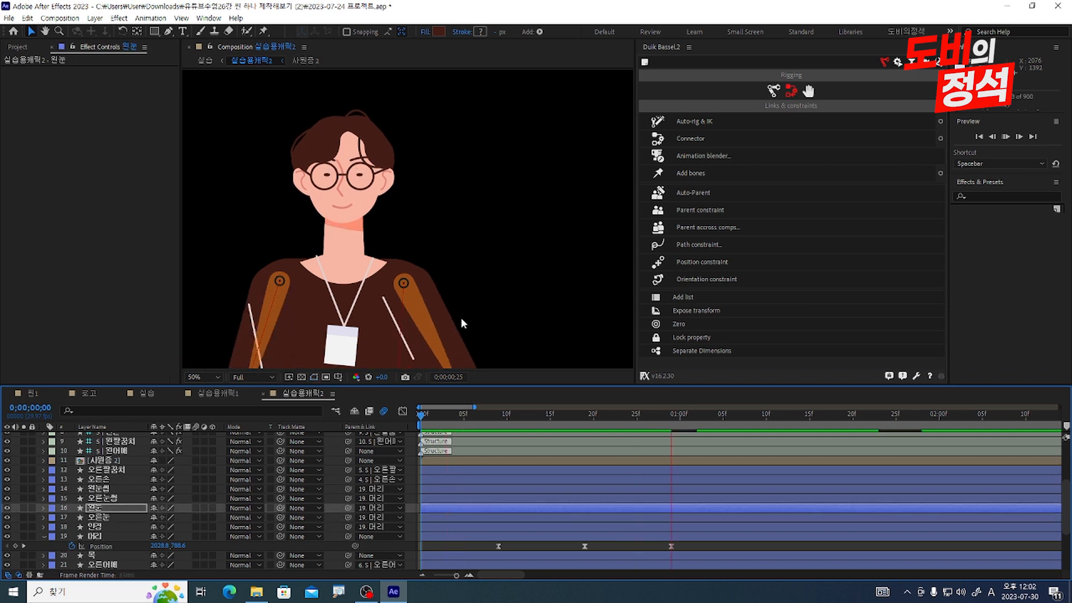
{"action": "scroll", "coordinate": [430, 239], "scroll_direction": "down", "scroll_amount": 1}
{"action": "key", "text": "minus"}
{"action": "key", "text": "space"}
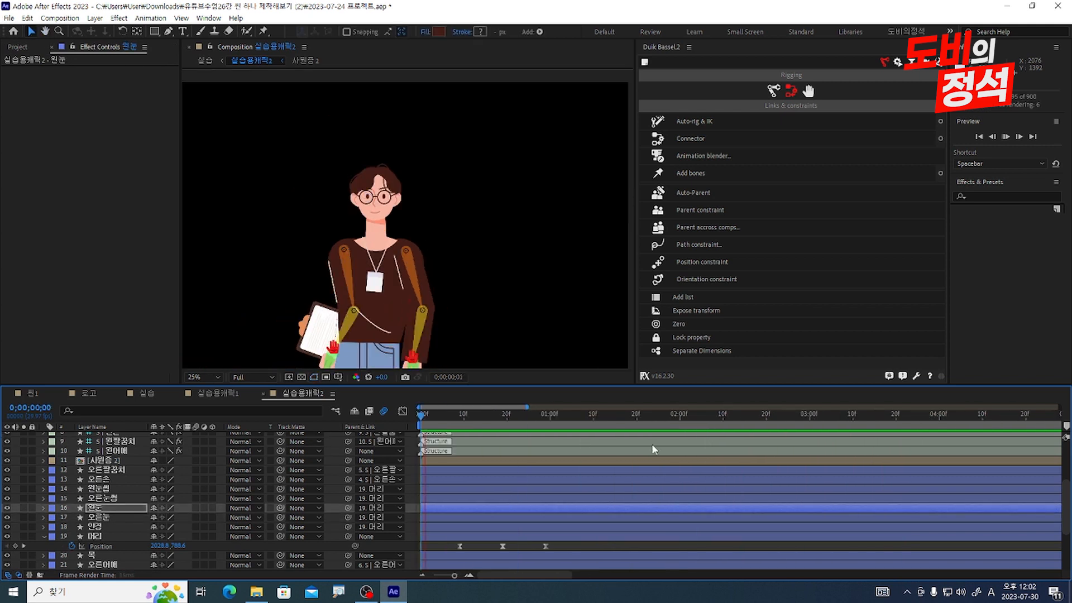
{"action": "key", "text": "space"}
{"action": "key", "text": "space"}
Add a Position keyframe to the 안경 layer at frame 15
{"action": "left_click_drag", "start_coordinate": [529, 419], "coordinate": [495, 422]}
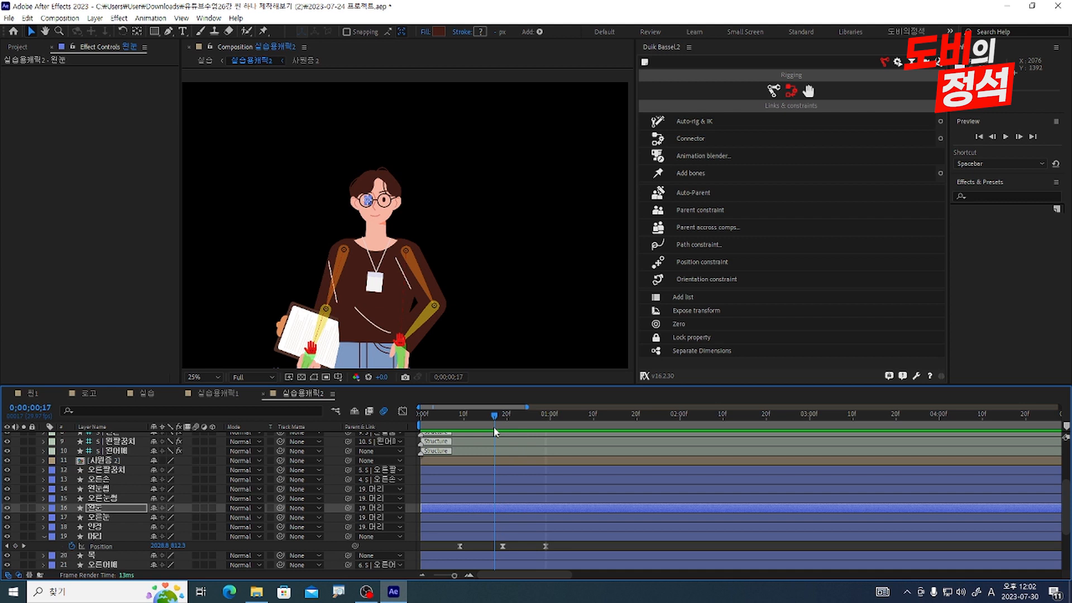
{"action": "left_click", "coordinate": [88, 527]}
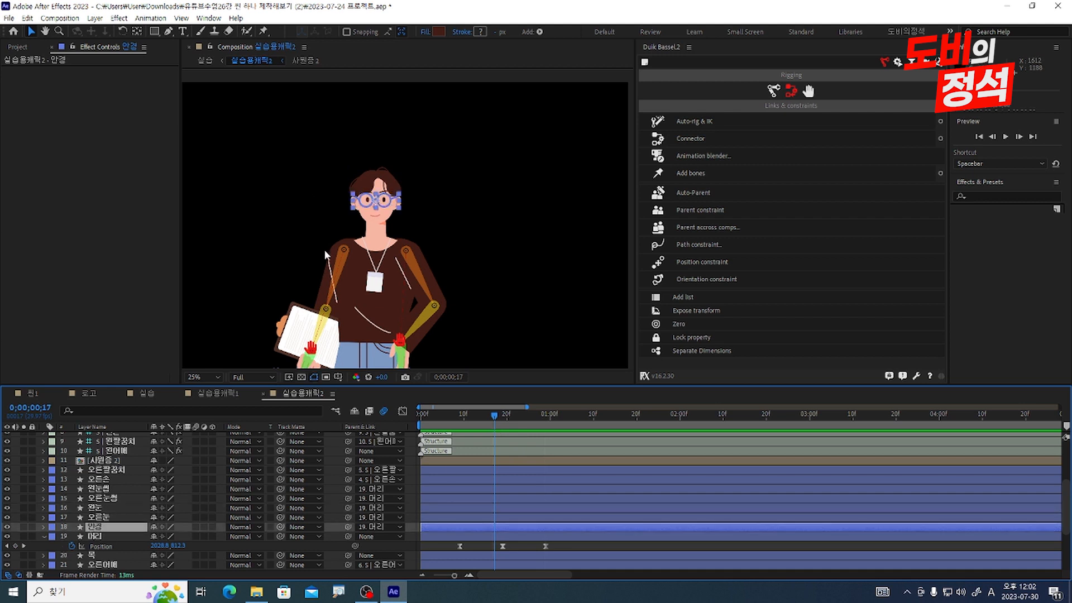
{"action": "scroll", "coordinate": [400, 182], "scroll_direction": "up", "scroll_amount": 2}
{"action": "left_click_drag", "start_coordinate": [495, 420], "coordinate": [477, 430]}
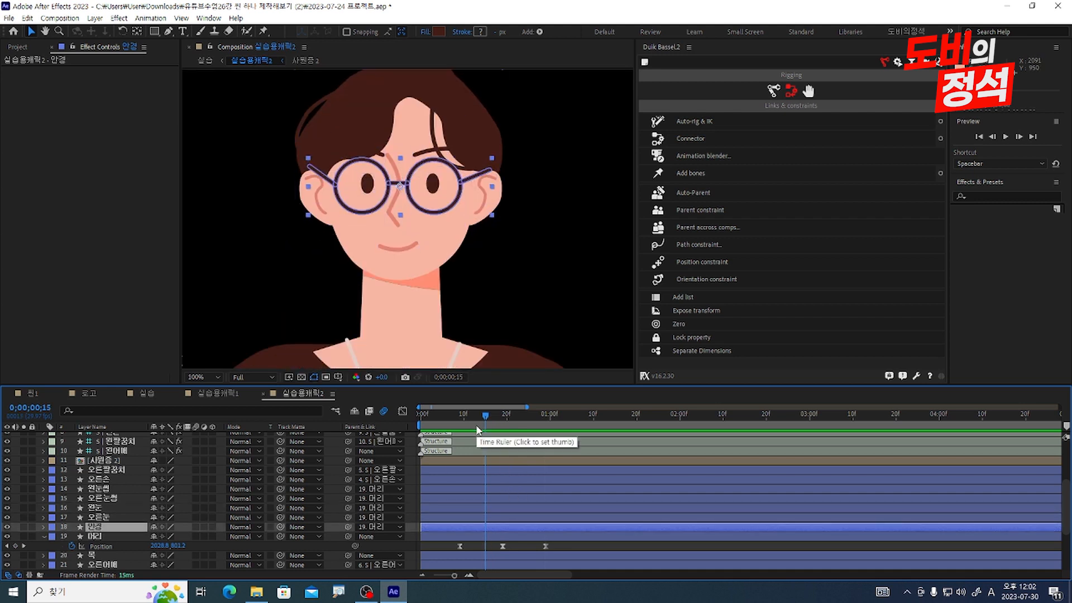
{"action": "key", "text": "alt+shift+p"}
At frame 19, increase the 안경 layer's Y Position by six pixels
{"action": "key", "text": "Page_Down"}
{"action": "key", "text": "Page_Down"}
{"action": "key", "text": "Page_Down"}
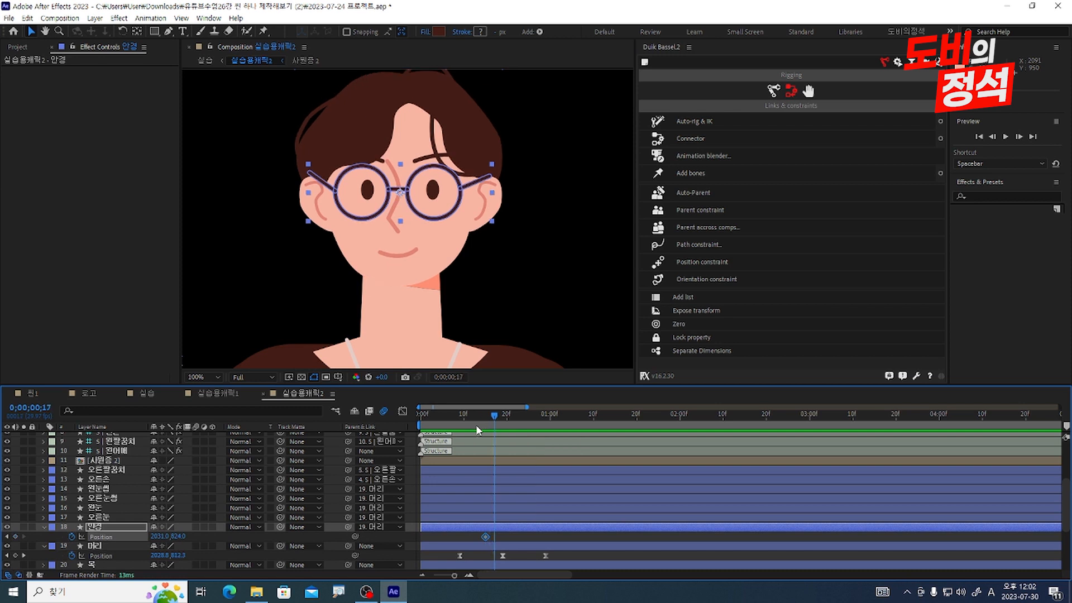
{"action": "key", "text": "Page_Down"}
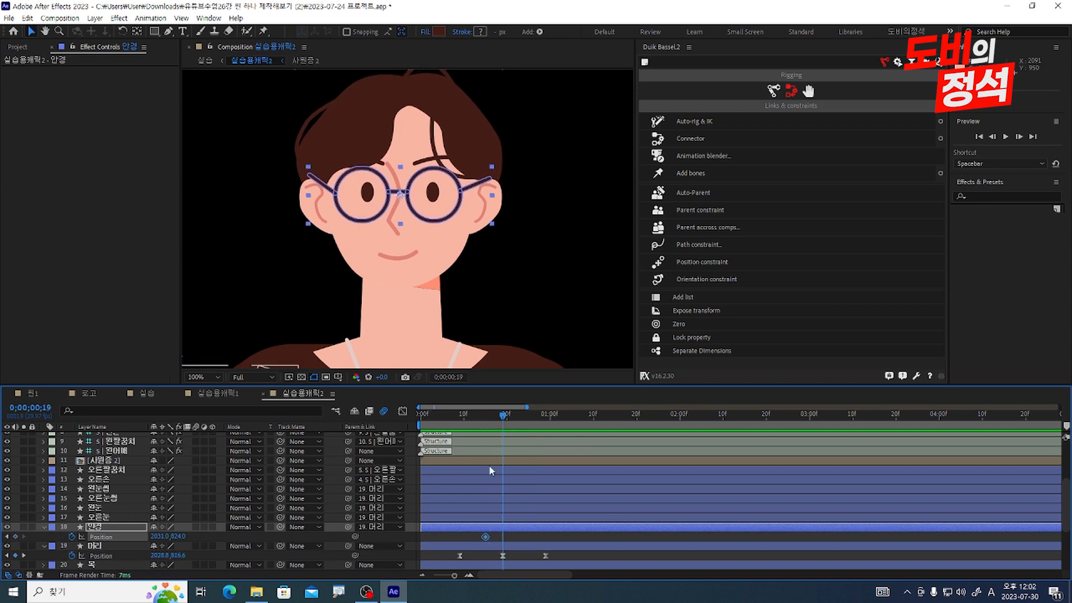
{"action": "left_click", "coordinate": [181, 536]}
{"action": "key", "text": "Up"}
{"action": "key", "text": "Up"}
{"action": "key", "text": "Up"}
{"action": "key", "text": "Up"}
{"action": "key", "text": "Up"}
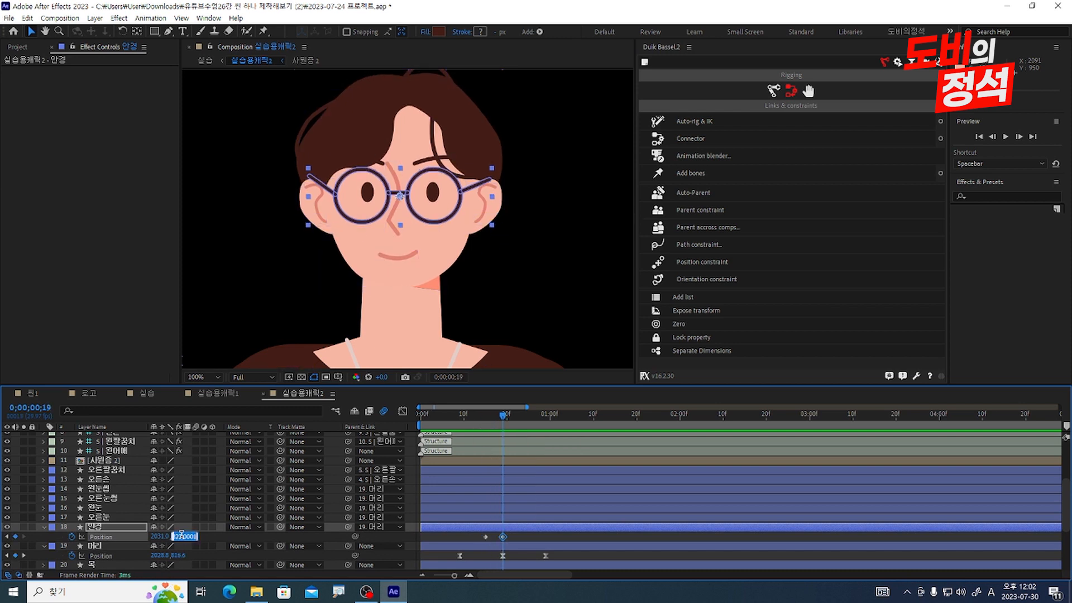
{"action": "key", "text": "Up"}
{"action": "key", "text": "Return"}
Copy the first 안경 Position keyframe to frame 23, apply Easy Ease to all three keyframes and preview the motion
{"action": "key", "text": "Page_Down"}
{"action": "key", "text": "Page_Down"}
{"action": "key", "text": "Page_Down"}
{"action": "key", "text": "Page_Down"}
{"action": "mouse_move", "coordinate": [476, 533]}
{"action": "left_mouse_down"}
{"action": "mouse_move", "coordinate": [511, 541]}
{"action": "mouse_move", "coordinate": [476, 540]}
{"action": "left_mouse_up"}
{"action": "key", "text": "ctrl+c"}
{"action": "key", "text": "ctrl+v"}
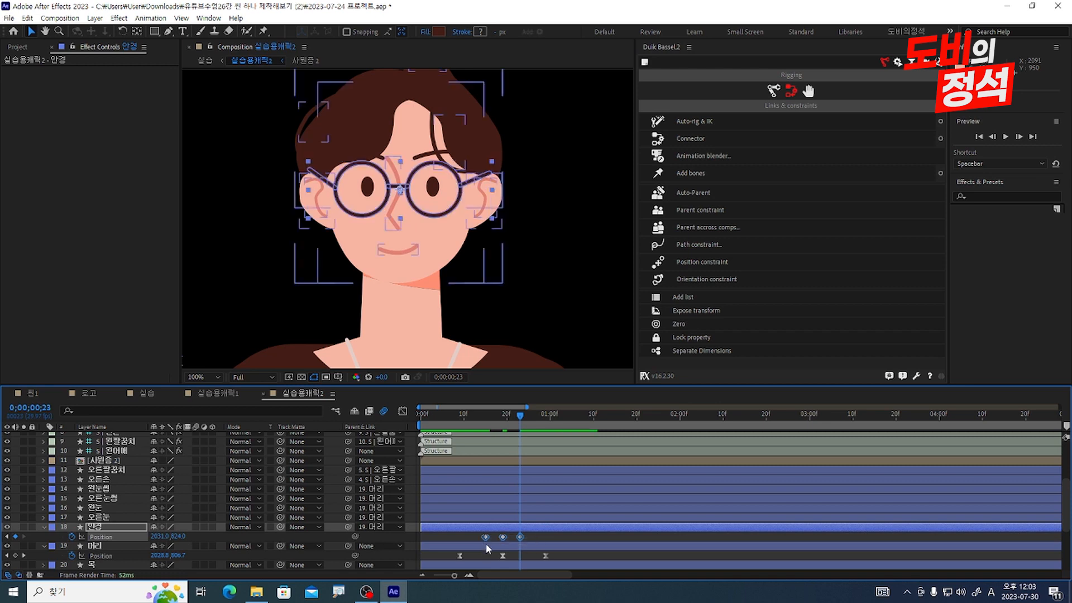
{"action": "key", "text": "F9"}
{"action": "key", "text": "space"}
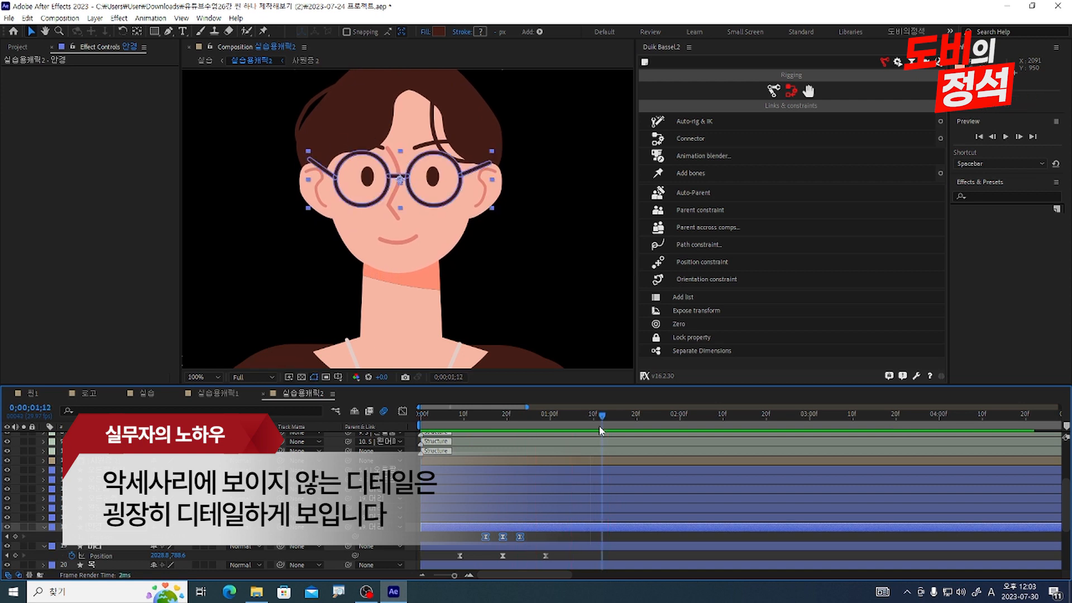
{"action": "key", "text": "space"}
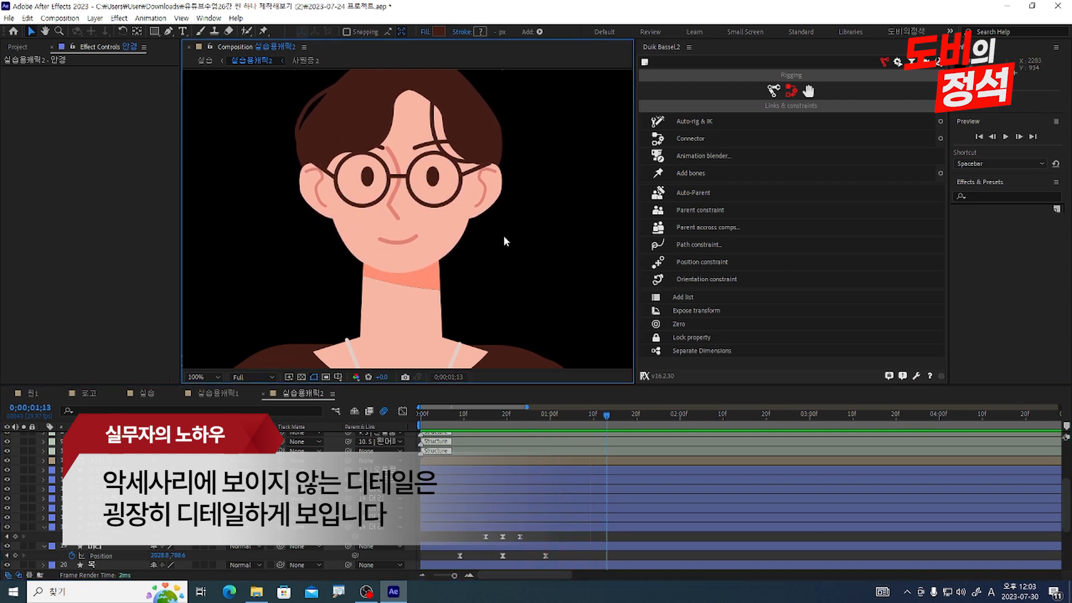
At frame 0, move the 사원증 2 layer away from the body to inspect it, and undo the move
{"action": "scroll", "coordinate": [368, 124], "scroll_direction": "down", "scroll_amount": 6}
{"action": "scroll", "coordinate": [368, 122], "scroll_direction": "up", "scroll_amount": 1}
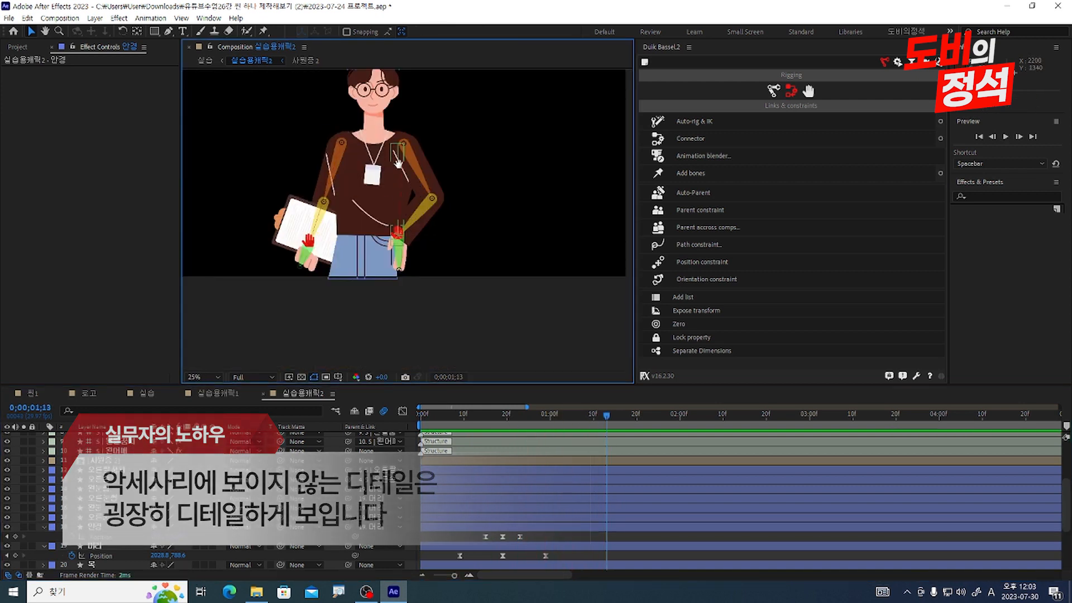
{"action": "left_click_drag", "start_coordinate": [518, 417], "coordinate": [280, 391]}
{"action": "left_click", "coordinate": [408, 243]}
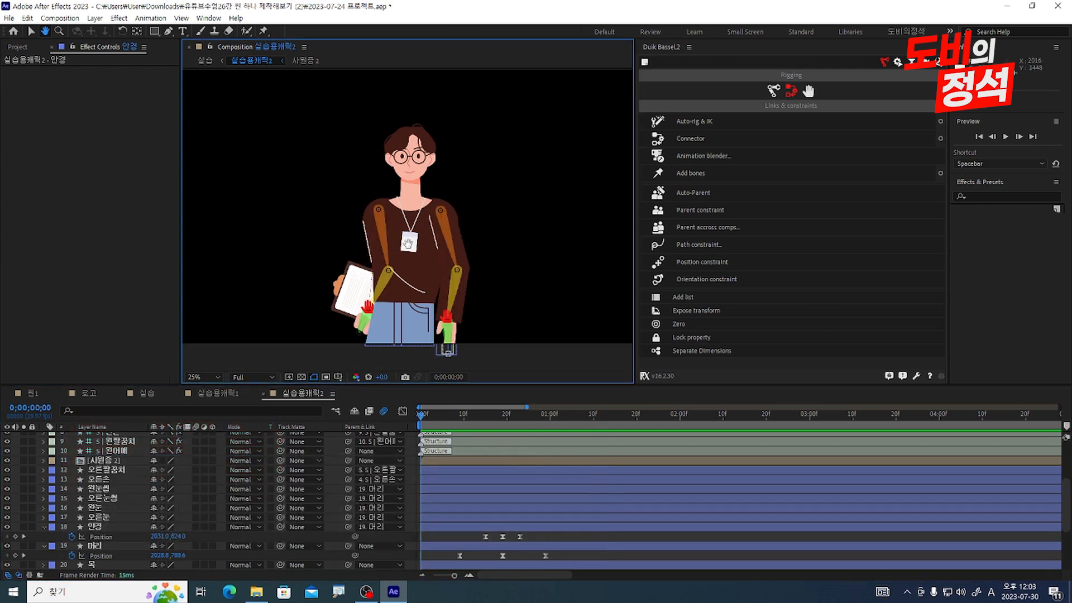
{"action": "key", "text": "v"}
{"action": "left_click_drag", "start_coordinate": [414, 251], "coordinate": [530, 199]}
{"action": "scroll", "coordinate": [529, 158], "scroll_direction": "up", "scroll_amount": 2}
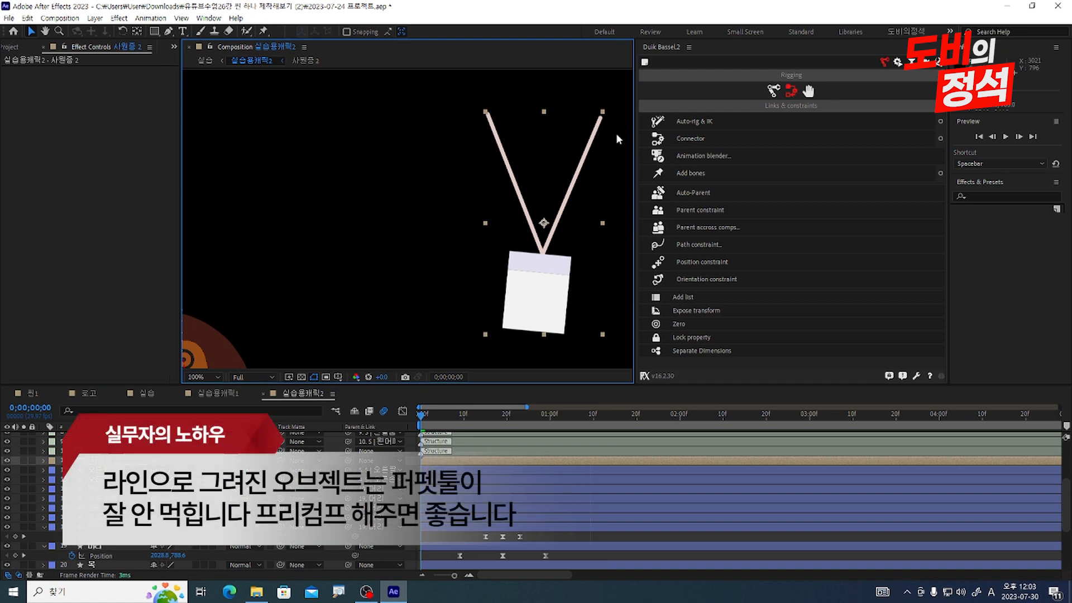
{"action": "key", "text": "ctrl+z"}
Place puppet pins on the 사원증 2 layer at the card's centre and at the upper ends of both straps
{"action": "scroll", "coordinate": [486, 206], "scroll_direction": "down", "scroll_amount": 2}
{"action": "scroll", "coordinate": [374, 263], "scroll_direction": "up", "scroll_amount": 1}
{"action": "left_click", "coordinate": [262, 32]}
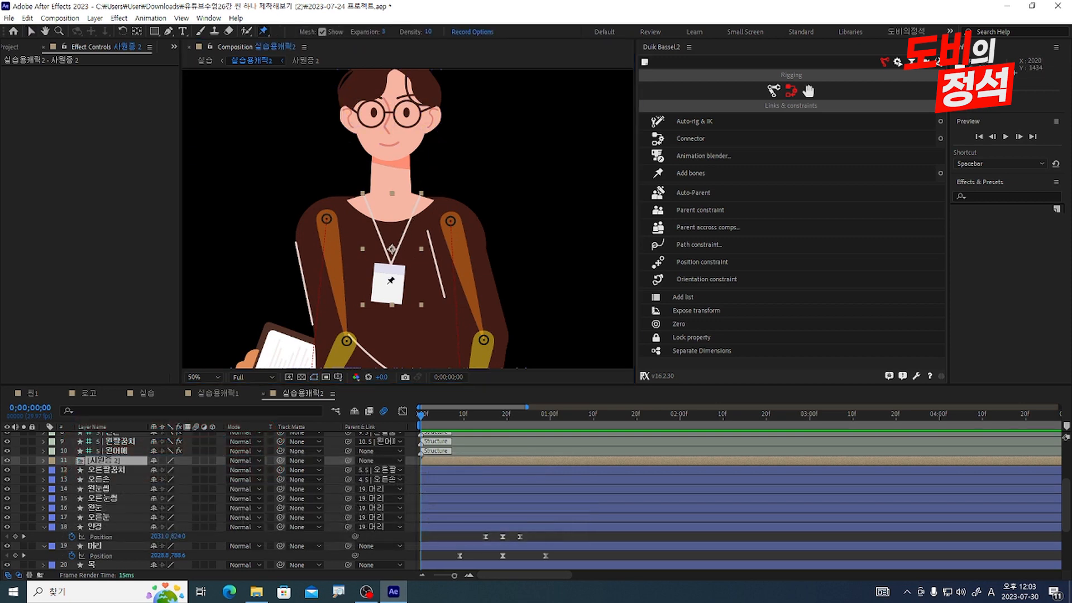
{"action": "left_click", "coordinate": [391, 281]}
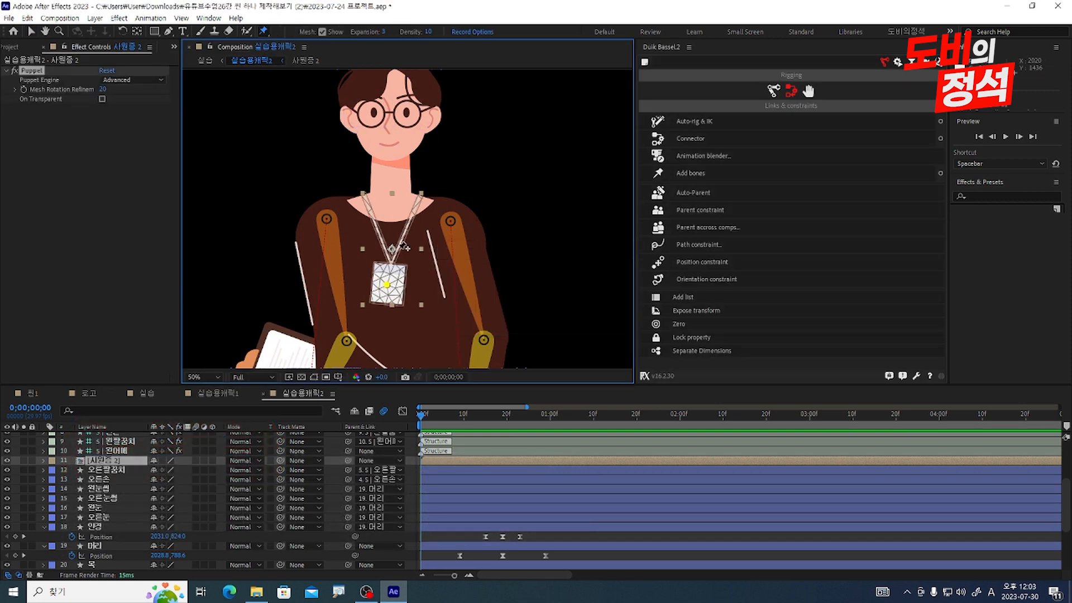
{"action": "scroll", "coordinate": [382, 223], "scroll_direction": "up", "scroll_amount": 4}
{"action": "left_click", "coordinate": [534, 116]}
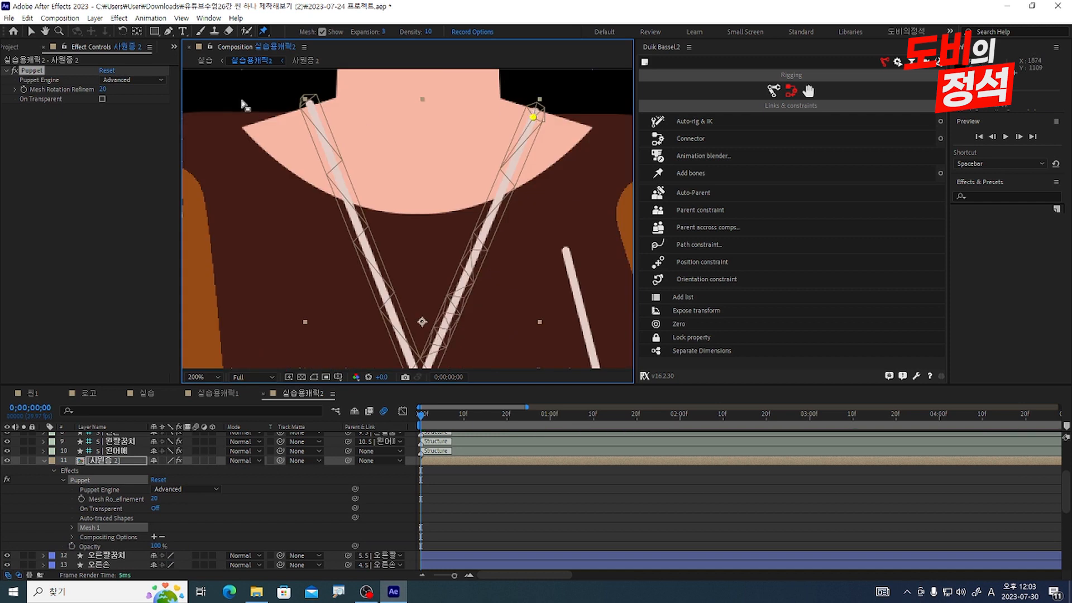
{"action": "left_click", "coordinate": [319, 113]}
Reveal the 사원증 2 layer's puppet pin keyframes and add Duik bones to its three pins
{"action": "scroll", "coordinate": [424, 223], "scroll_direction": "down", "scroll_amount": 3}
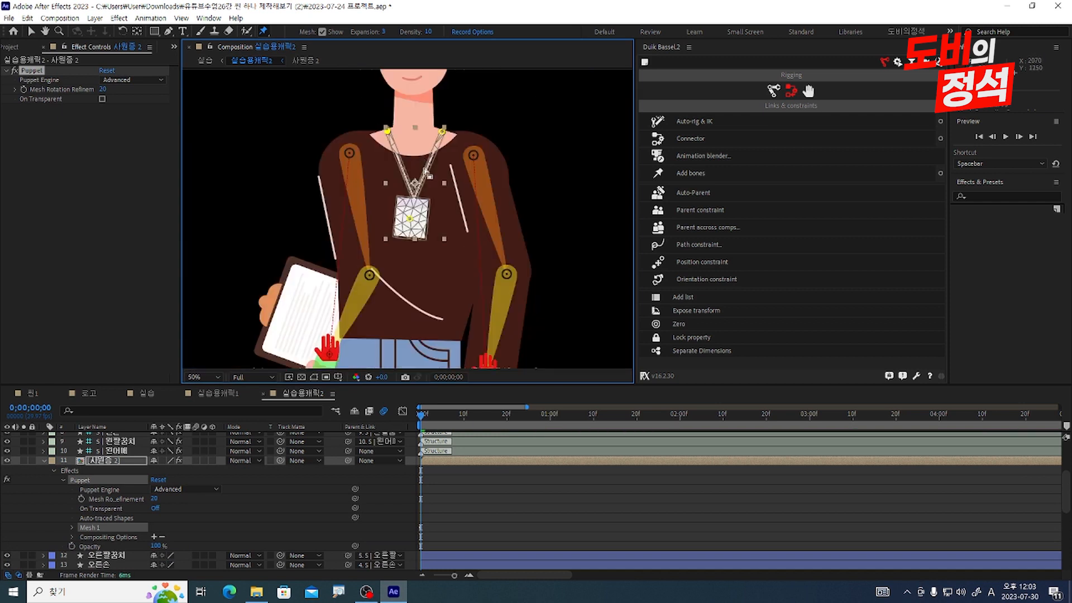
{"action": "scroll", "coordinate": [429, 174], "scroll_direction": "up", "scroll_amount": 1}
{"action": "key", "text": "u"}
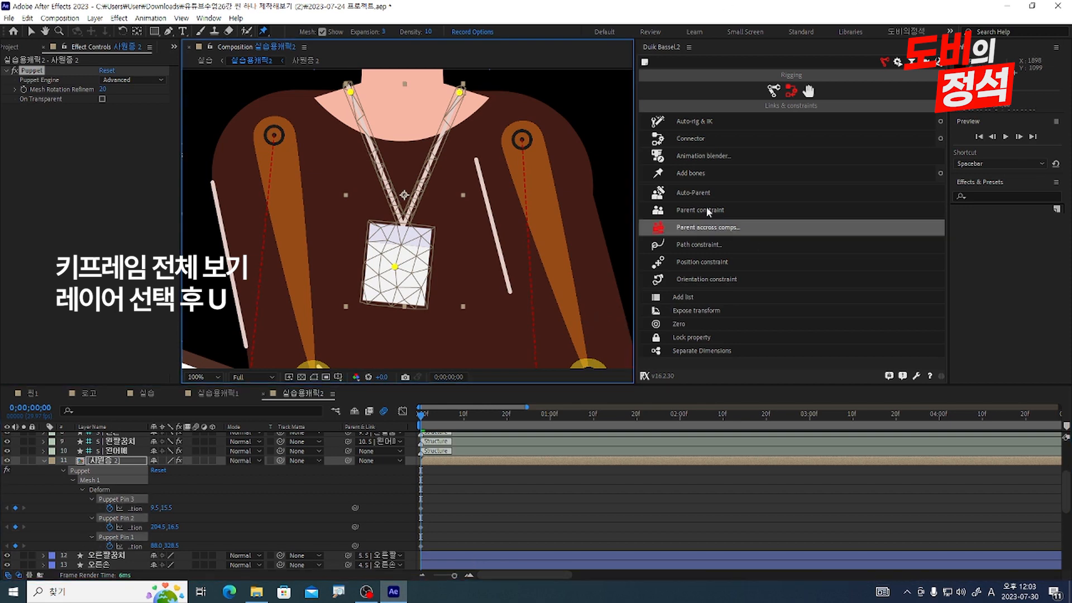
{"action": "left_click", "coordinate": [698, 174]}
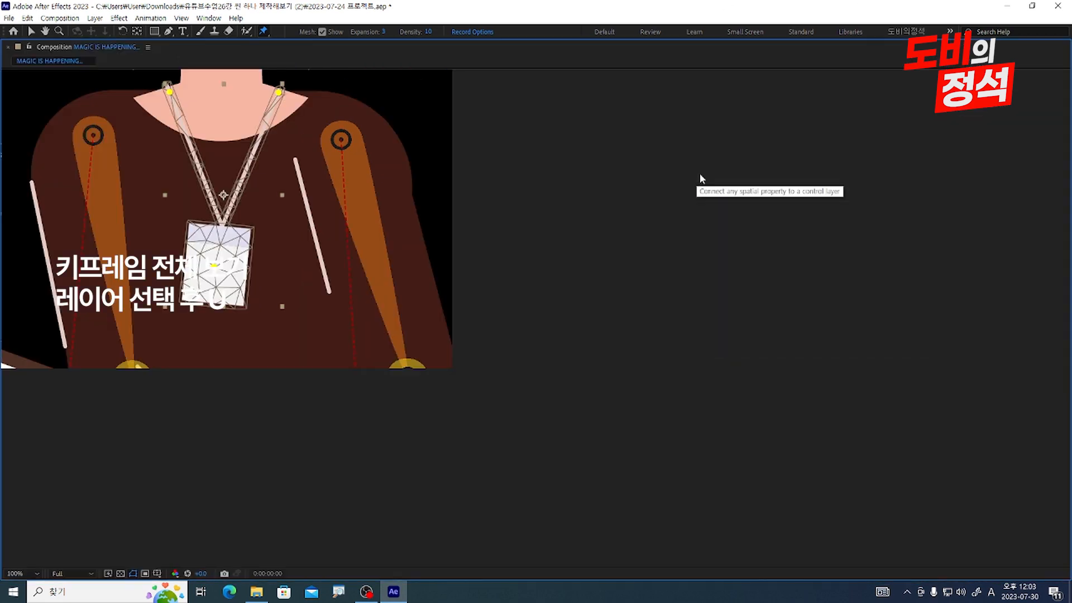
Apply Auto-rig & IK to the three employee-badge puppet pin bones, then test-move the badge controller and undo the move
{"action": "left_click", "coordinate": [474, 470], "text": "ctrl"}
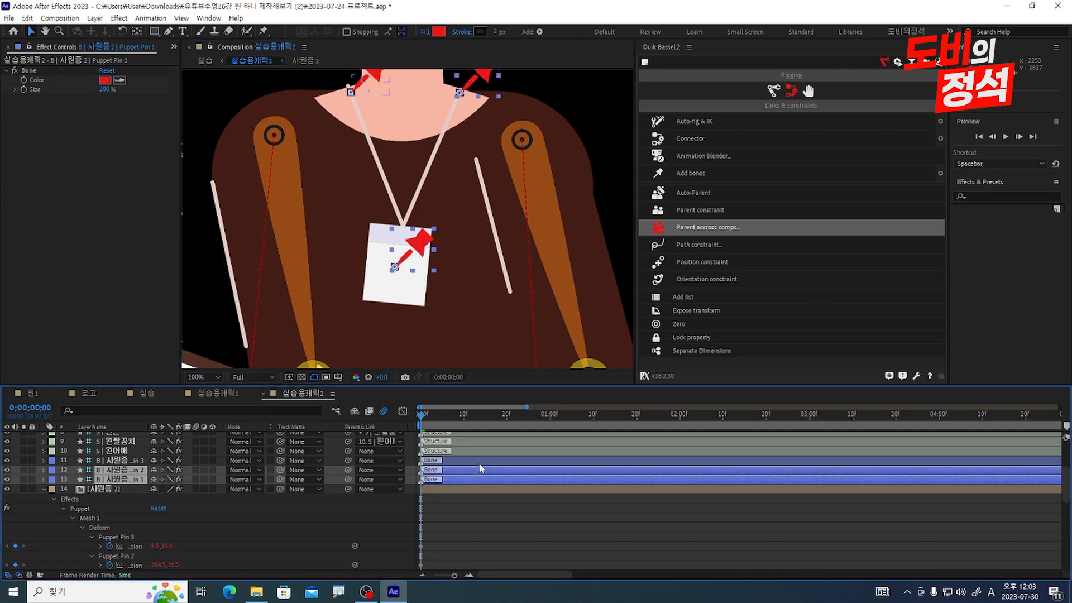
{"action": "left_click", "coordinate": [484, 461], "text": "ctrl"}
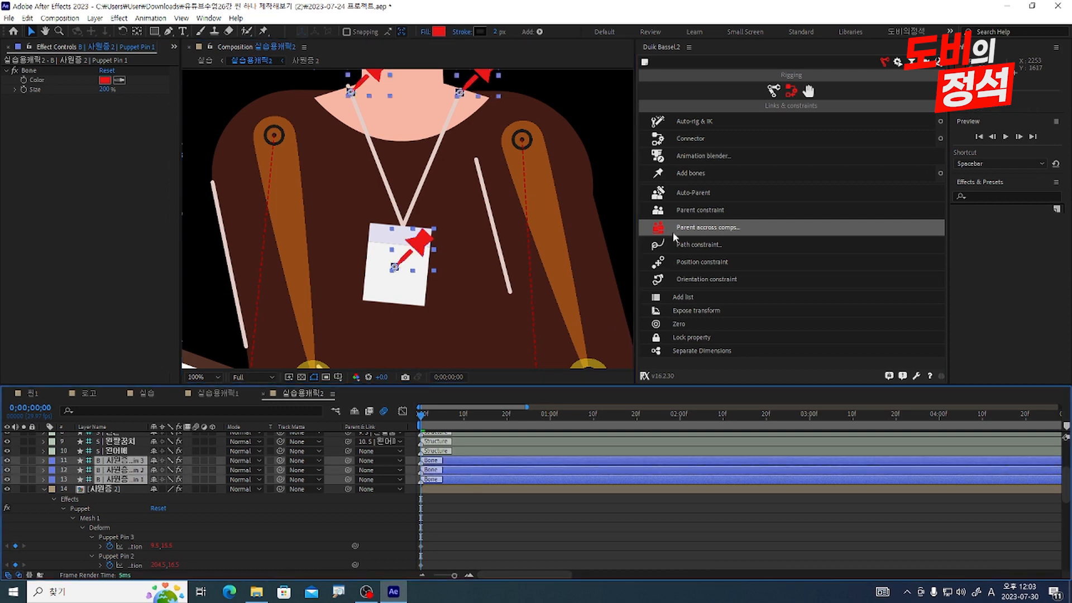
{"action": "left_click", "coordinate": [719, 119]}
{"action": "left_click_drag", "start_coordinate": [393, 272], "coordinate": [468, 228]}
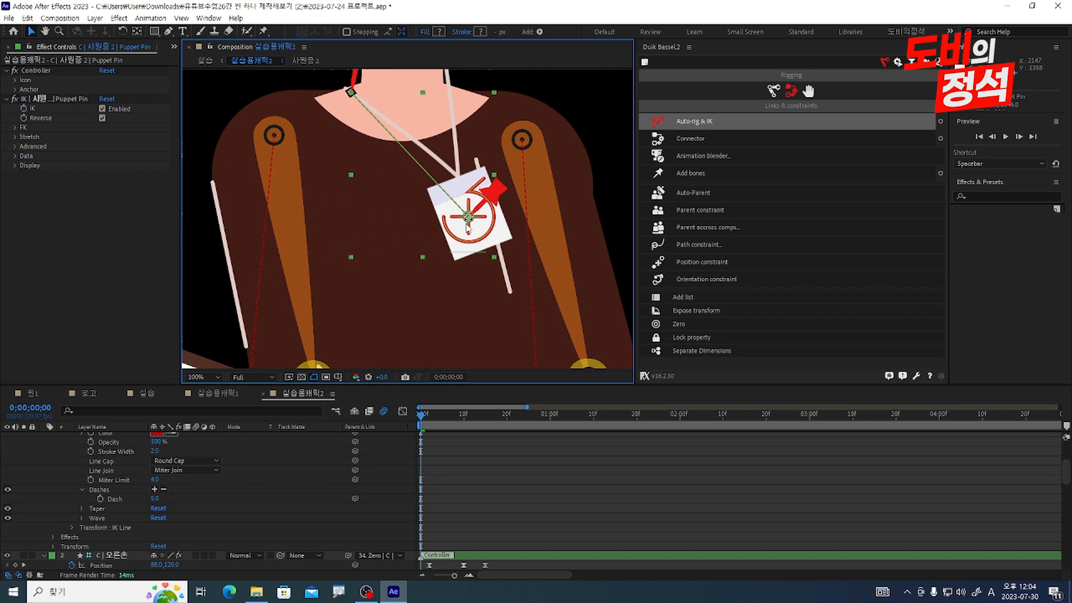
{"action": "key", "text": "ctrl+z"}
Reveal the badge pin controller's Position property and zero it out
{"action": "scroll", "coordinate": [543, 502], "scroll_direction": "up", "scroll_amount": 3}
{"action": "left_click", "coordinate": [496, 436]}
{"action": "key", "text": "p"}
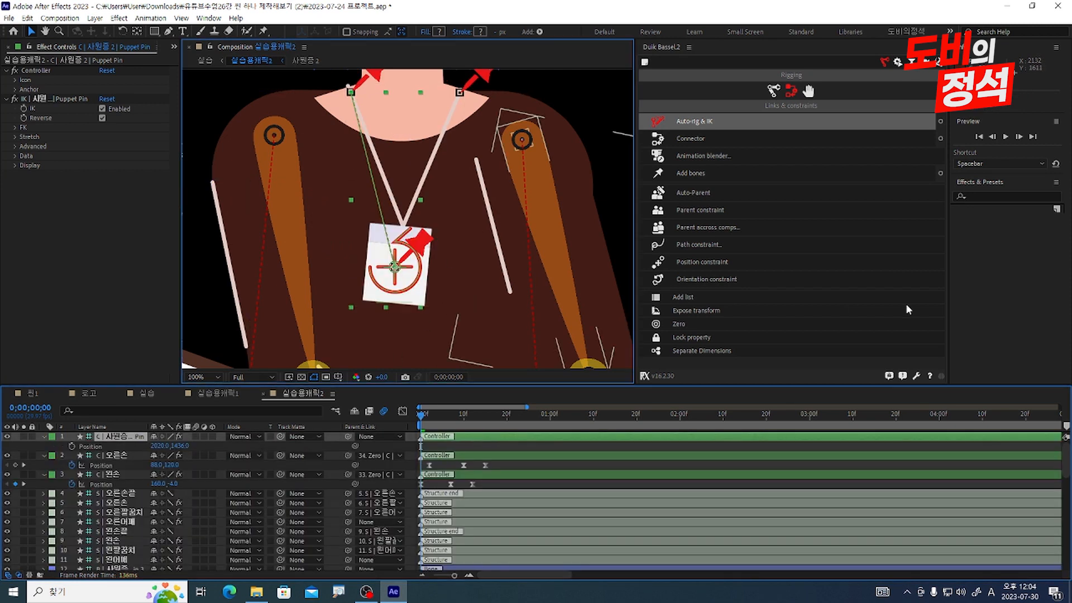
{"action": "left_click", "coordinate": [675, 324]}
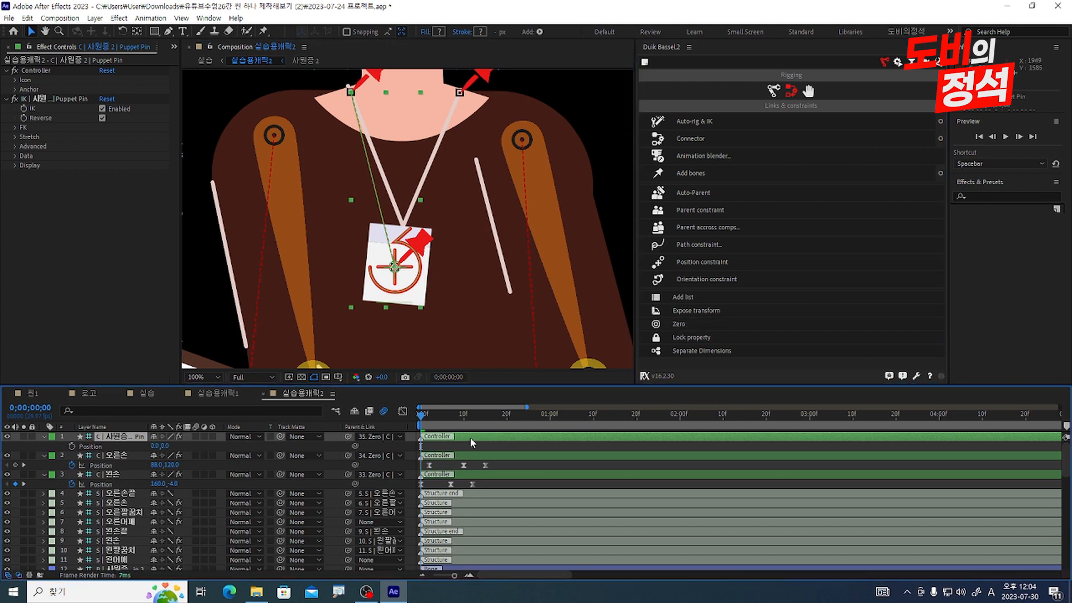
Keyframe the badge controller's position at about 121, 13 on frame 0 and about -36, -26 on frame 10
{"action": "key", "text": "alt+shift+p"}
{"action": "left_click_drag", "start_coordinate": [398, 271], "coordinate": [464, 277]}
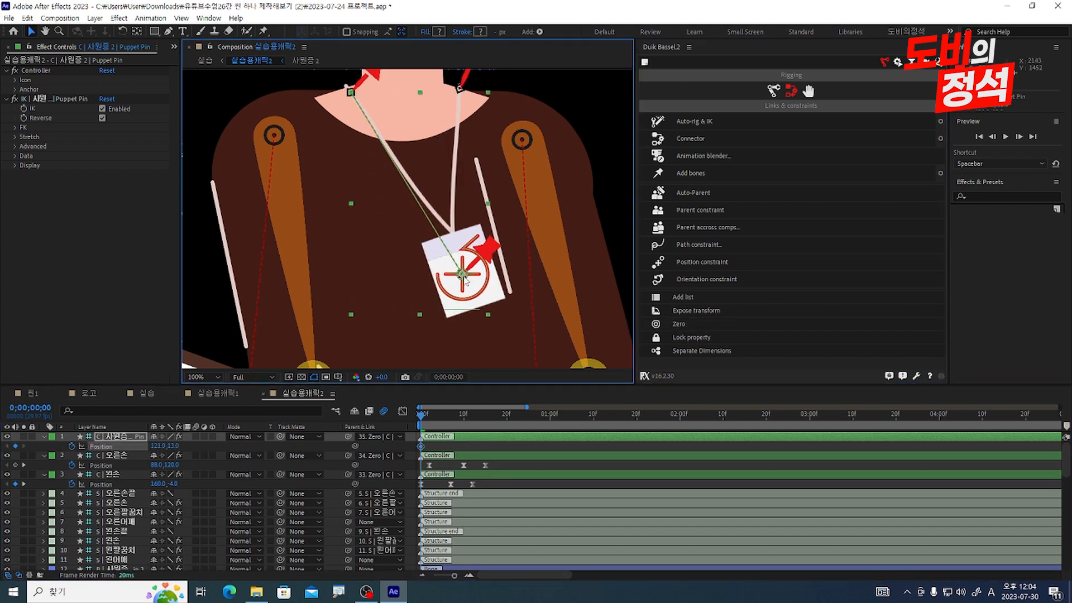
{"action": "left_click_drag", "start_coordinate": [461, 278], "coordinate": [385, 260]}
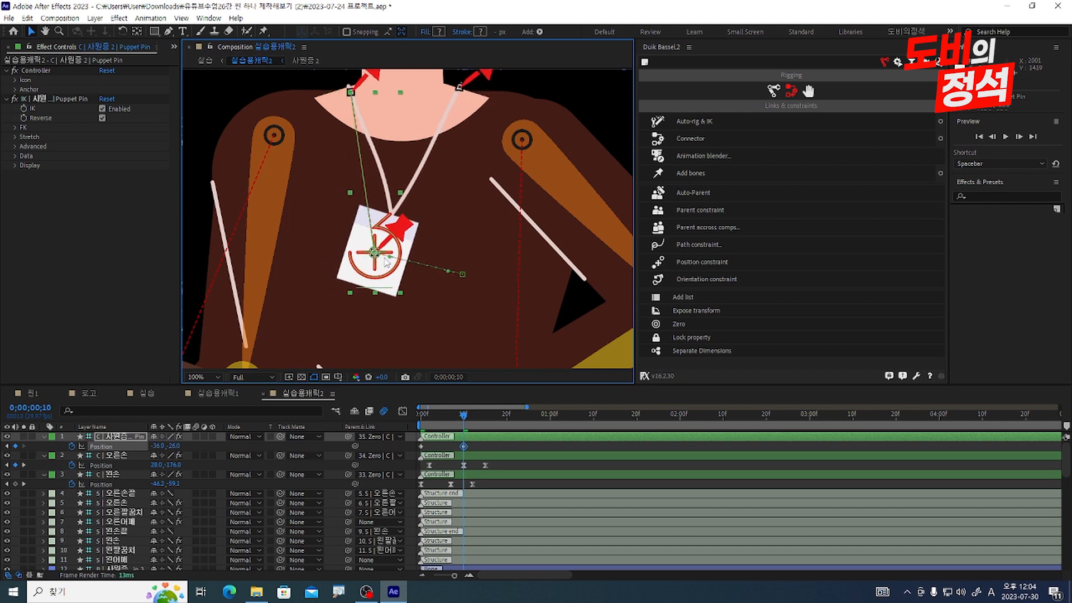
Set the badge controller's position to 0, 0 at frame 20
{"action": "left_click", "coordinate": [157, 447]}
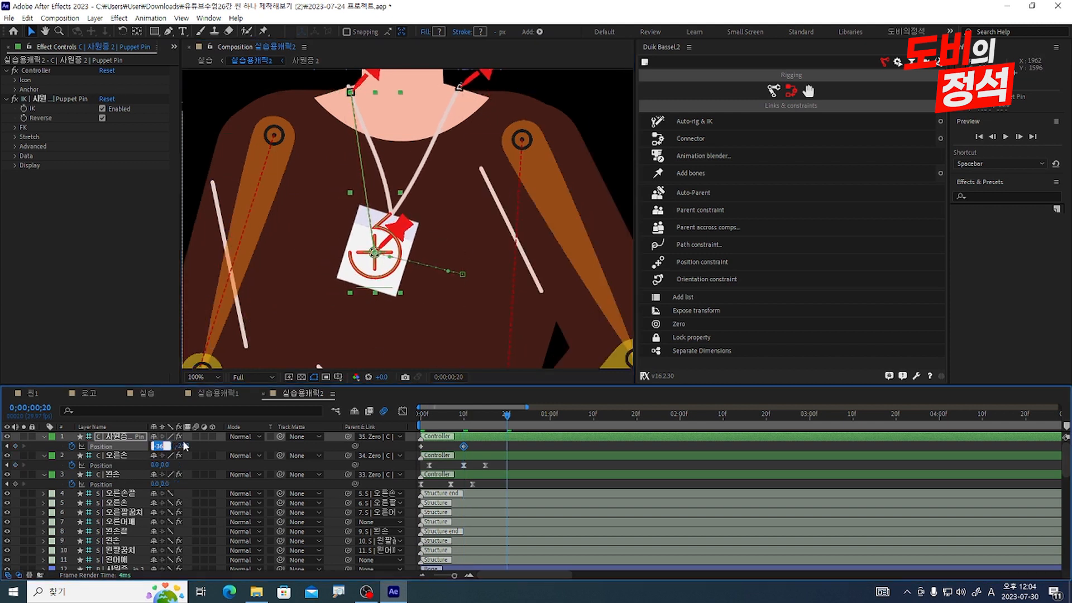
{"action": "type", "text": "0"}
{"action": "key", "text": "Return"}
{"action": "left_click", "coordinate": [167, 447]}
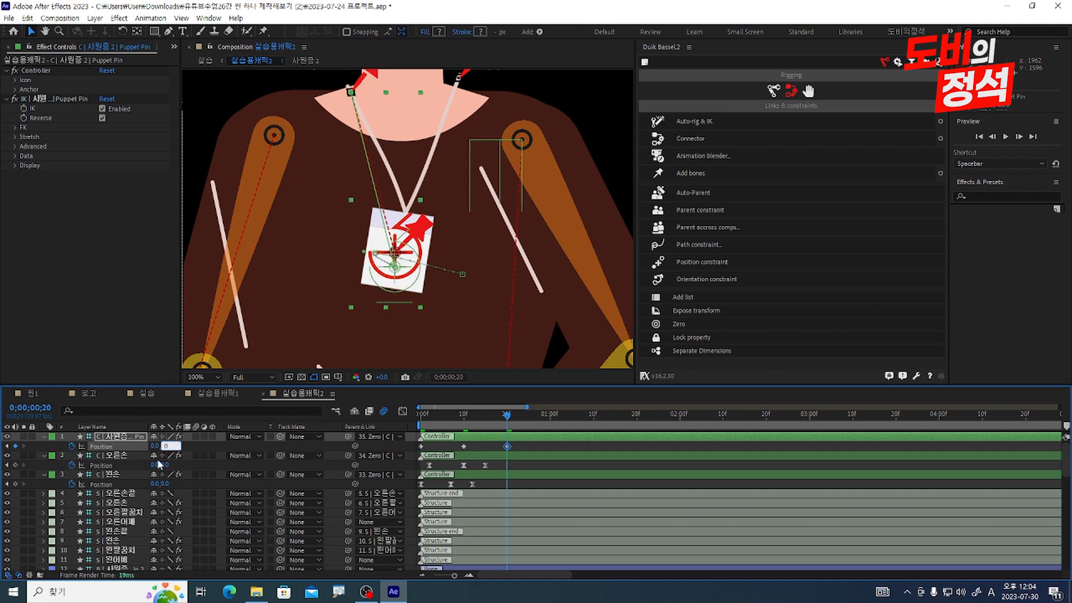
{"action": "type", "text": "0"}
{"action": "key", "text": "Return"}
Preview the badge swing and adjust the speed curves of its position keyframes in the graph editor
{"action": "key", "text": "space"}
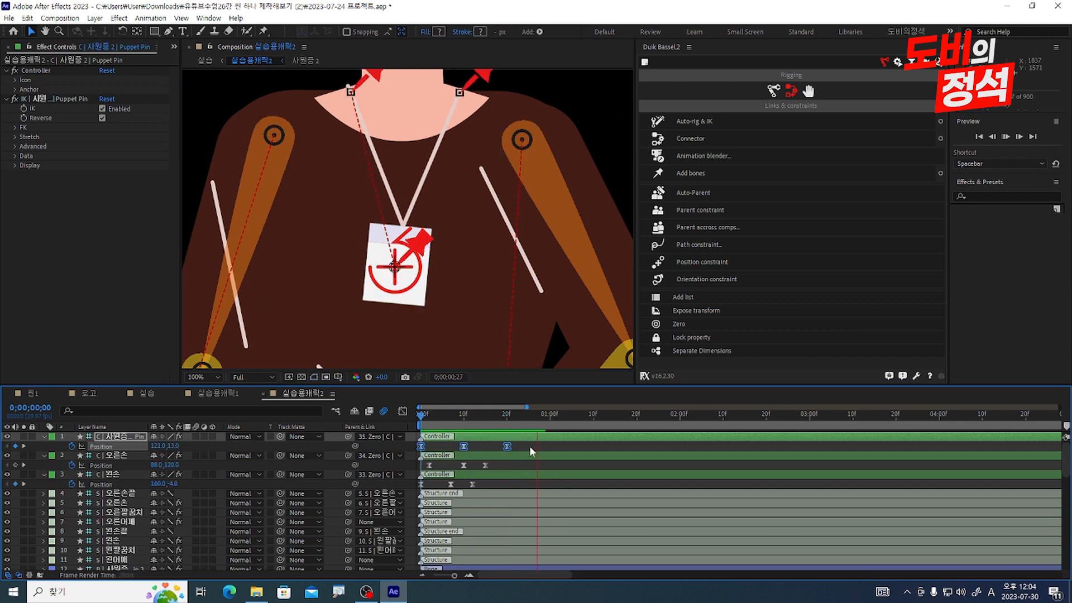
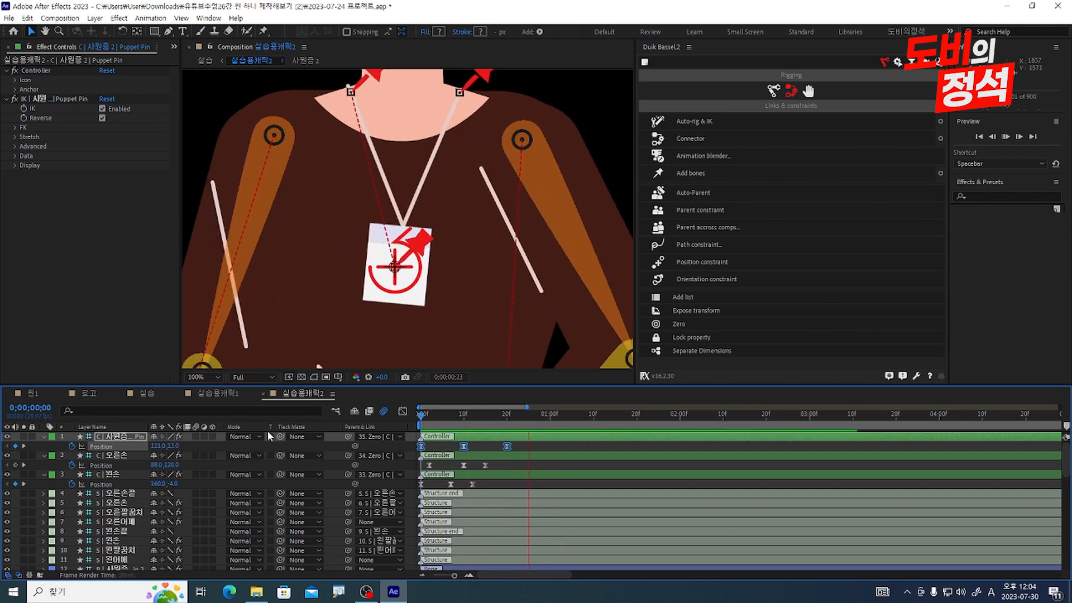
{"action": "key", "text": "space"}
{"action": "scroll", "coordinate": [332, 262], "scroll_direction": "down", "scroll_amount": 1}
{"action": "left_click", "coordinate": [420, 414]}
{"action": "left_click", "coordinate": [402, 411]}
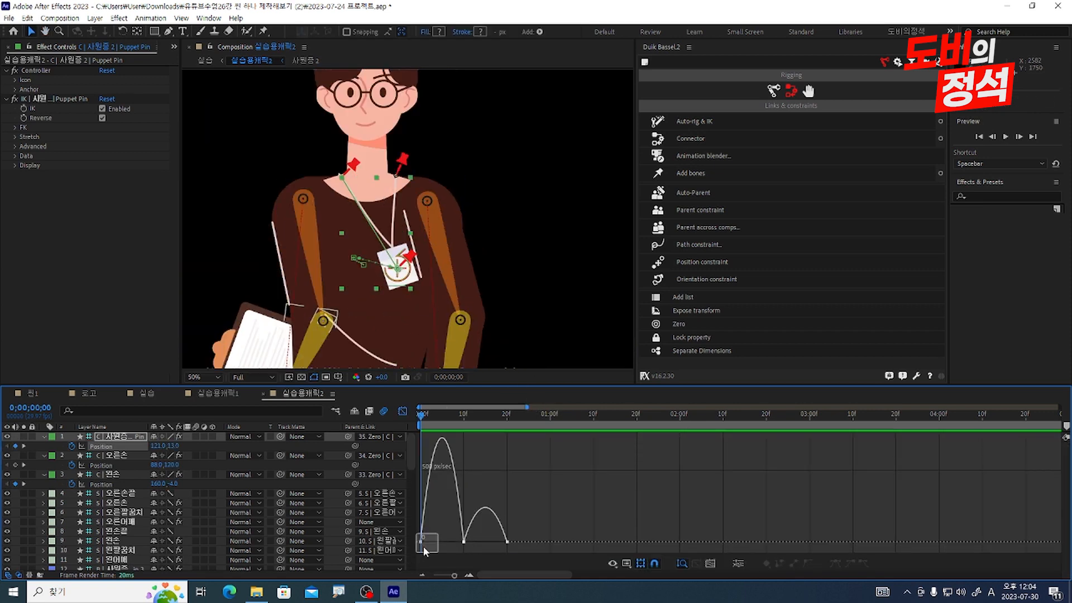
{"action": "left_click_drag", "start_coordinate": [427, 544], "coordinate": [476, 545]}
{"action": "left_click", "coordinate": [464, 545]}
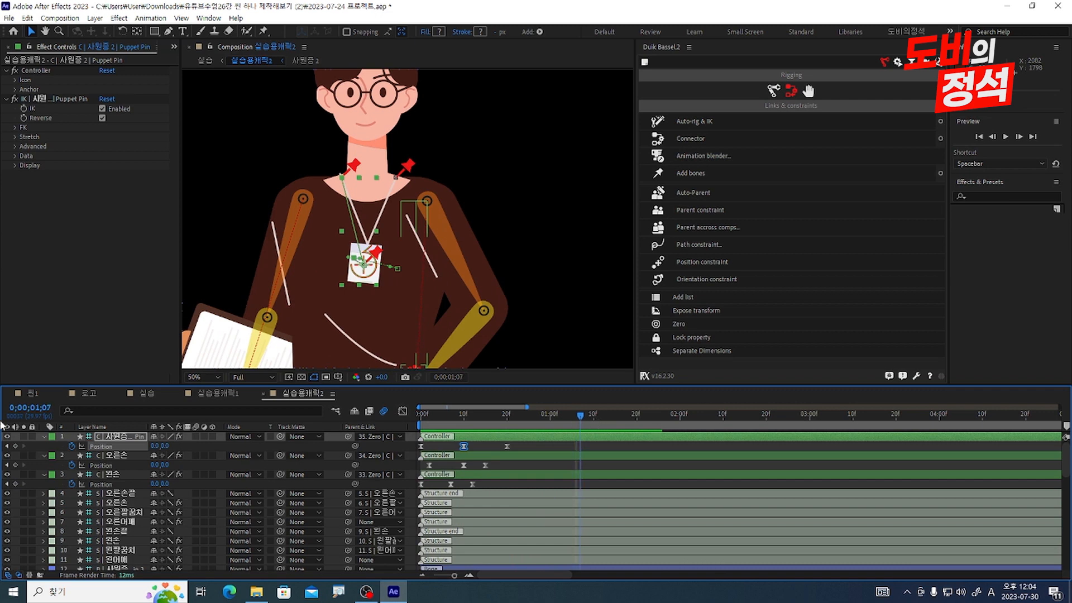
{"action": "scroll", "coordinate": [441, 233], "scroll_direction": "down", "scroll_amount": 4}
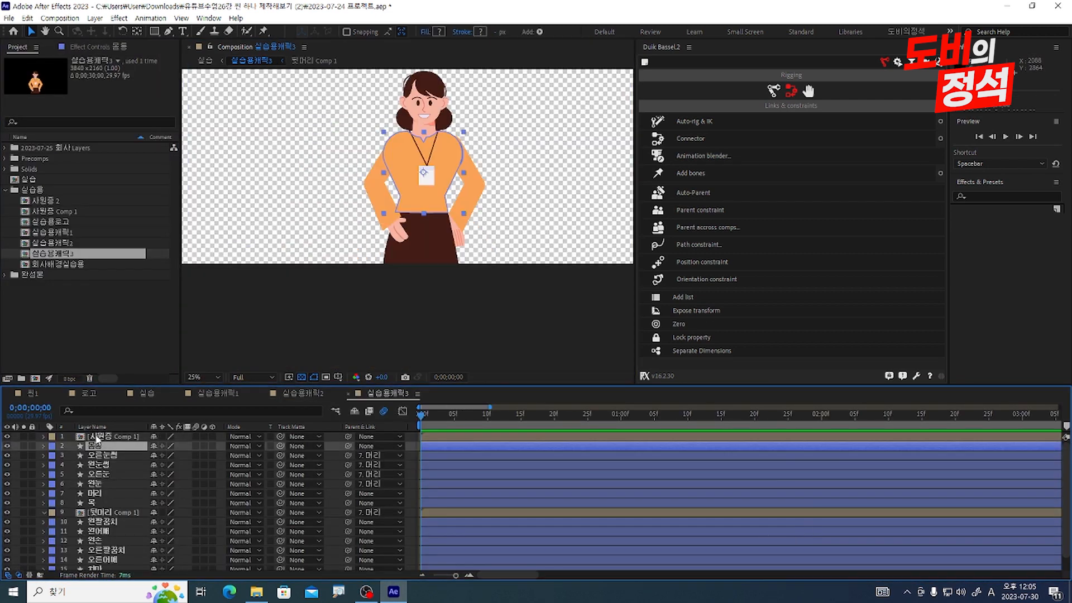
Set the opacity of all layers from 사원증 Comp 1 through 오른손 to 50% and turn off the transparency grid
{"action": "left_click", "coordinate": [100, 439]}
{"action": "scroll", "coordinate": [101, 513], "scroll_direction": "down", "scroll_amount": 1}
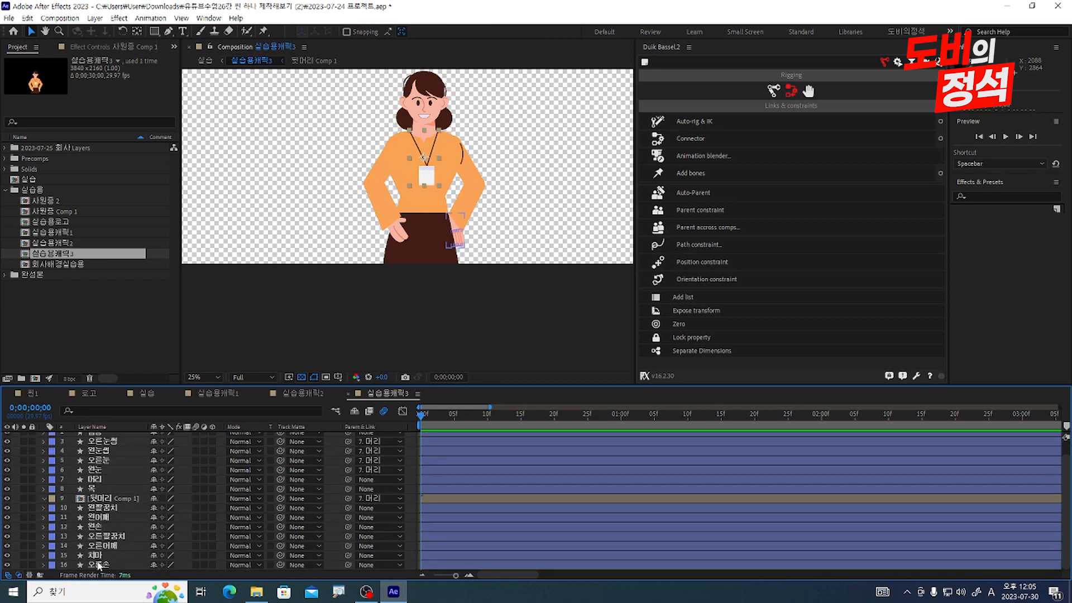
{"action": "left_click", "coordinate": [98, 566], "text": "shift"}
{"action": "scroll", "coordinate": [114, 496], "scroll_direction": "up", "scroll_amount": 1}
{"action": "key", "text": "t"}
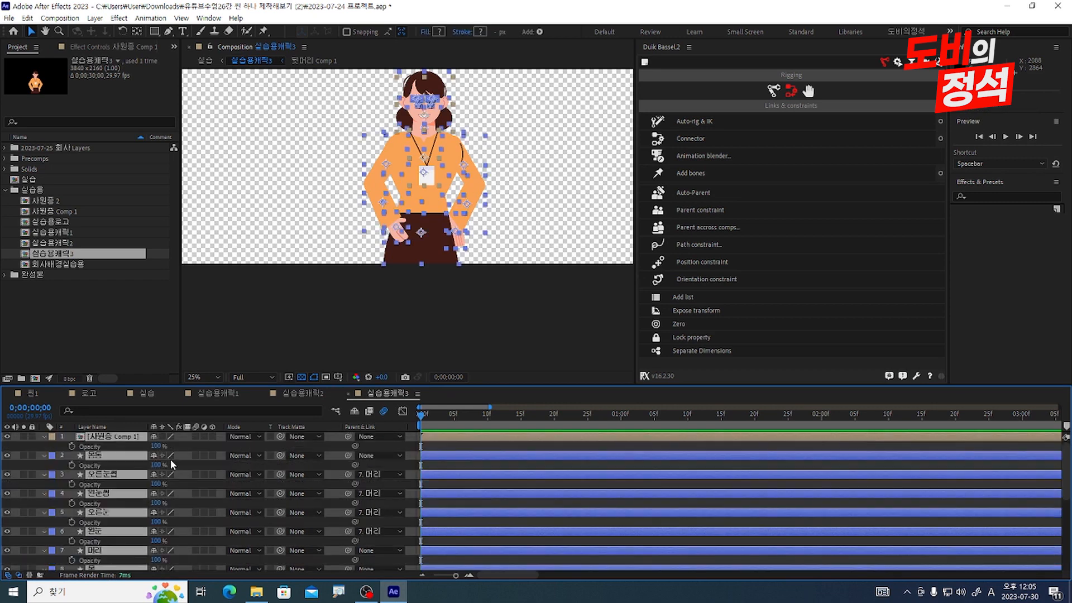
{"action": "key", "text": "Return"}
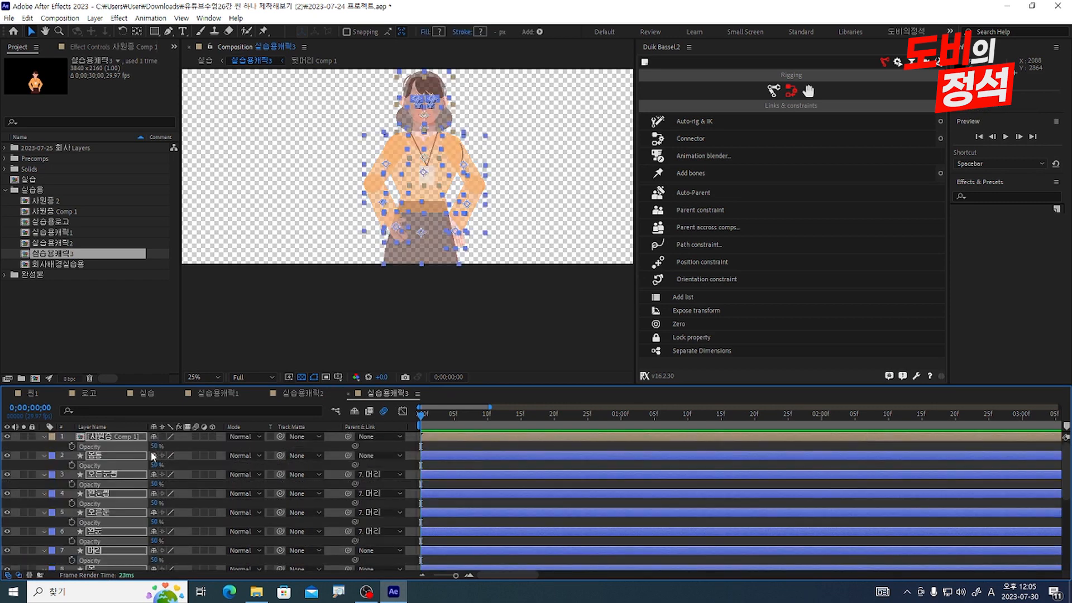
{"action": "left_click", "coordinate": [464, 321]}
{"action": "left_click", "coordinate": [301, 376]}
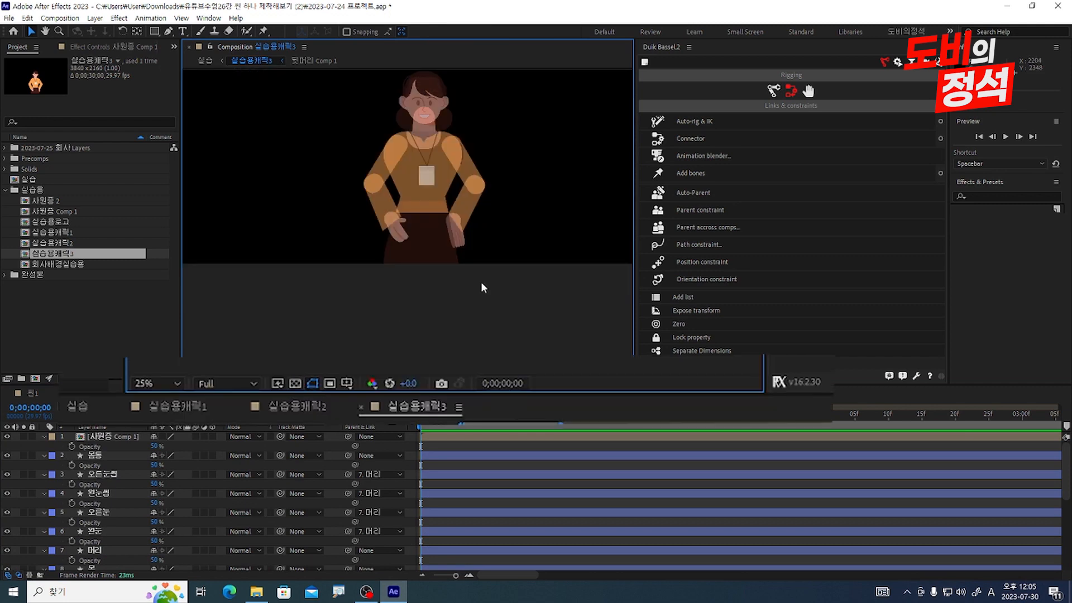
Create a Duik Arm structure and fit its joints to the shoulder, elbow and hand of the woman's 왼 (left) arm
{"action": "left_click", "coordinate": [773, 91]}
{"action": "left_click", "coordinate": [697, 139]}
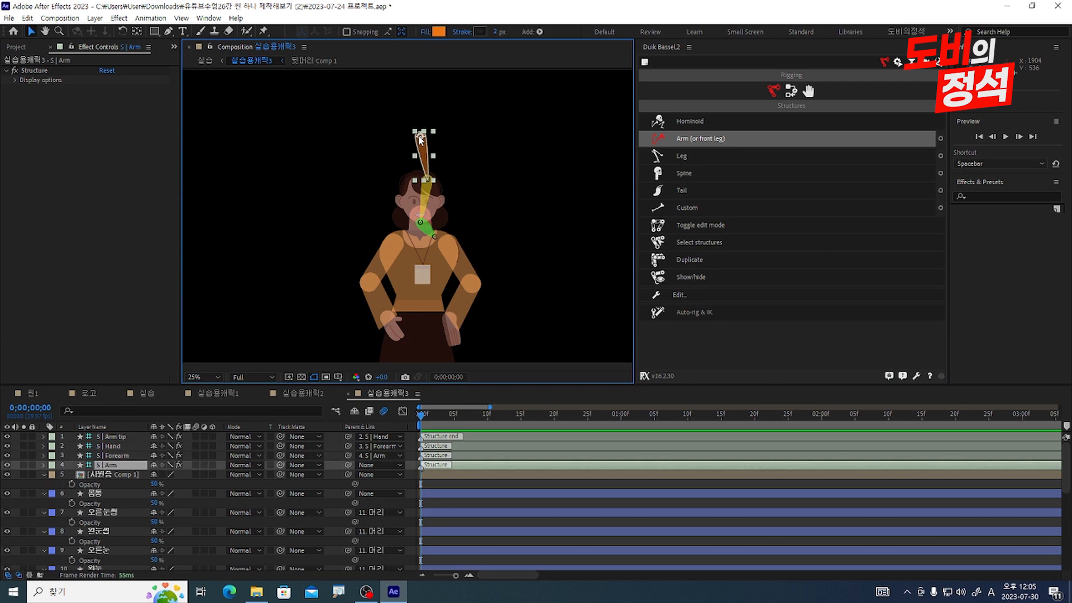
{"action": "left_click_drag", "start_coordinate": [420, 136], "coordinate": [464, 281]}
{"action": "scroll", "coordinate": [313, 352], "scroll_direction": "up", "scroll_amount": 2}
{"action": "left_click", "coordinate": [469, 473]}
Rename the Arm, Forearm, Hand and Arm tip structure layers as 왼어깨, 왼팔꿈치, 왼손 and 왼손끝
{"action": "left_click", "coordinate": [112, 465]}
{"action": "key", "text": "Return"}
{"action": "type", "text": "왼어깨"}
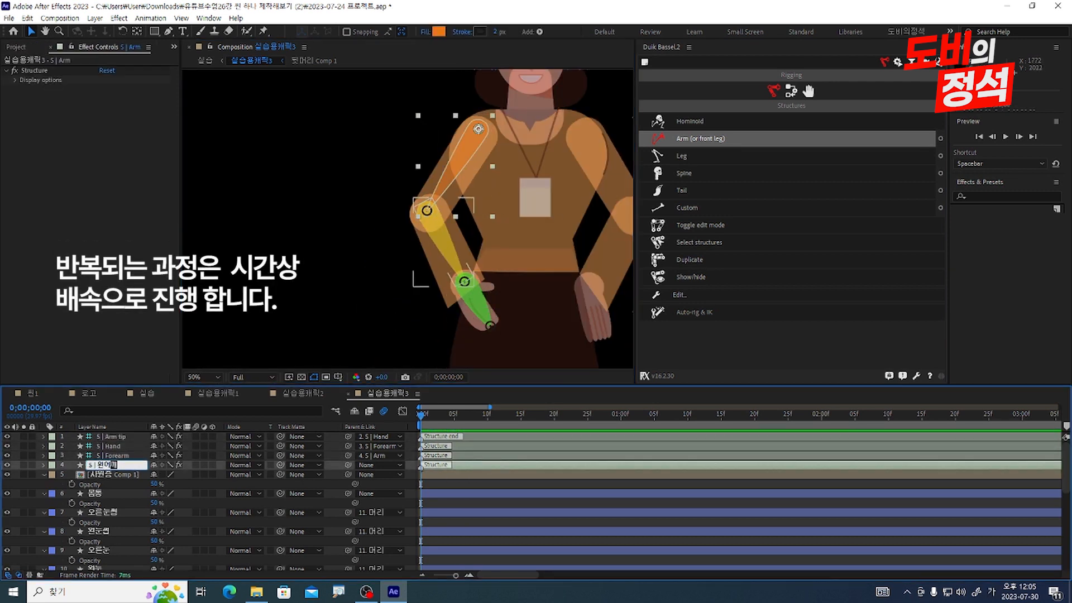
{"action": "left_click", "coordinate": [483, 459]}
{"action": "key", "text": "Return"}
{"action": "type", "text": "왼팔꿈ㅁㅊ"}
{"action": "key", "text": "Return"}
{"action": "key", "text": "ctrl+Up"}
{"action": "key", "text": "Return"}
{"action": "type", "text": "왼손"}
{"action": "key", "text": "Return"}
{"action": "key", "text": "ctrl+Up"}
{"action": "key", "text": "Return"}
{"action": "key", "text": "BackSpace"}
{"action": "key", "text": "BackSpace"}
{"action": "key", "text": "BackSpace"}
{"action": "key", "text": "BackSpace"}
{"action": "key", "text": "BackSpace"}
{"action": "key", "text": "BackSpace"}
{"action": "type", "text": "왼손"}
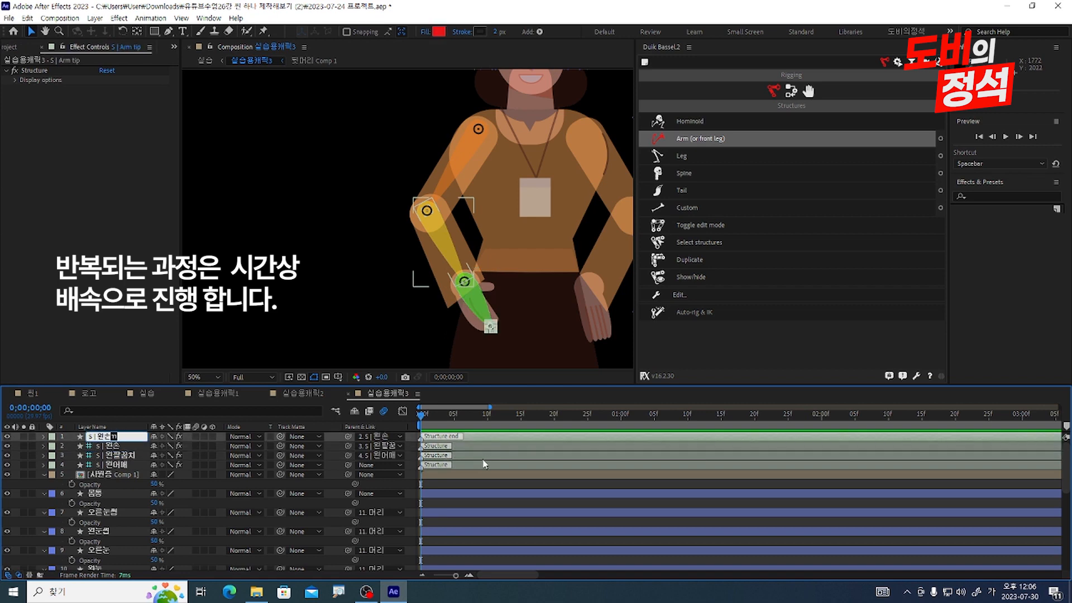
{"action": "type", "text": "끝"}
{"action": "key", "text": "Return"}
Parent the 왼손, 왼어깨 and 왼팔꿈치 artwork layers to their matching structure layers
{"action": "key", "text": "grave"}
{"action": "left_click_drag", "start_coordinate": [348, 336], "coordinate": [112, 99]}
{"action": "left_click", "coordinate": [100, 446]}
{"action": "left_click_drag", "start_coordinate": [347, 318], "coordinate": [112, 118]}
{"action": "left_click_drag", "start_coordinate": [348, 299], "coordinate": [85, 143]}
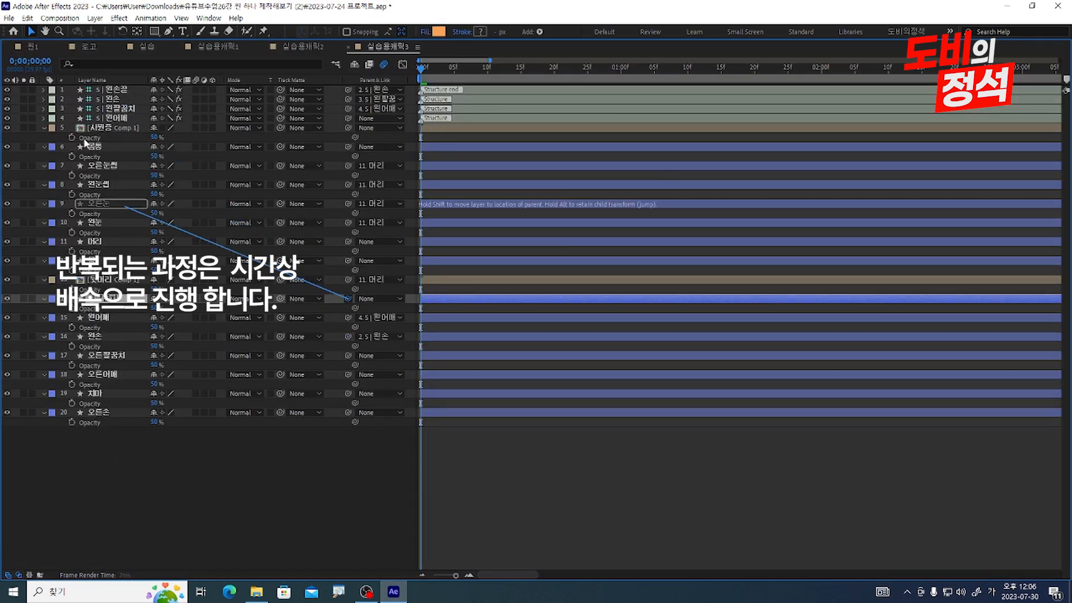
{"action": "key", "text": "grave"}
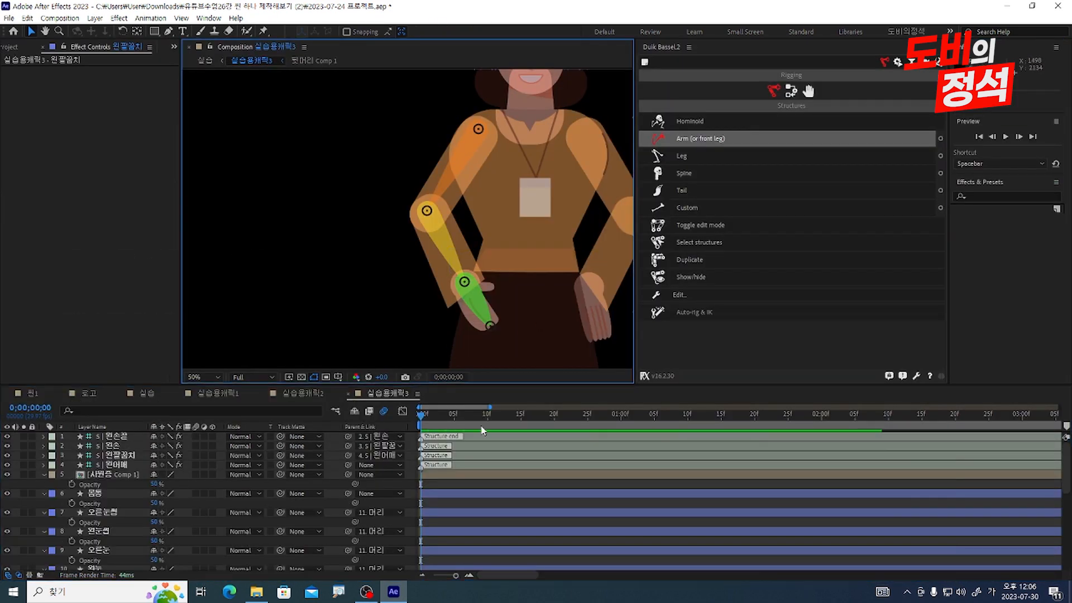
Apply Auto-rig & IK to the four 왼 arm structures, then test-move the hand controller and undo the move
{"action": "left_click", "coordinate": [515, 465]}
{"action": "left_click", "coordinate": [533, 436], "text": "shift"}
{"action": "left_click", "coordinate": [790, 90]}
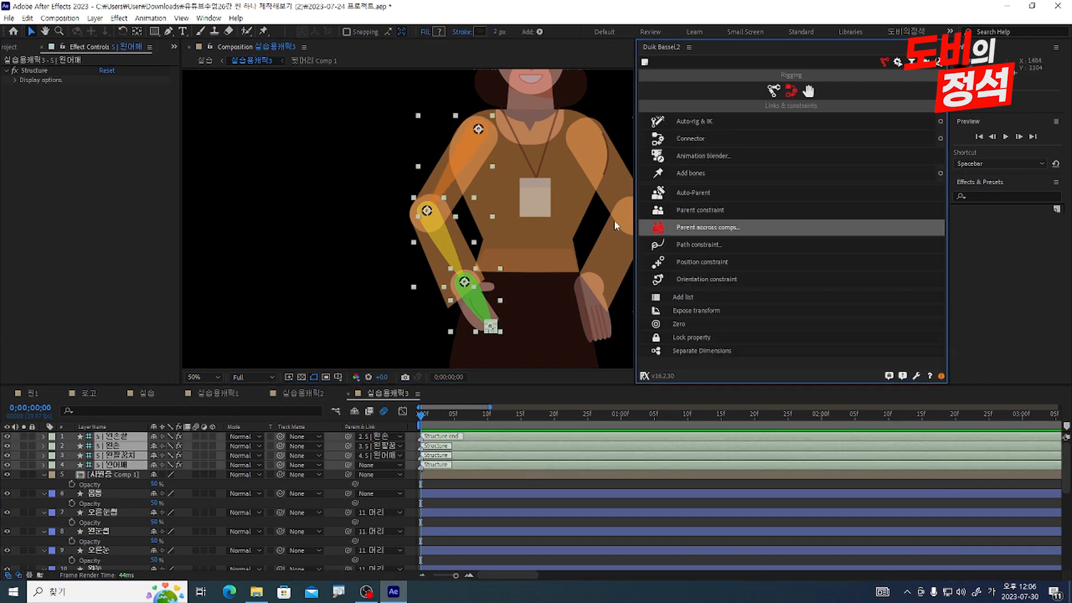
{"action": "left_click", "coordinate": [685, 119]}
{"action": "left_click_drag", "start_coordinate": [458, 281], "coordinate": [474, 246]}
{"action": "key", "text": "ctrl+z"}
Disable Auto-Stretch on the 왼손 controller and zero out its position
{"action": "left_click", "coordinate": [15, 156]}
{"action": "left_click", "coordinate": [102, 165]}
{"action": "scroll", "coordinate": [531, 438], "scroll_direction": "up", "scroll_amount": 1}
{"action": "left_click", "coordinate": [532, 438]}
{"action": "key", "text": "p"}
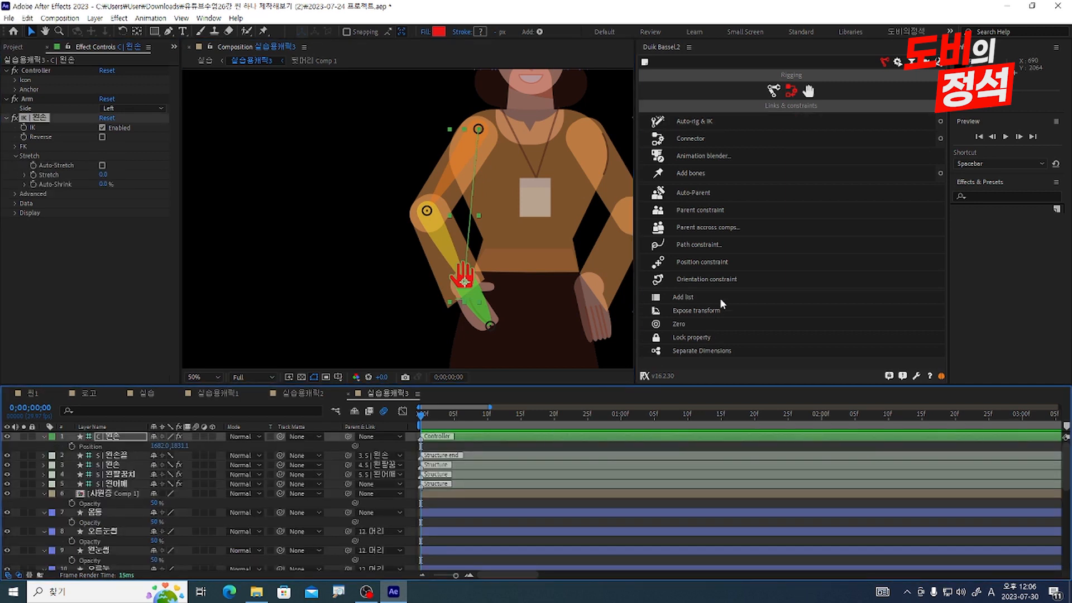
{"action": "left_click", "coordinate": [679, 324]}
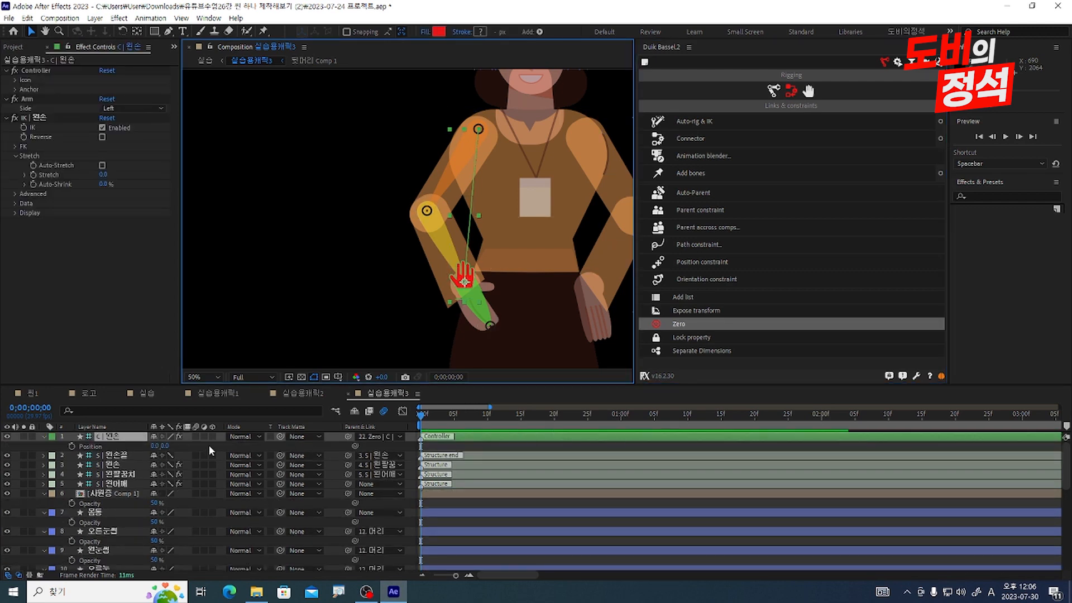
Parent the 오른어깨, 오른손 and 오른팔꿈치 artwork layers to their matching structure layers
{"action": "scroll", "coordinate": [270, 286], "scroll_direction": "down", "scroll_amount": 2}
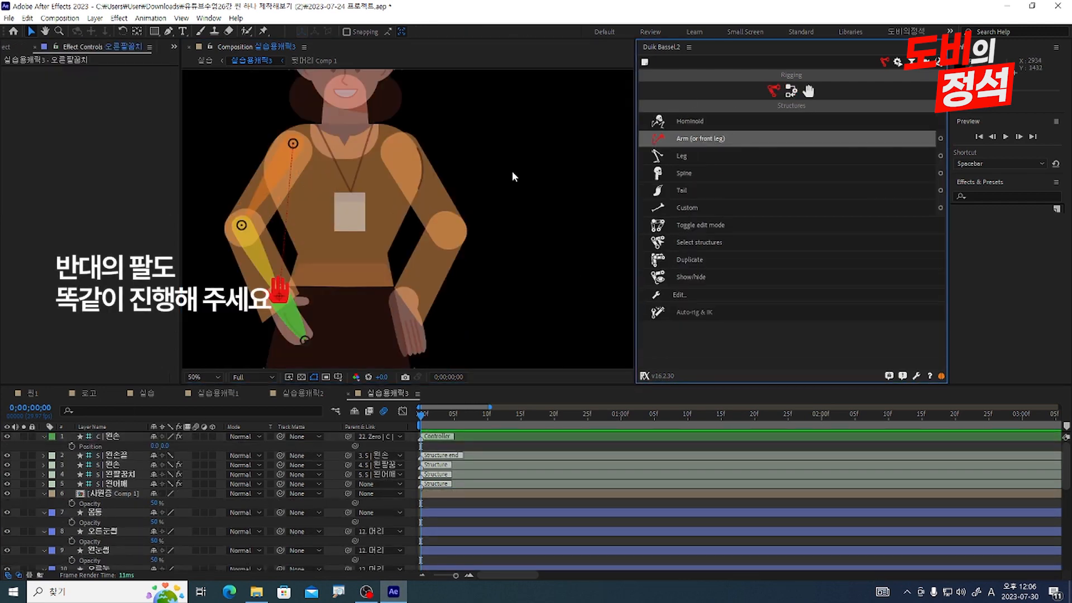
{"action": "scroll", "coordinate": [467, 254], "scroll_direction": "down", "scroll_amount": 2}
{"action": "scroll", "coordinate": [468, 254], "scroll_direction": "up", "scroll_amount": 4}
{"action": "scroll", "coordinate": [582, 292], "scroll_direction": "down", "scroll_amount": 4}
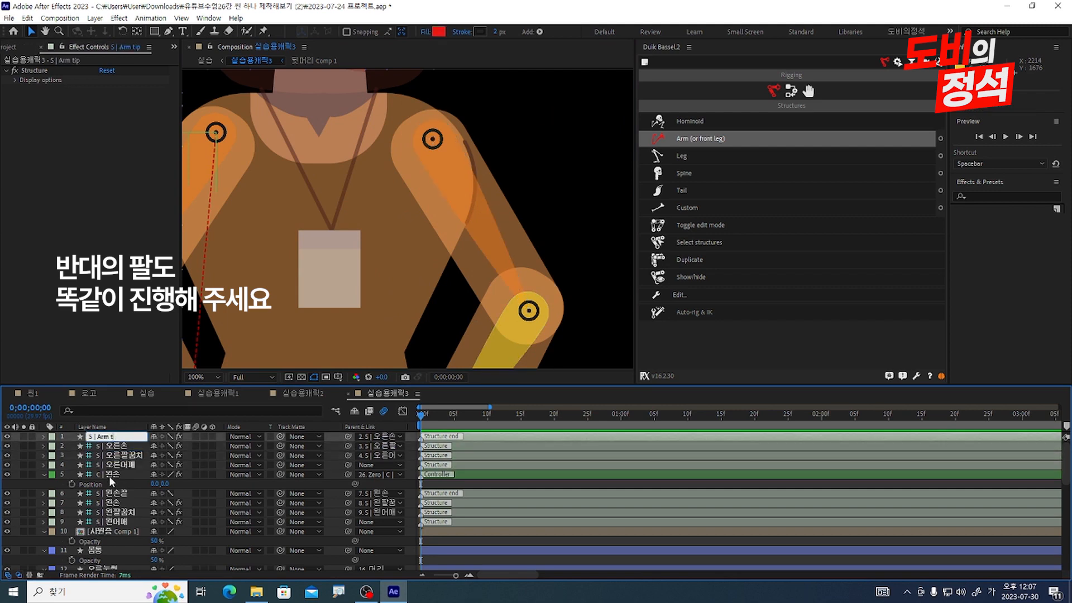
{"action": "key", "text": "grave"}
{"action": "left_click", "coordinate": [345, 432]}
{"action": "left_click_drag", "start_coordinate": [347, 431], "coordinate": [119, 118]}
{"action": "left_click", "coordinate": [112, 469]}
{"action": "left_click_drag", "start_coordinate": [348, 469], "coordinate": [120, 99]}
{"action": "left_click", "coordinate": [111, 412]}
{"action": "left_click_drag", "start_coordinate": [348, 412], "coordinate": [132, 109]}
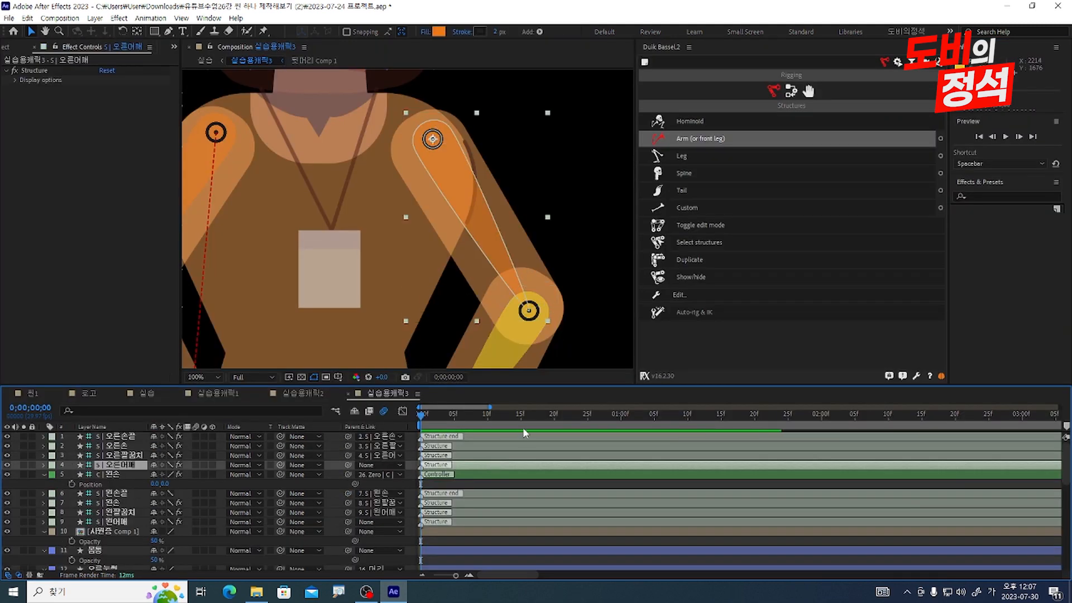
Apply Auto-rig & IK to the four 오른 arm structures, then test-move the hand controller and undo the move
{"action": "left_click", "coordinate": [533, 437], "text": "shift"}
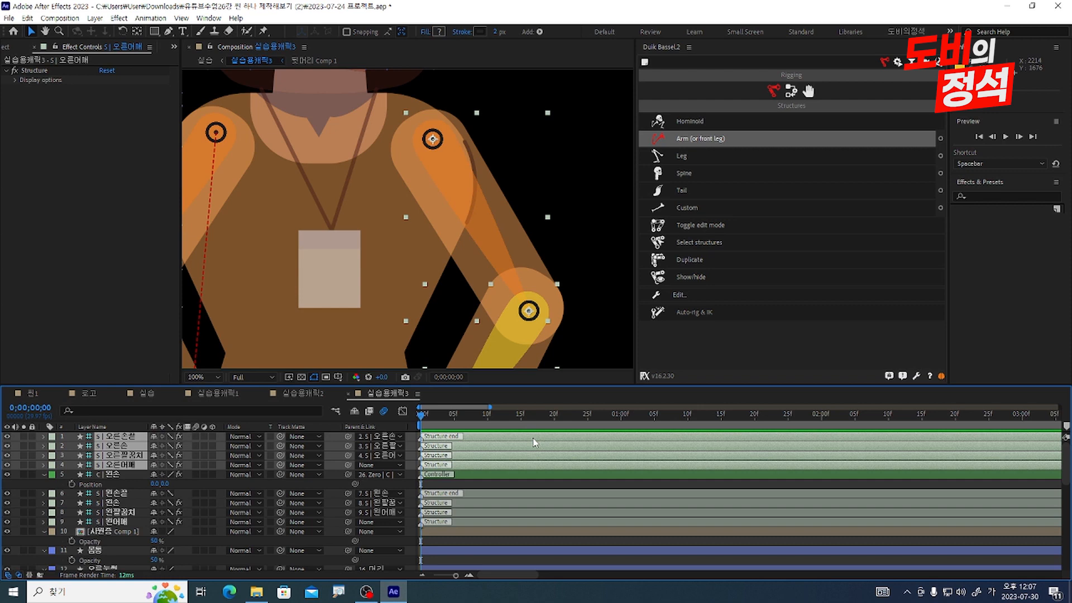
{"action": "left_click", "coordinate": [791, 90]}
{"action": "left_click", "coordinate": [658, 128]}
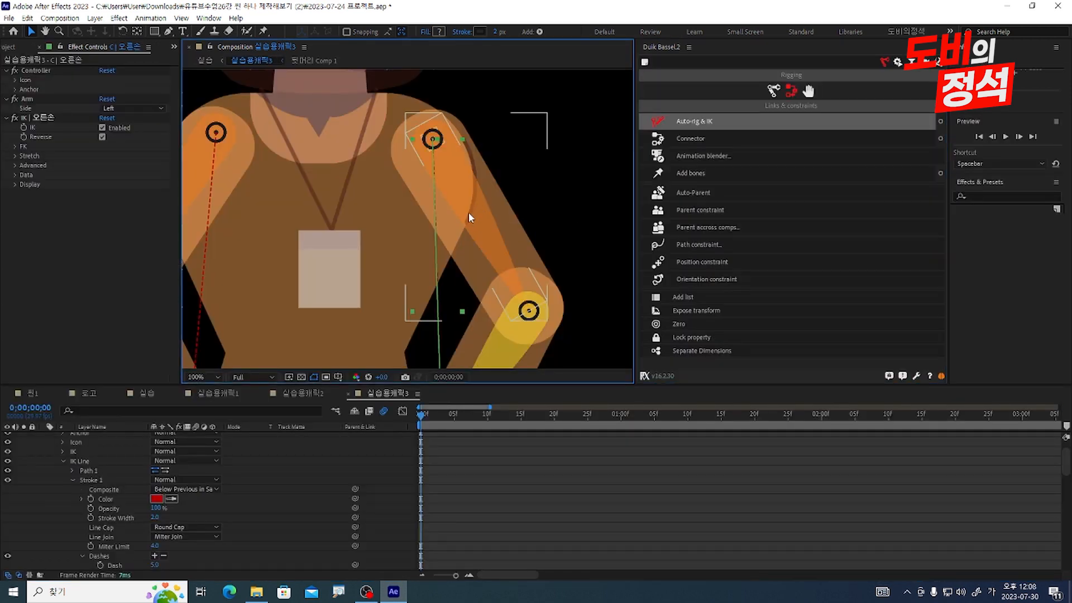
{"action": "scroll", "coordinate": [469, 213], "scroll_direction": "down", "scroll_amount": 3}
{"action": "scroll", "coordinate": [476, 236], "scroll_direction": "up", "scroll_amount": 1}
{"action": "left_click_drag", "start_coordinate": [457, 244], "coordinate": [525, 240]}
{"action": "key", "text": "ctrl+z"}
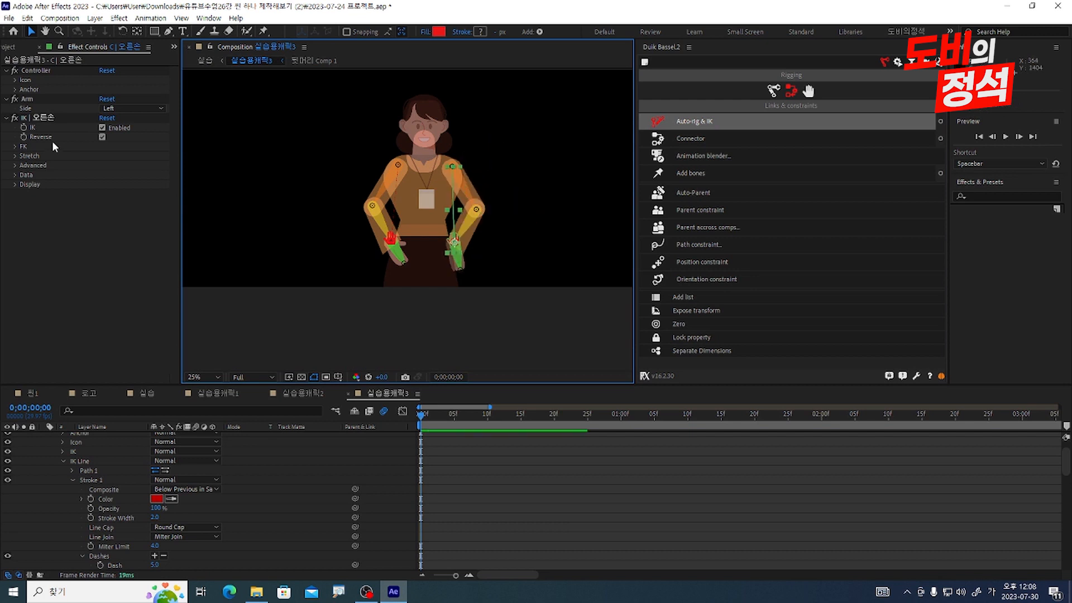
Disable Auto-Stretch on the 오른손 controller and zero out its position
{"action": "left_click", "coordinate": [36, 171]}
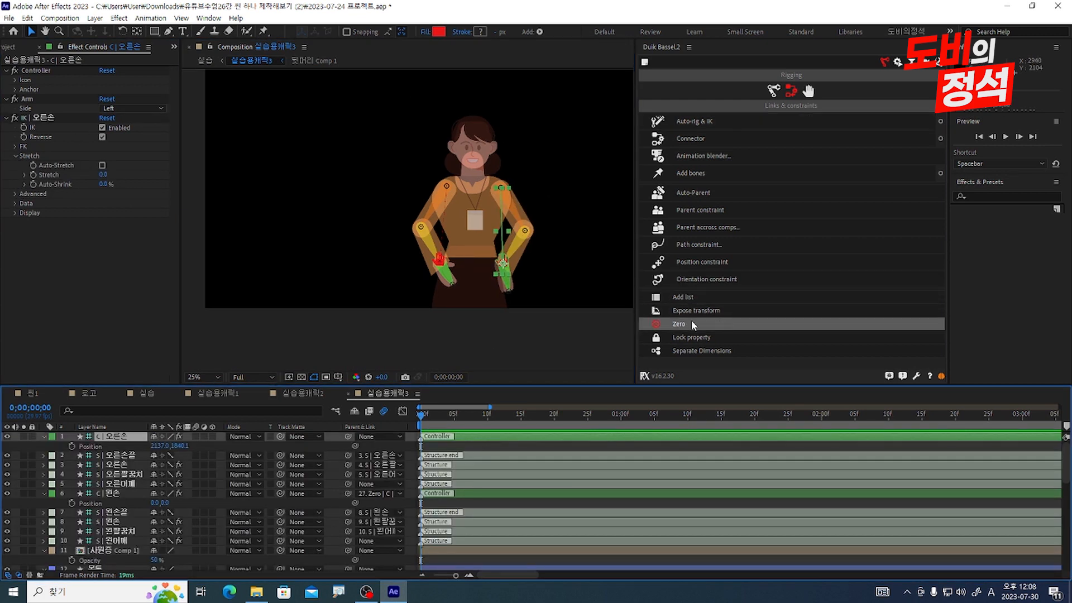
{"action": "left_click", "coordinate": [678, 323]}
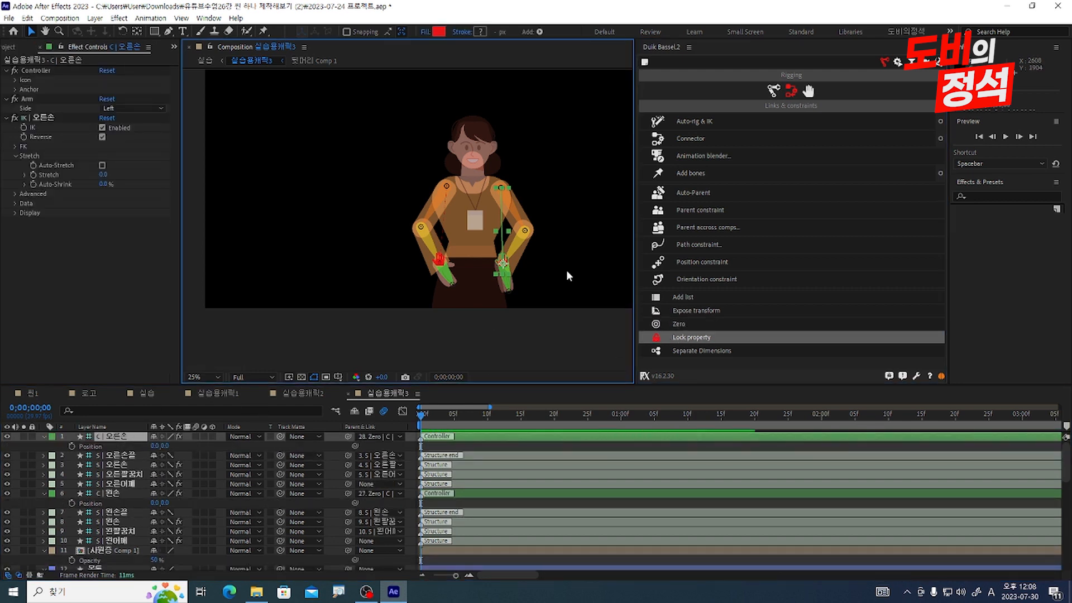
Set Position keyframes at frame 10 on the 왼손 and 오른손 controllers and bring both layers to the top of the layer order
{"action": "scroll", "coordinate": [480, 154], "scroll_direction": "up", "scroll_amount": 4}
{"action": "scroll", "coordinate": [463, 234], "scroll_direction": "down", "scroll_amount": 2}
{"action": "left_click", "coordinate": [454, 288]}
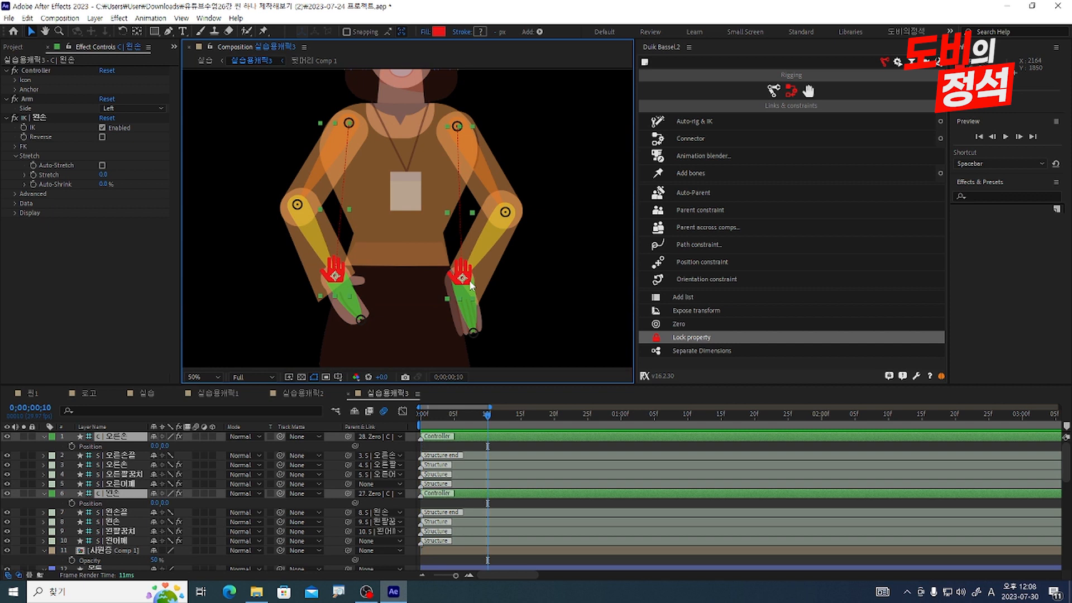
{"action": "key", "text": "alt+shift+p"}
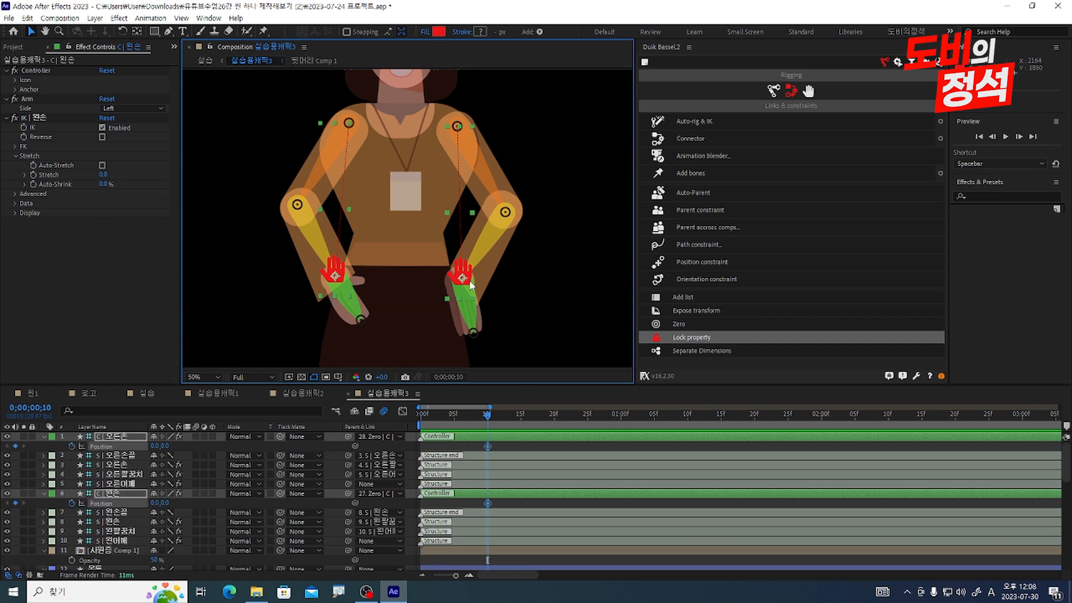
{"action": "key", "text": "ctrl+shift+bracketright"}
At frame 0, move the 왼손 controller to about -100, 40 and the 오른손 controller to about 40, 52
{"action": "key", "text": "Home"}
{"action": "left_click_drag", "start_coordinate": [347, 270], "coordinate": [307, 286]}
{"action": "left_click_drag", "start_coordinate": [459, 280], "coordinate": [474, 289]}
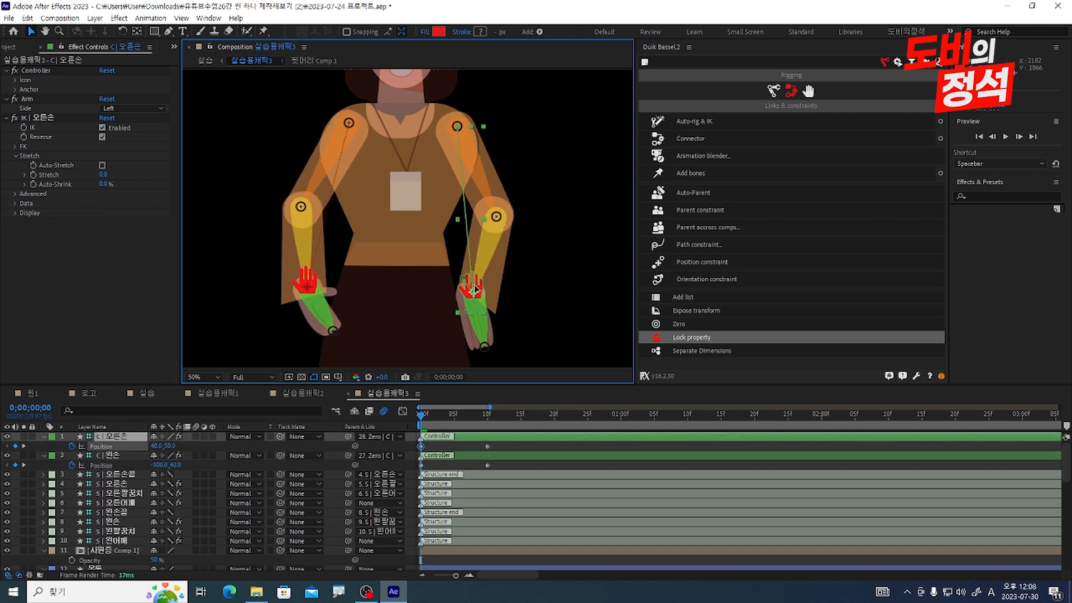
At frame 6, move the 왼손 controller to about 74, -18 and the 오른손 controller to about -2, -109
{"action": "left_click_drag", "start_coordinate": [431, 419], "coordinate": [461, 416]}
{"action": "left_click_drag", "start_coordinate": [329, 284], "coordinate": [358, 272]}
{"action": "left_click_drag", "start_coordinate": [464, 288], "coordinate": [463, 249]}
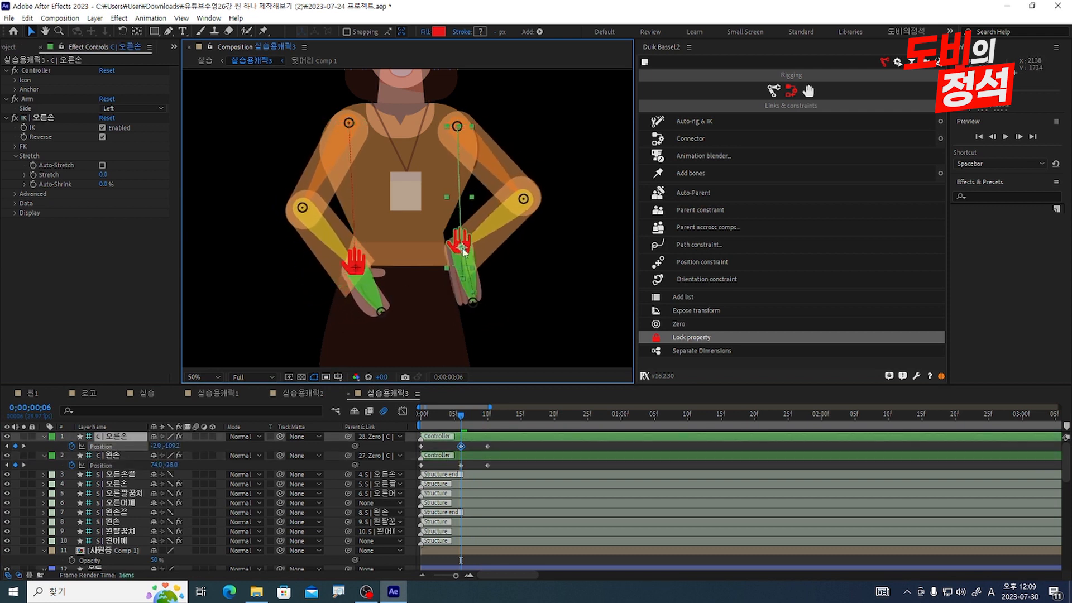
Apply Easy Ease to all Position keyframes of both hand controllers, reshape their speed curves for a stronger ease, and preview from the start
{"action": "key", "text": "space"}
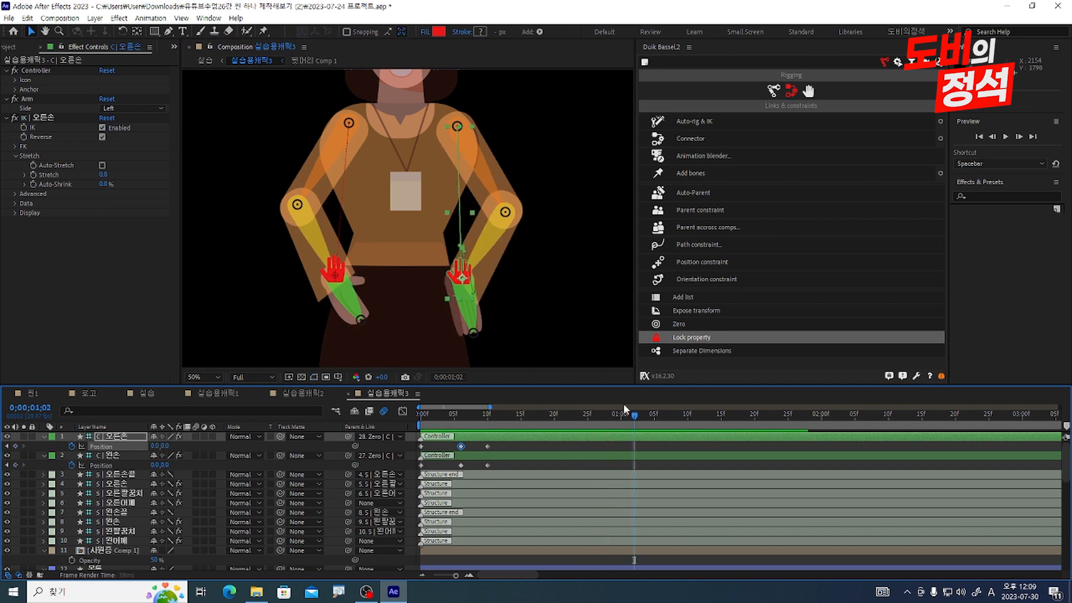
{"action": "key", "text": "space"}
{"action": "left_click_drag", "start_coordinate": [505, 444], "coordinate": [364, 469]}
{"action": "key", "text": "F9"}
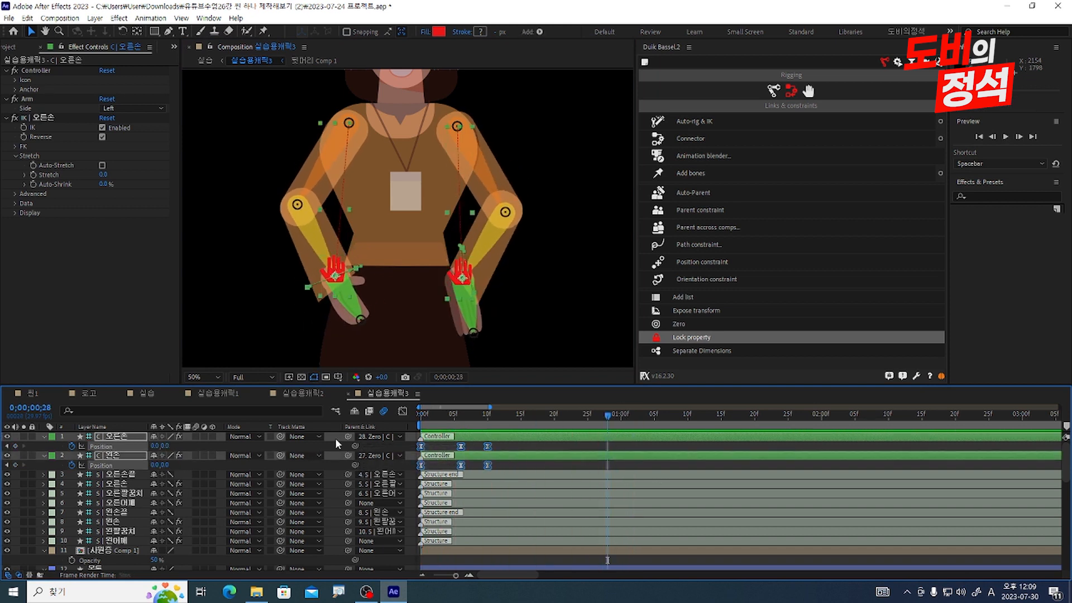
{"action": "left_click", "coordinate": [402, 411]}
{"action": "left_click_drag", "start_coordinate": [417, 506], "coordinate": [439, 540]}
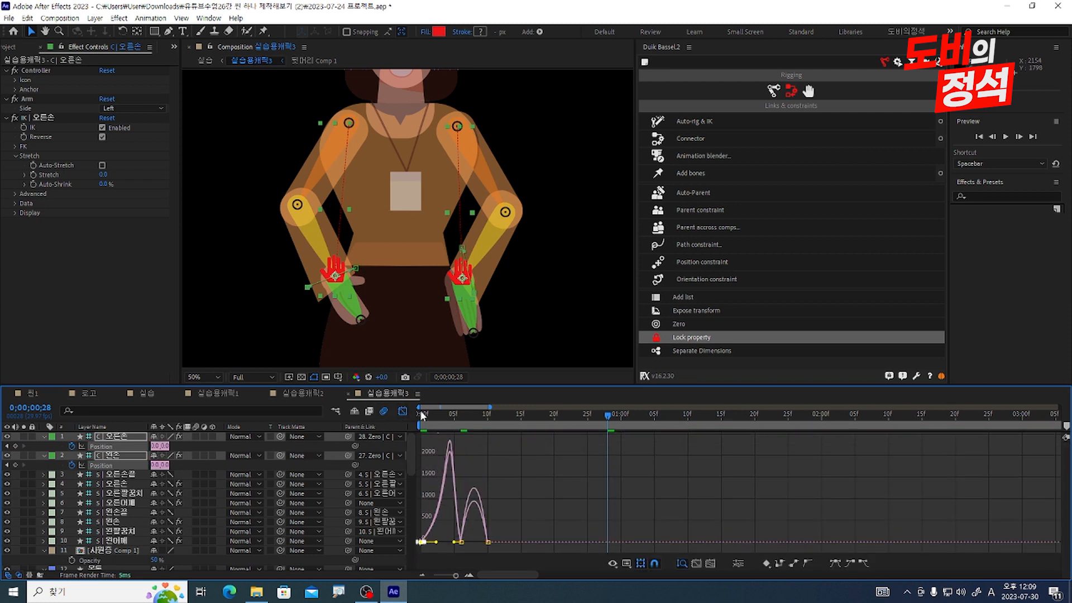
{"action": "key", "text": "shift+F3"}
{"action": "key", "text": "Home"}
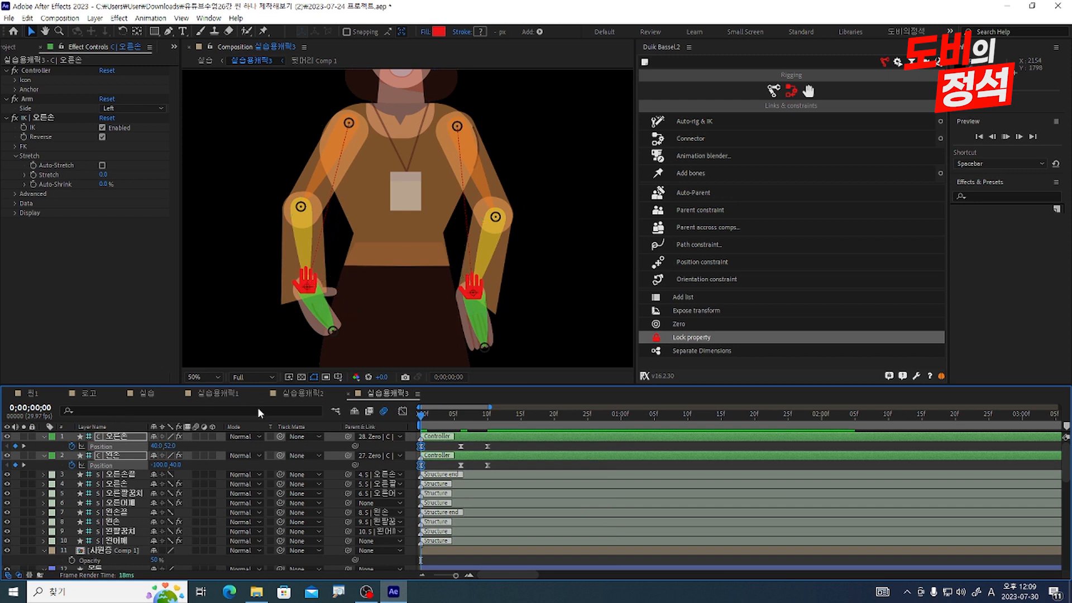
Return to the first frame and solo the 뒷머리 Comp 1 layer
{"action": "left_click", "coordinate": [581, 258]}
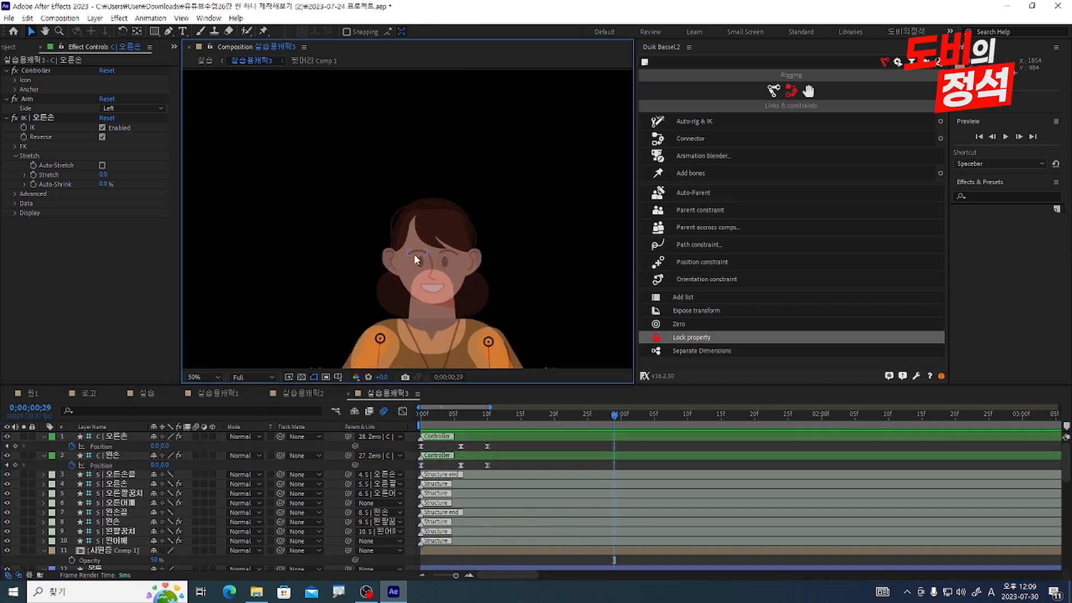
{"action": "scroll", "coordinate": [543, 501], "scroll_direction": "down", "scroll_amount": 10}
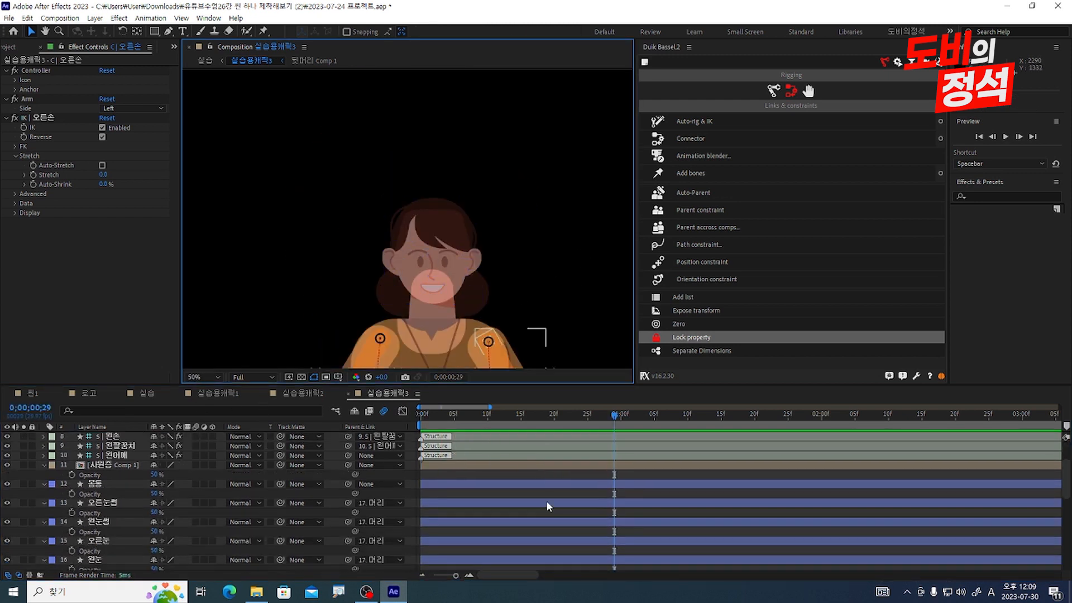
{"action": "left_click_drag", "start_coordinate": [594, 419], "coordinate": [311, 433]}
{"action": "left_click", "coordinate": [502, 254]}
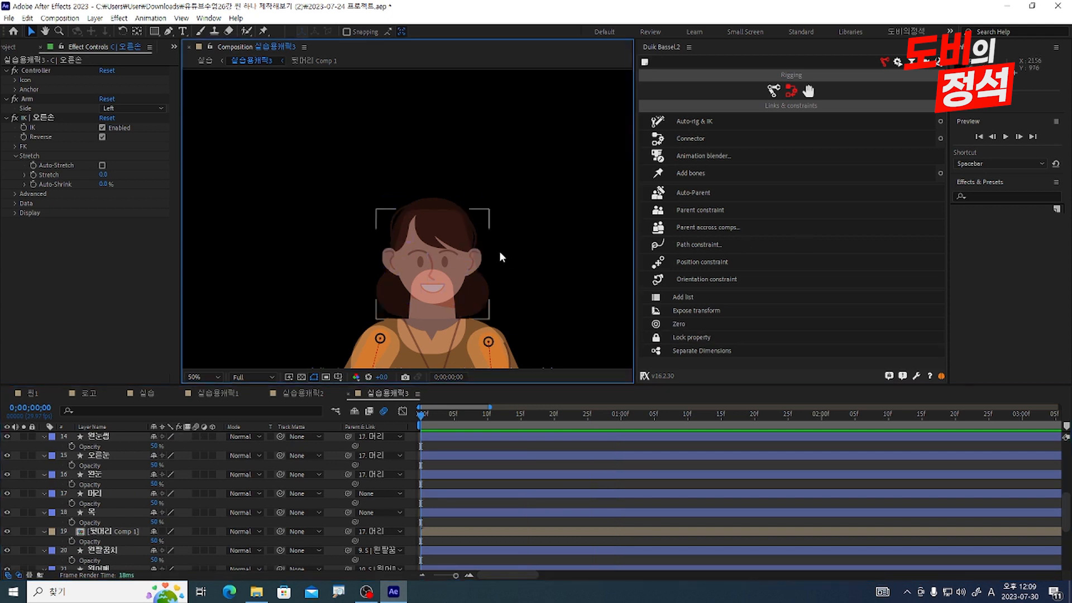
{"action": "scroll", "coordinate": [498, 263], "scroll_direction": "down", "scroll_amount": 3}
{"action": "scroll", "coordinate": [486, 293], "scroll_direction": "up", "scroll_amount": 3}
{"action": "left_click", "coordinate": [536, 249]}
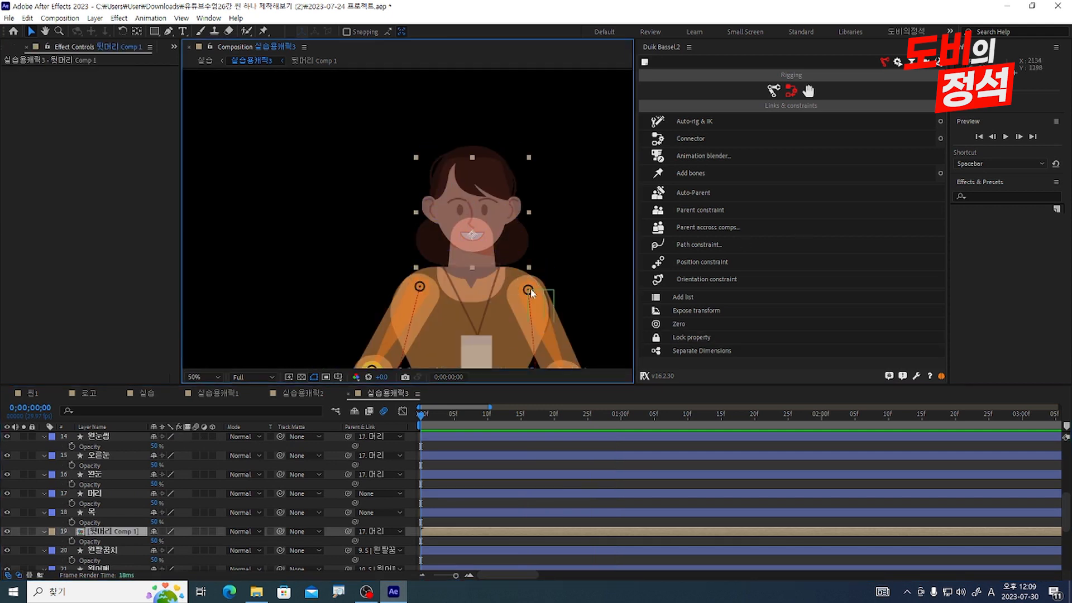
{"action": "left_click_drag", "start_coordinate": [518, 245], "coordinate": [603, 202]}
{"action": "key", "text": "ctrl+z"}
{"action": "left_click", "coordinate": [24, 531]}
{"action": "scroll", "coordinate": [489, 248], "scroll_direction": "up", "scroll_amount": 2}
{"action": "scroll", "coordinate": [490, 254], "scroll_direction": "down", "scroll_amount": 2}
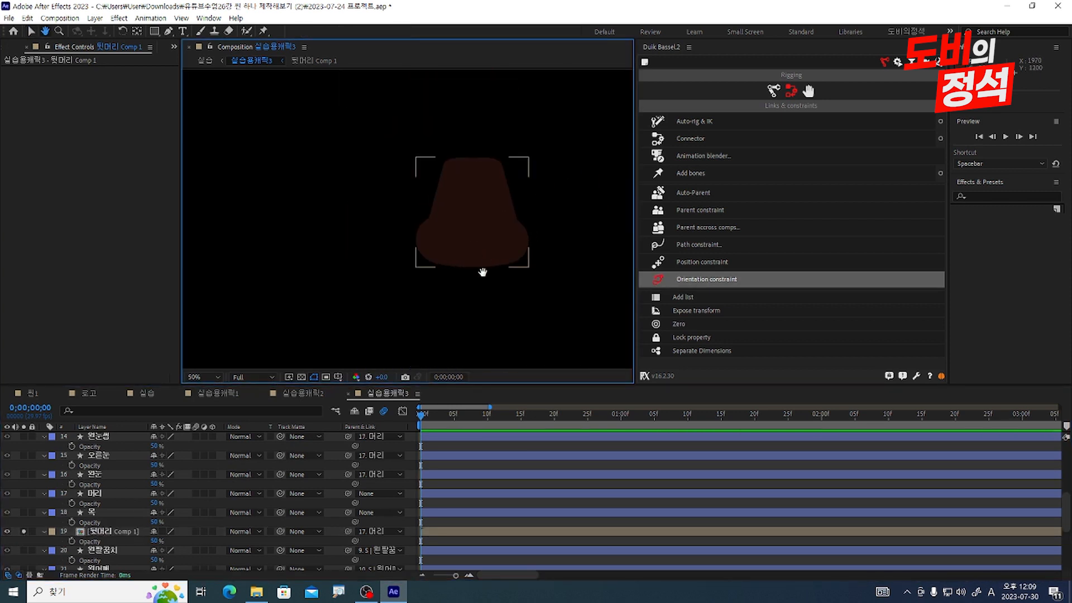
Place three puppet pins along the vertical centre of the back hair, at its bottom, middle and top
{"action": "left_click", "coordinate": [484, 307]}
{"action": "left_click", "coordinate": [263, 32]}
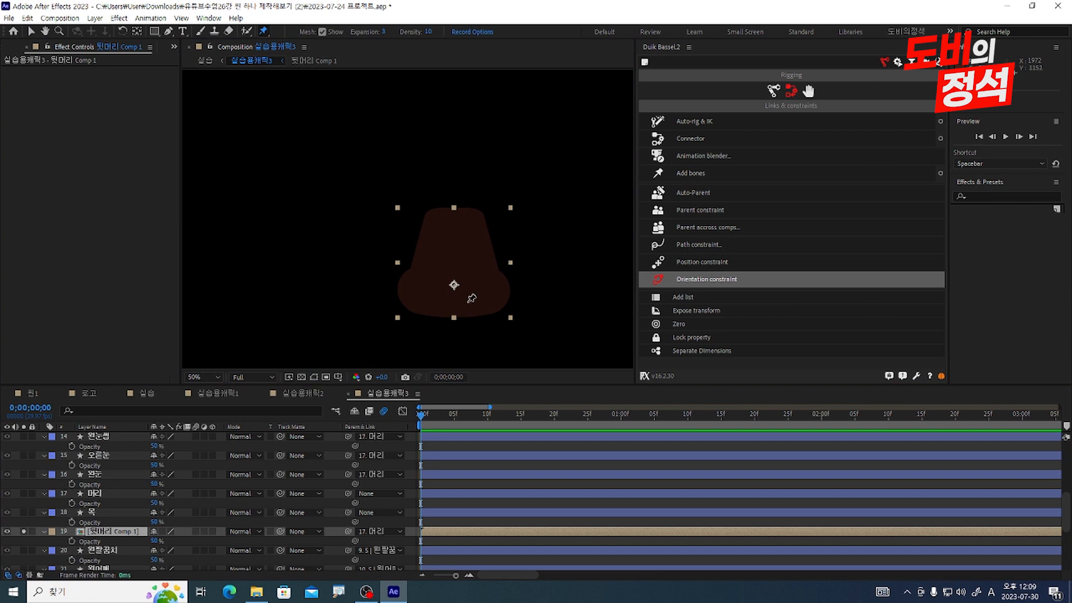
{"action": "left_click", "coordinate": [454, 299]}
{"action": "left_click", "coordinate": [456, 253]}
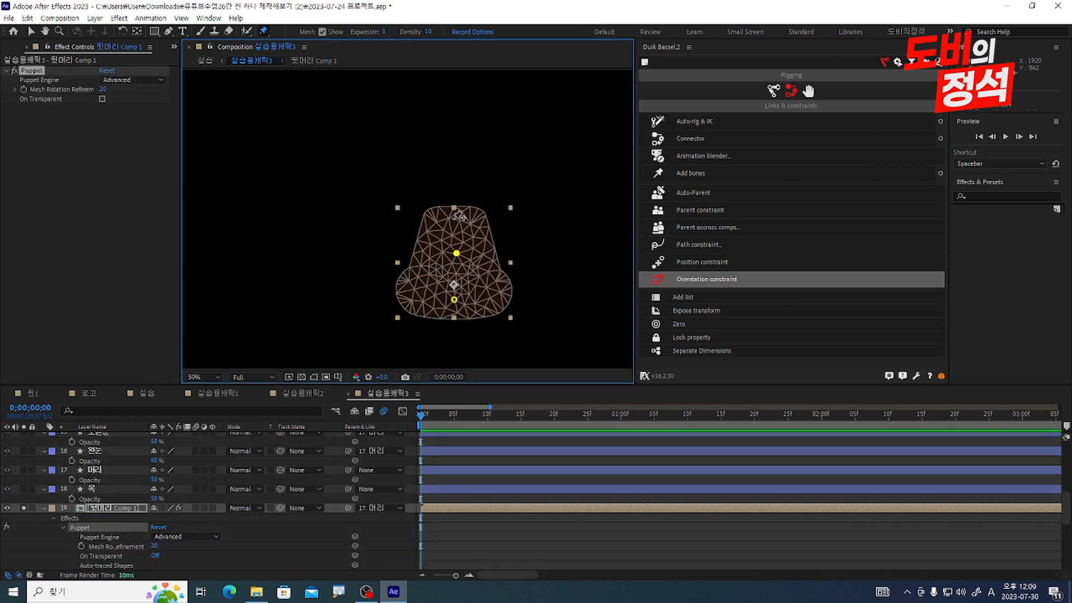
{"action": "left_click", "coordinate": [455, 216]}
Add Duik bones to the three back-hair puppet pins, apply Auto-rig & IK to the bones, and test-move the controller
{"action": "left_click", "coordinate": [522, 510]}
{"action": "key", "text": "u"}
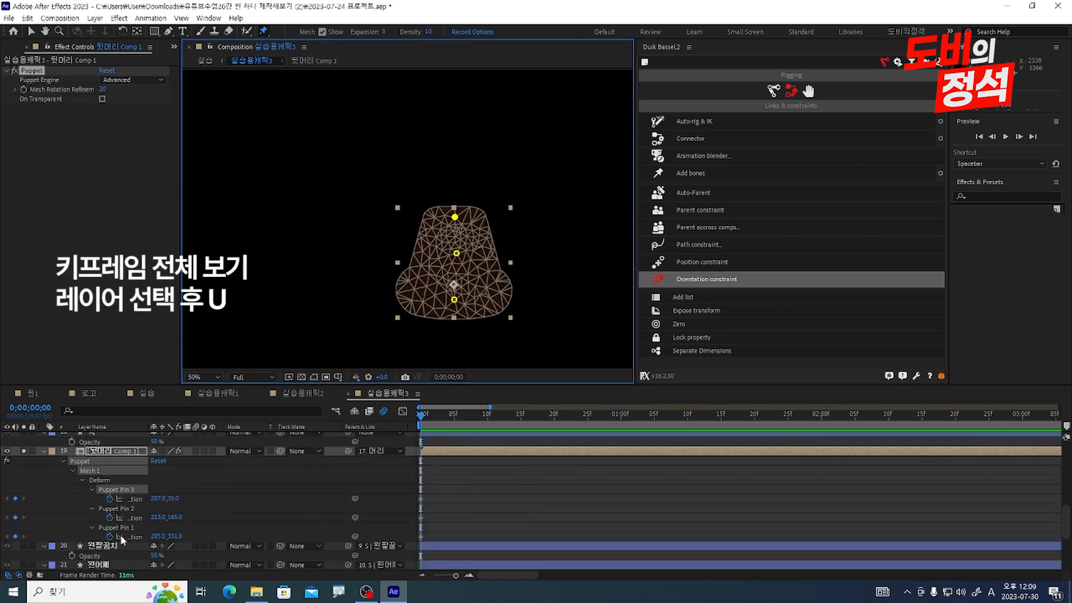
{"action": "left_click", "coordinate": [131, 491], "text": "ctrl"}
{"action": "left_click", "coordinate": [699, 179]}
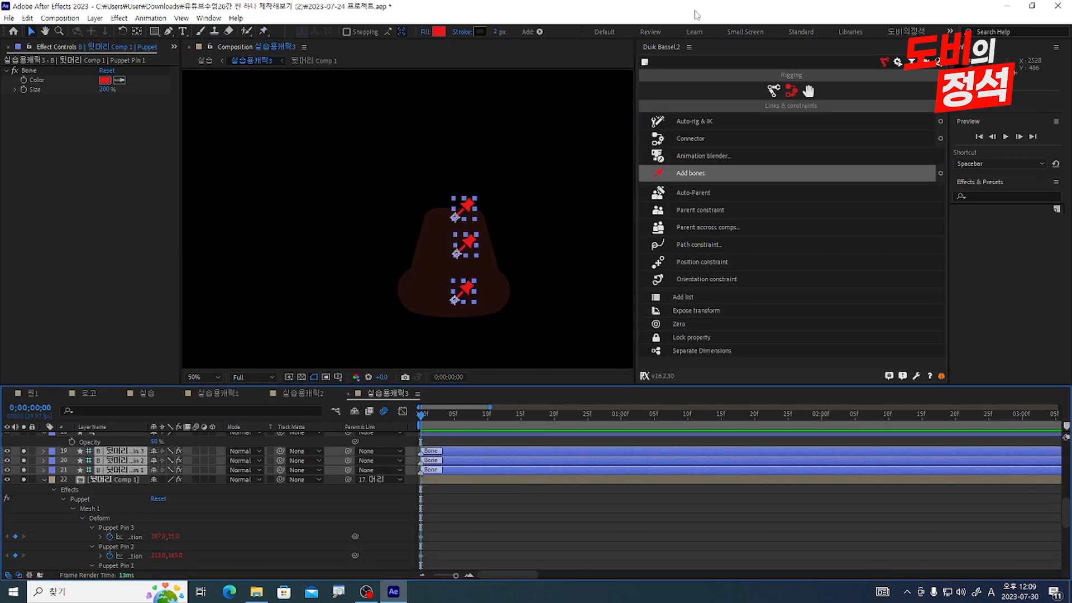
{"action": "left_click", "coordinate": [703, 121]}
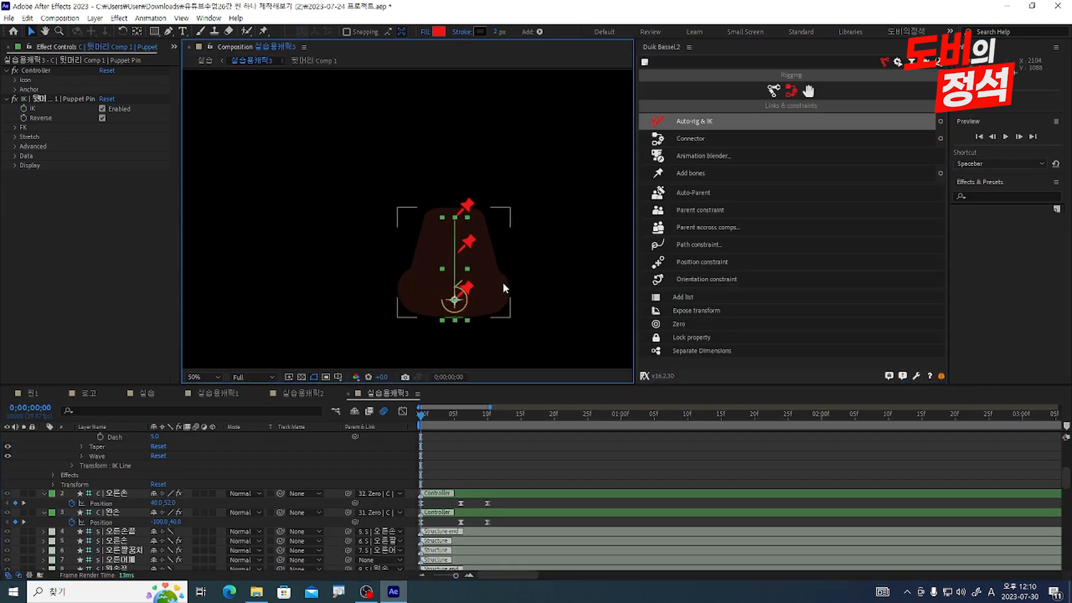
{"action": "left_click_drag", "start_coordinate": [455, 300], "coordinate": [562, 285]}
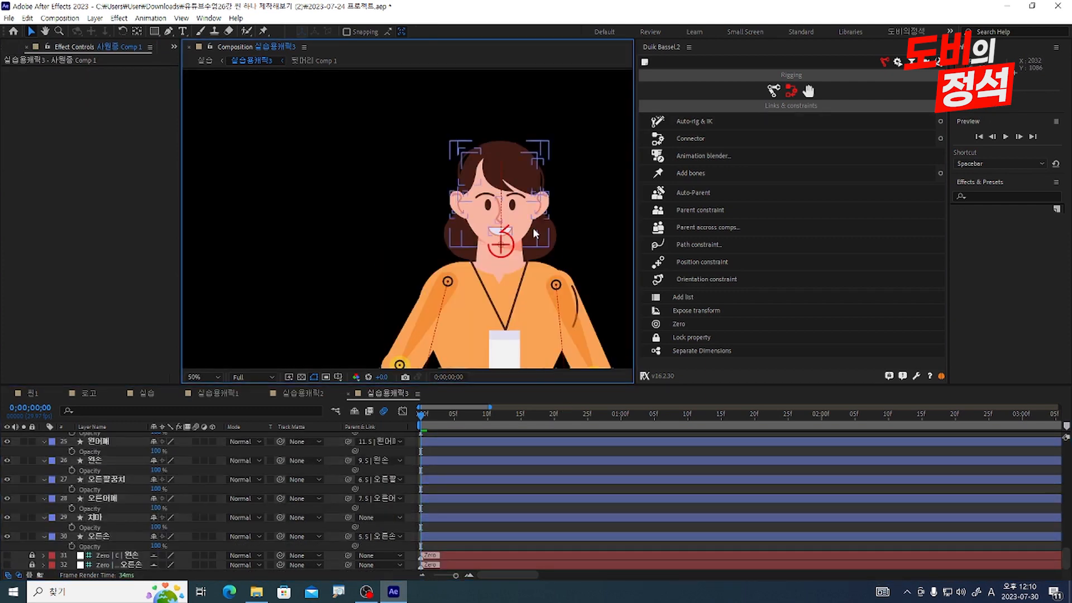
Nudge the 머리 layer down and up to test whether the back hair follows, leaving the head slightly raised
{"action": "left_click", "coordinate": [533, 229]}
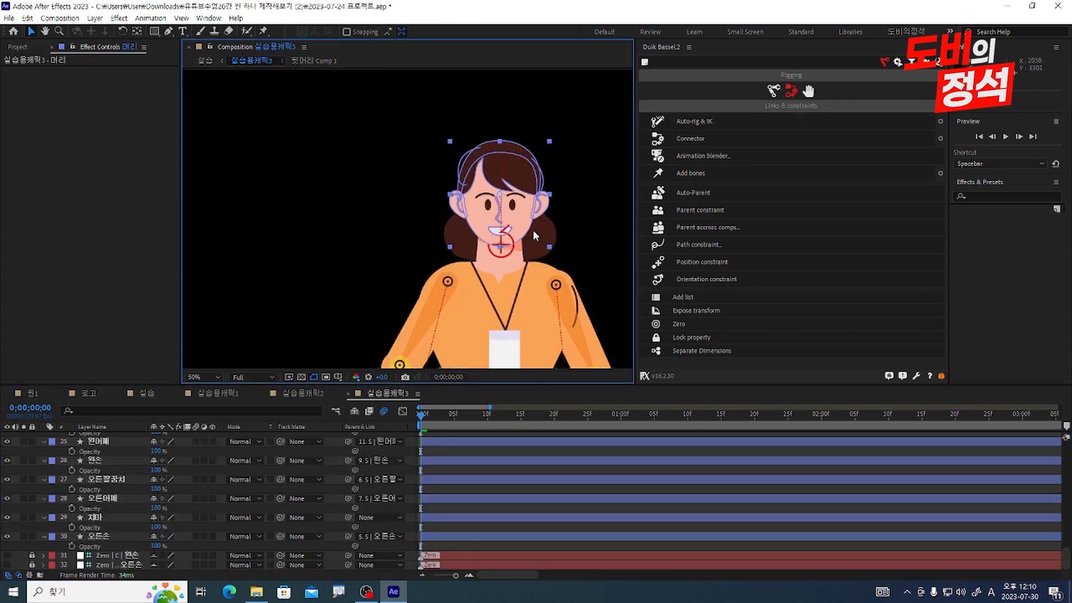
{"action": "key", "text": "shift+Down"}
{"action": "key", "text": "shift+Up"}
{"action": "key", "text": "shift+Down"}
{"action": "key", "text": "shift+Down"}
{"action": "key", "text": "shift+Down"}
{"action": "key", "text": "shift+Down"}
{"action": "key", "text": "shift+Down"}
{"action": "key", "text": "shift+Down"}
{"action": "key", "text": "shift+Up"}
{"action": "key", "text": "shift+Up"}
{"action": "key", "text": "shift+Up"}
{"action": "key", "text": "shift+Up"}
{"action": "key", "text": "shift+Up"}
{"action": "key", "text": "shift+Up"}
{"action": "key", "text": "shift+Up"}
{"action": "key", "text": "shift+Up"}
{"action": "key", "text": "shift+Up"}
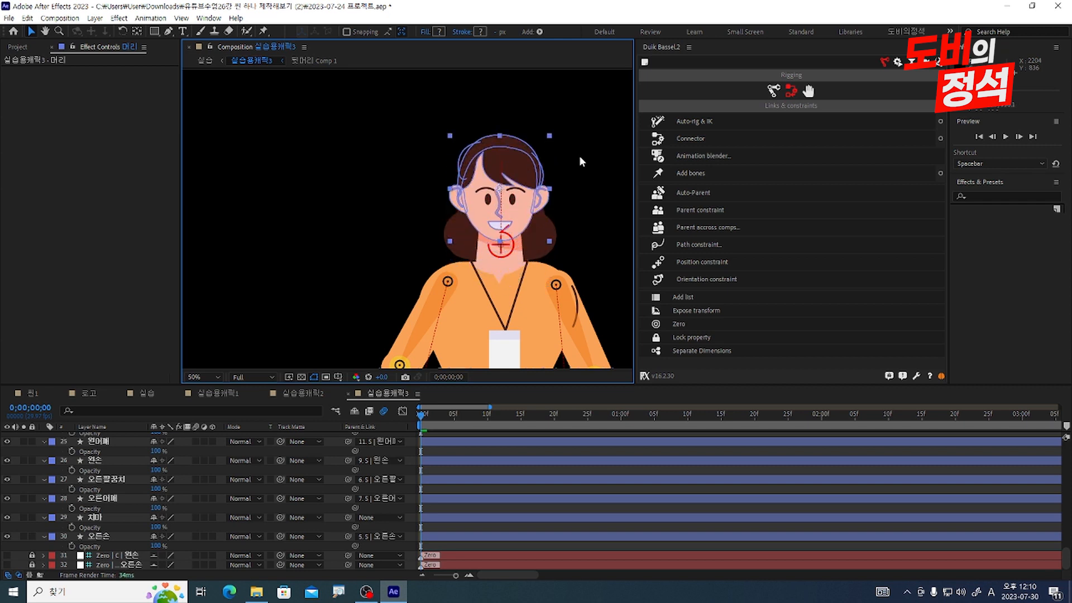
{"action": "left_click", "coordinate": [578, 159]}
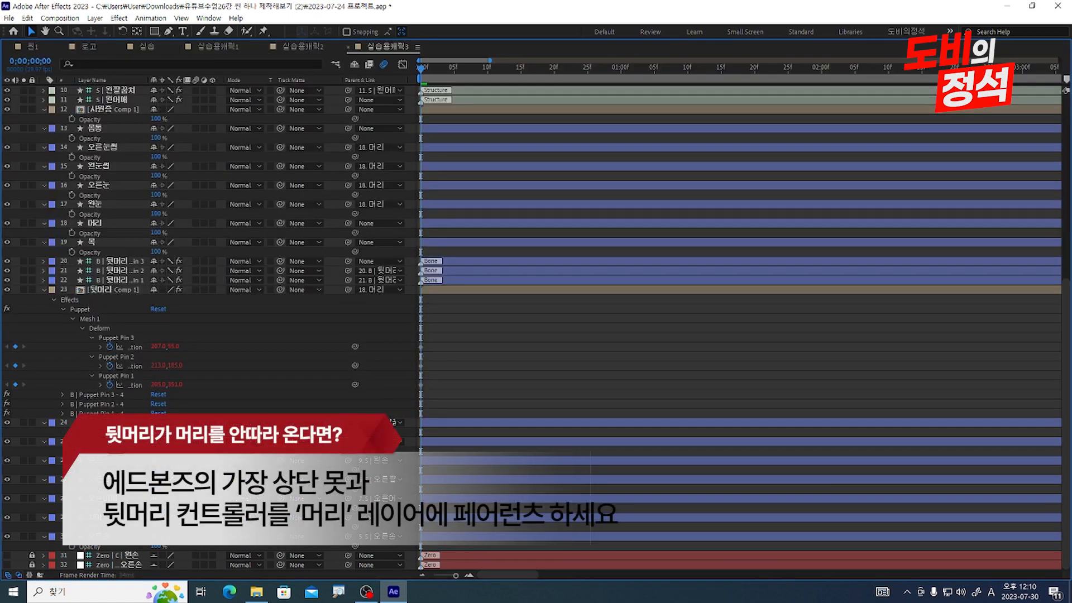
Parent the topmost 뒷머리 bone (Puppet Pin 3) and the 뒷머리 controller to the 머리 layer
{"action": "left_click", "coordinate": [112, 262]}
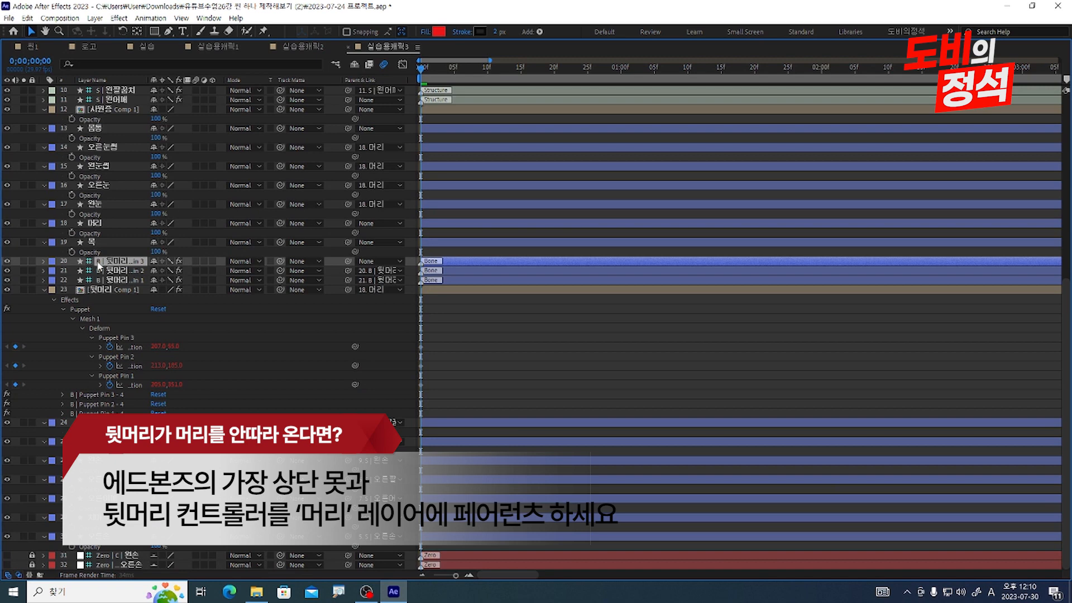
{"action": "scroll", "coordinate": [237, 216], "scroll_direction": "up", "scroll_amount": 10}
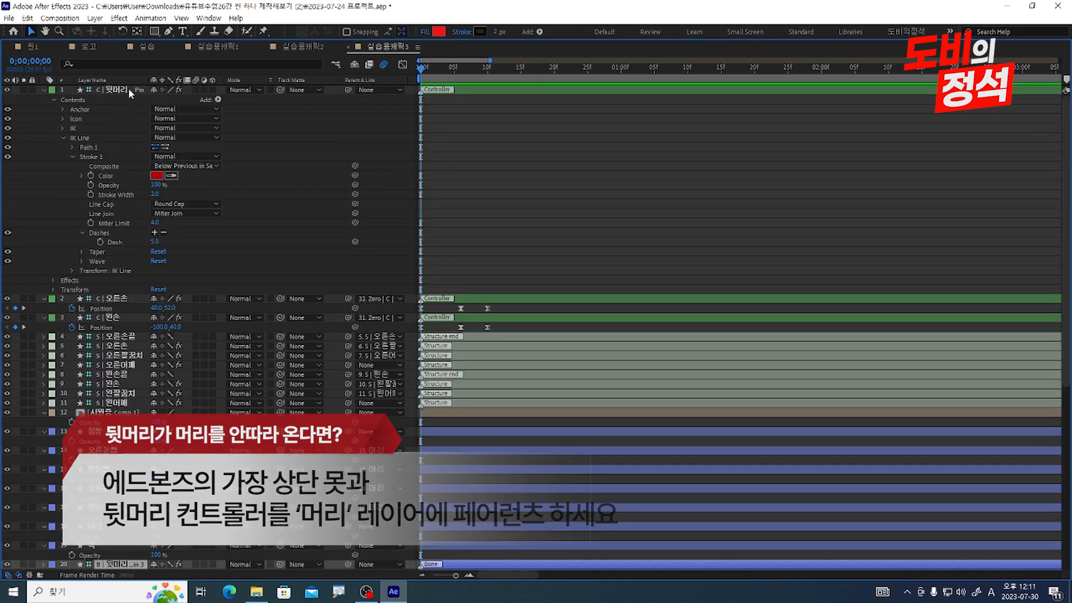
{"action": "scroll", "coordinate": [301, 198], "scroll_direction": "down", "scroll_amount": 8}
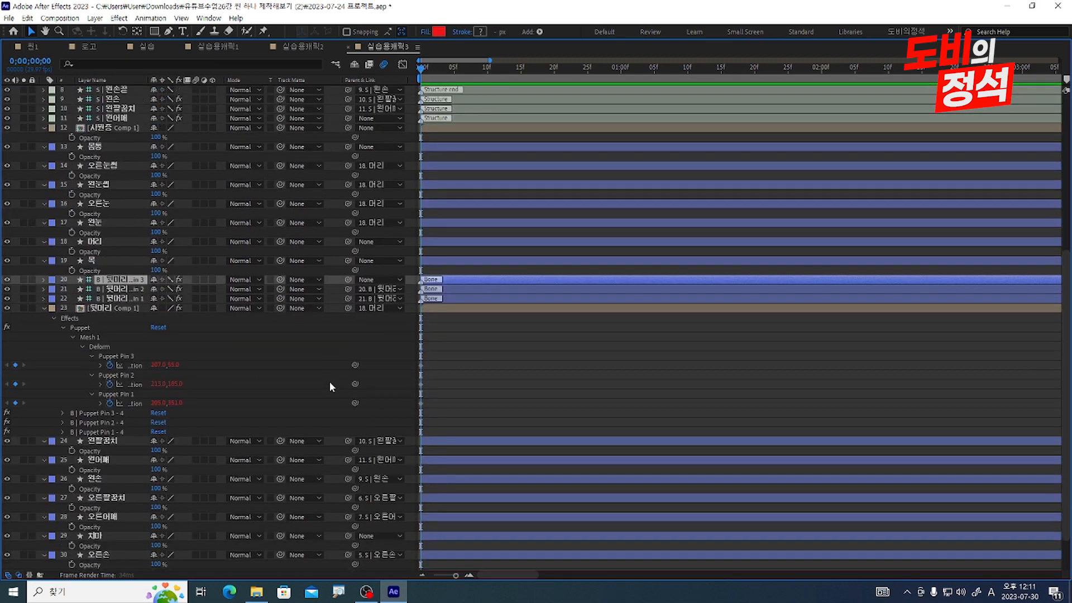
{"action": "scroll", "coordinate": [330, 381], "scroll_direction": "down", "scroll_amount": 2}
{"action": "left_click_drag", "start_coordinate": [347, 261], "coordinate": [102, 225]}
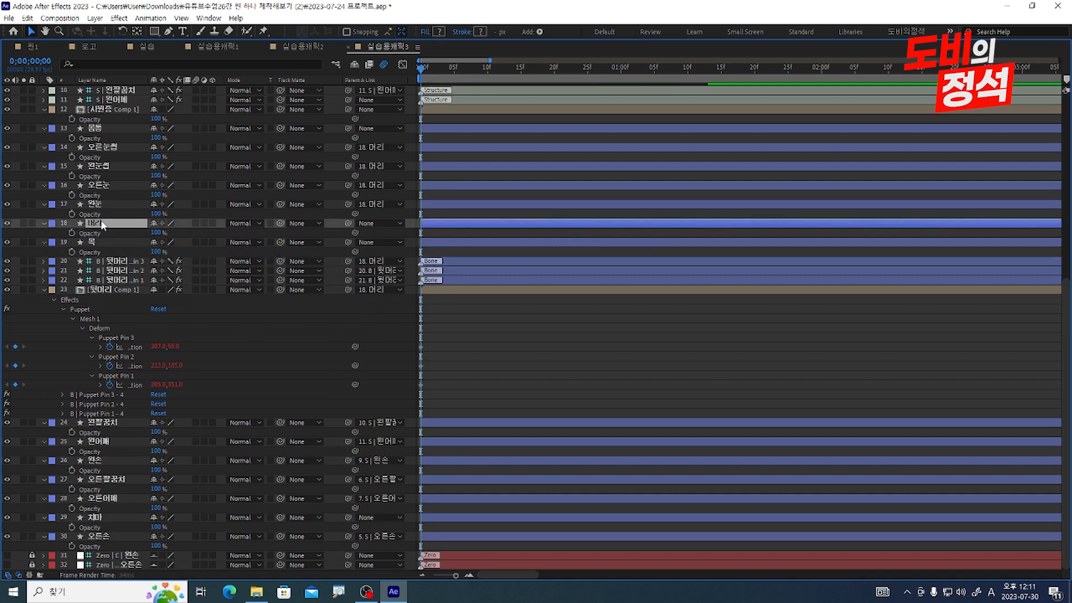
{"action": "key", "text": "grave"}
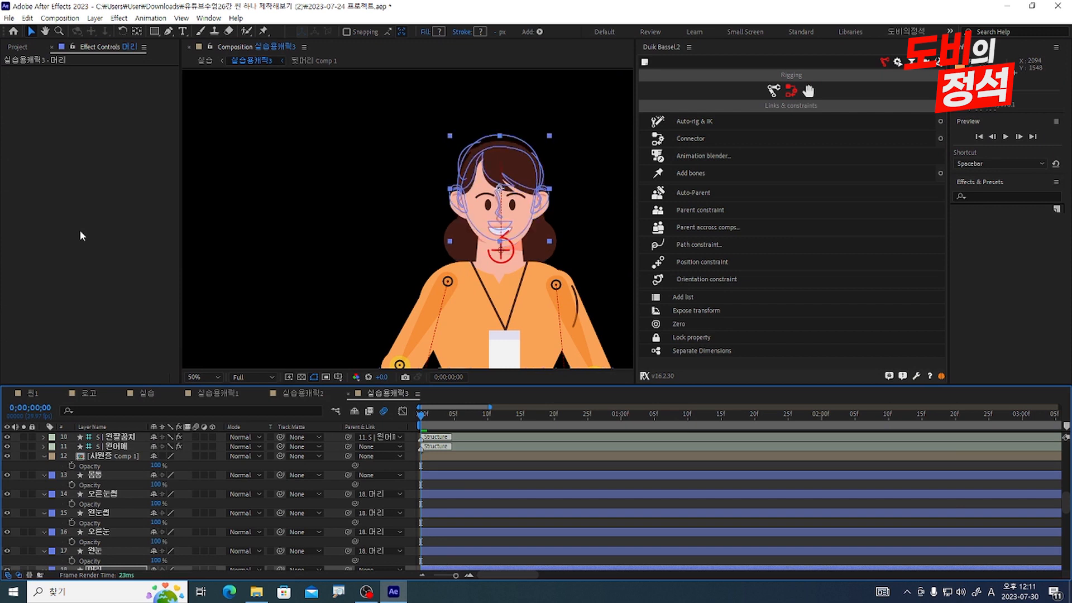
{"action": "left_click", "coordinate": [216, 176]}
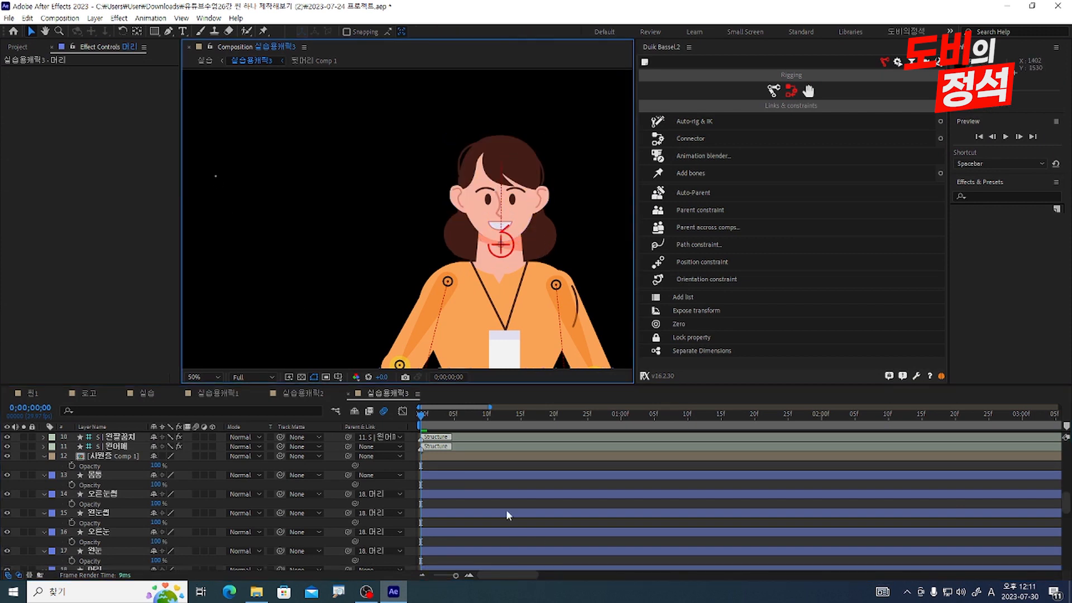
Set a Position keyframe on the 머리 layer at frame 6
{"action": "key", "text": "comma"}
{"action": "left_click_drag", "start_coordinate": [425, 414], "coordinate": [463, 418]}
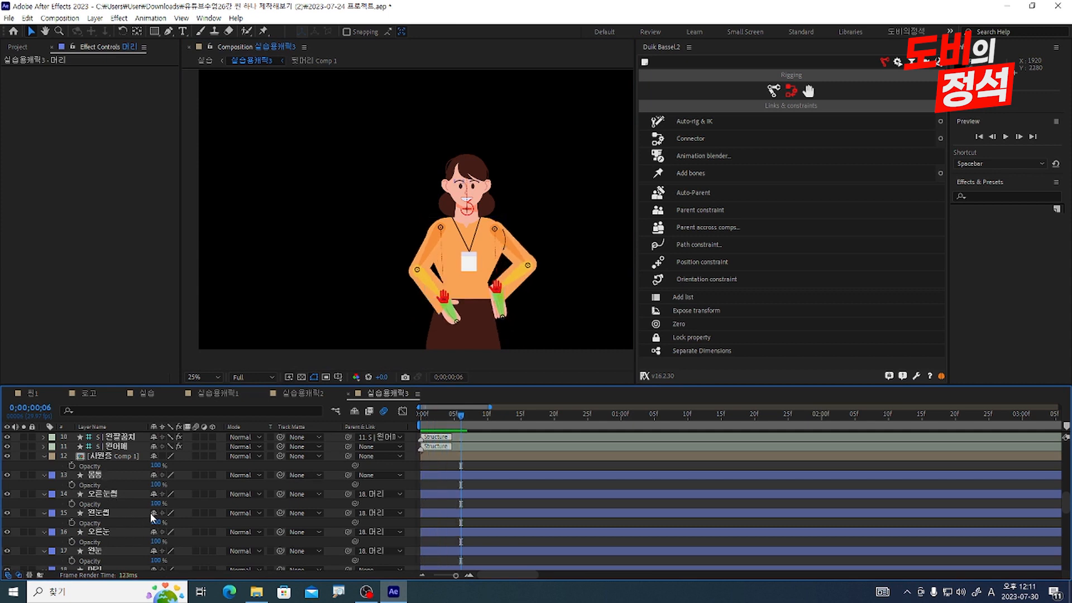
{"action": "scroll", "coordinate": [335, 503], "scroll_direction": "down", "scroll_amount": 3}
{"action": "left_click", "coordinate": [469, 484]}
{"action": "key", "text": "alt+shift+p"}
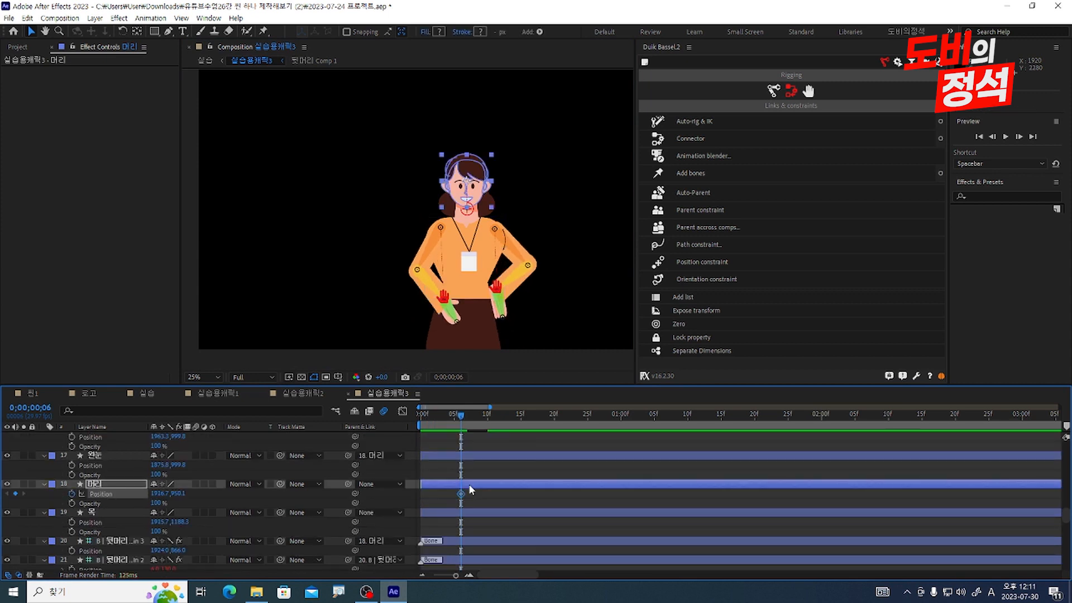
Lower the 머리 layer by 40 px at frame 16 to add a second Position keyframe
{"action": "key", "text": "shift+Page_Down"}
{"action": "key", "text": "shift+Down"}
{"action": "key", "text": "shift+Down"}
{"action": "key", "text": "shift+Down"}
{"action": "key", "text": "shift+Down"}
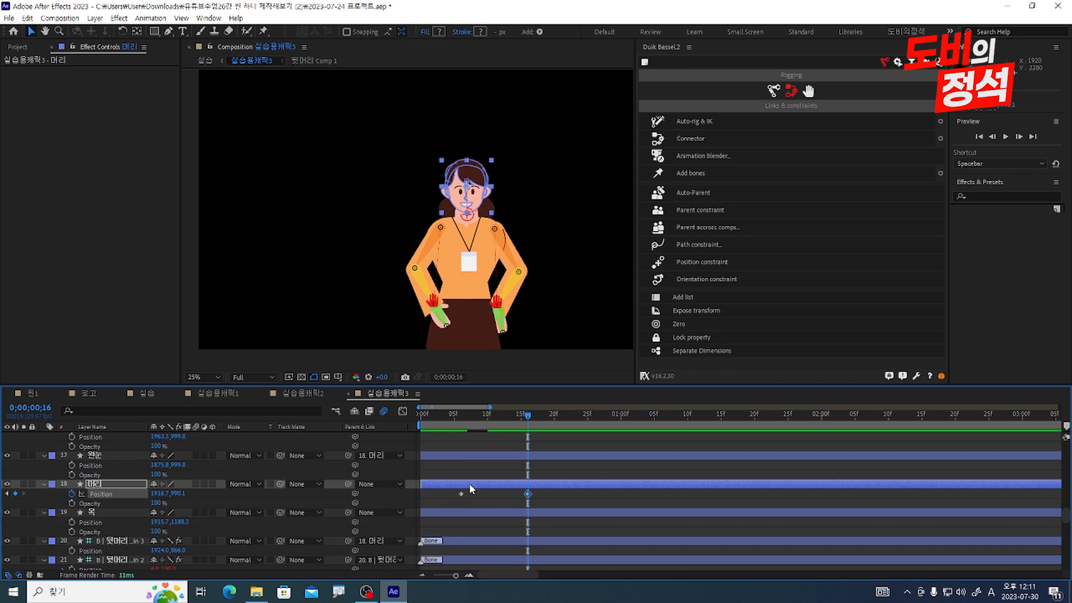
Raise the 머리 layer by 40 px at frame 26 to add a third Position keyframe
{"action": "key", "text": "shift+Page_Down"}
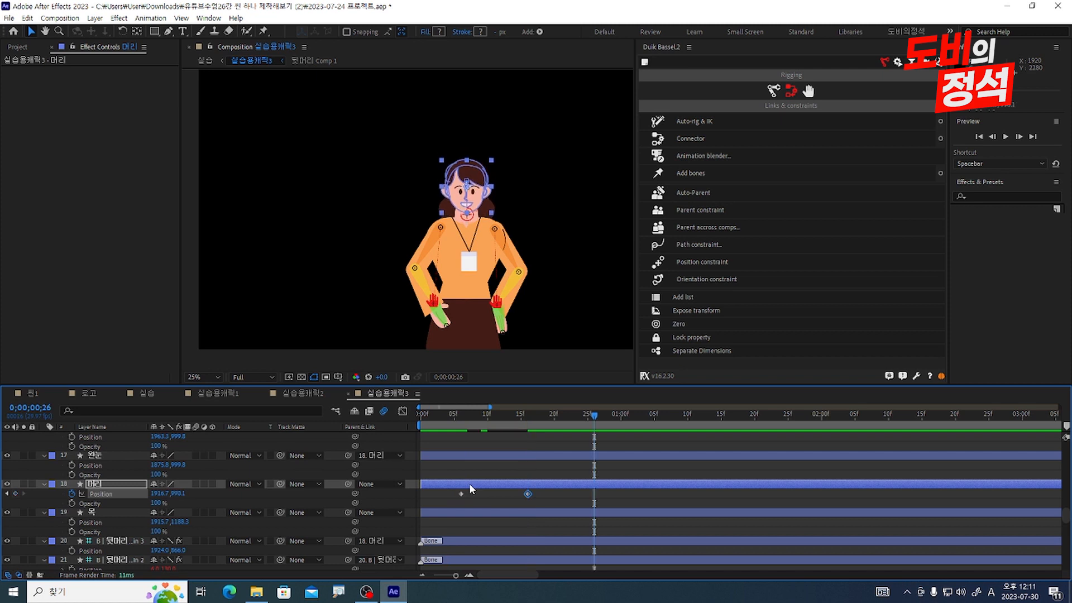
{"action": "key", "text": "shift+Up"}
{"action": "key", "text": "shift+Up"}
{"action": "key", "text": "shift+Up"}
{"action": "key", "text": "shift+Up"}
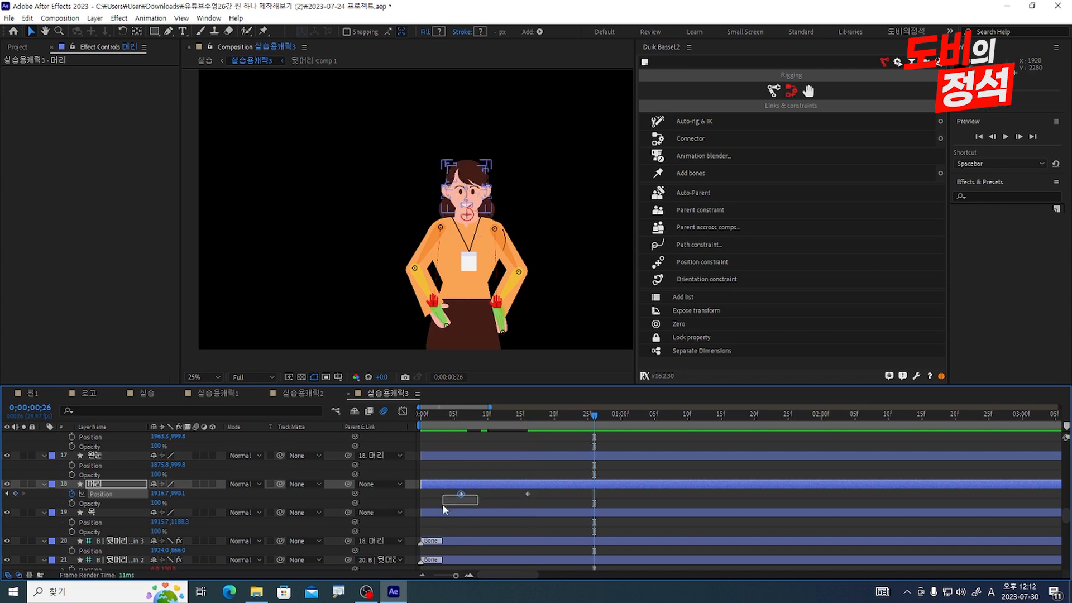
Ease the three 머리 Position keyframes, adjust their speed curve in the graph editor, and preview the head movement from the start
{"action": "left_click_drag", "start_coordinate": [624, 494], "coordinate": [407, 515]}
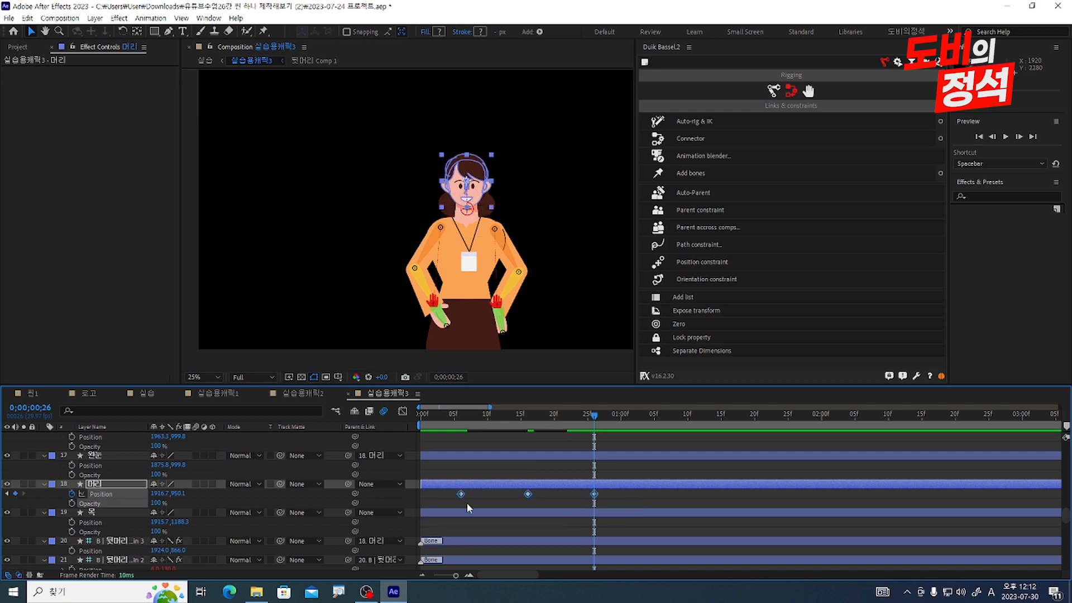
{"action": "left_click", "coordinate": [403, 411]}
{"action": "left_click_drag", "start_coordinate": [440, 553], "coordinate": [487, 544]}
{"action": "left_click", "coordinate": [402, 411]}
{"action": "left_click_drag", "start_coordinate": [447, 416], "coordinate": [189, 438]}
{"action": "key", "text": "space"}
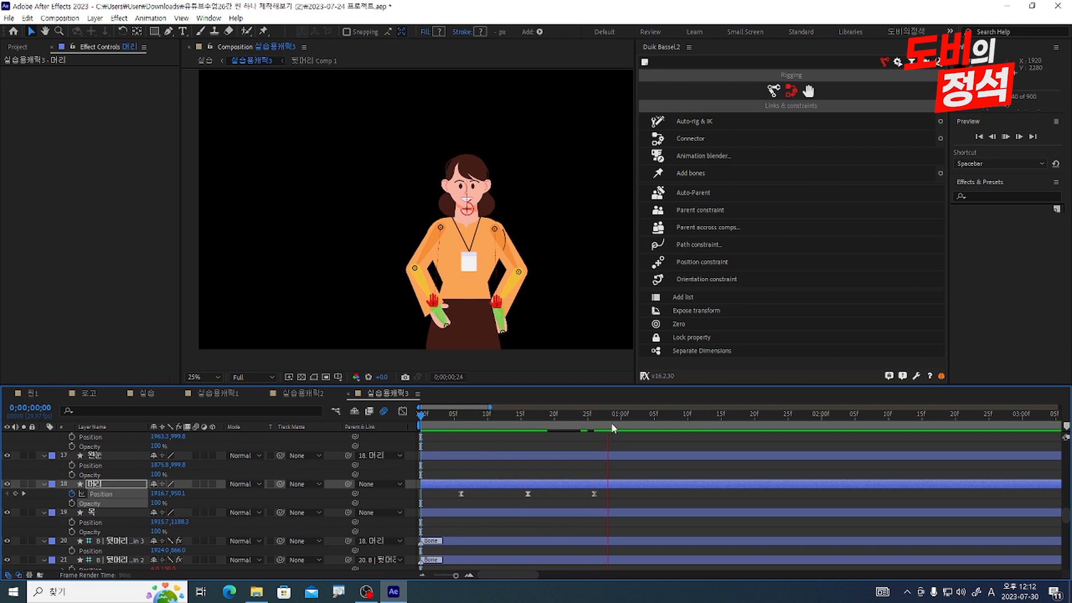
Keyframe the Position of the back-hair puppet pin controller at frame 3, pulling it slightly left on the canvas
{"action": "key", "text": "space"}
{"action": "left_click_drag", "start_coordinate": [419, 434], "coordinate": [442, 433]}
{"action": "scroll", "coordinate": [463, 451], "scroll_direction": "up", "scroll_amount": 3}
{"action": "scroll", "coordinate": [462, 451], "scroll_direction": "up", "scroll_amount": 10}
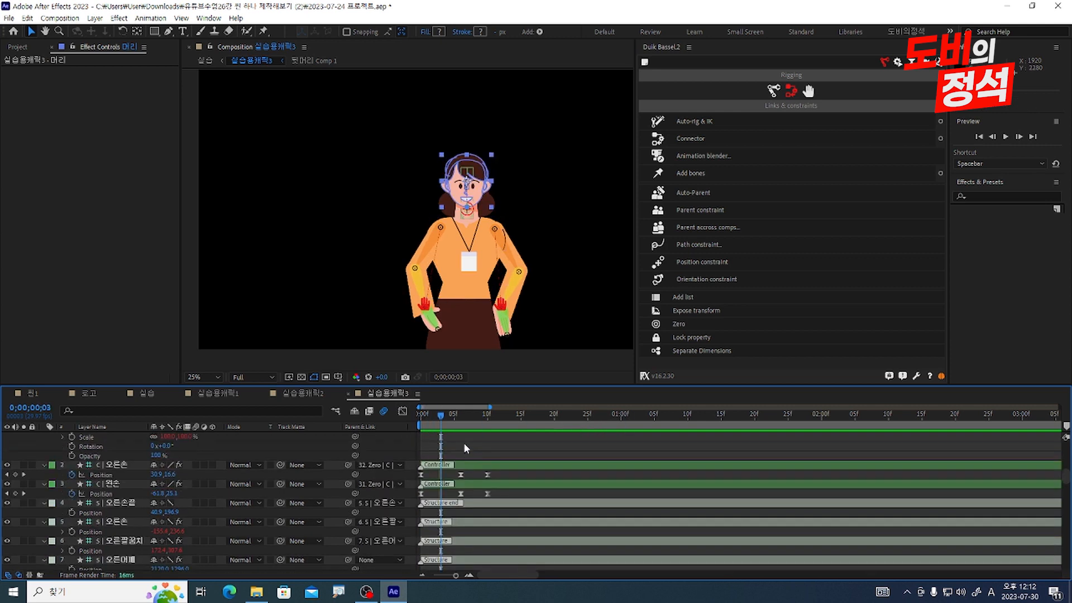
{"action": "left_click", "coordinate": [474, 433]}
{"action": "key", "text": "Return"}
{"action": "left_click_drag", "start_coordinate": [469, 208], "coordinate": [467, 209]}
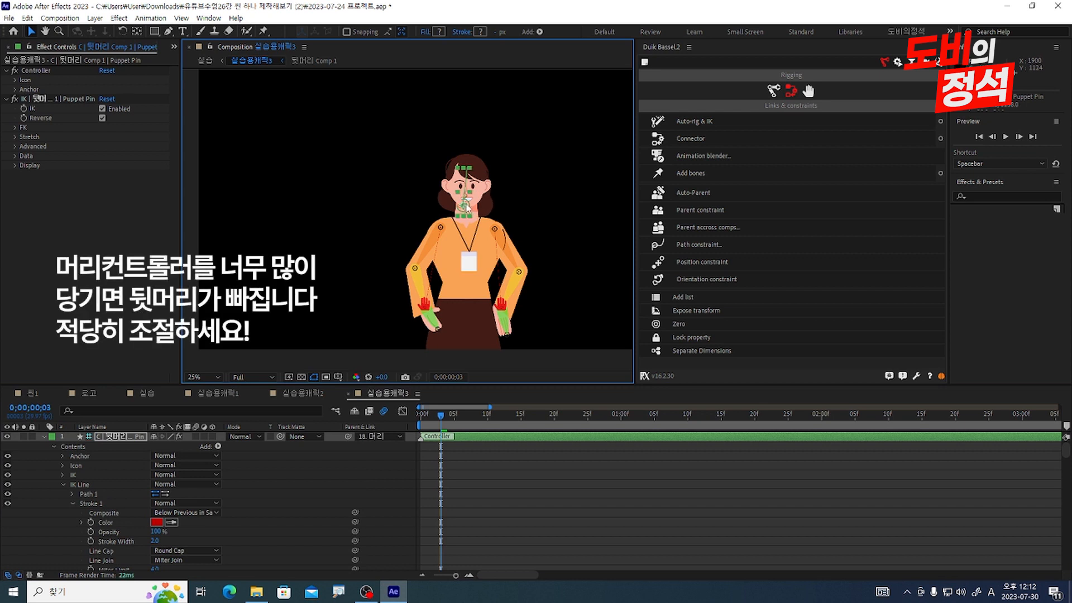
Swing the back-hair controller to the right at frame 14 to add a second Position keyframe
{"action": "scroll", "coordinate": [467, 201], "scroll_direction": "up", "scroll_amount": 2}
{"action": "scroll", "coordinate": [467, 201], "scroll_direction": "down", "scroll_amount": 1}
{"action": "left_click_drag", "start_coordinate": [456, 419], "coordinate": [449, 421]}
{"action": "key", "text": "shift+Page_Down"}
{"action": "left_click_drag", "start_coordinate": [515, 206], "coordinate": [538, 205]}
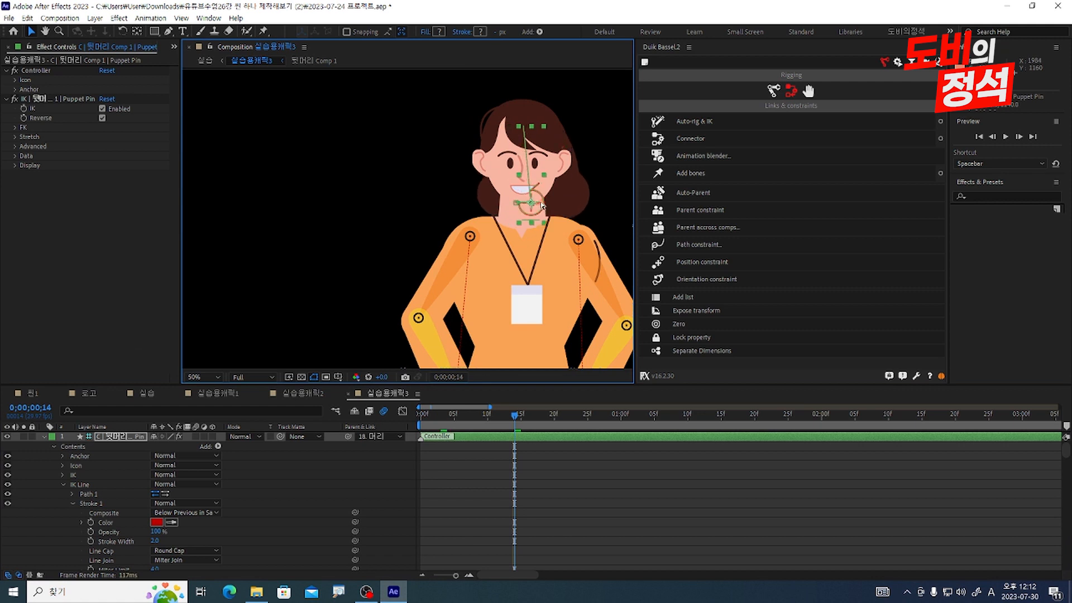
Move the back-hair controller back to the middle at frame 24, at Position 1920, 1144, adding a third keyframe
{"action": "key", "text": "shift+Page_Down"}
{"action": "key", "text": "p"}
{"action": "left_click_drag", "start_coordinate": [531, 194], "coordinate": [520, 195]}
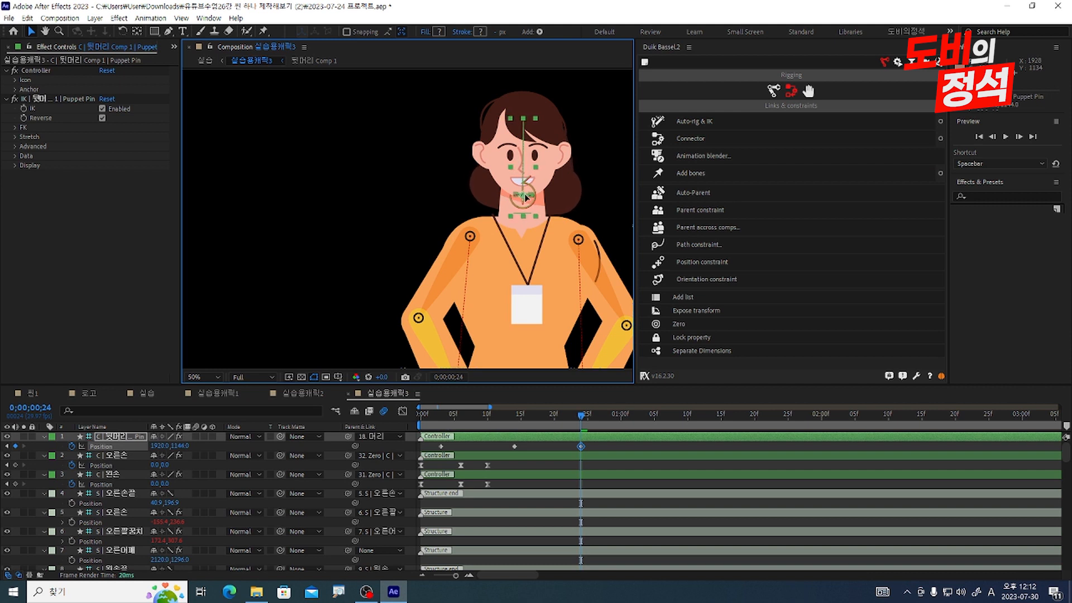
Apply Easy Ease to the back-hair controller's three Position keyframes and preview the hair swing from the start
{"action": "left_click_drag", "start_coordinate": [611, 446], "coordinate": [431, 456]}
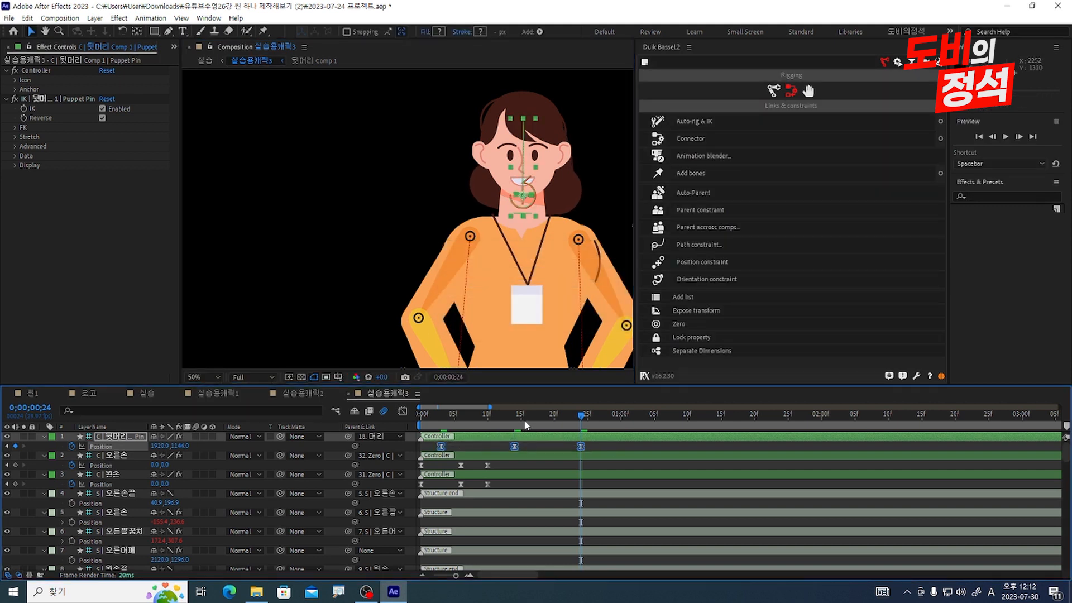
{"action": "key", "text": "Home"}
{"action": "key", "text": "space"}
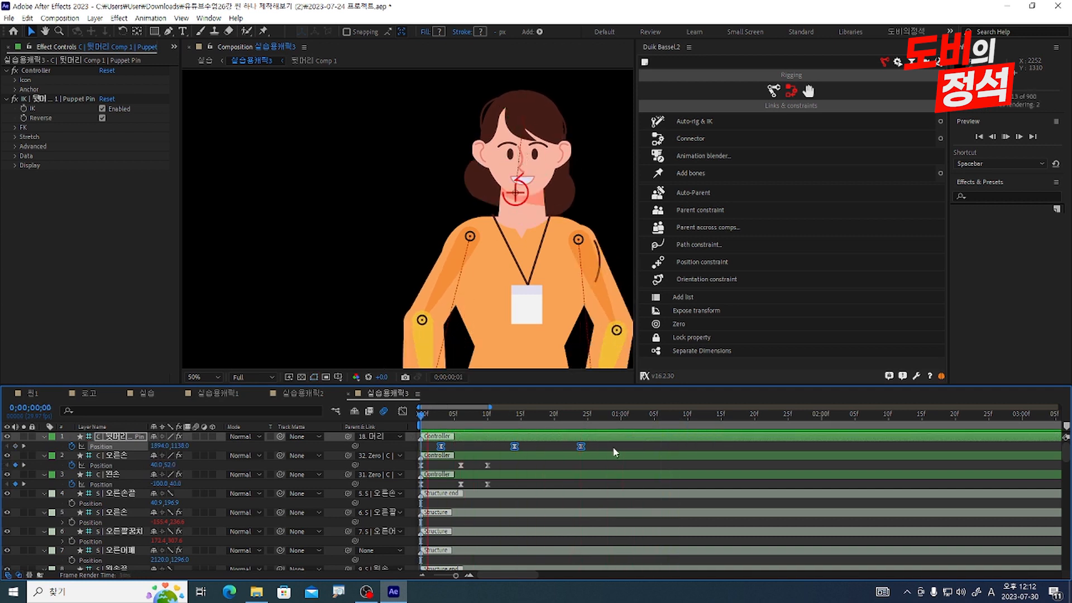
{"action": "key", "text": "space"}
{"action": "left_click", "coordinate": [635, 416]}
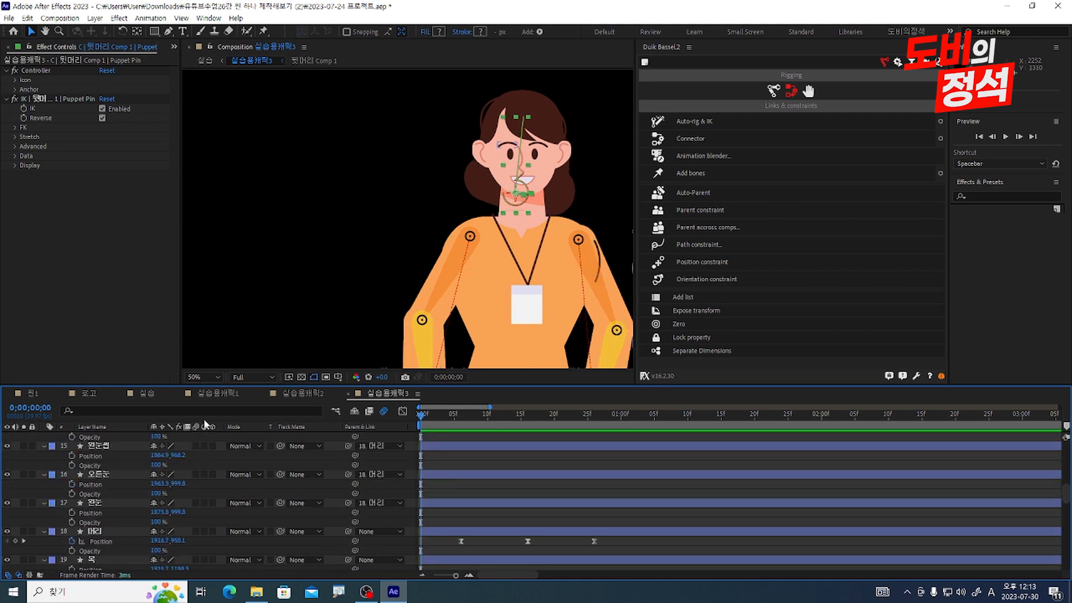
Copy the eye keyframes from the 실습용캐릭2 composition onto the eye layers of 실습용캐릭3
{"action": "left_click", "coordinate": [302, 394]}
{"action": "scroll", "coordinate": [684, 492], "scroll_direction": "down", "scroll_amount": 8}
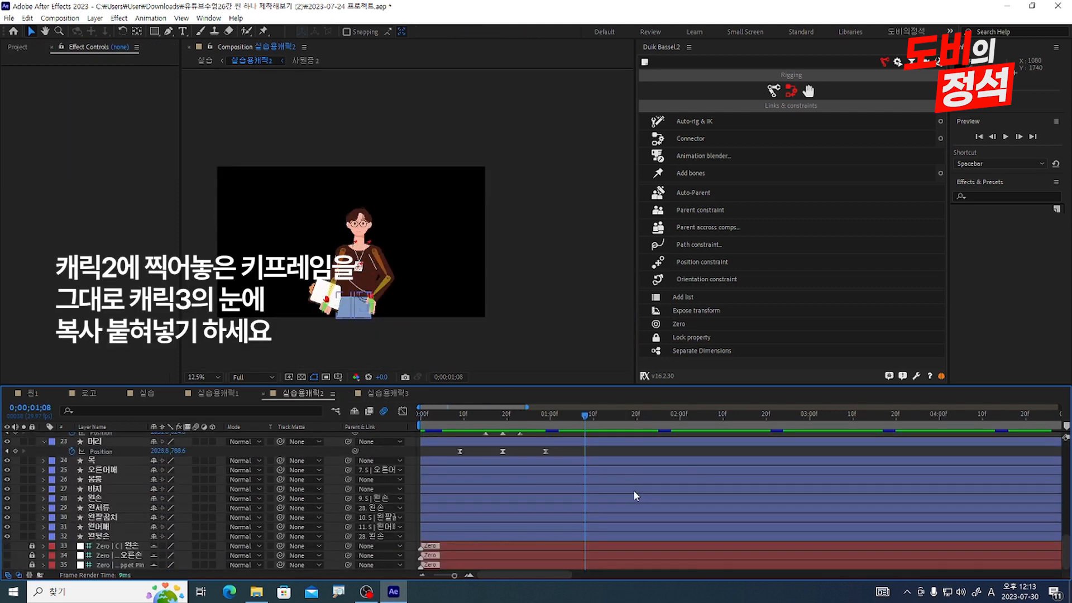
{"action": "left_click", "coordinate": [101, 527]}
{"action": "key", "text": "u"}
{"action": "left_click_drag", "start_coordinate": [567, 527], "coordinate": [375, 537]}
{"action": "left_click", "coordinate": [381, 393]}
{"action": "scroll", "coordinate": [657, 509], "scroll_direction": "down", "scroll_amount": 5}
{"action": "scroll", "coordinate": [660, 508], "scroll_direction": "up", "scroll_amount": 10}
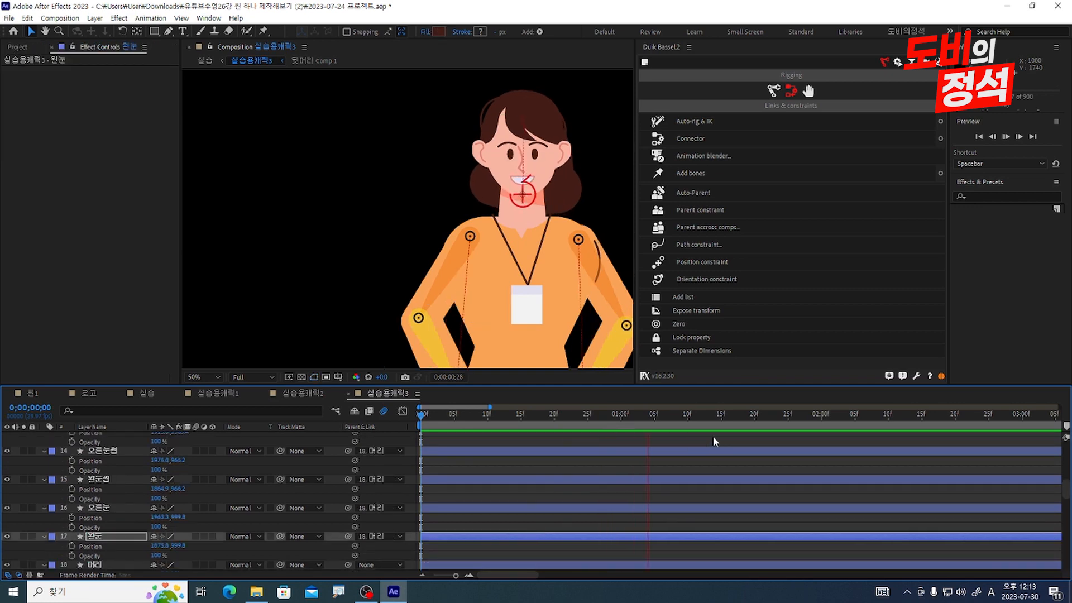
Rig the 사원증 badge's three puppet-pin bones with Auto-rig & IK and give its controller eased swing keyframes at frames 0, 10 and 20
{"action": "left_click", "coordinate": [504, 268]}
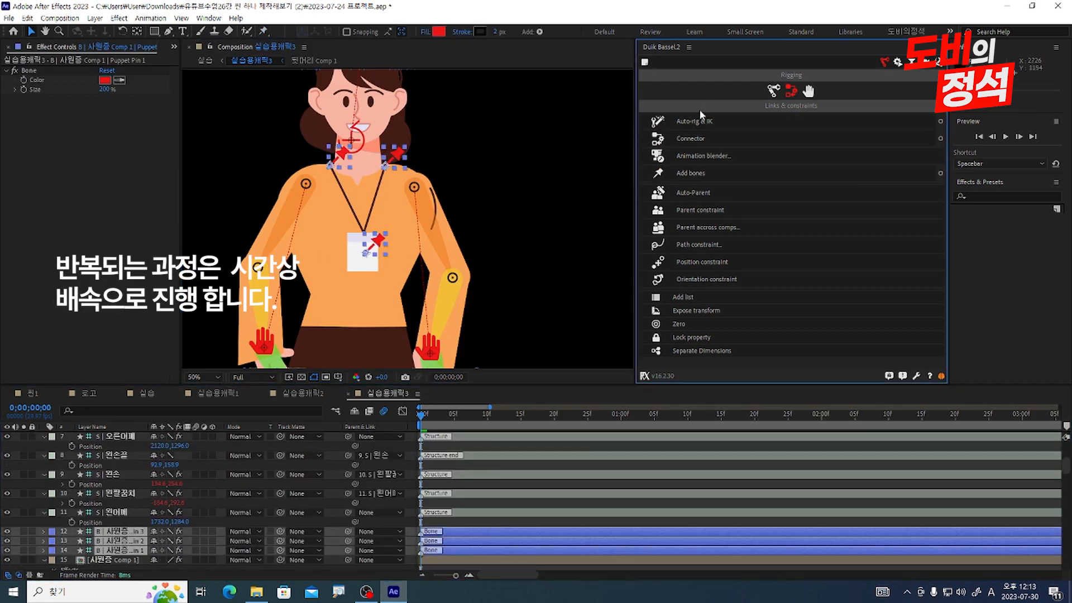
{"action": "left_click", "coordinate": [702, 115]}
{"action": "left_click_drag", "start_coordinate": [367, 250], "coordinate": [390, 246]}
{"action": "key", "text": "shift+Page_Down"}
{"action": "key", "text": "shift+Page_Down"}
{"action": "left_click", "coordinate": [158, 446]}
{"action": "type", "text": "0\t0"}
{"action": "key", "text": "F9"}
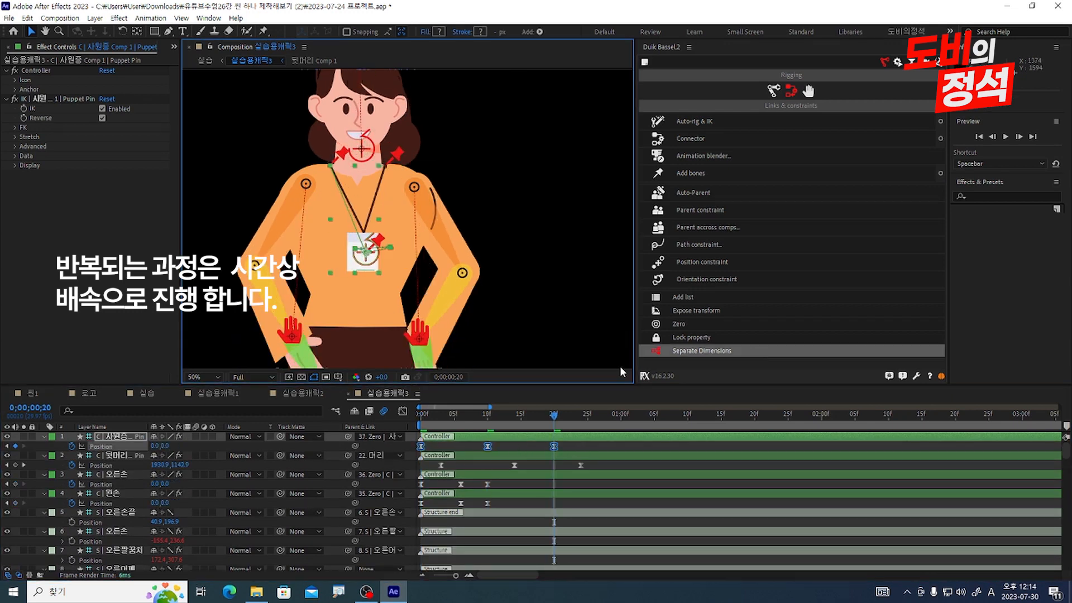
Adjust the badge controller's speed curve in the graph editor and compress its Position keyframes to end at frame 16
{"action": "key", "text": "shift+F3"}
{"action": "left_click_drag", "start_coordinate": [465, 546], "coordinate": [439, 546]}
{"action": "key", "text": "shift+F3"}
{"action": "key", "text": "space"}
{"action": "left_click_drag", "start_coordinate": [554, 446], "coordinate": [527, 446]}
{"action": "scroll", "coordinate": [274, 276], "scroll_direction": "down", "scroll_amount": 2}
{"action": "left_click", "coordinate": [223, 234]}
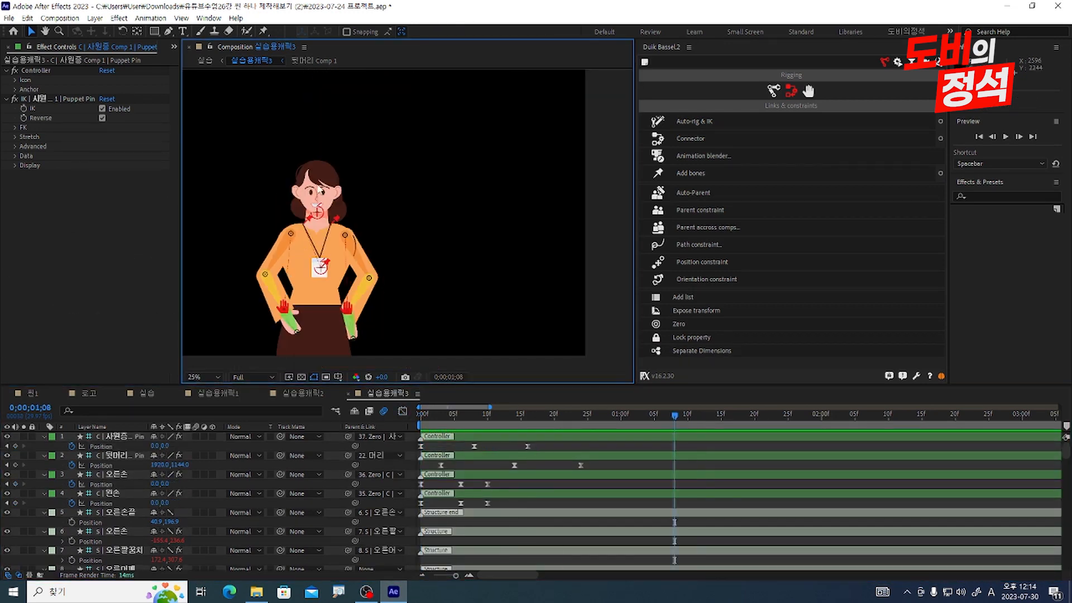
Preview the 실습 composition from the start to check all three characters' animation together
{"action": "left_click", "coordinate": [146, 395]}
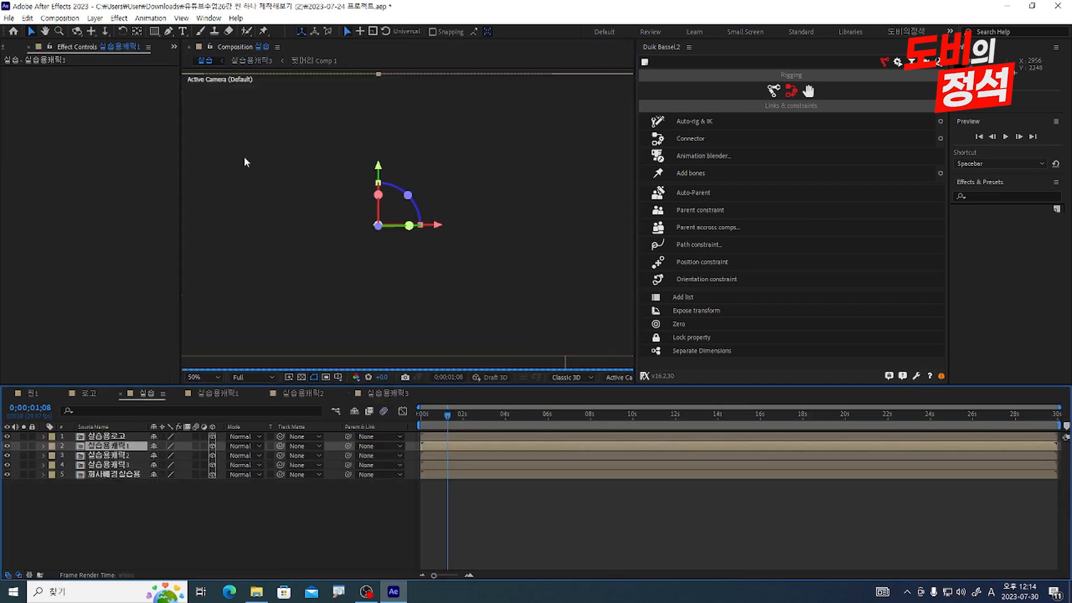
{"action": "key", "text": "space"}
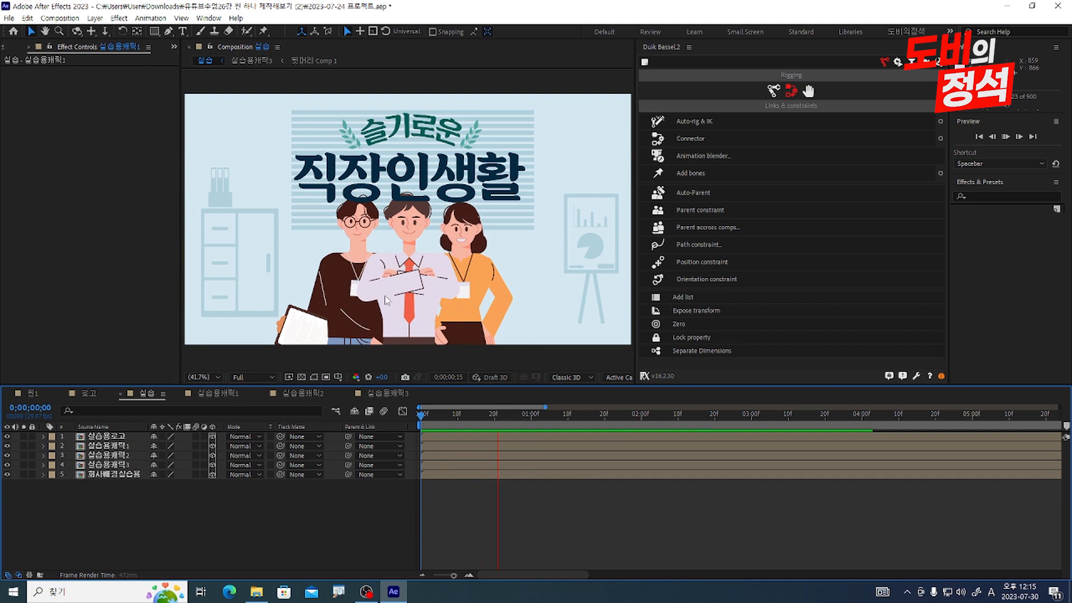
{"action": "key", "text": "space"}
{"action": "key", "text": "space"}
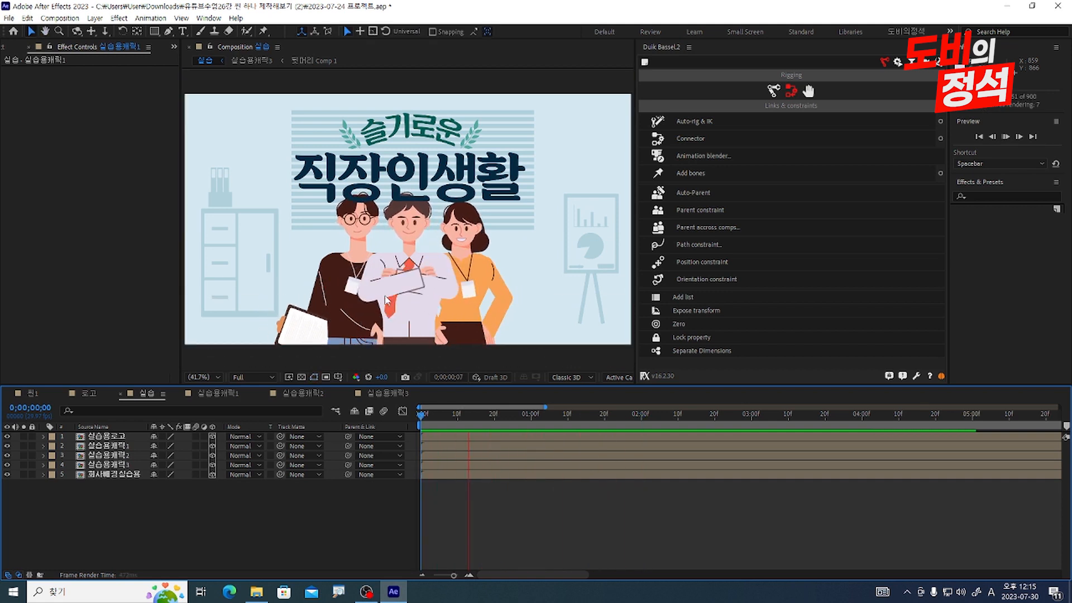
{"action": "key", "text": "space"}
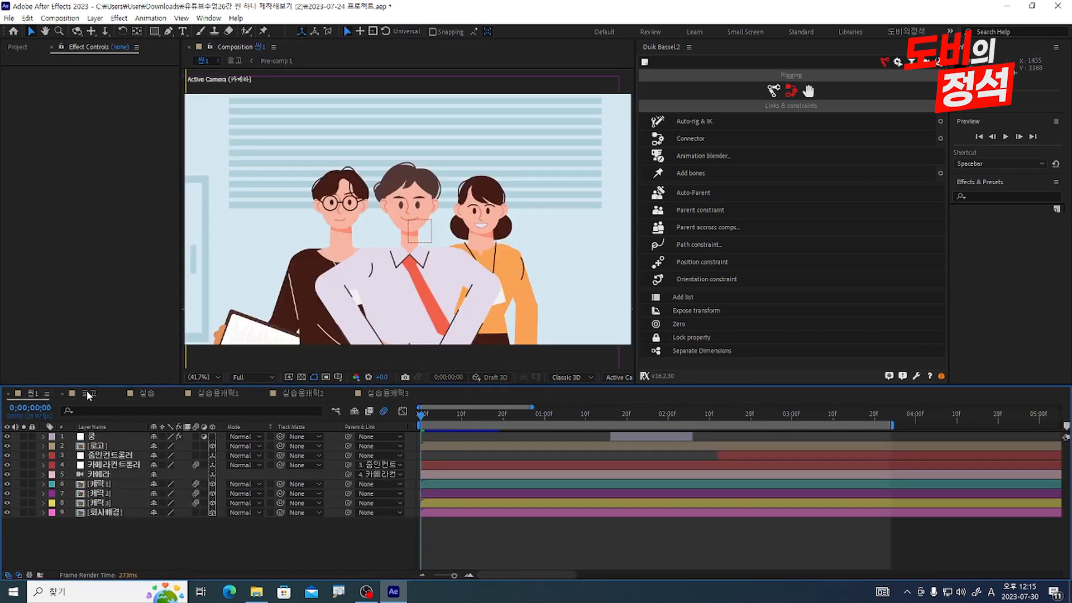
Open the finished 로고 composition and examine how its letters and leaves animate in
{"action": "left_click", "coordinate": [87, 393]}
{"action": "key", "text": "space"}
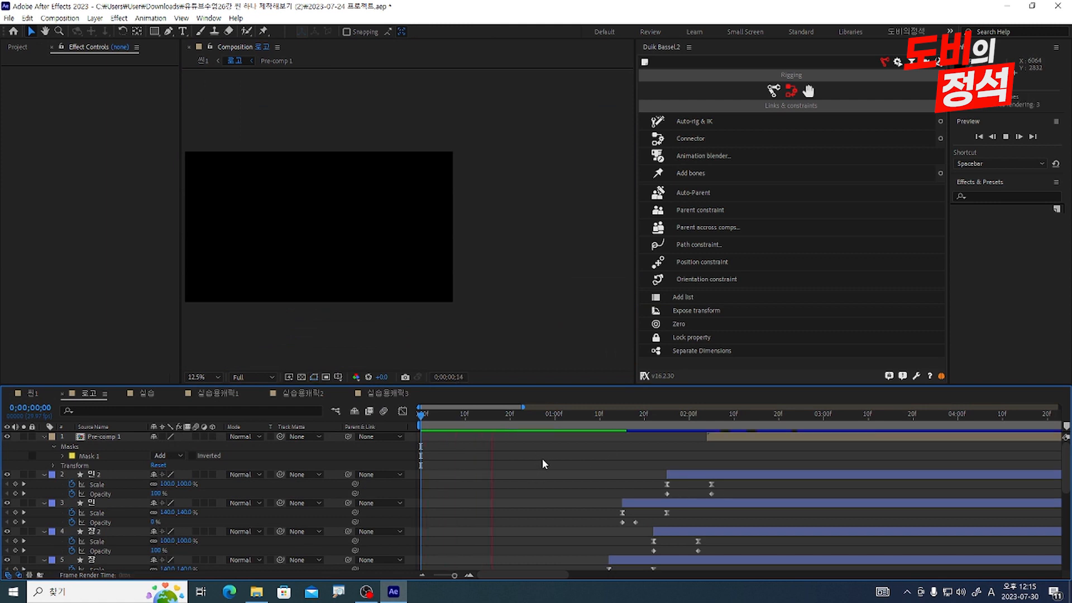
{"action": "key", "text": "space"}
{"action": "left_click_drag", "start_coordinate": [676, 441], "coordinate": [573, 442]}
{"action": "scroll", "coordinate": [355, 216], "scroll_direction": "up", "scroll_amount": 2}
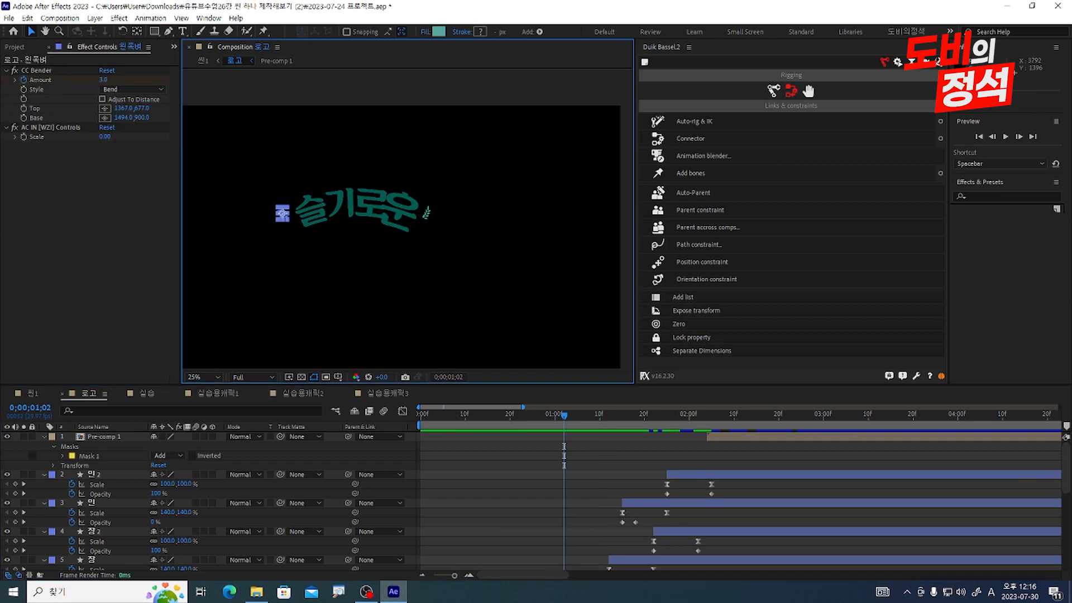
{"action": "key", "text": "space"}
{"action": "left_click_drag", "start_coordinate": [658, 415], "coordinate": [680, 413]}
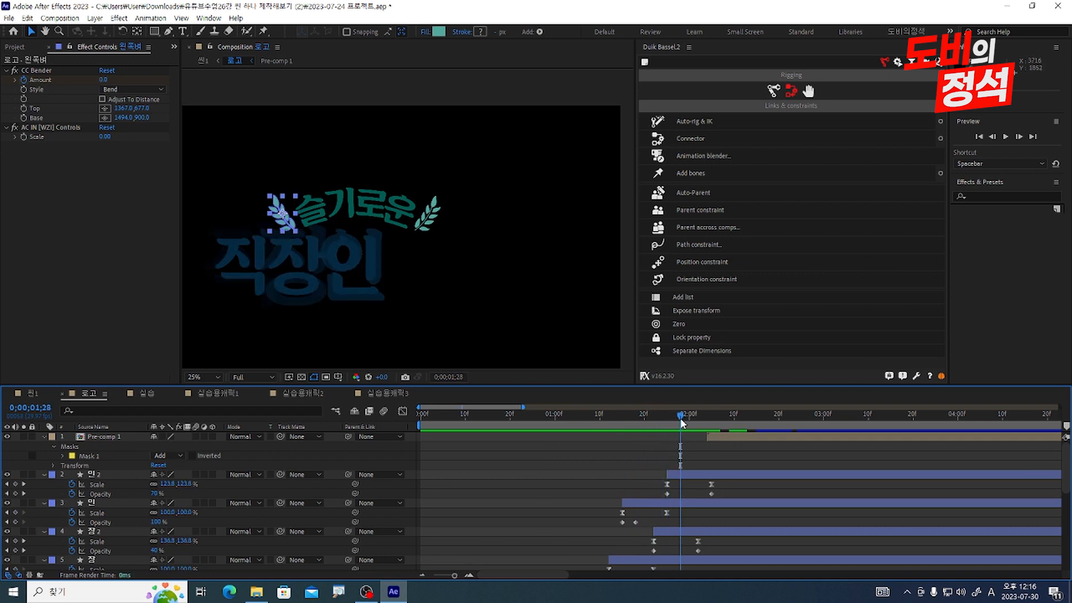
{"action": "left_click_drag", "start_coordinate": [683, 419], "coordinate": [658, 507]}
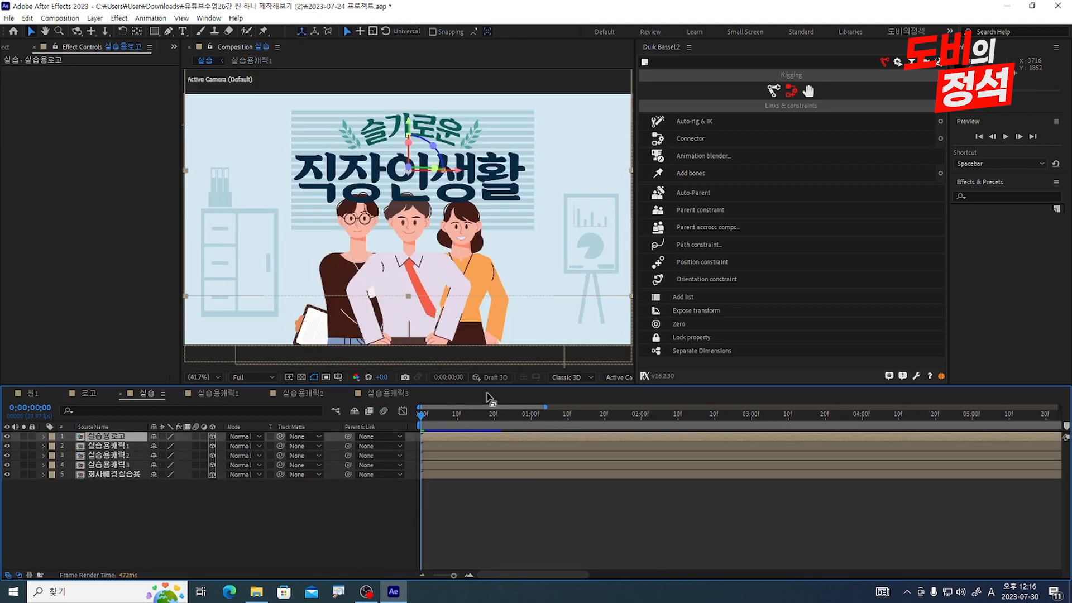
Open the 실습용로고 composition from 실습 and select the letter layers 슬, 기, 로 and 운
{"action": "left_click", "coordinate": [595, 483]}
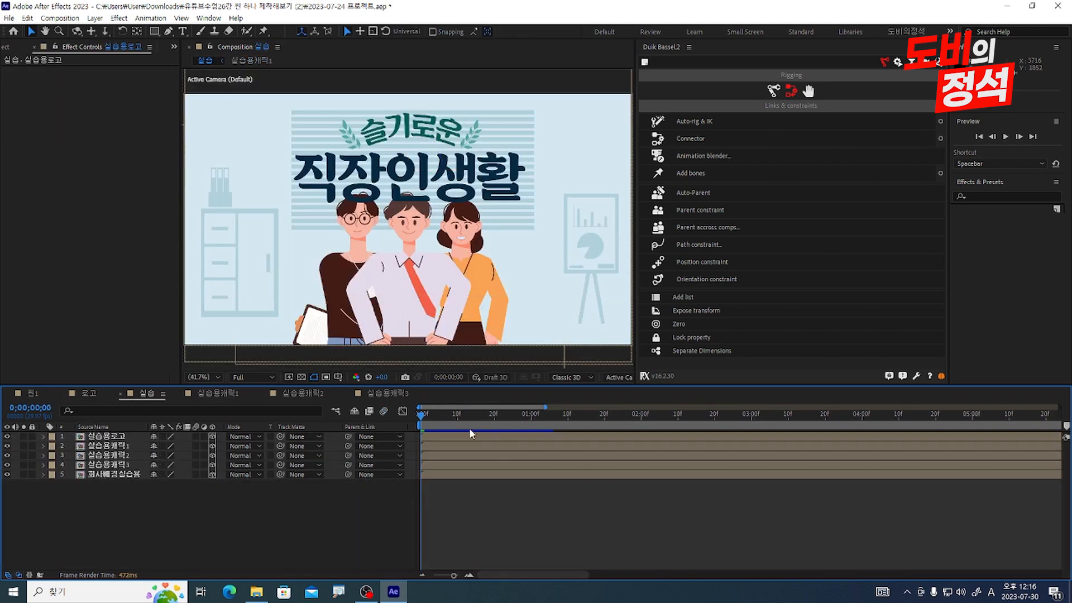
{"action": "left_click", "coordinate": [113, 436]}
{"action": "double_click", "coordinate": [116, 436]}
{"action": "left_click", "coordinate": [268, 190]}
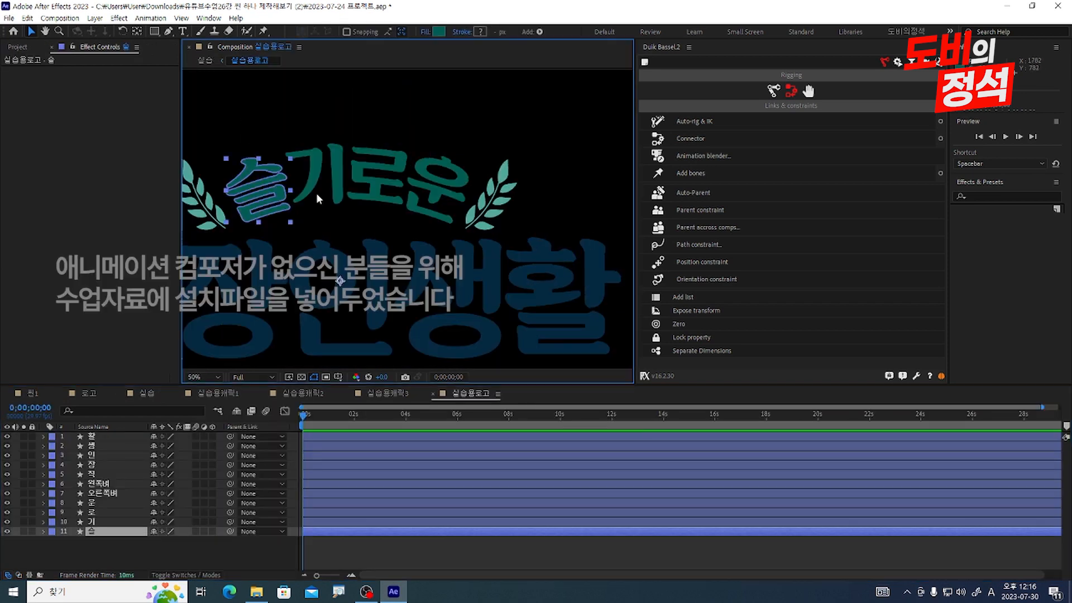
{"action": "left_click", "coordinate": [316, 190], "text": "shift"}
{"action": "left_click", "coordinate": [378, 190], "text": "shift"}
{"action": "left_click", "coordinate": [427, 189], "text": "shift"}
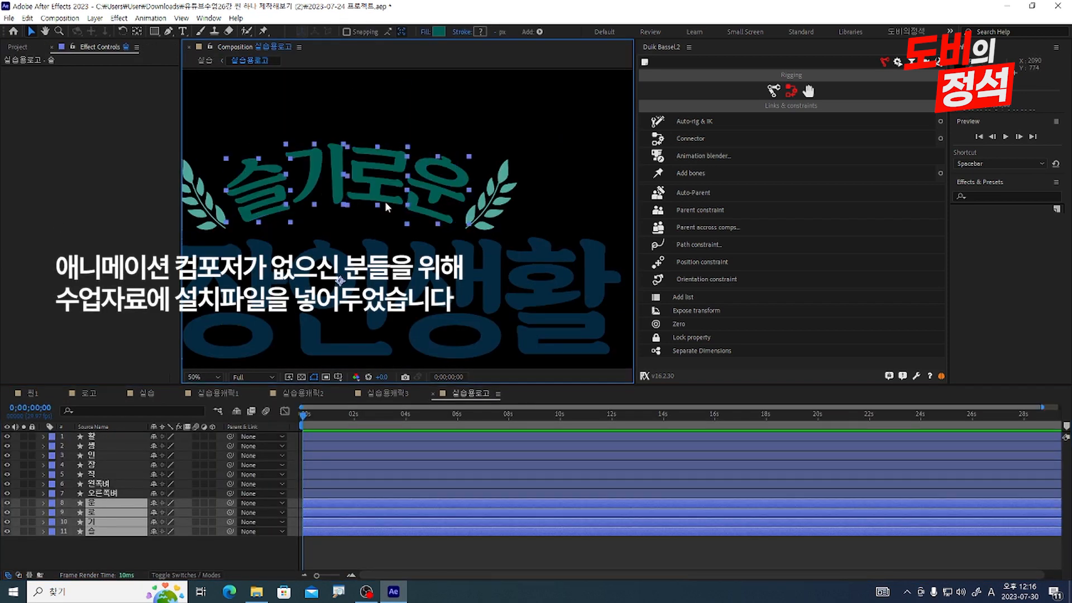
Open Animation Composer and expand the 2D layer Scale transition presets under From Anchor Point Proportionately
{"action": "scroll", "coordinate": [452, 170], "scroll_direction": "down", "scroll_amount": 2}
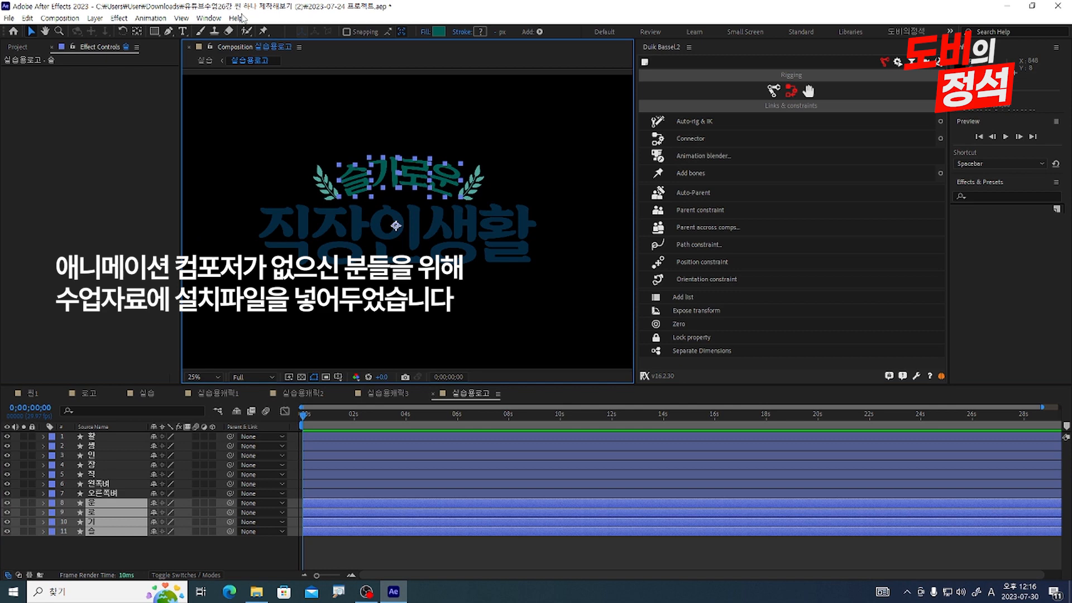
{"action": "left_click", "coordinate": [208, 19]}
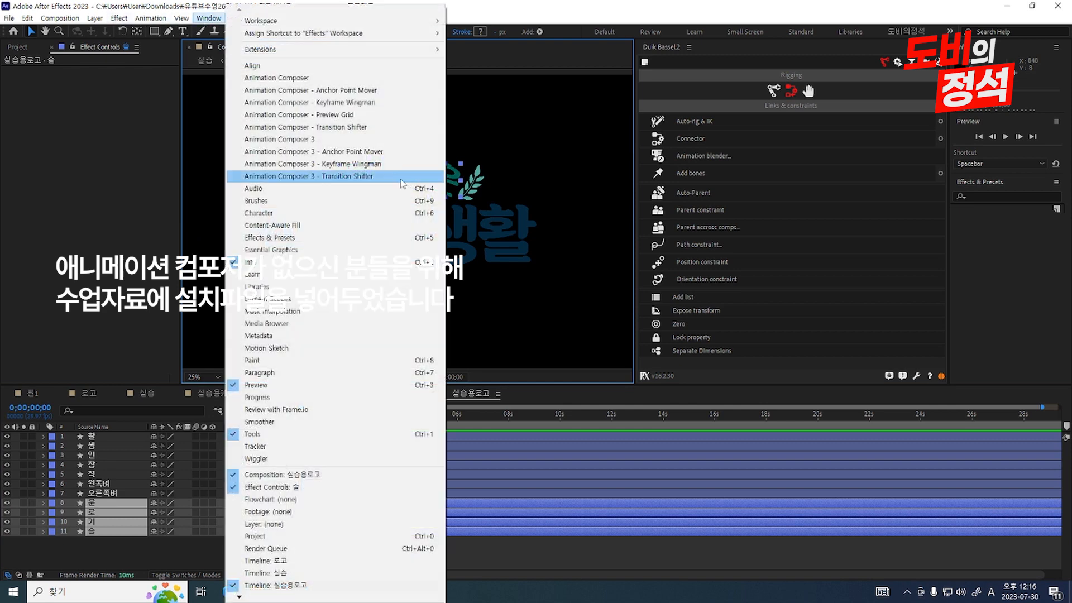
{"action": "left_click", "coordinate": [335, 77]}
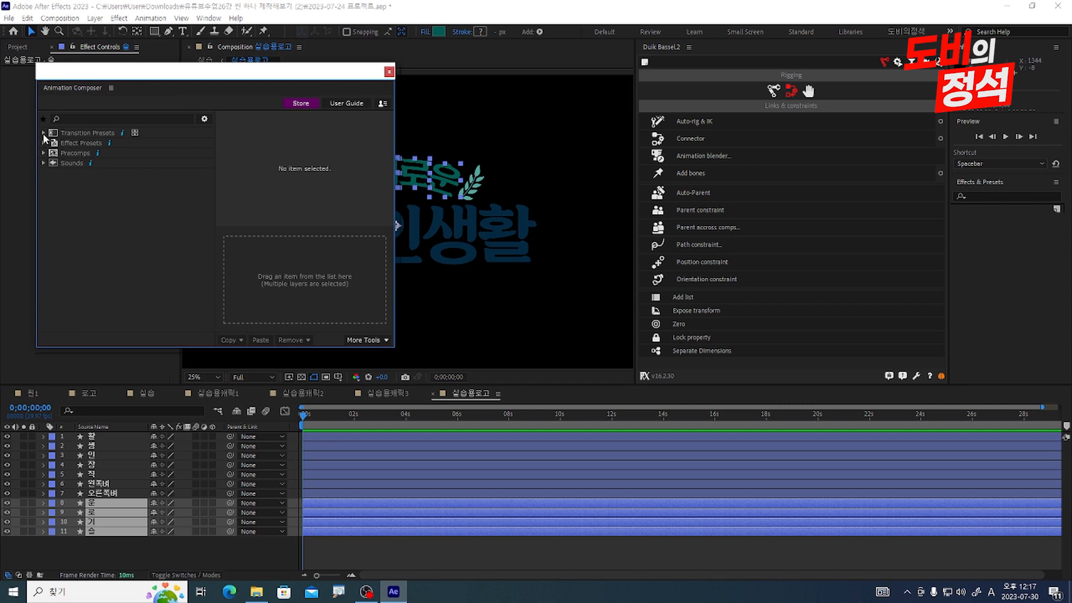
{"action": "left_click", "coordinate": [43, 133]}
{"action": "left_click", "coordinate": [56, 143]}
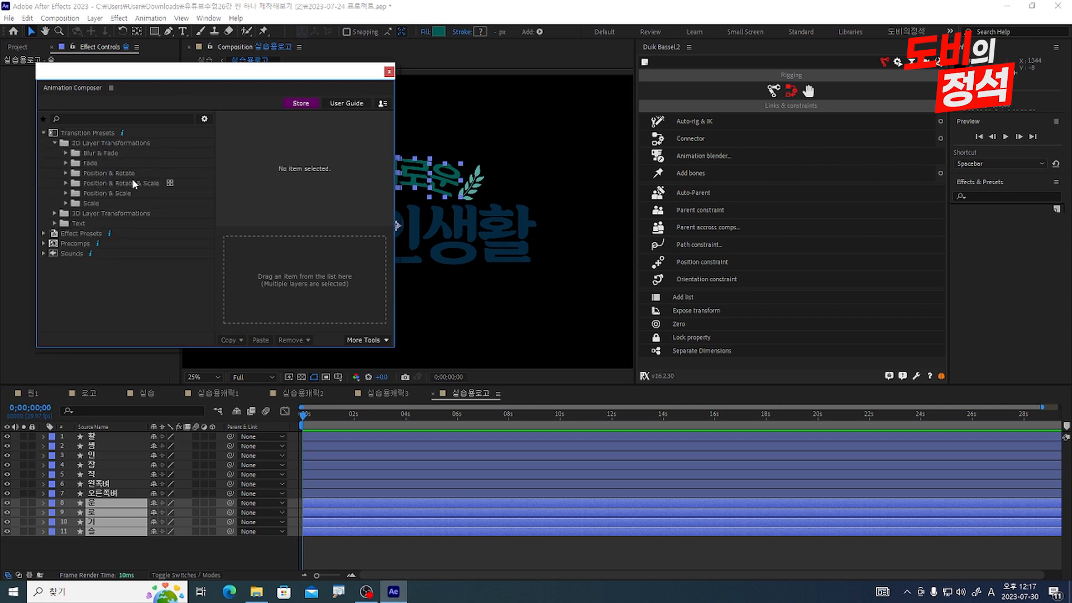
{"action": "left_click", "coordinate": [66, 203]}
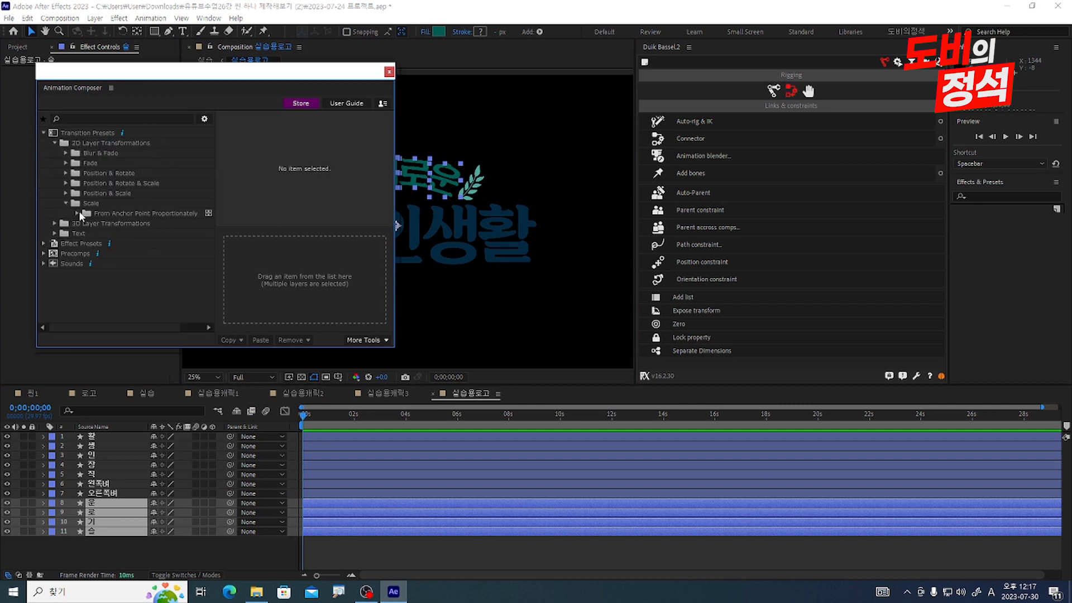
{"action": "left_click", "coordinate": [78, 213]}
Apply the Overshoot Scale From Anchor Point 2 preset as an In-only transition to the four letters and preview it
{"action": "left_click", "coordinate": [159, 224]}
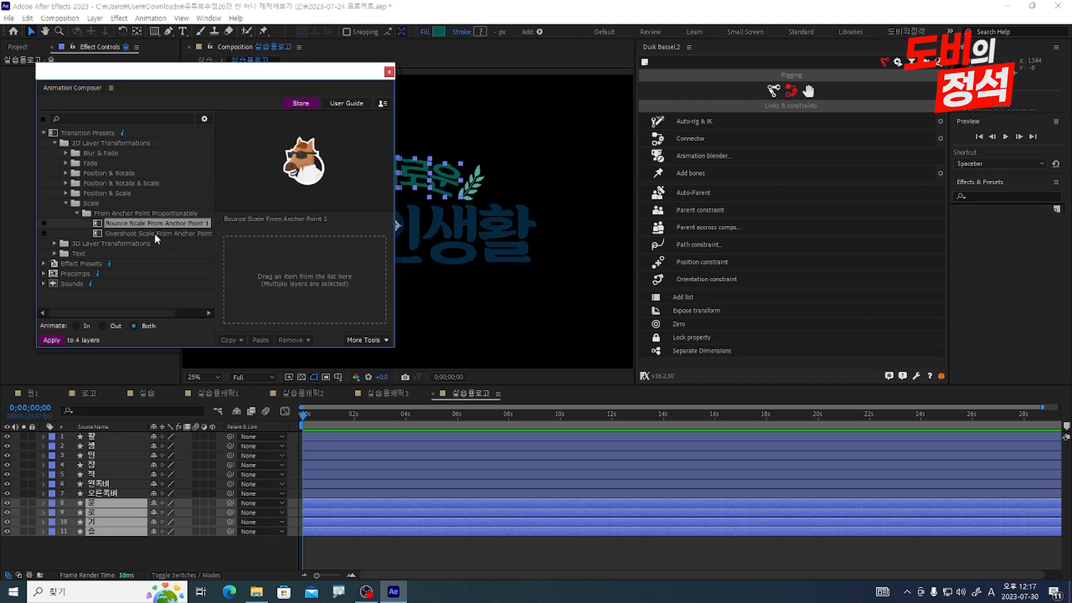
{"action": "left_click", "coordinate": [156, 234]}
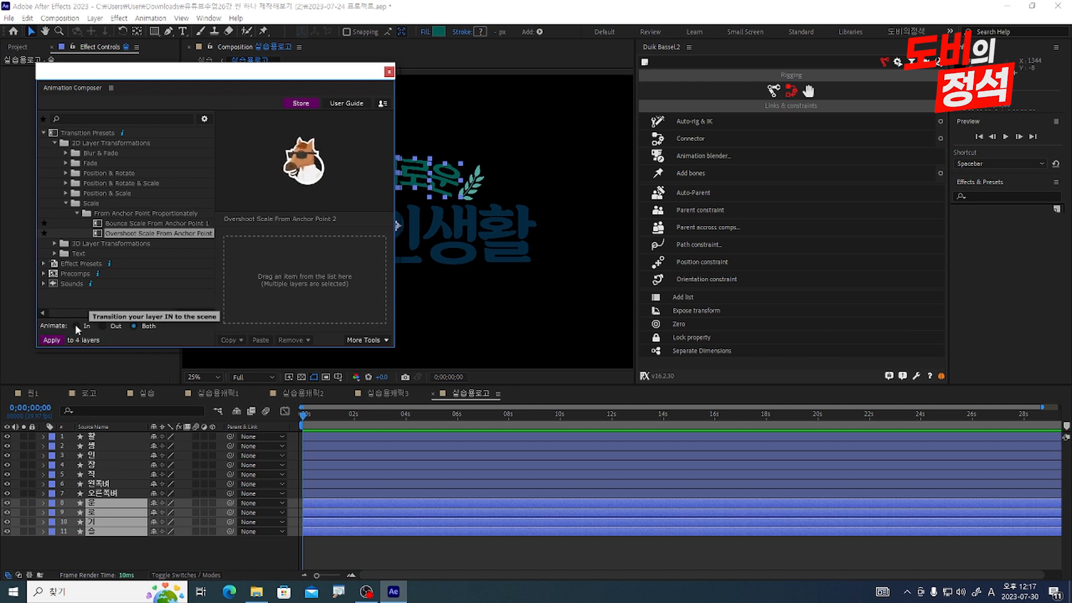
{"action": "left_click", "coordinate": [77, 326]}
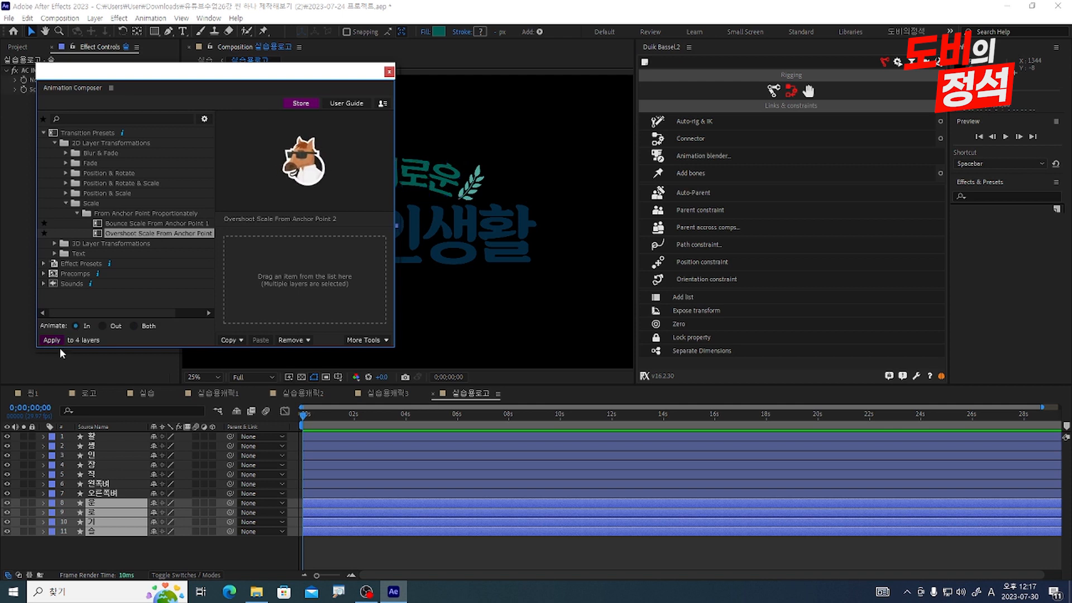
{"action": "left_click", "coordinate": [52, 340]}
{"action": "left_click", "coordinate": [389, 71]}
{"action": "key", "text": "space"}
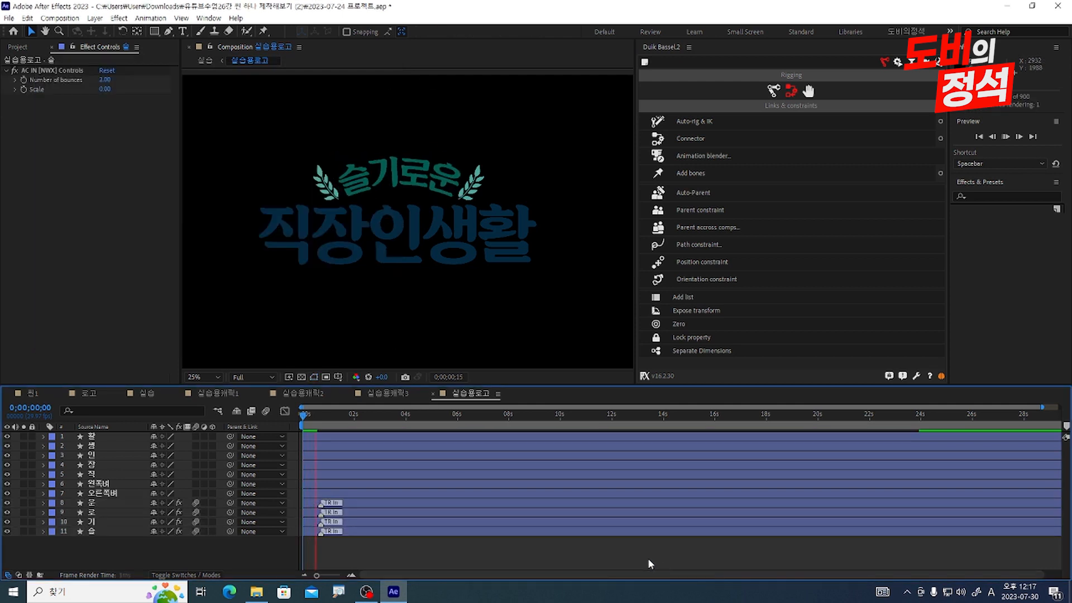
{"action": "left_click_drag", "start_coordinate": [334, 419], "coordinate": [302, 419]}
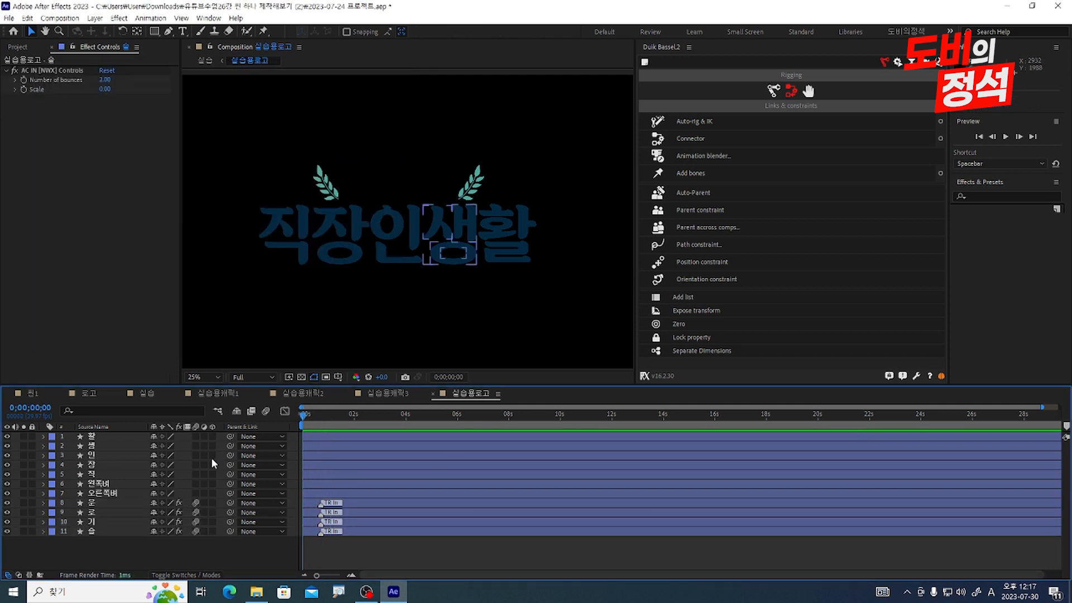
Shift the 기 layer so that it starts at frame 3
{"action": "left_click", "coordinate": [82, 533]}
{"action": "key", "text": "Page_Down"}
{"action": "key", "text": "Page_Down"}
{"action": "key", "text": "Page_Down"}
{"action": "key", "text": "ctrl+Up"}
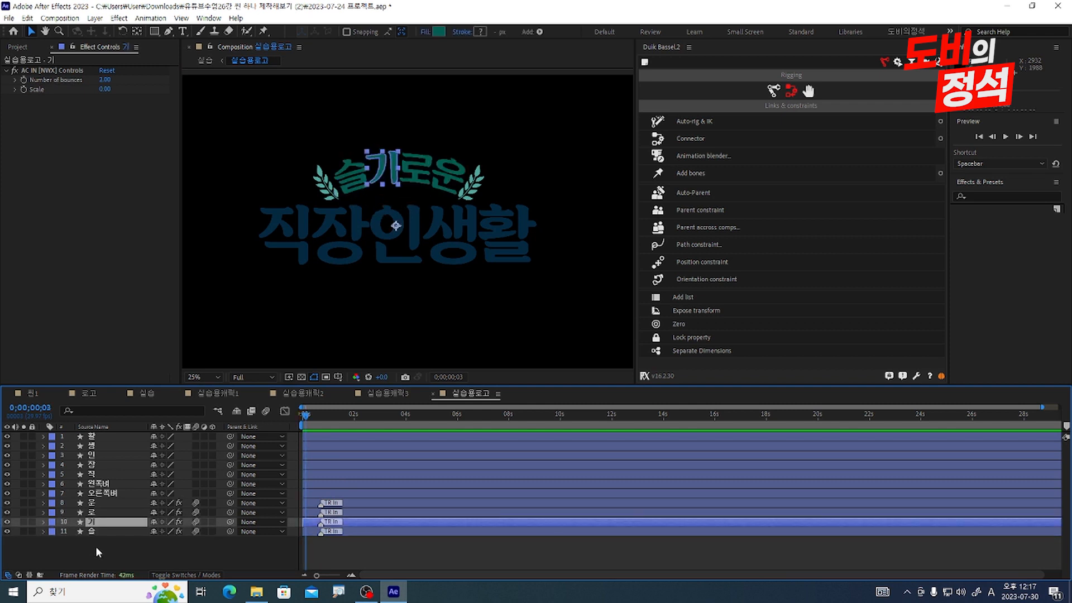
{"action": "key", "text": "bracketleft"}
Shift the 로 layer so that it starts a few frames after the 기 layer
{"action": "key", "text": "Page_Down"}
{"action": "key", "text": "Page_Down"}
{"action": "key", "text": "Page_Down"}
{"action": "key", "text": "Page_Down"}
{"action": "key", "text": "Page_Down"}
{"action": "key", "text": "ctrl+Up"}
{"action": "key", "text": "bracketleft"}
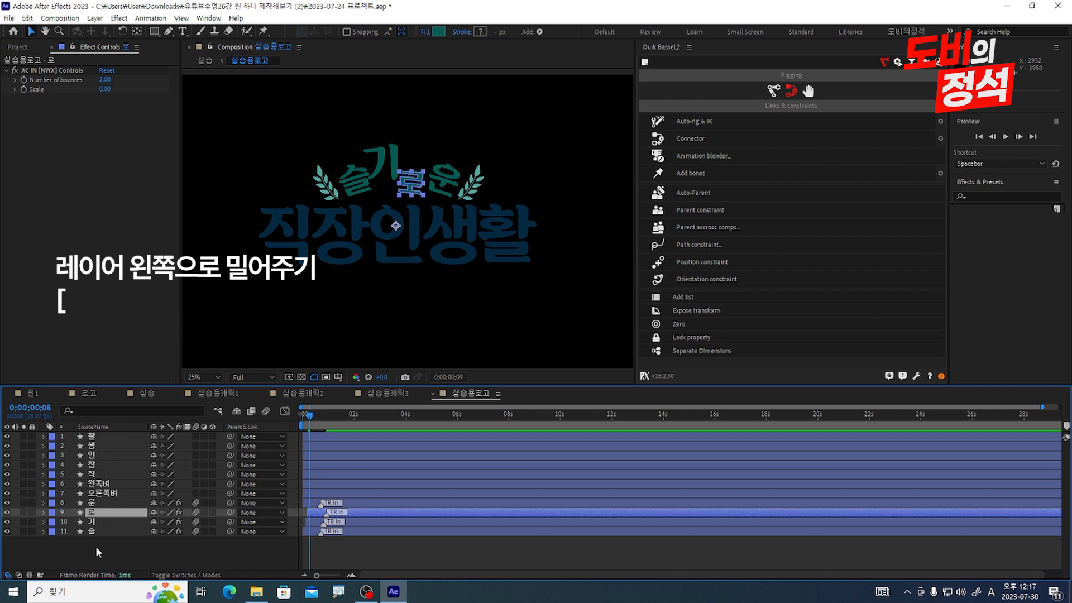
Shift the 운 layer so that it starts a few frames after the 로 layer and preview the staggered letters
{"action": "key", "text": "ctrl+Up"}
{"action": "key", "text": "bracketleft"}
{"action": "key", "text": "Home"}
{"action": "key", "text": "space"}
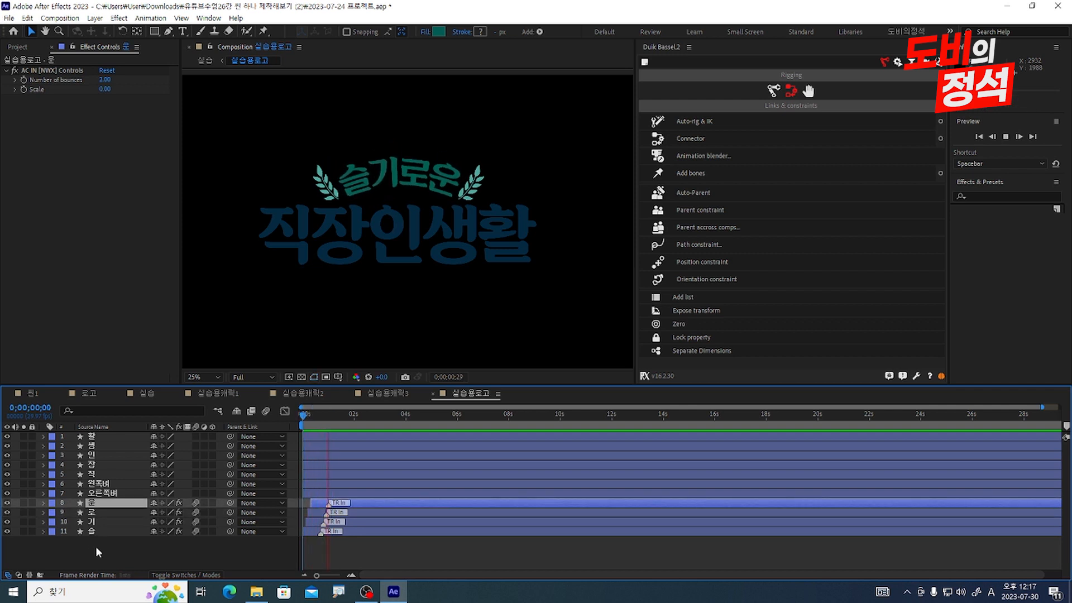
{"action": "left_click", "coordinate": [503, 536]}
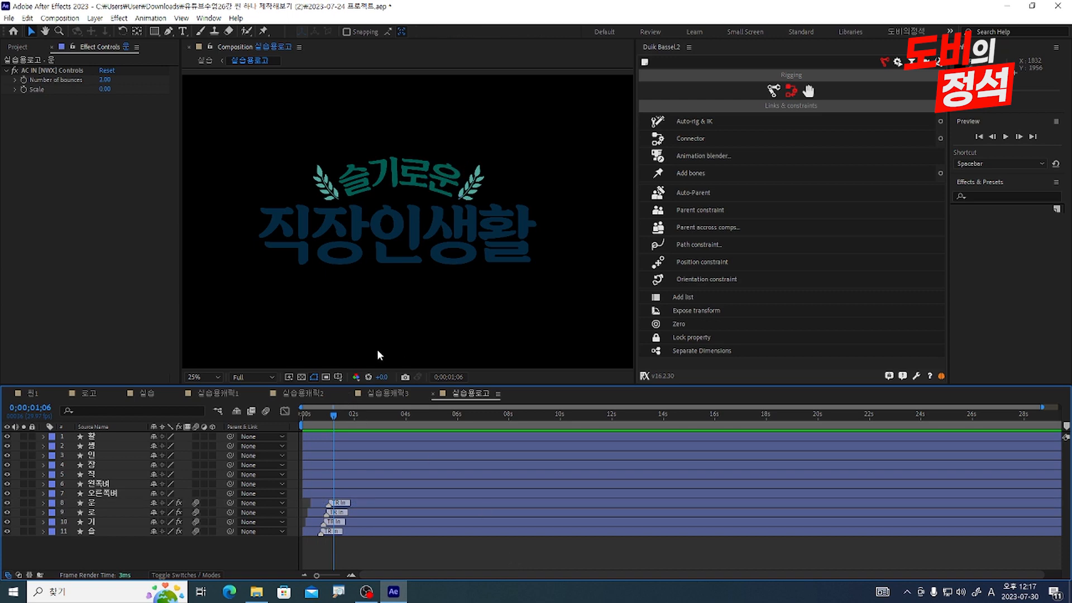
Select the 생 and 활 letters at the first frame and expand Animation Composer's 2D layer Position & Rotate transition presets
{"action": "left_click", "coordinate": [450, 234]}
{"action": "left_click", "coordinate": [517, 242], "text": "shift"}
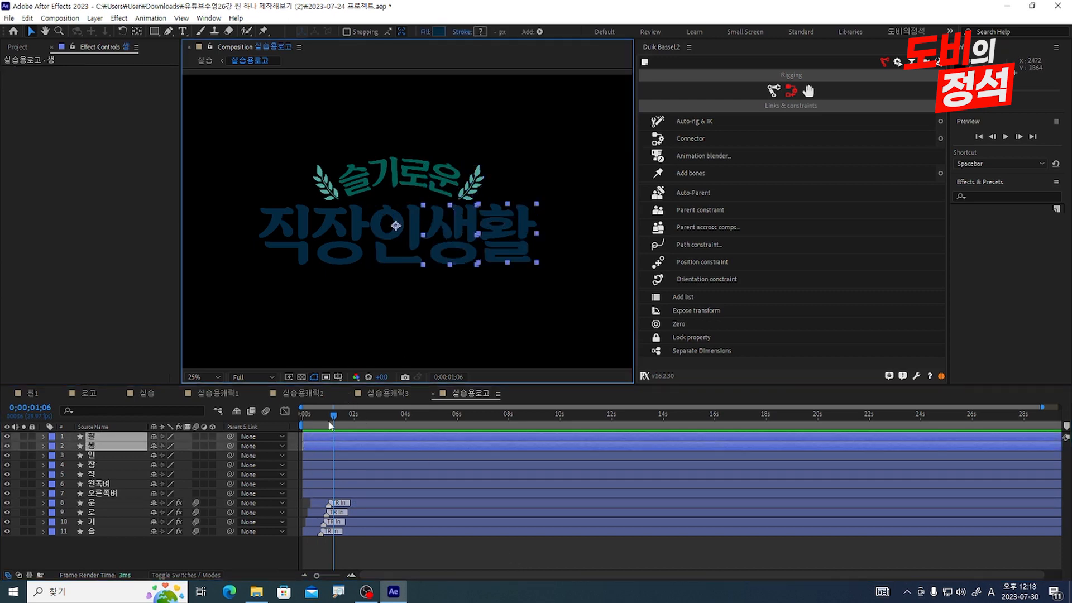
{"action": "key", "text": "Home"}
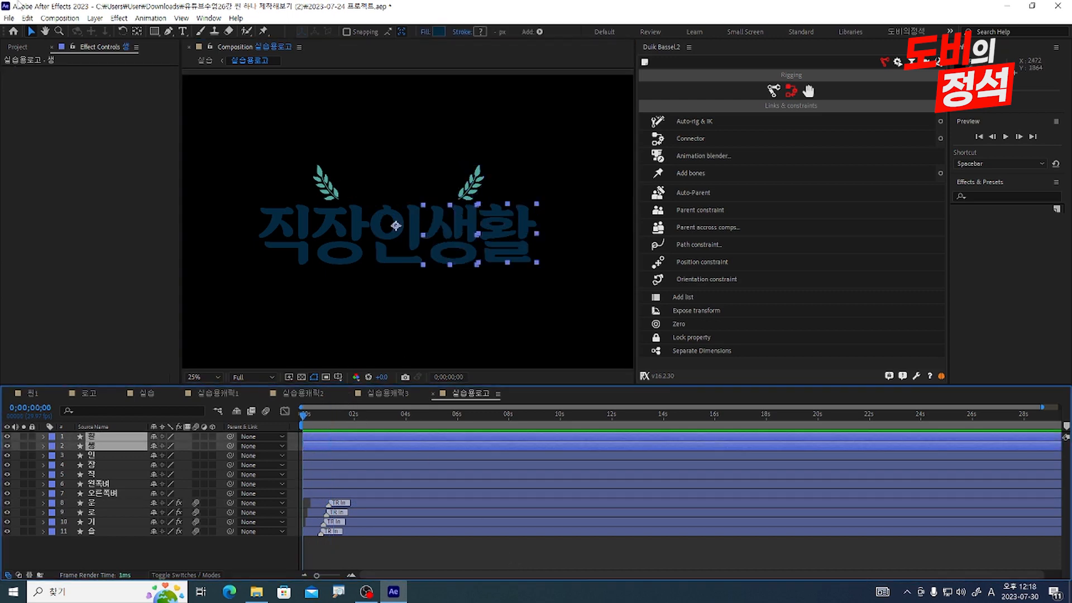
{"action": "left_click", "coordinate": [218, 18]}
{"action": "left_click", "coordinate": [268, 66]}
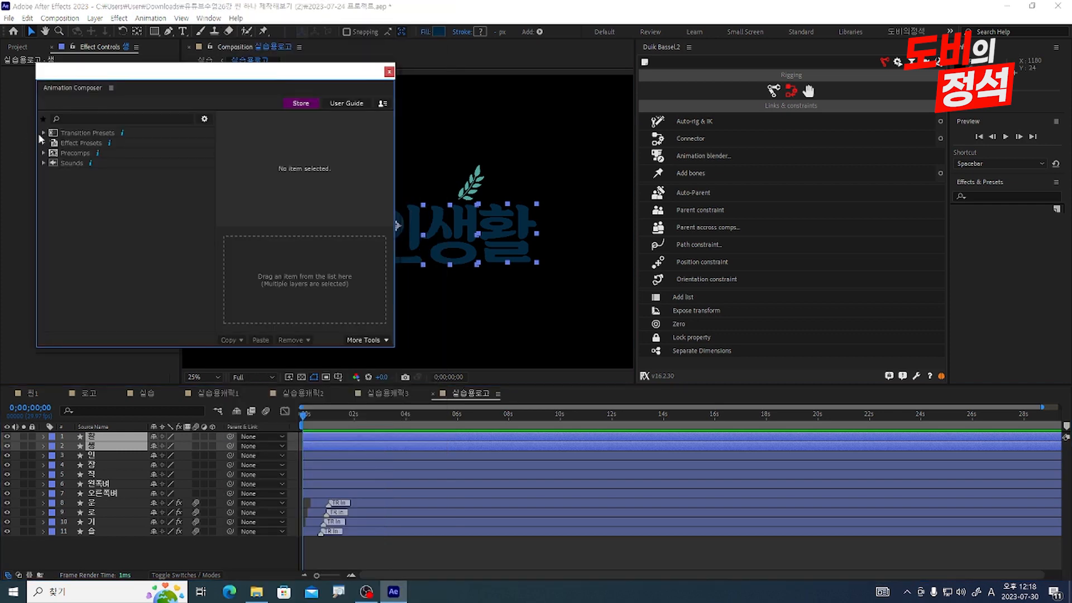
{"action": "left_click", "coordinate": [54, 144]}
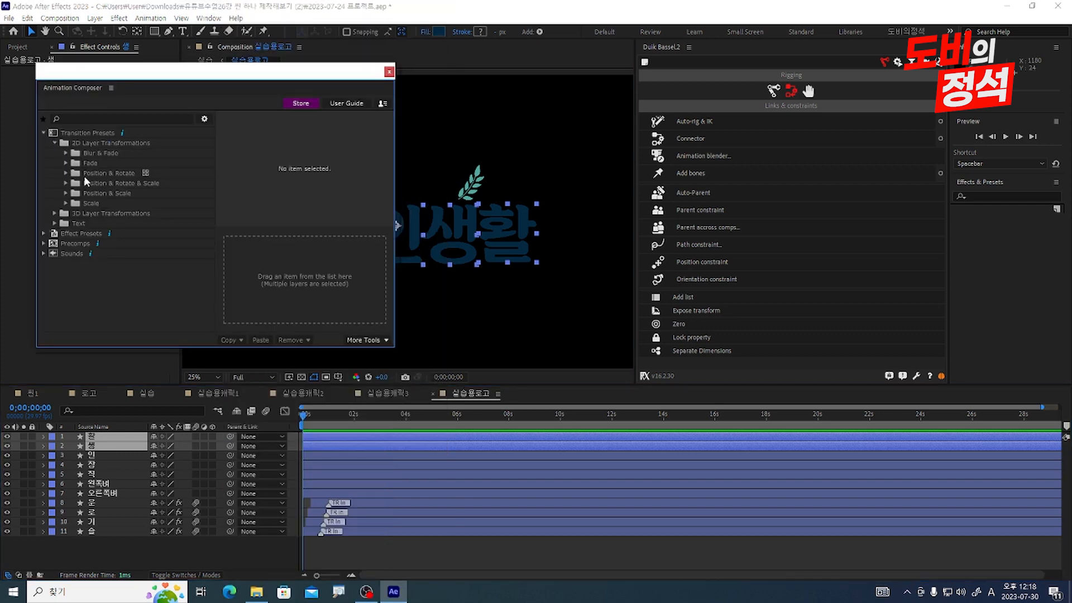
{"action": "left_click", "coordinate": [123, 174]}
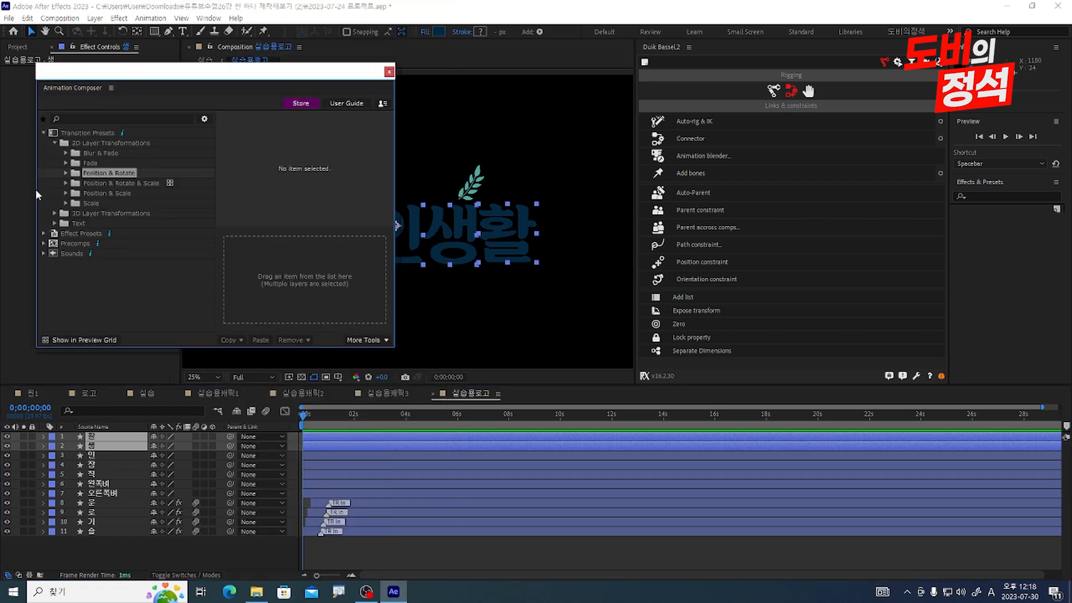
{"action": "left_click", "coordinate": [65, 173]}
Apply the Bottom variant of Overshoot Position & Rotate 1 as an In transition to both letters and preview it
{"action": "left_click", "coordinate": [109, 192]}
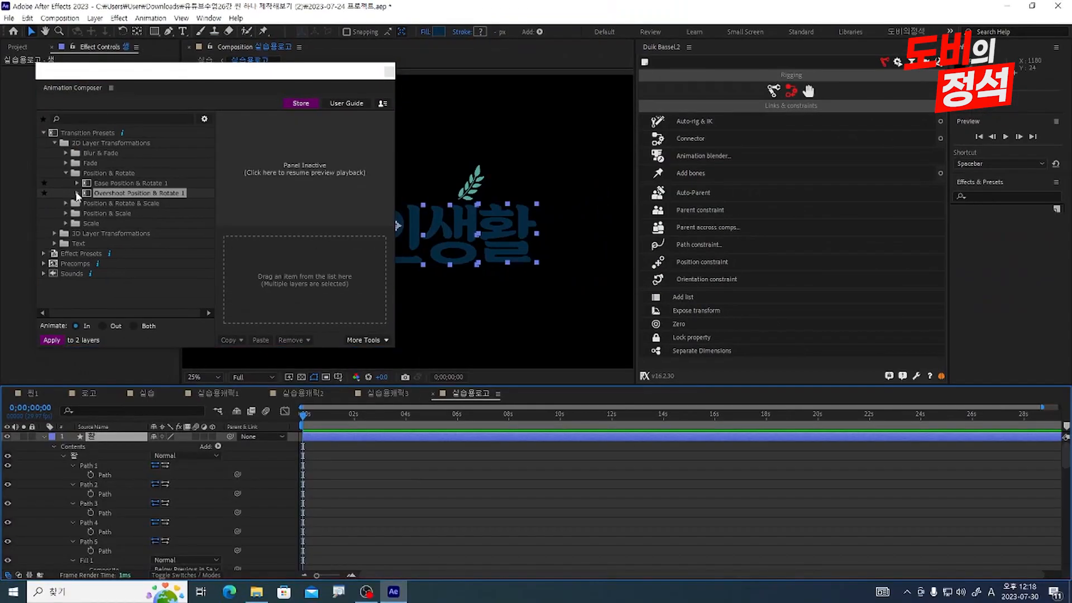
{"action": "left_click", "coordinate": [135, 194]}
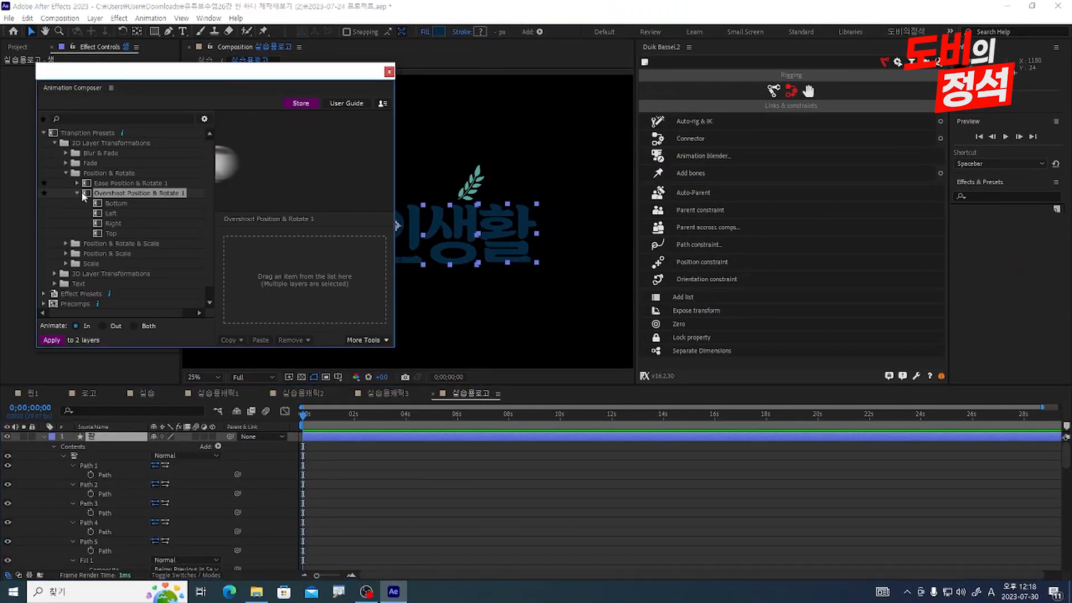
{"action": "left_click", "coordinate": [119, 201]}
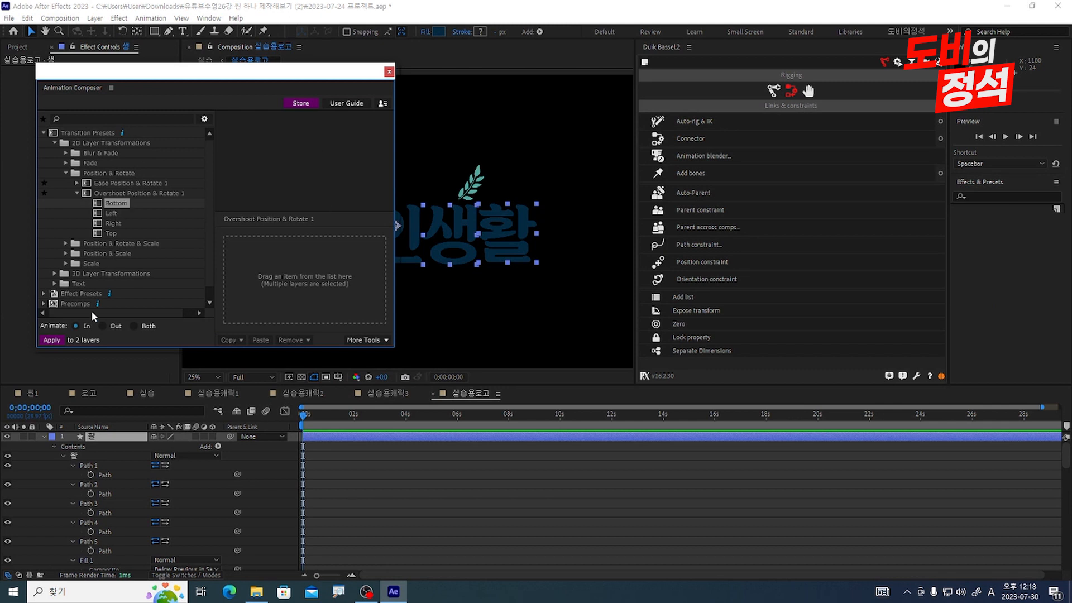
{"action": "left_click", "coordinate": [51, 340]}
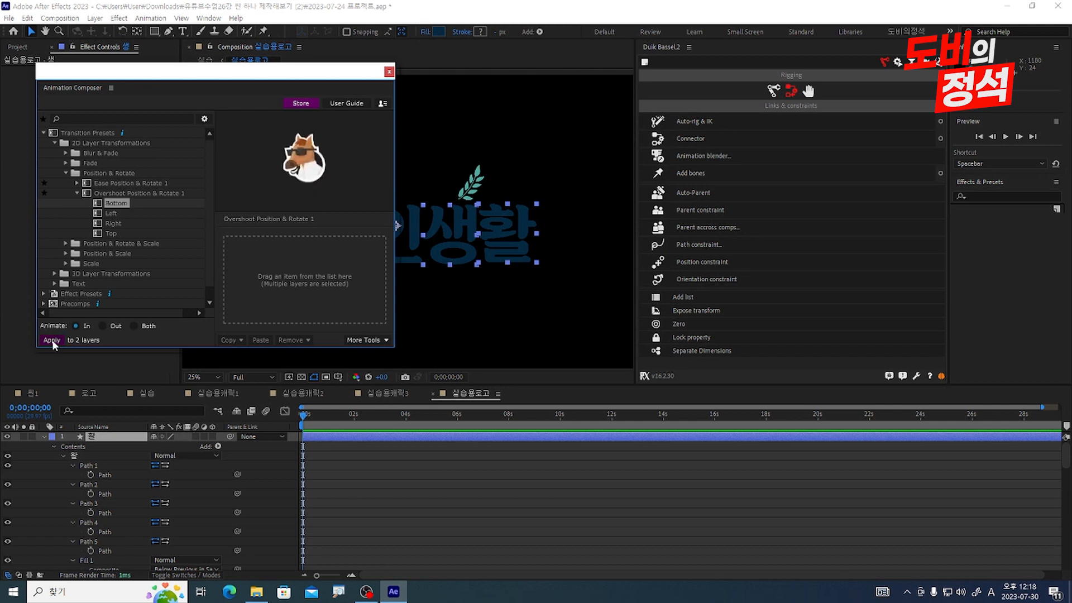
{"action": "left_click", "coordinate": [501, 485]}
{"action": "left_click", "coordinate": [389, 72]}
{"action": "left_click", "coordinate": [601, 534]}
{"action": "key", "text": "space"}
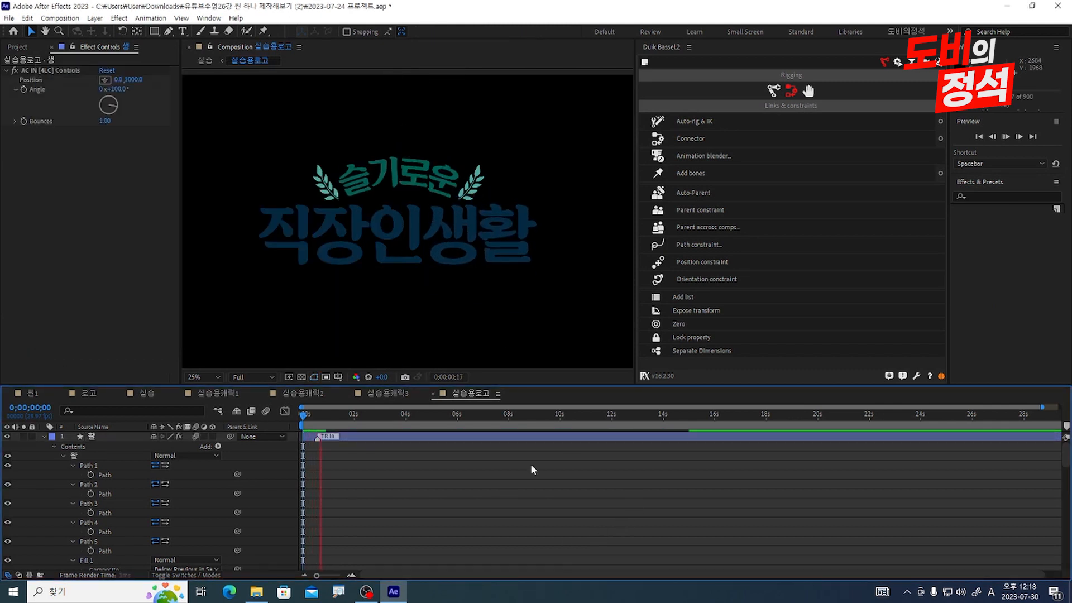
{"action": "key", "text": "space"}
Shift the 활 layer so that it starts at frame 5 and preview the result
{"action": "scroll", "coordinate": [163, 443], "scroll_direction": "down", "scroll_amount": 5}
{"action": "scroll", "coordinate": [539, 516], "scroll_direction": "down", "scroll_amount": 1}
{"action": "scroll", "coordinate": [540, 516], "scroll_direction": "up", "scroll_amount": 2}
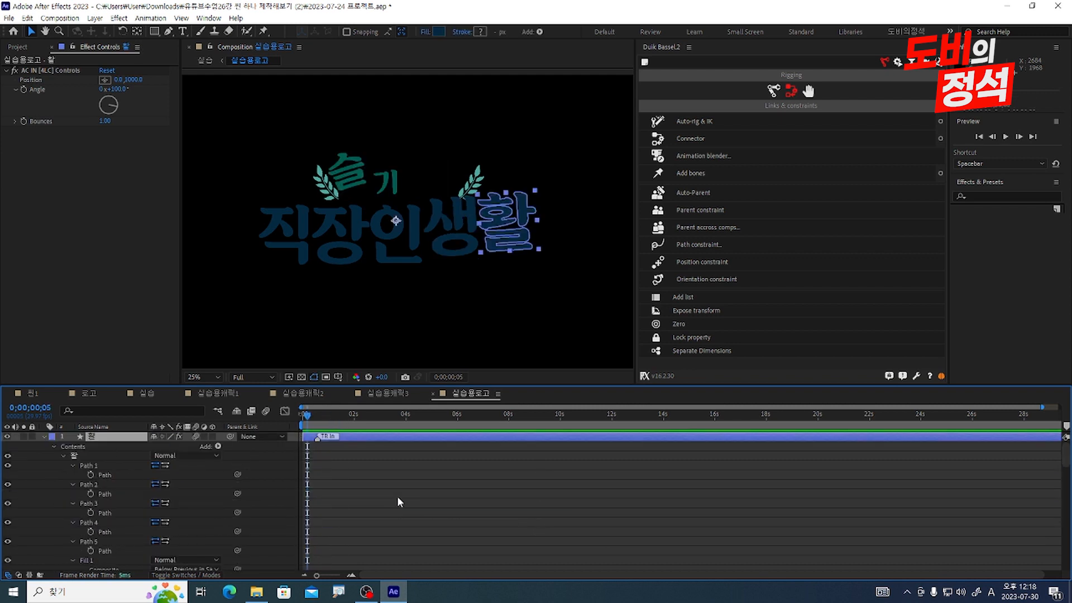
{"action": "key", "text": "["}
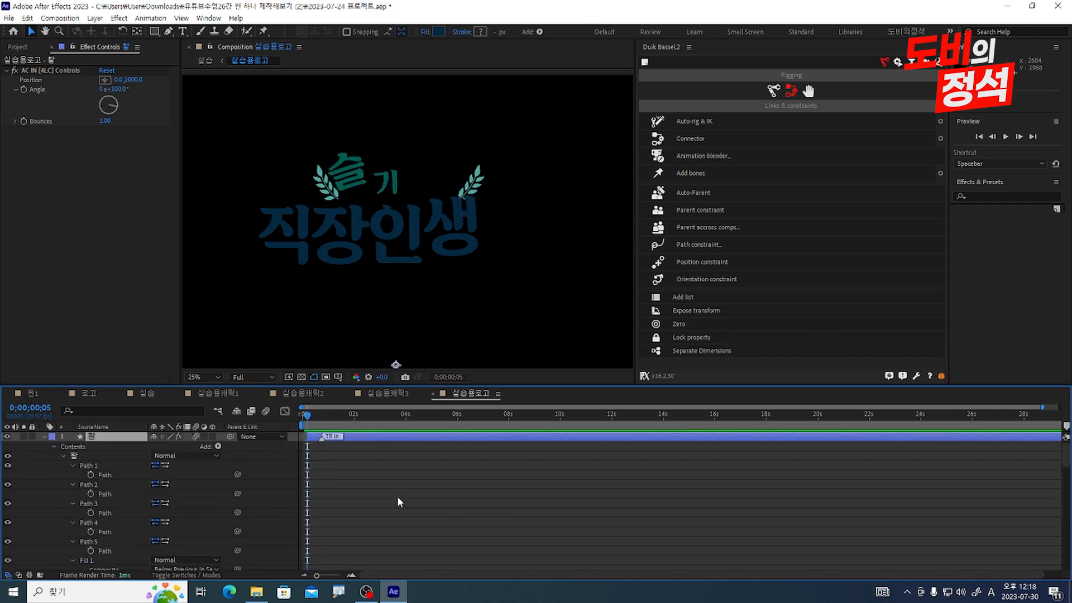
{"action": "key", "text": "Home"}
{"action": "key", "text": "space"}
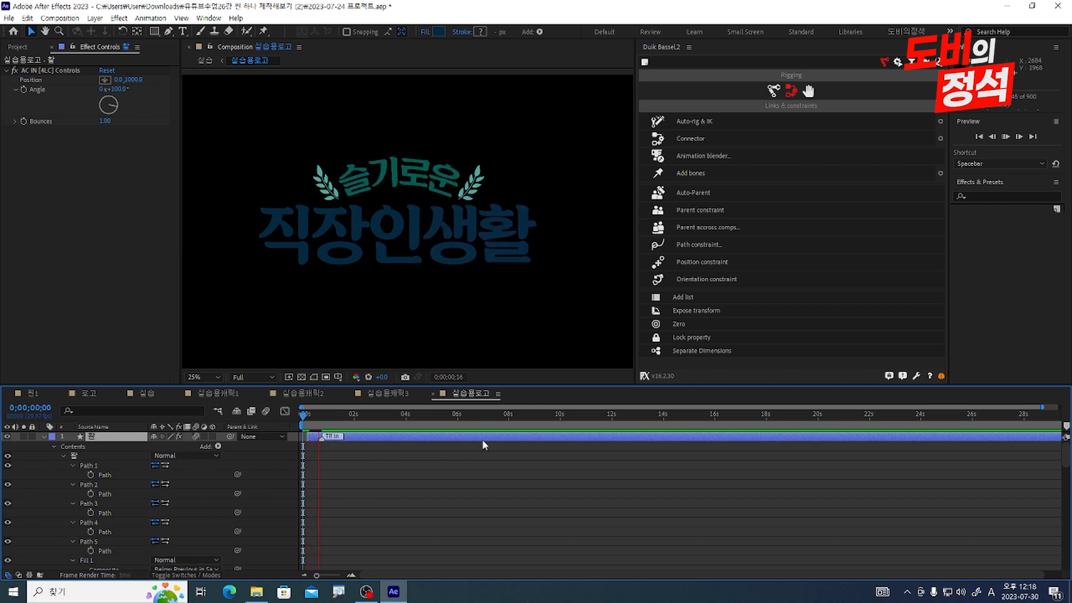
{"action": "left_click", "coordinate": [551, 480]}
{"action": "key", "text": "space"}
Add a Scale keyframe to the 직, 장 and 인 layers and move these keyframes to frame 10
{"action": "scroll", "coordinate": [565, 465], "scroll_direction": "down", "scroll_amount": 7}
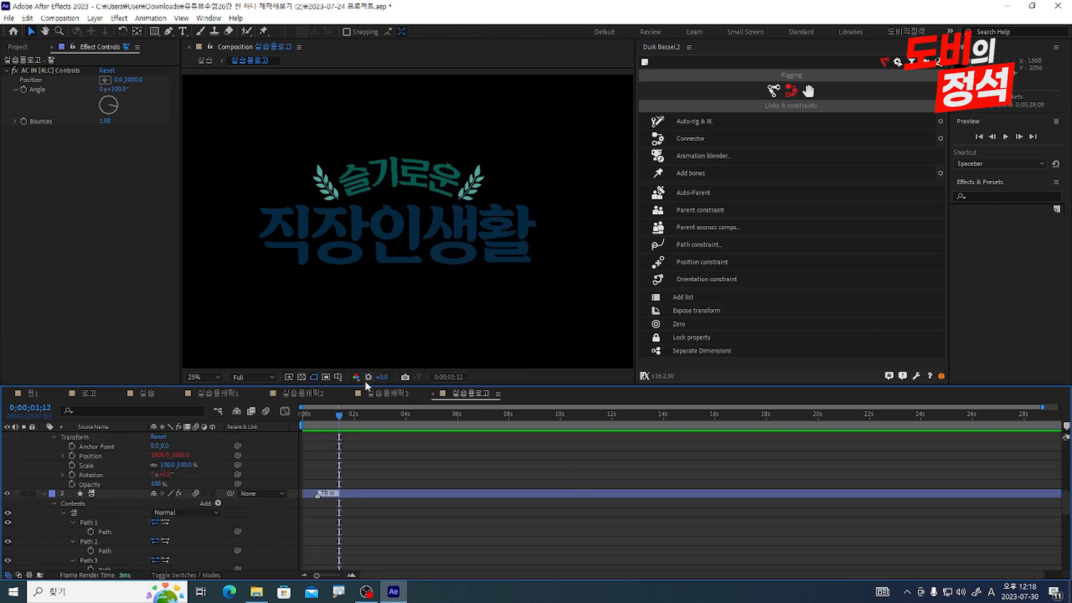
{"action": "left_click", "coordinate": [307, 240]}
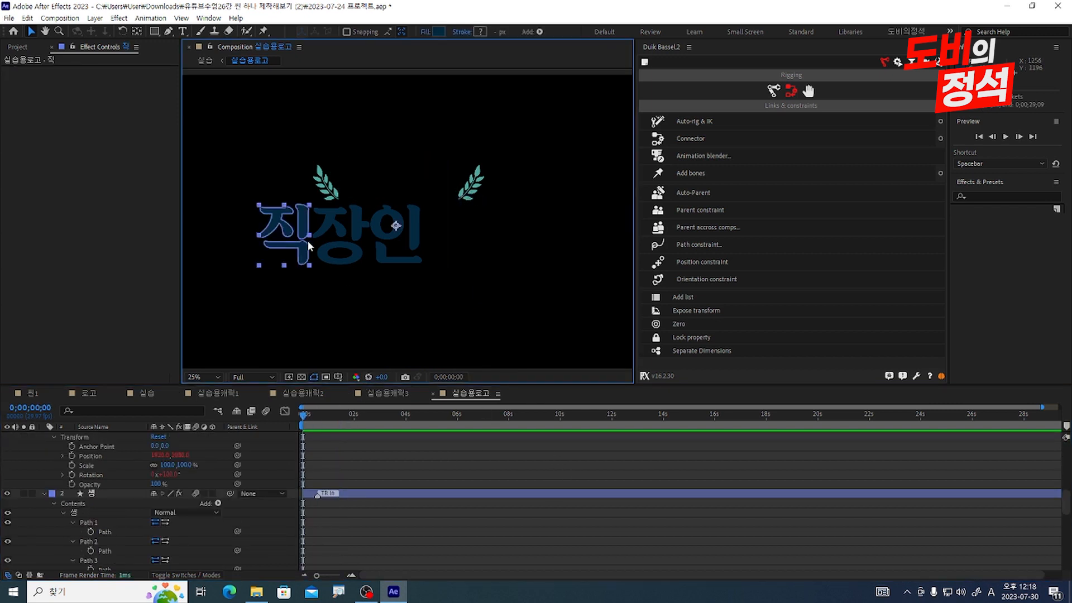
{"action": "left_click", "coordinate": [388, 238], "text": "shift"}
{"action": "scroll", "coordinate": [477, 531], "scroll_direction": "down", "scroll_amount": 3}
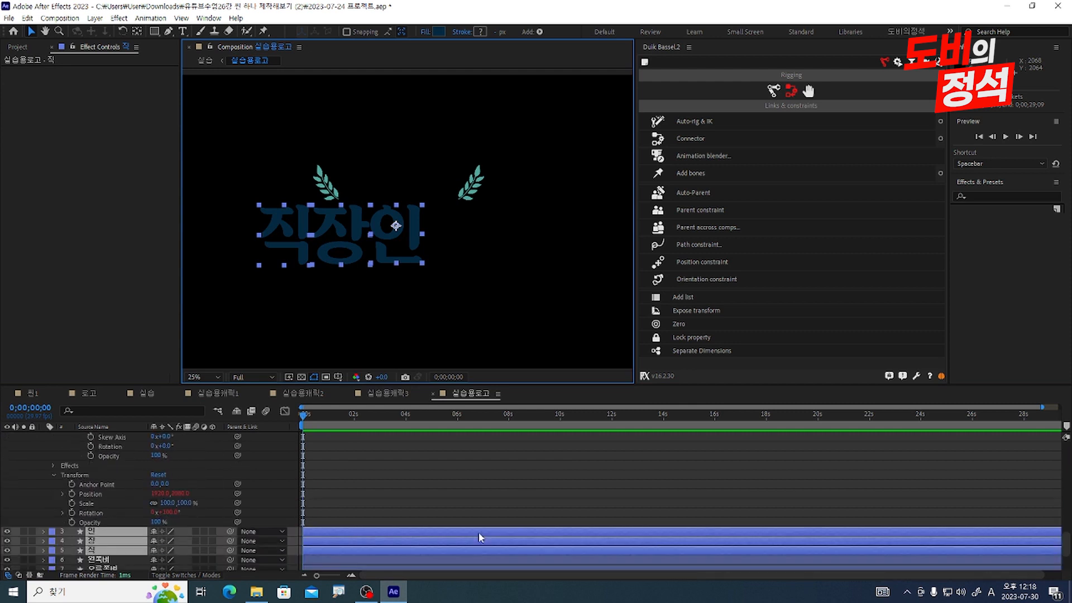
{"action": "key", "text": "s"}
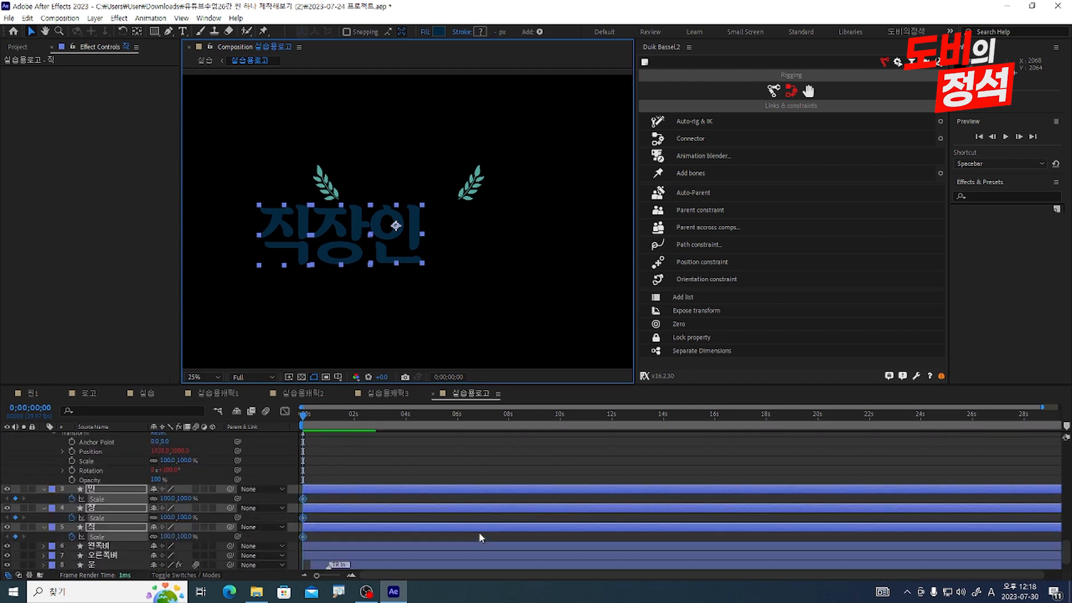
{"action": "key", "text": "alt+shift+Right"}
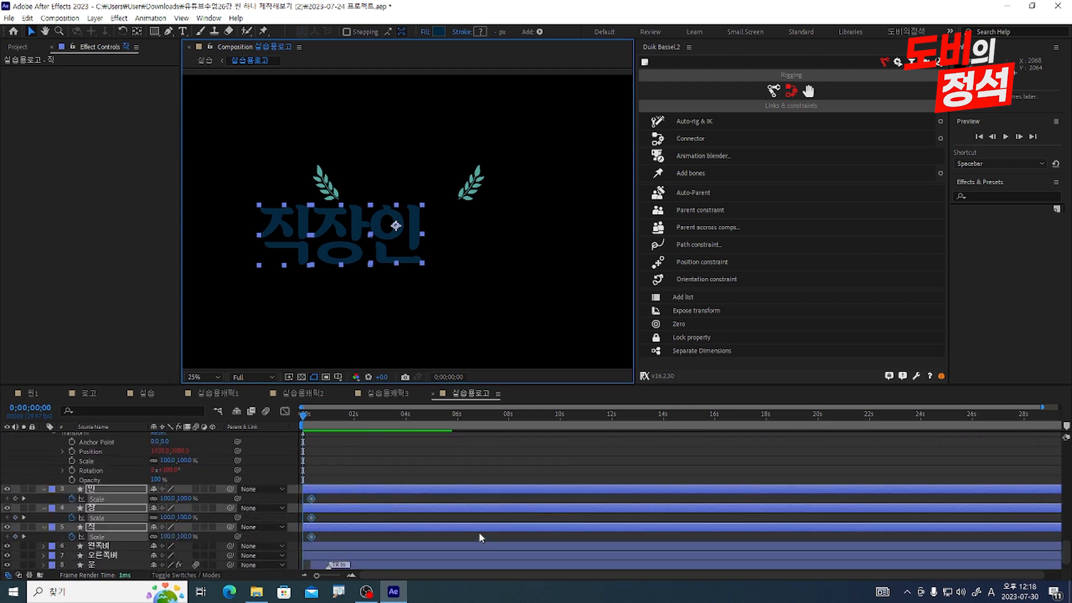
{"action": "key", "text": "equal"}
{"action": "key", "text": "equal"}
{"action": "key", "text": "equal"}
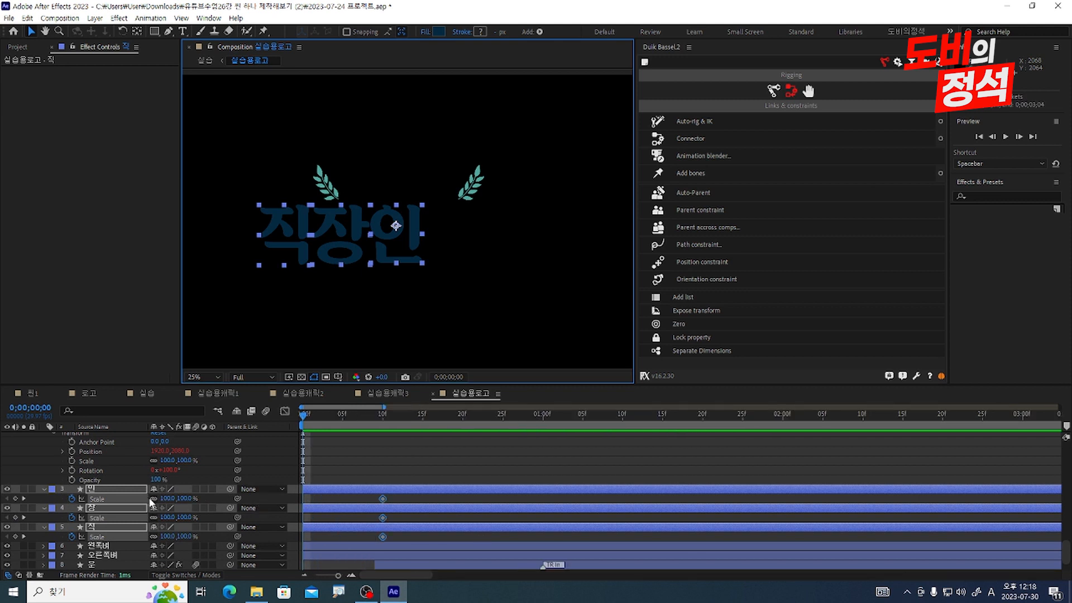
Centre the anchor points of the 직, 장 and 인 letters, set their Scale to 146% at frame 0 and preview
{"action": "key", "text": "ctrl+alt+Home"}
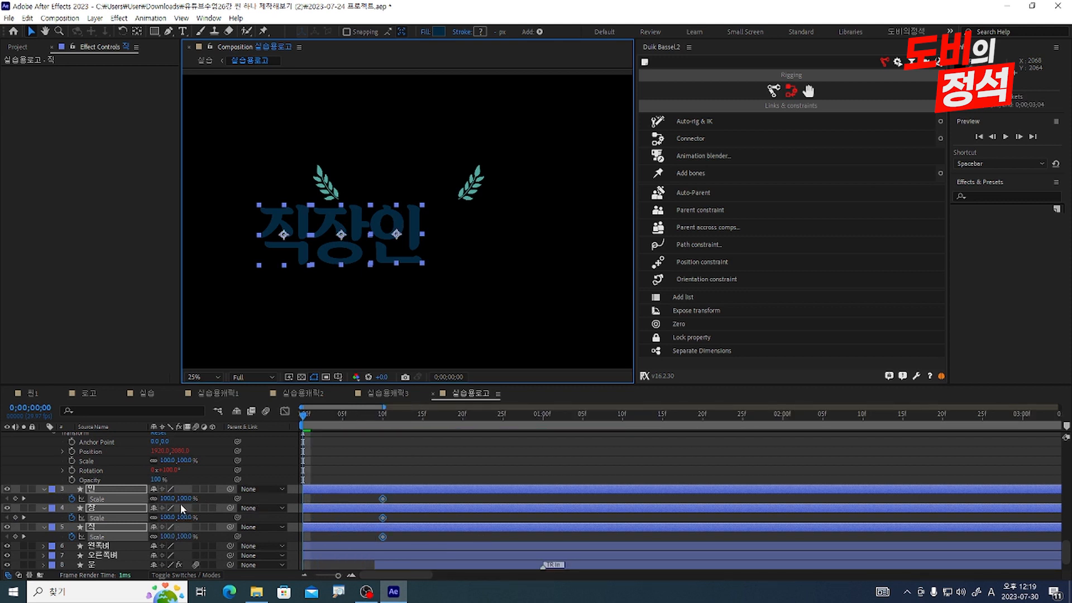
{"action": "left_click_drag", "start_coordinate": [167, 499], "coordinate": [193, 498]}
{"action": "key", "text": "space"}
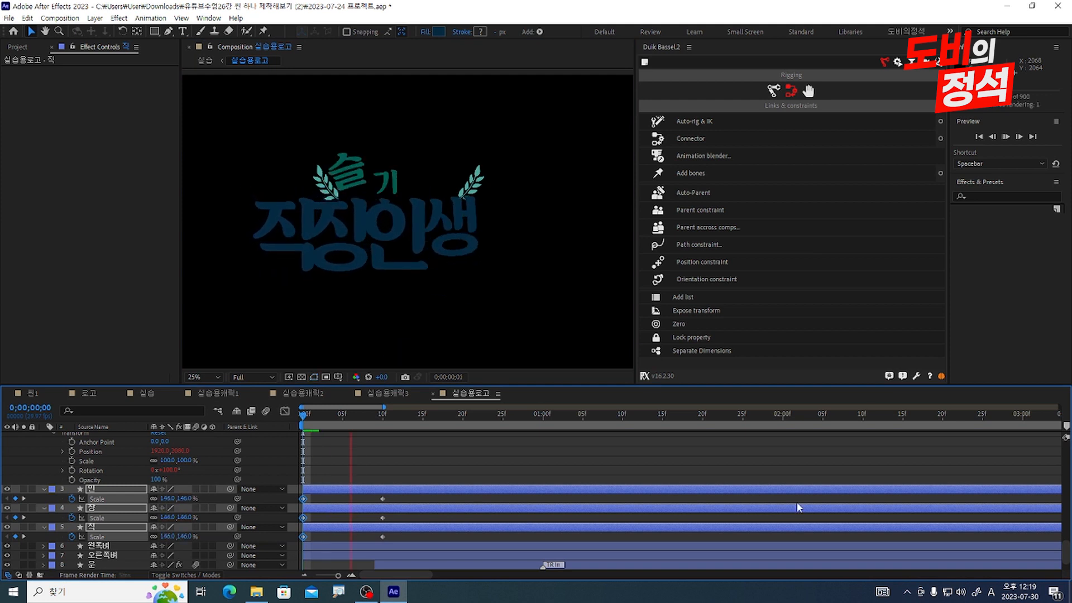
{"action": "key", "text": "space"}
Apply Easy Ease to the Scale keyframes of the 직, 장 and 인 layers and display their speed graph
{"action": "left_click_drag", "start_coordinate": [401, 495], "coordinate": [275, 550]}
{"action": "key", "text": "F9"}
{"action": "left_click", "coordinate": [284, 411]}
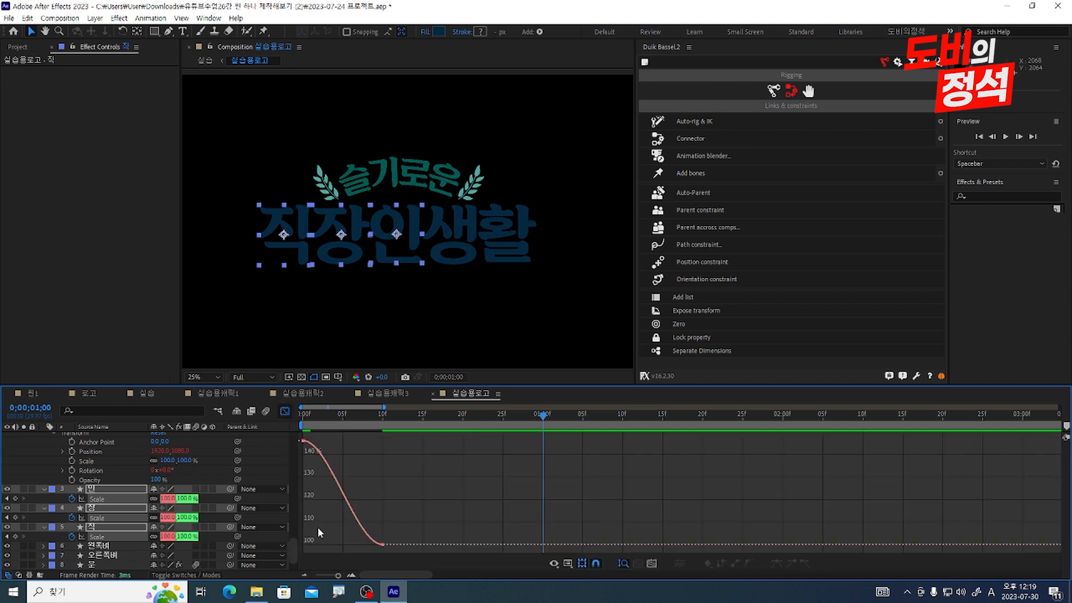
{"action": "left_click", "coordinate": [567, 563]}
{"action": "left_click", "coordinate": [598, 456]}
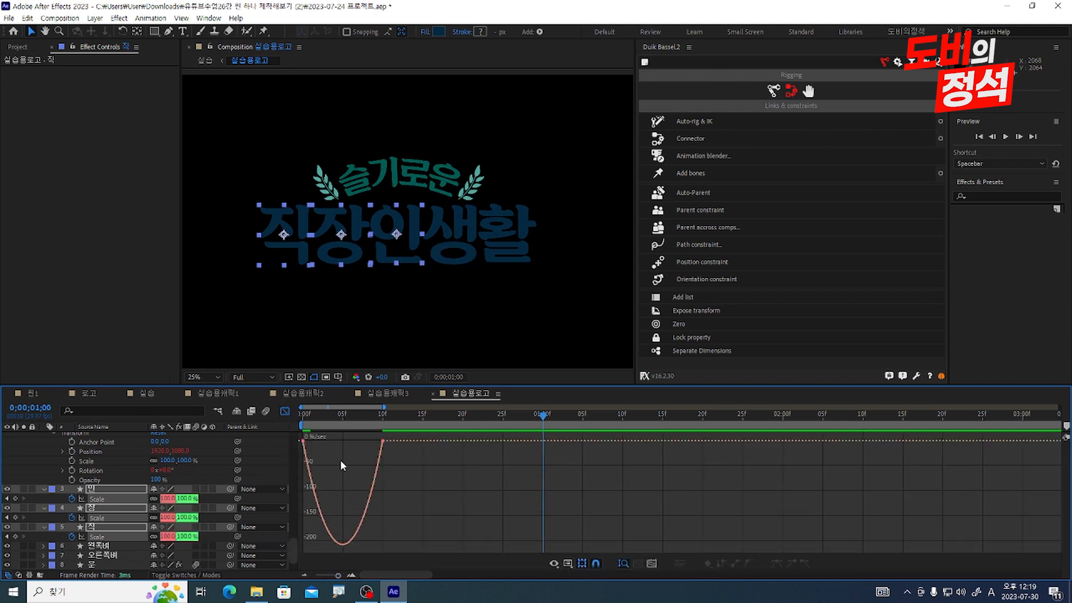
Lengthen the easing out of the first Scale keyframes in the speed graph and preview the three letters from the start
{"action": "left_click_drag", "start_coordinate": [342, 466], "coordinate": [296, 434]}
{"action": "left_click_drag", "start_coordinate": [318, 445], "coordinate": [344, 446]}
{"action": "key", "text": "shift+F3"}
{"action": "left_click_drag", "start_coordinate": [543, 416], "coordinate": [29, 447]}
{"action": "key", "text": "space"}
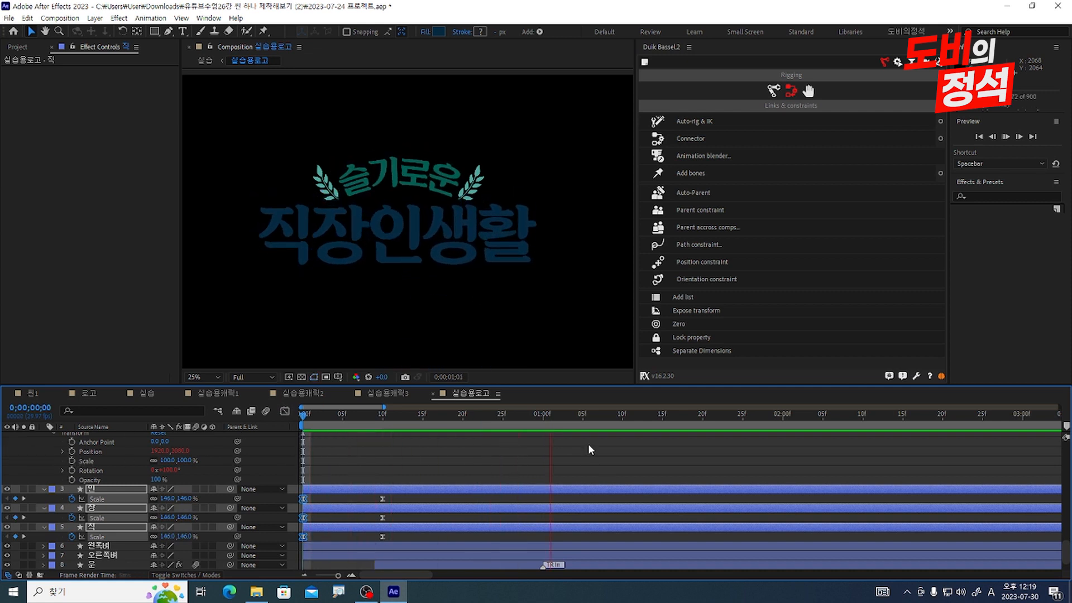
{"action": "key", "text": "space"}
Duplicate the 직 layer and shift the copy so that it starts at frame 10
{"action": "left_click_drag", "start_coordinate": [472, 414], "coordinate": [388, 437]}
{"action": "left_click", "coordinate": [354, 525]}
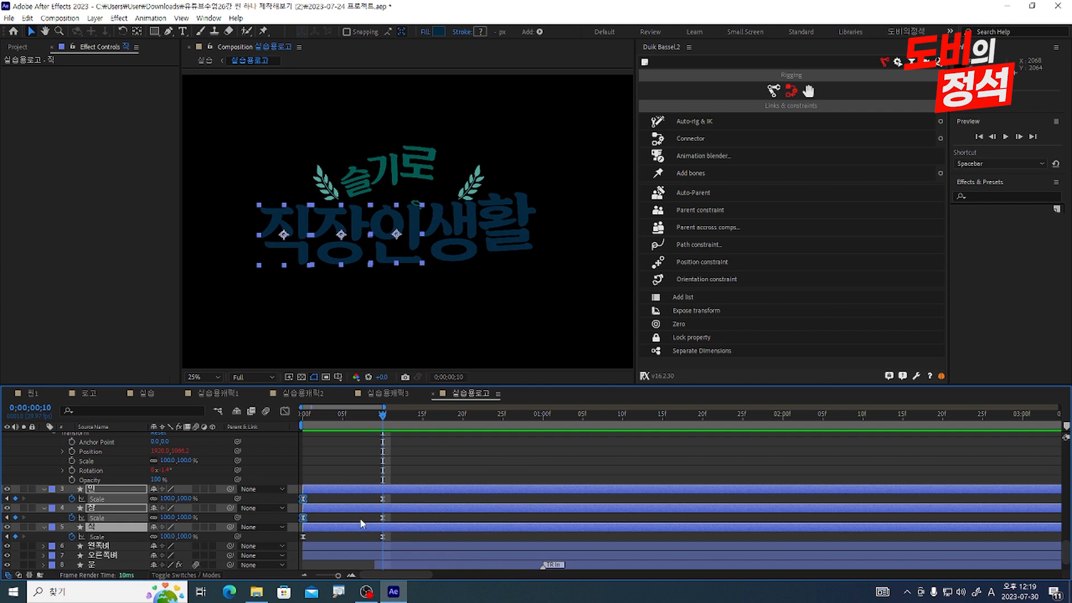
{"action": "key", "text": "ctrl+d"}
{"action": "left_click_drag", "start_coordinate": [371, 527], "coordinate": [450, 524]}
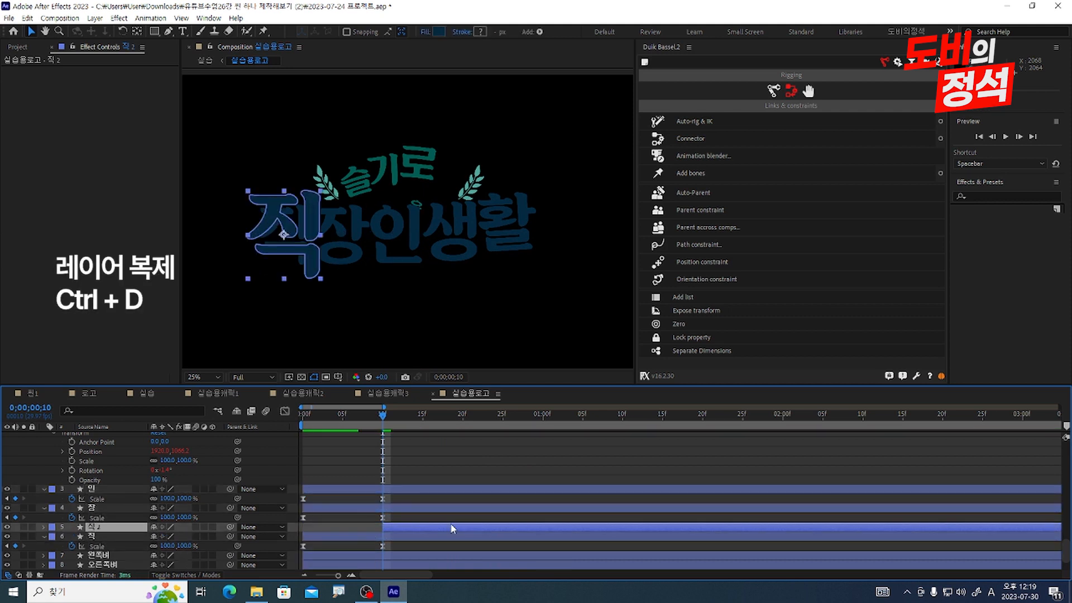
Time-reverse the Scale keyframes of the duplicated 직 layer and preview the animation
{"action": "key", "text": "u"}
{"action": "right_click", "coordinate": [463, 537]}
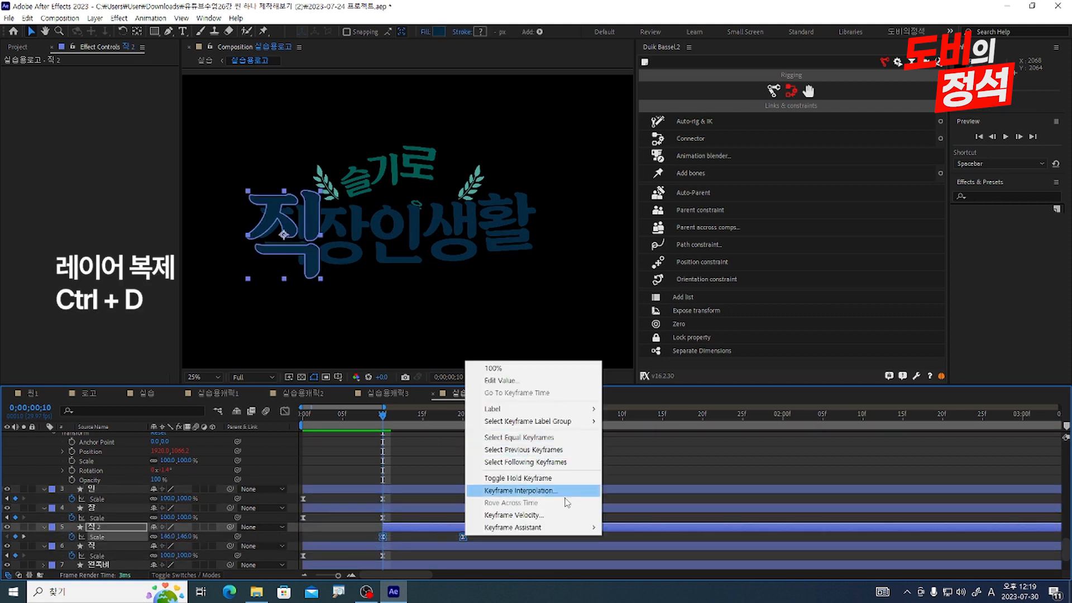
{"action": "mouse_move", "coordinate": [558, 527]}
{"action": "left_click", "coordinate": [680, 530]}
{"action": "key", "text": "space"}
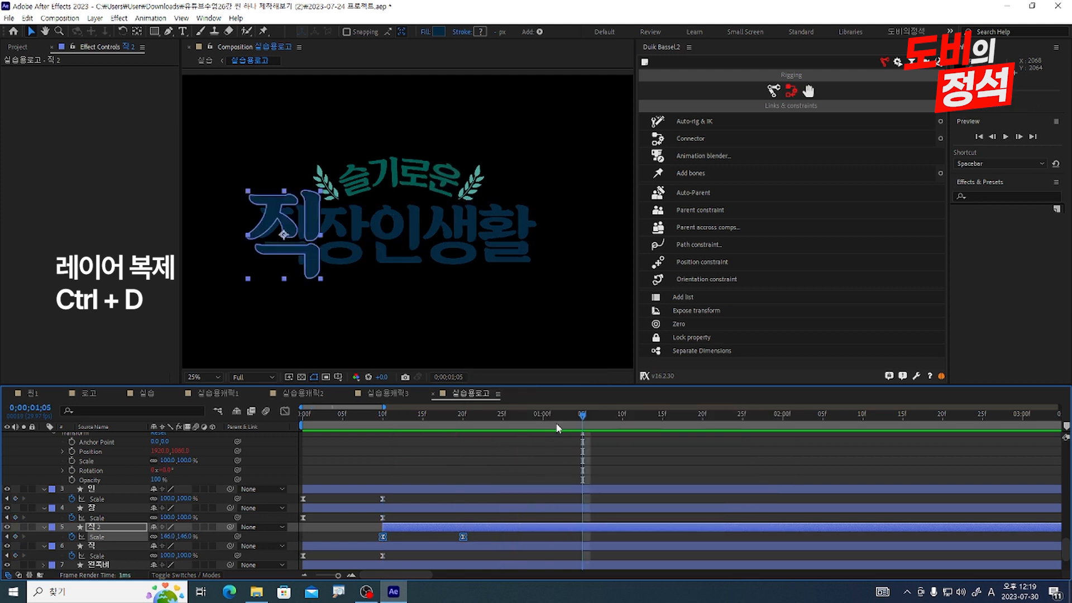
Duplicate the 장 layer with the copy starting at frame 10 and time-reverse the copy's Scale keyframes
{"action": "left_click", "coordinate": [435, 509]}
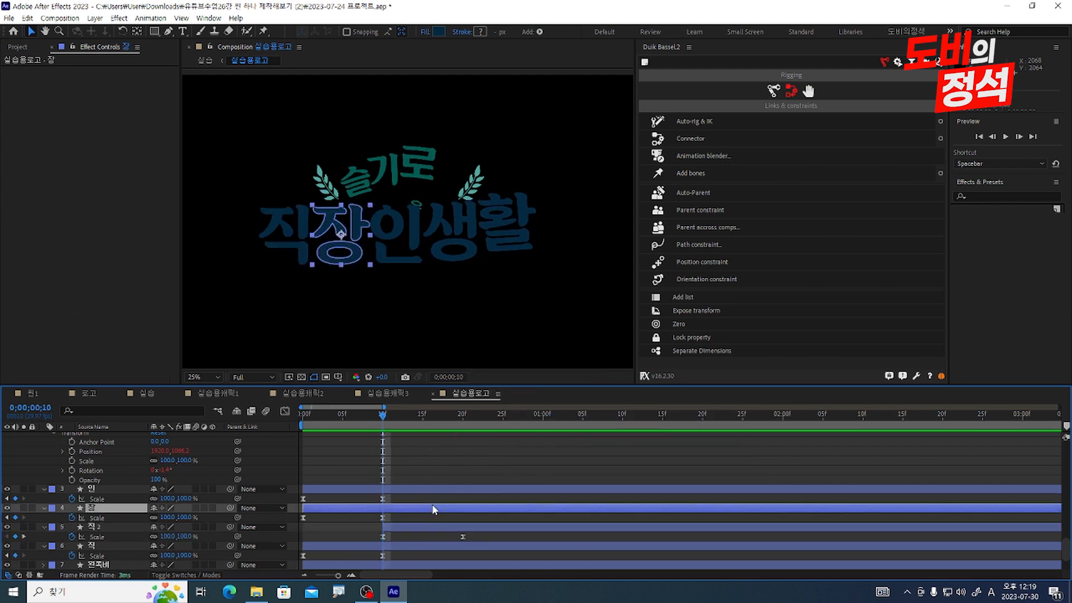
{"action": "key", "text": "ctrl+shift+d"}
{"action": "left_click_drag", "start_coordinate": [483, 525], "coordinate": [375, 514]}
{"action": "right_click", "coordinate": [463, 517]}
{"action": "left_click", "coordinate": [648, 509]}
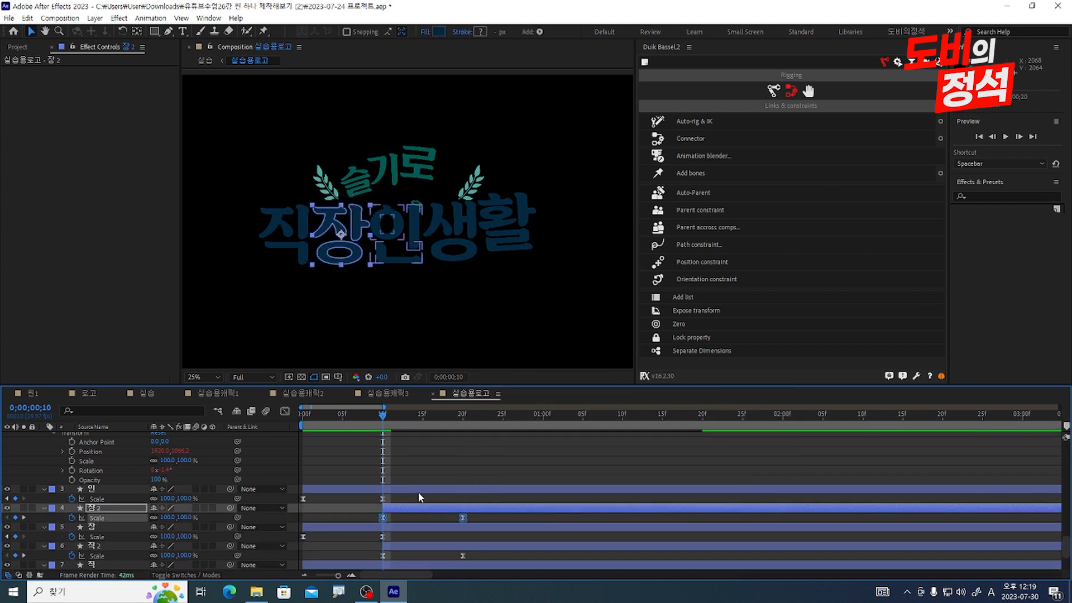
Duplicate the 인 layer, shift the copy to start at frame 10 and reveal its keyframes
{"action": "left_click", "coordinate": [430, 490]}
{"action": "key", "text": "ctrl+d"}
{"action": "key", "text": "bracketleft"}
{"action": "key", "text": "u"}
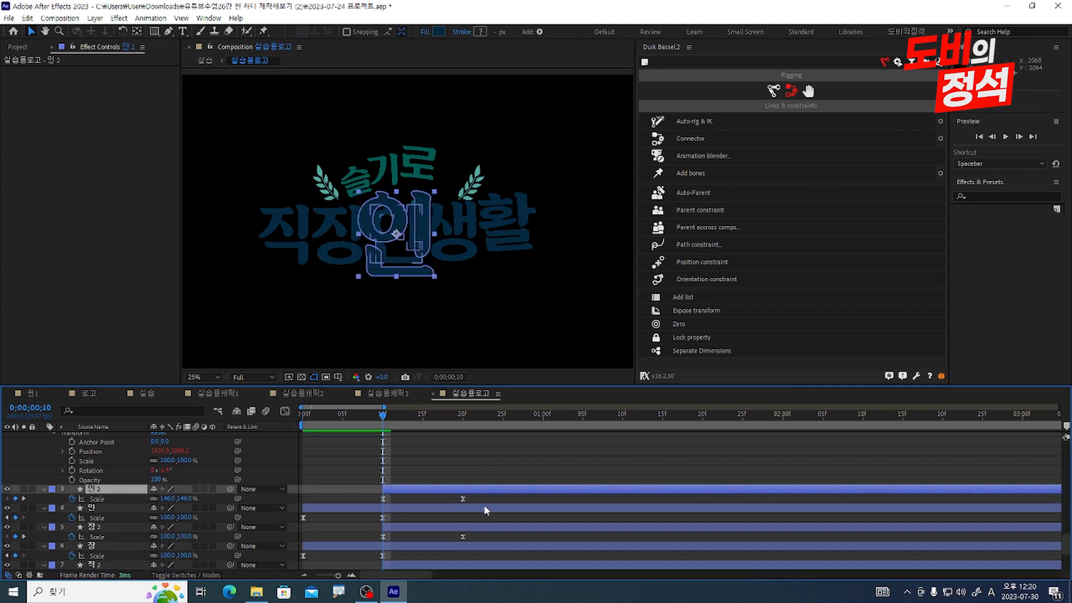
Time-reverse the Scale keyframes of the duplicated 인 layer
{"action": "left_click_drag", "start_coordinate": [481, 502], "coordinate": [375, 496]}
{"action": "right_click", "coordinate": [463, 498]}
{"action": "mouse_move", "coordinate": [528, 492]}
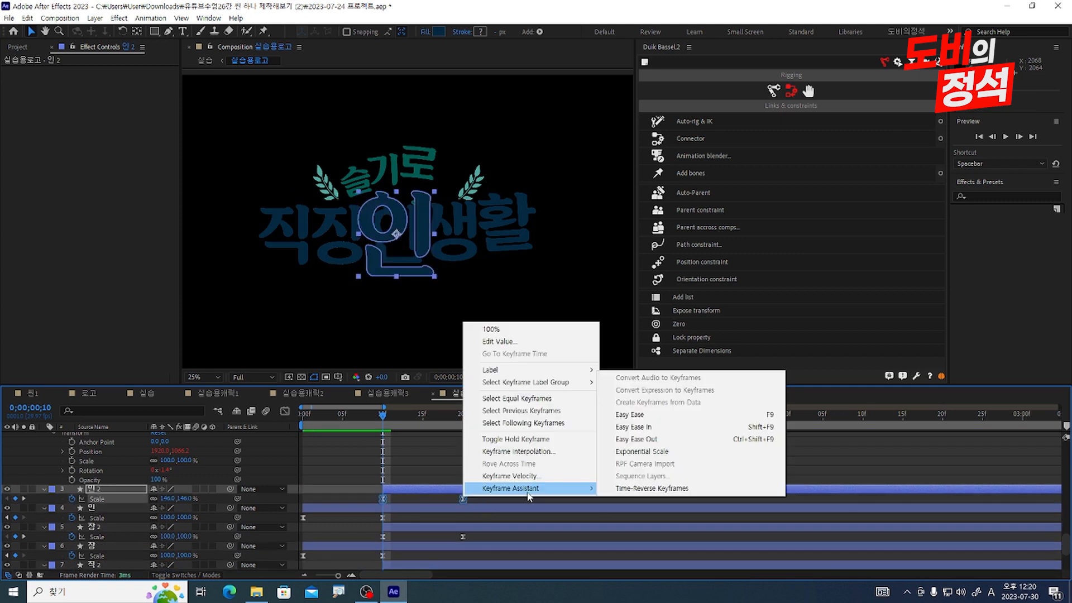
{"action": "left_click", "coordinate": [656, 489]}
{"action": "left_click", "coordinate": [446, 441]}
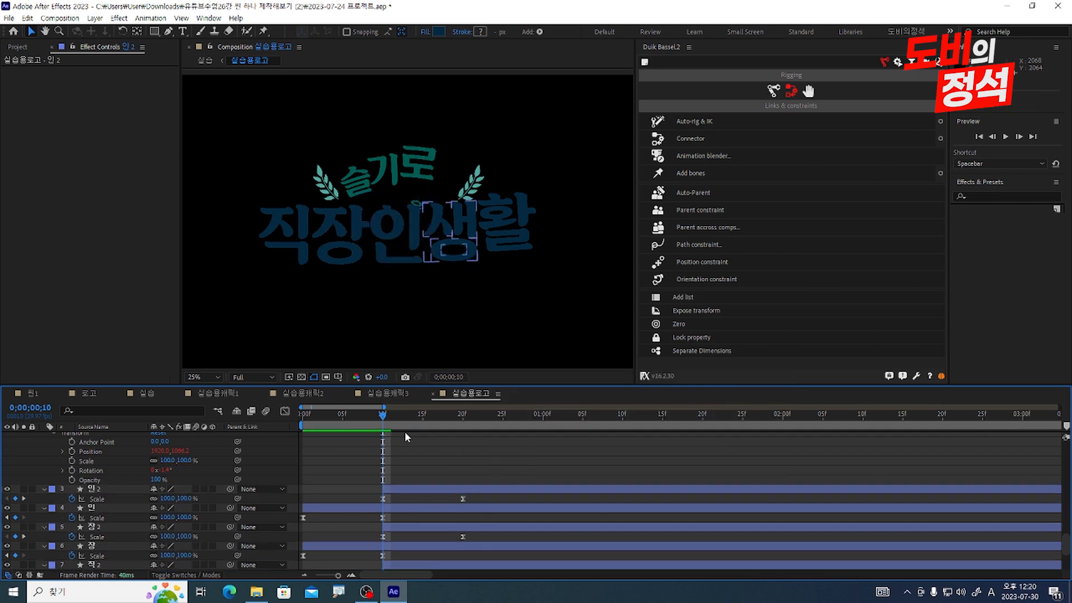
Add Opacity keyframes of 0% at frame 0 to the original 직, 장 and 인 layers
{"action": "key", "text": "space"}
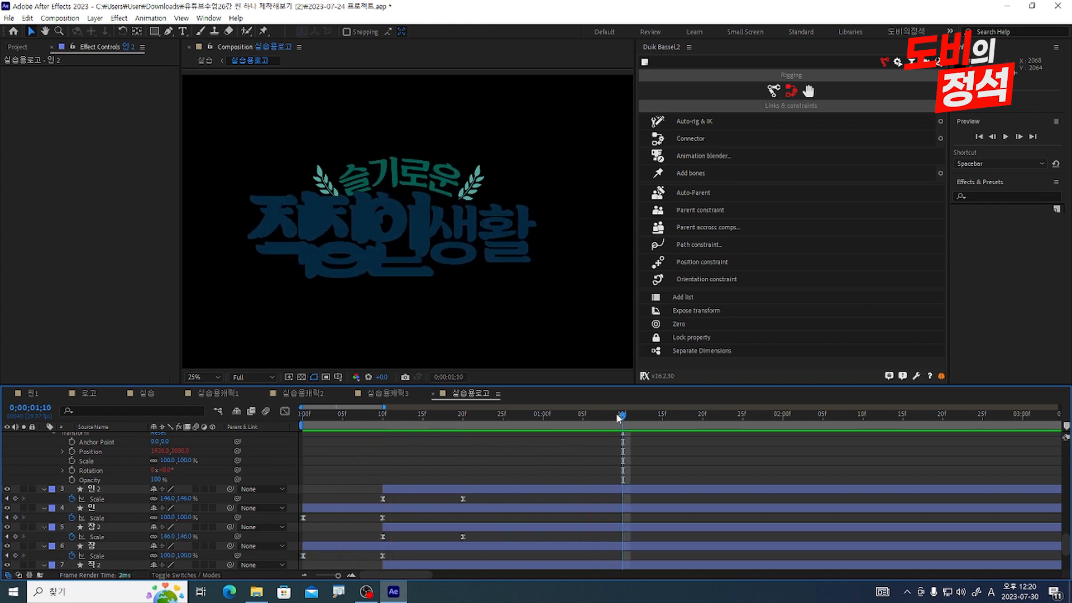
{"action": "key", "text": "space"}
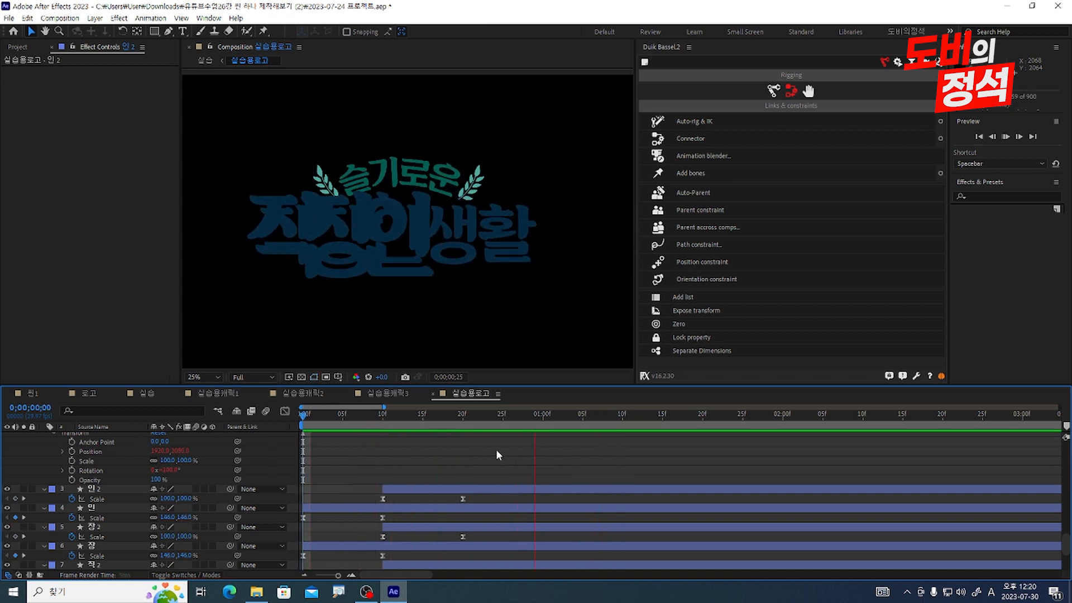
{"action": "key", "text": "space"}
{"action": "scroll", "coordinate": [321, 498], "scroll_direction": "down", "scroll_amount": 3}
{"action": "left_click", "coordinate": [322, 498]}
{"action": "left_click", "coordinate": [342, 460], "text": "ctrl"}
{"action": "scroll", "coordinate": [357, 441], "scroll_direction": "up", "scroll_amount": 2}
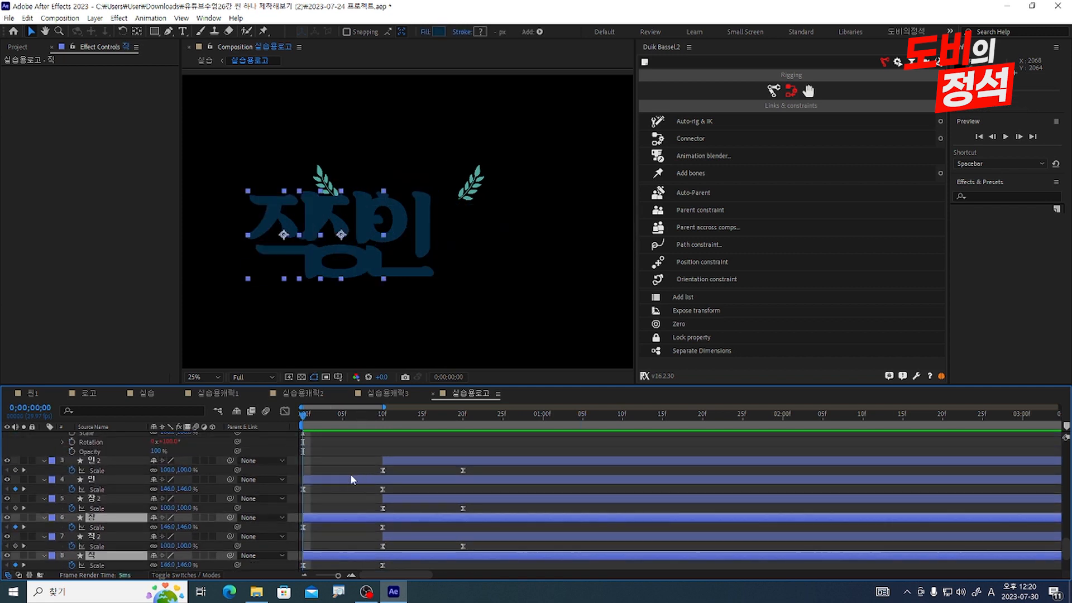
{"action": "left_click", "coordinate": [344, 479], "text": "ctrl"}
{"action": "key", "text": "alt+shift+t"}
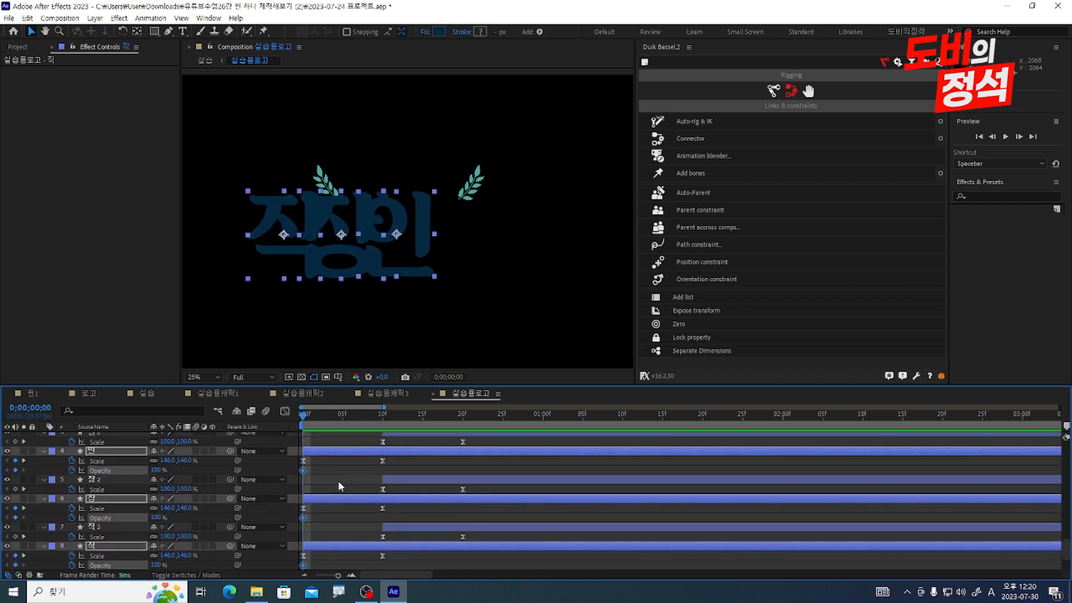
{"action": "left_click", "coordinate": [159, 471]}
{"action": "type", "text": "0"}
{"action": "key", "text": "Return"}
At frame 3, set the Opacity of the original 직, 장 and 인 layers to 100%
{"action": "key", "text": "space"}
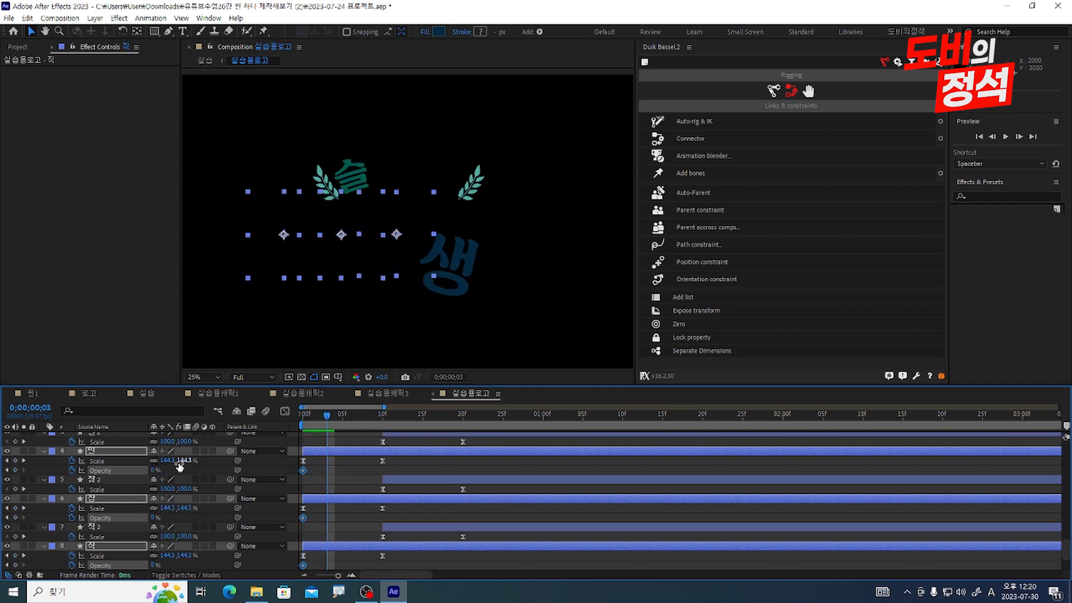
{"action": "left_click", "coordinate": [155, 471]}
{"action": "type", "text": "1"}
{"action": "key", "text": "Return"}
Add Opacity keyframes at frame 15 to the duplicated 직 2, 장 2 and 인 2 layers
{"action": "left_click_drag", "start_coordinate": [344, 414], "coordinate": [456, 433]}
{"action": "left_click", "coordinate": [414, 525]}
{"action": "left_click", "coordinate": [424, 480], "text": "ctrl"}
{"action": "left_click", "coordinate": [428, 434], "text": "ctrl"}
{"action": "key", "text": "Page_Up"}
{"action": "key", "text": "Page_Up"}
{"action": "key", "text": "Page_Up"}
{"action": "key", "text": "Page_Up"}
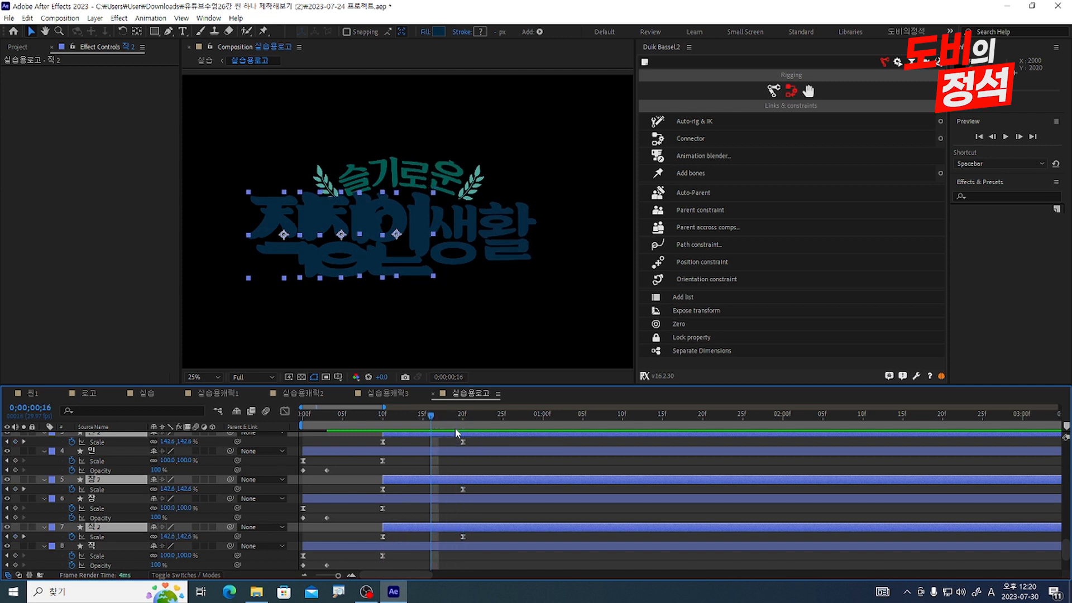
{"action": "key", "text": "alt+shift+t"}
Set the Opacity of the three duplicated letter layers to 0% at frame 20 and preview the animation from the start
{"action": "key", "text": "Page_Down"}
{"action": "key", "text": "Page_Down"}
{"action": "key", "text": "Page_Down"}
{"action": "key", "text": "Page_Down"}
{"action": "key", "text": "Page_Down"}
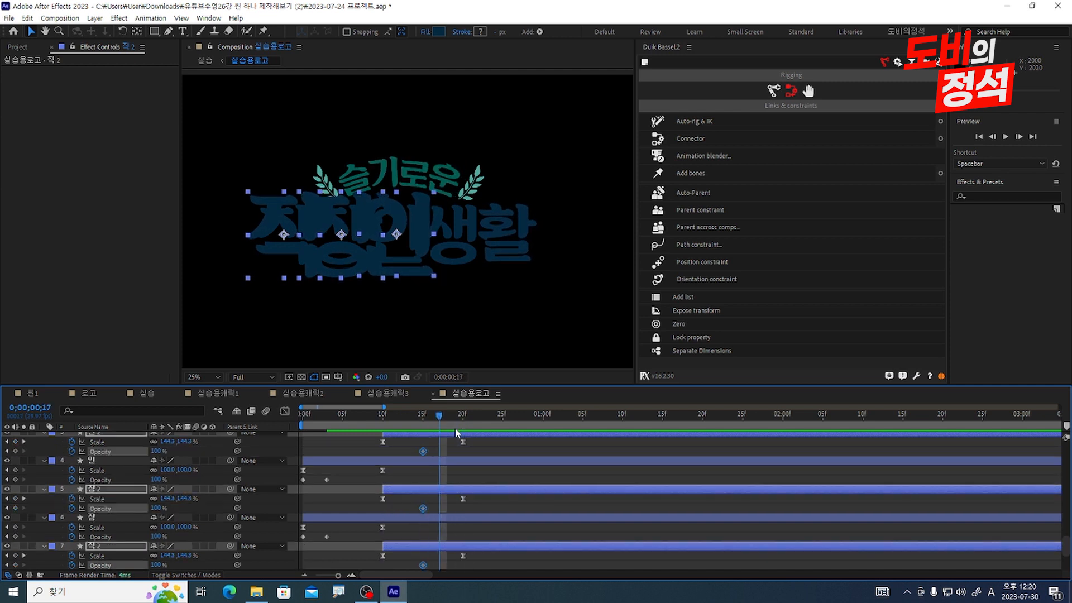
{"action": "left_click", "coordinate": [160, 507]}
{"action": "type", "text": "0"}
{"action": "key", "text": "Return"}
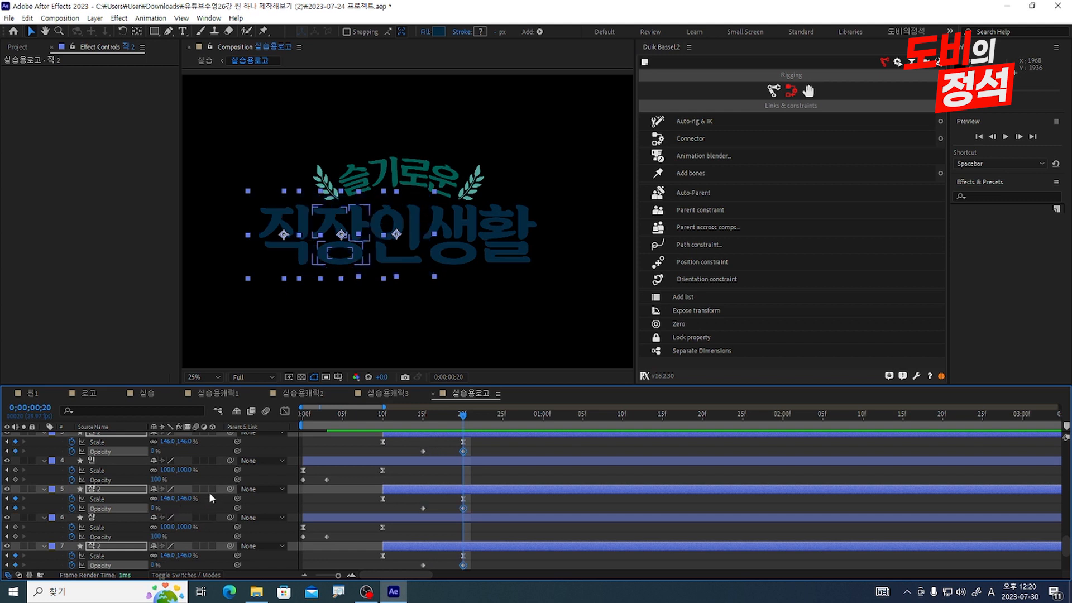
{"action": "left_click", "coordinate": [586, 555]}
{"action": "key", "text": "Home"}
{"action": "key", "text": "space"}
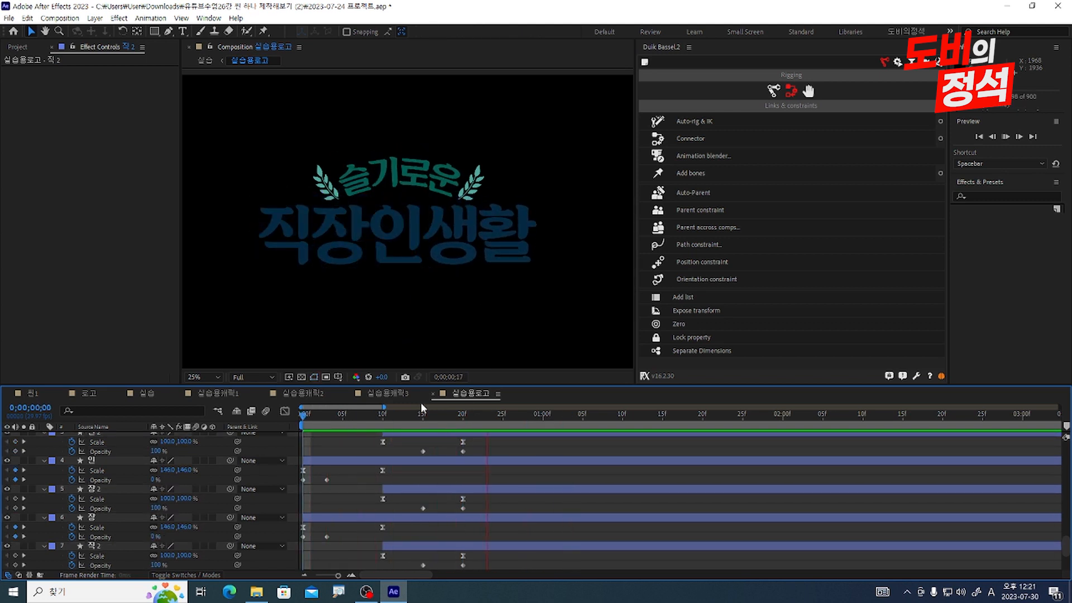
Shift the 장 and 장 2 layers together so that 장 starts at frame 5
{"action": "scroll", "coordinate": [392, 520], "scroll_direction": "down", "scroll_amount": 1}
{"action": "left_click", "coordinate": [384, 545]}
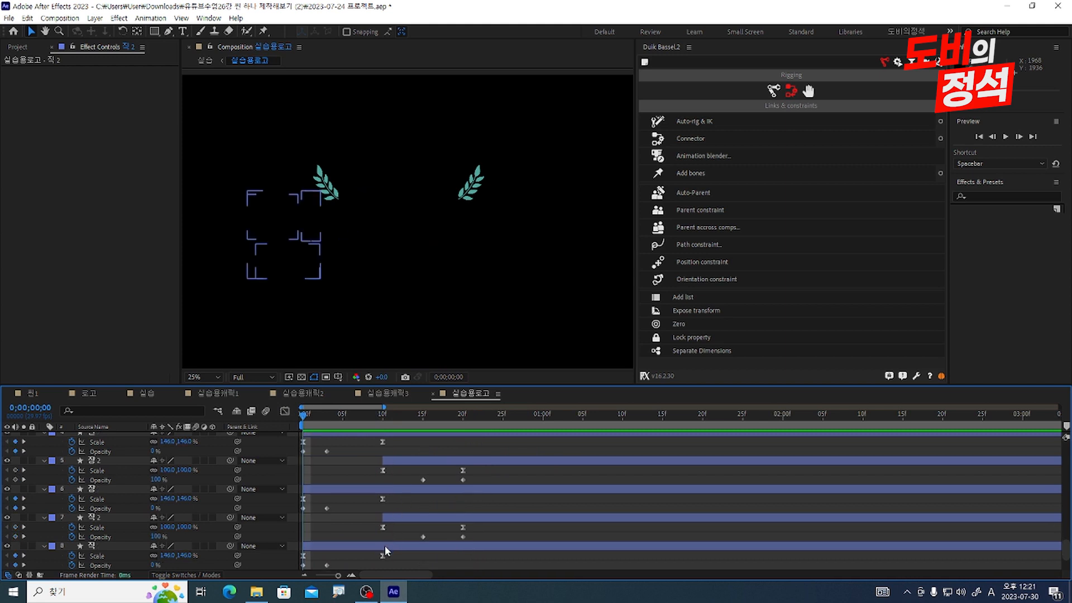
{"action": "left_click", "coordinate": [422, 520], "text": "shift"}
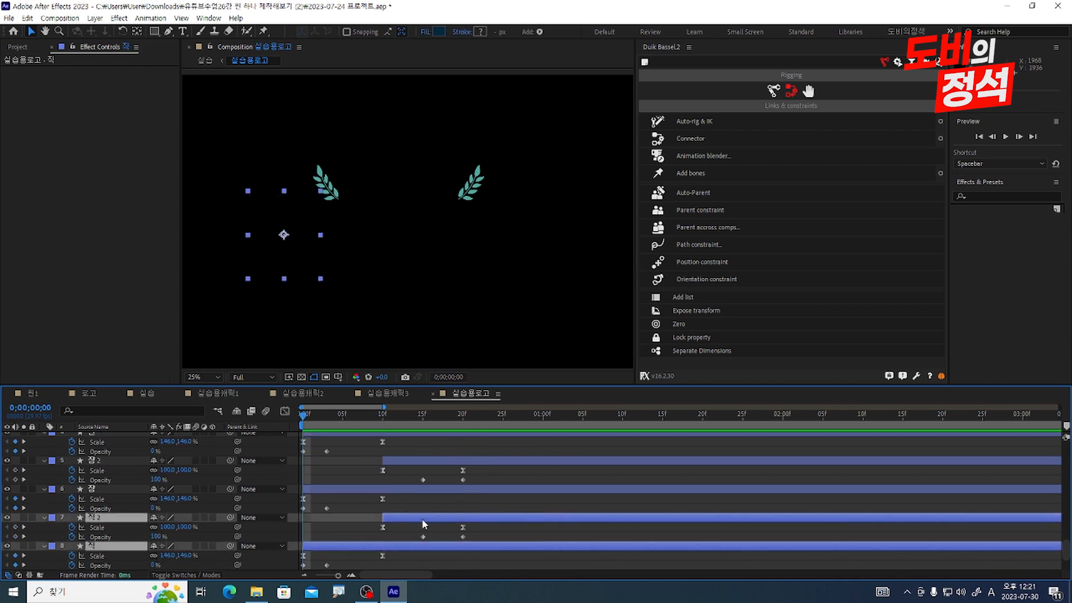
{"action": "left_click", "coordinate": [350, 514]}
{"action": "key", "text": "space"}
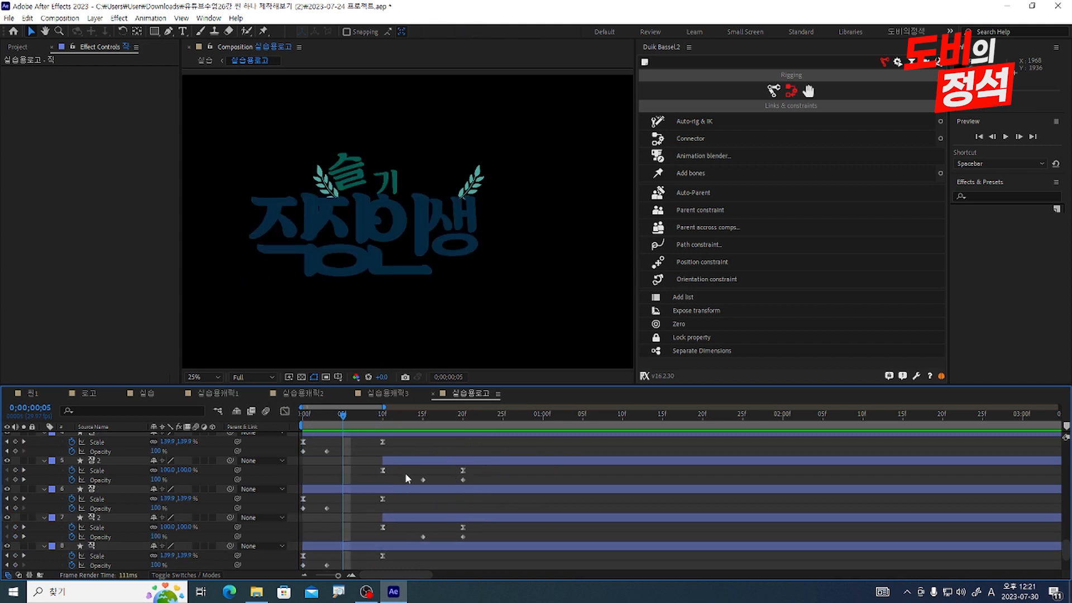
{"action": "left_click", "coordinate": [402, 489]}
{"action": "left_click", "coordinate": [426, 463], "text": "shift"}
{"action": "left_click_drag", "start_coordinate": [342, 490], "coordinate": [373, 492]}
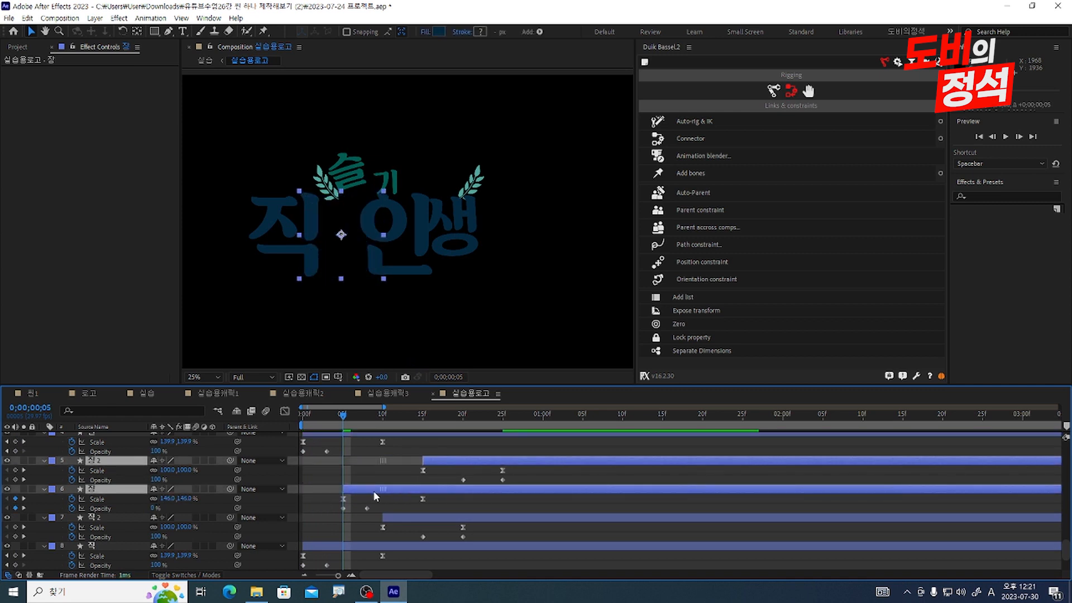
Shift the 인 and 인 2 layers together so that 인 starts at frame 10, and preview from the start
{"action": "scroll", "coordinate": [388, 478], "scroll_direction": "up", "scroll_amount": 2}
{"action": "left_click", "coordinate": [376, 513]}
{"action": "key", "text": "space"}
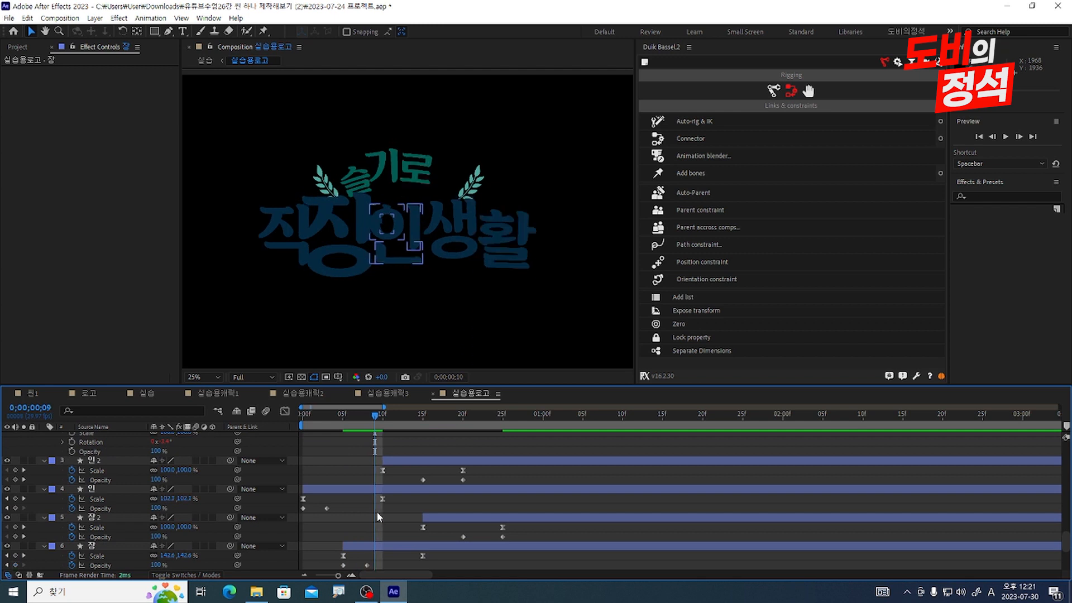
{"action": "left_click", "coordinate": [394, 501]}
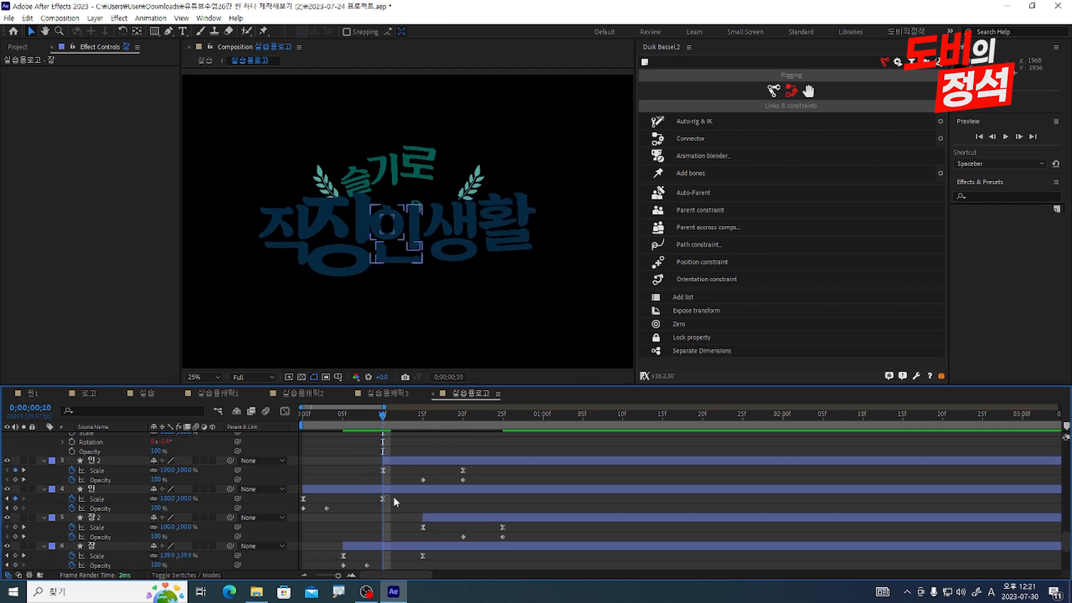
{"action": "left_click", "coordinate": [426, 485]}
{"action": "left_click", "coordinate": [459, 463], "text": "shift"}
{"action": "left_click_drag", "start_coordinate": [389, 491], "coordinate": [468, 492]}
{"action": "key", "text": "Home"}
{"action": "key", "text": "space"}
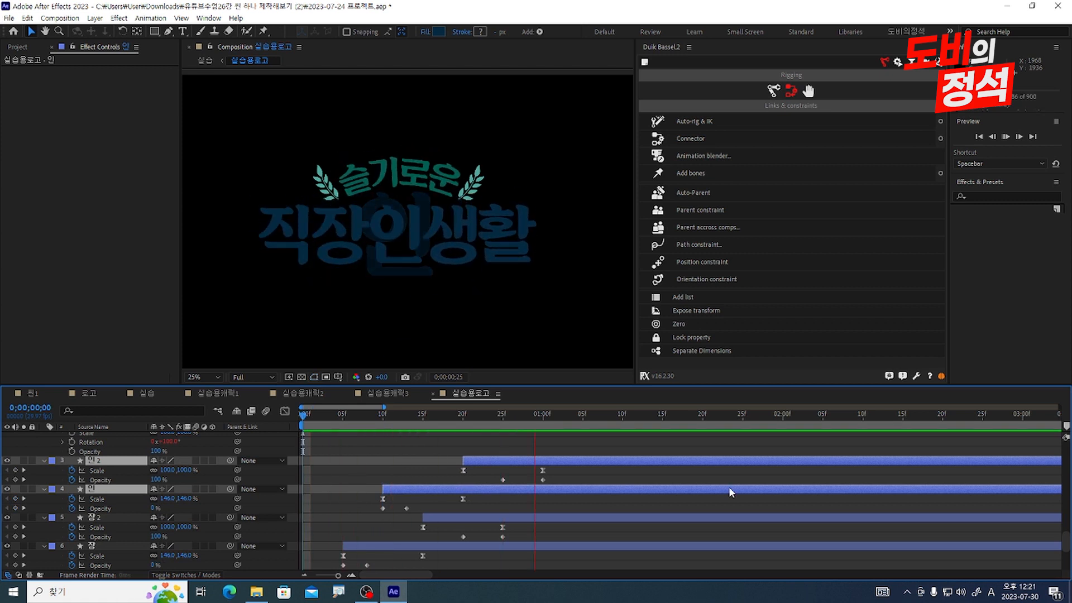
Shift the 생 and 활 layers together so that 생 starts at frame 22, and preview the logo animation
{"action": "scroll", "coordinate": [675, 478], "scroll_direction": "up", "scroll_amount": 10}
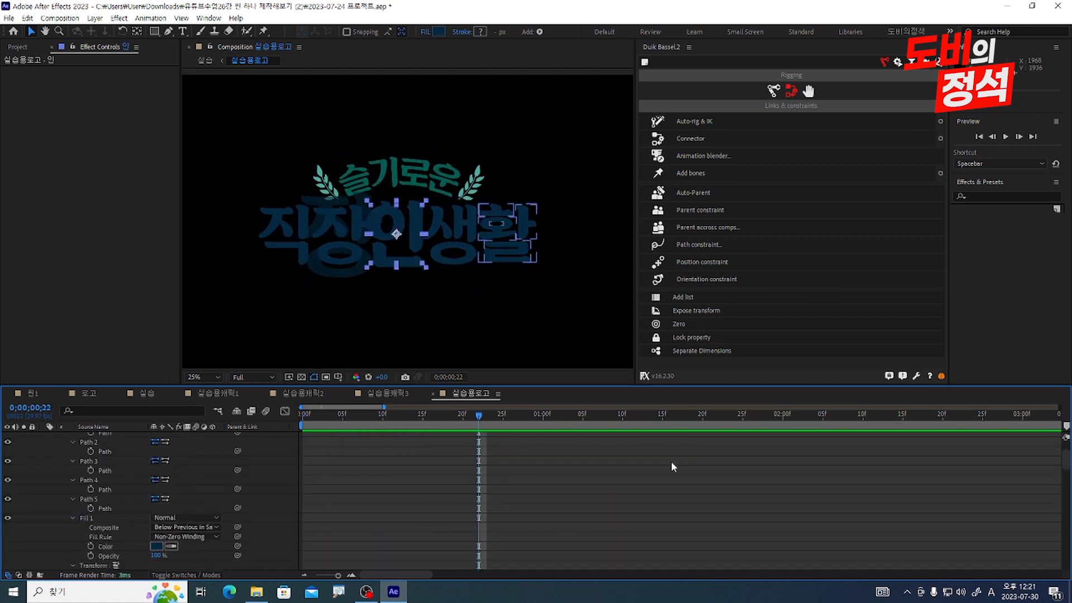
{"action": "scroll", "coordinate": [671, 462], "scroll_direction": "down", "scroll_amount": 7}
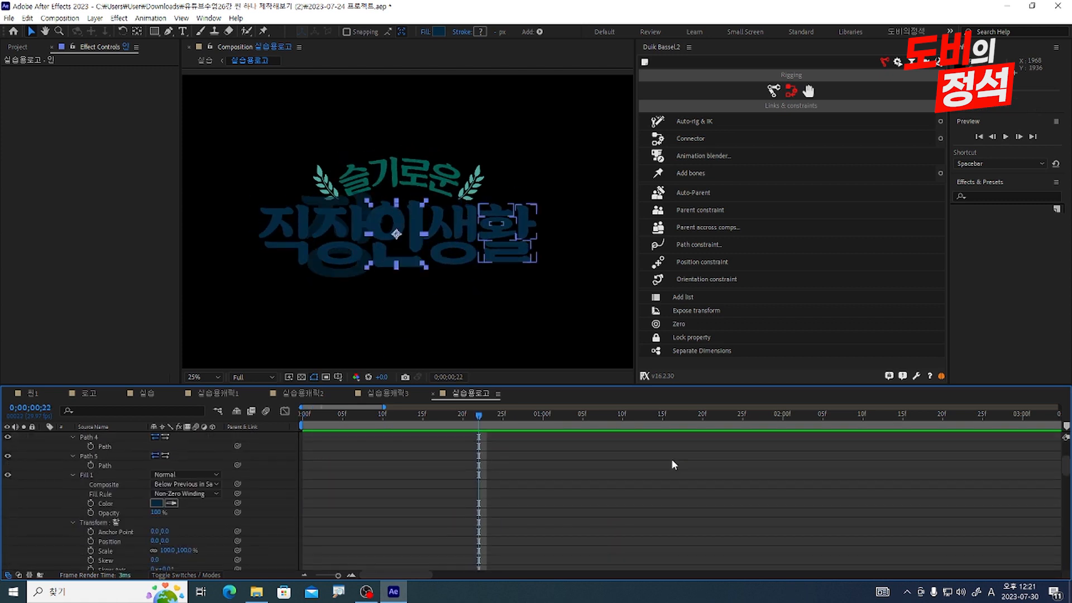
{"action": "left_click", "coordinate": [590, 519]}
{"action": "scroll", "coordinate": [635, 478], "scroll_direction": "up", "scroll_amount": 3}
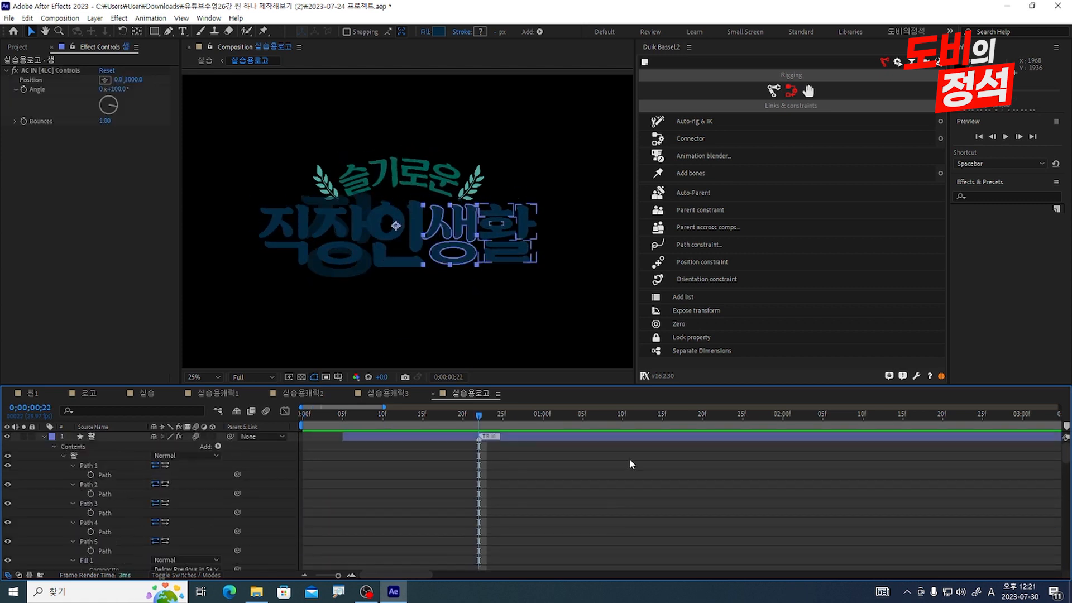
{"action": "scroll", "coordinate": [584, 505], "scroll_direction": "down", "scroll_amount": 3}
{"action": "scroll", "coordinate": [586, 512], "scroll_direction": "down", "scroll_amount": 3}
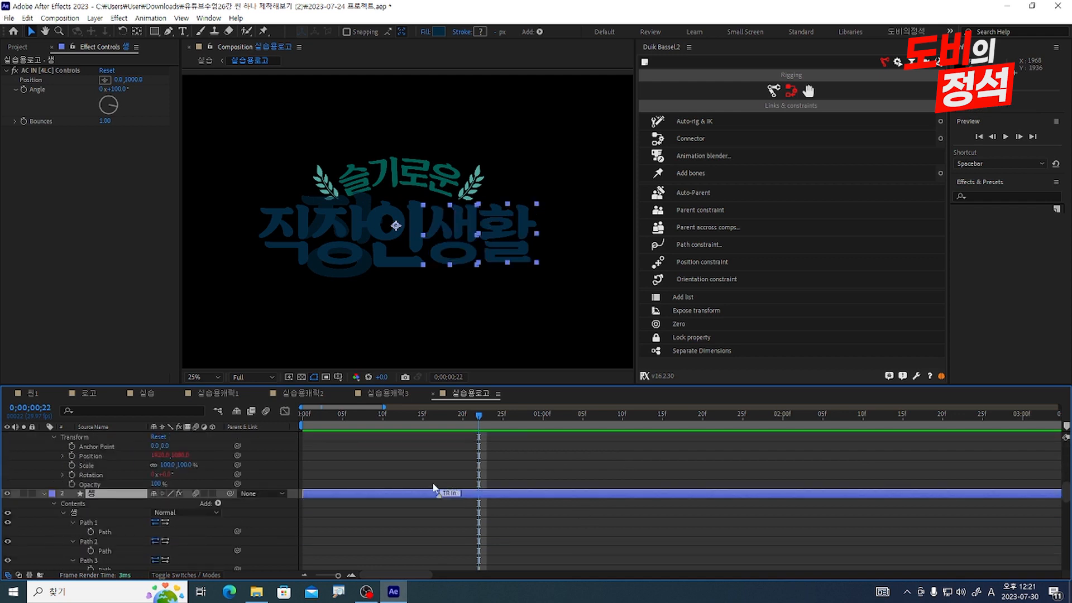
{"action": "left_click_drag", "start_coordinate": [414, 494], "coordinate": [591, 500]}
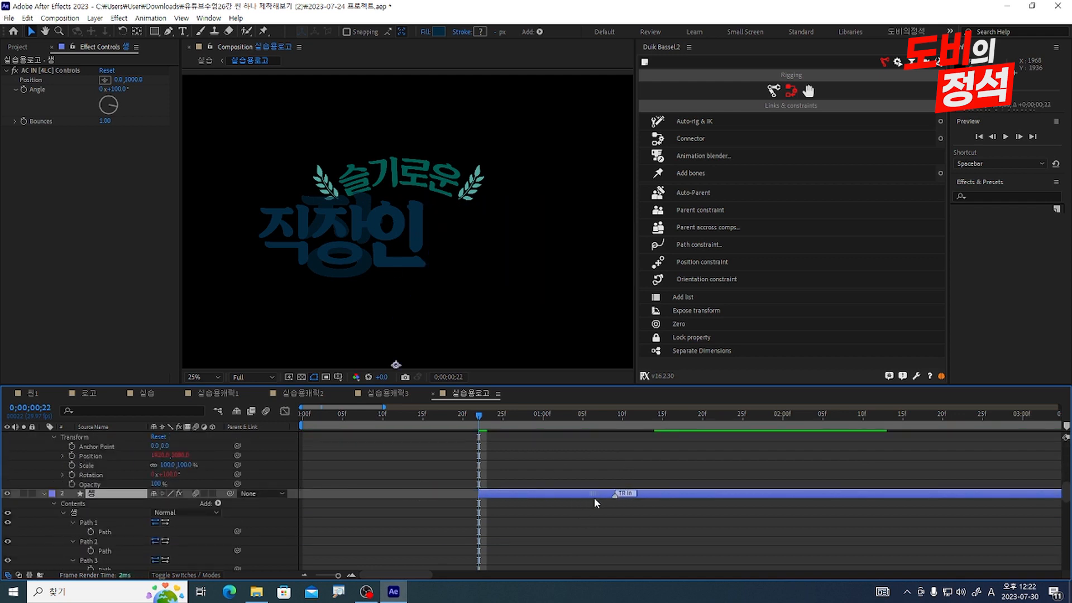
{"action": "key", "text": "Home"}
{"action": "key", "text": "space"}
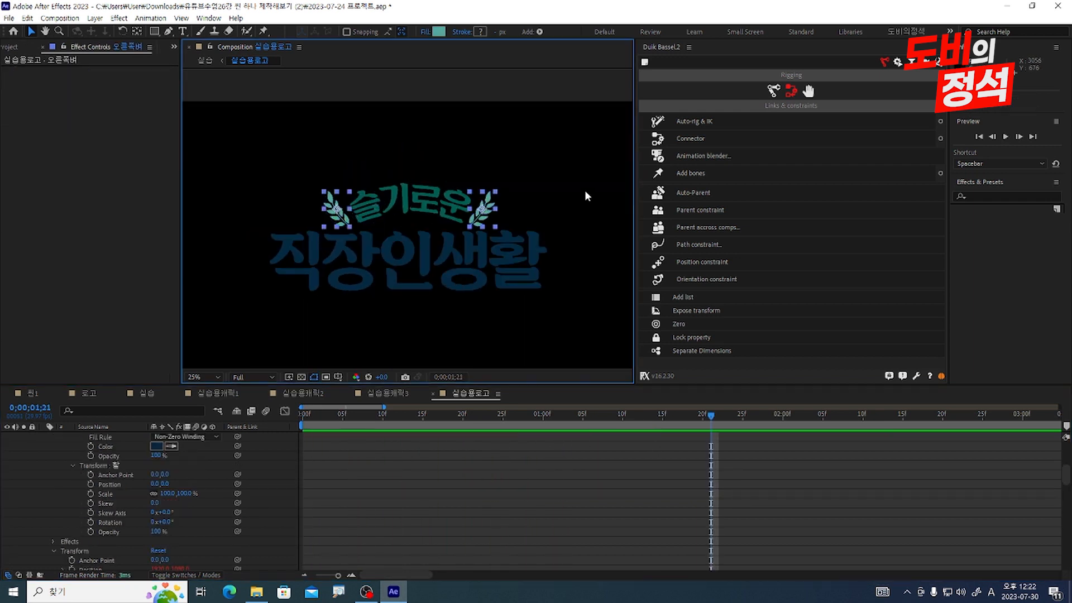
Go to frame 12 and apply the CC Bender effect to the right laurel layer, 오른쪽벼
{"action": "left_click", "coordinate": [586, 194]}
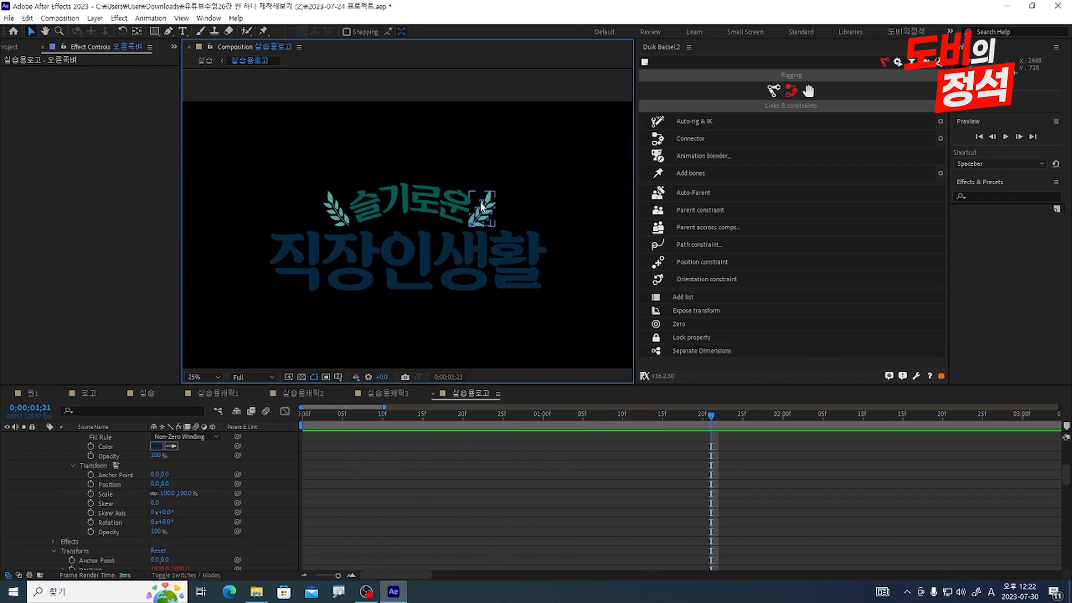
{"action": "key", "text": "space"}
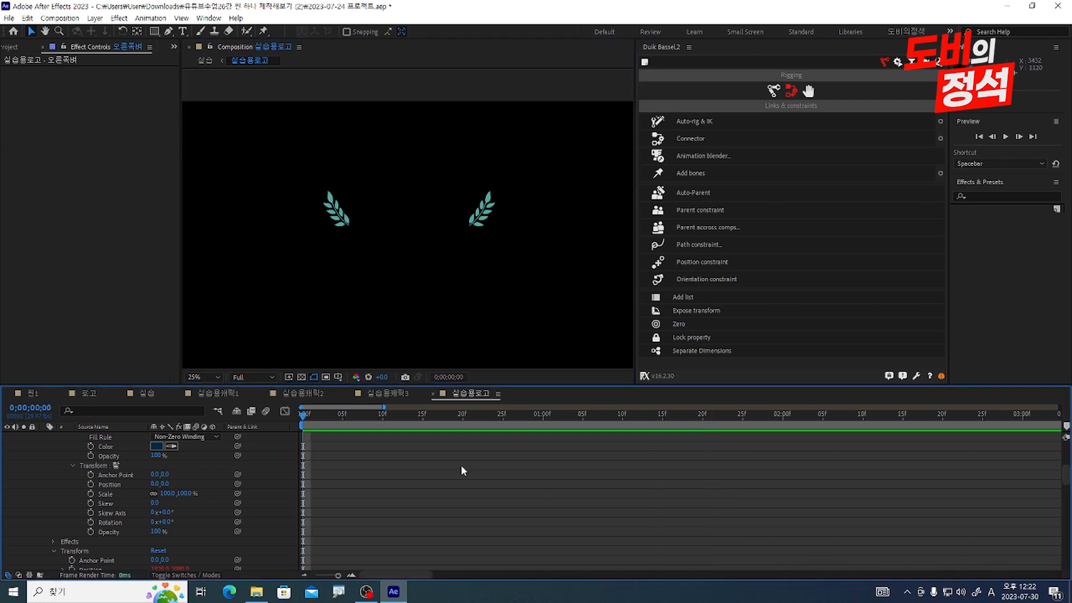
{"action": "mouse_move", "coordinate": [430, 416]}
{"action": "left_mouse_down"}
{"action": "mouse_move", "coordinate": [421, 428]}
{"action": "mouse_move", "coordinate": [339, 435]}
{"action": "mouse_move", "coordinate": [398, 428]}
{"action": "left_mouse_up"}
{"action": "left_click", "coordinate": [496, 207]}
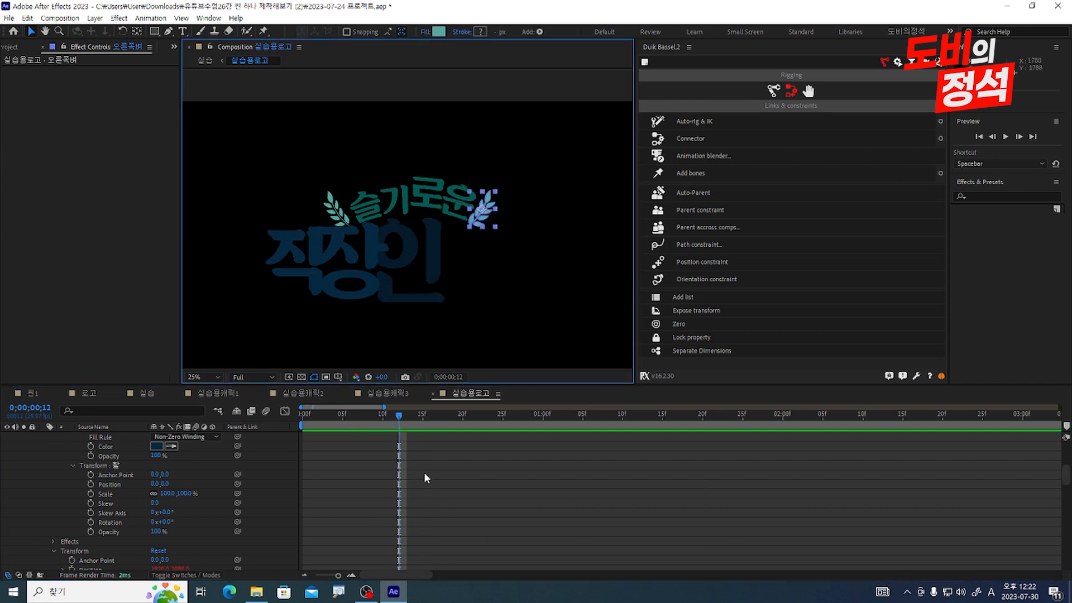
{"action": "key", "text": "ctrl+space"}
{"action": "type", "text": "bende"}
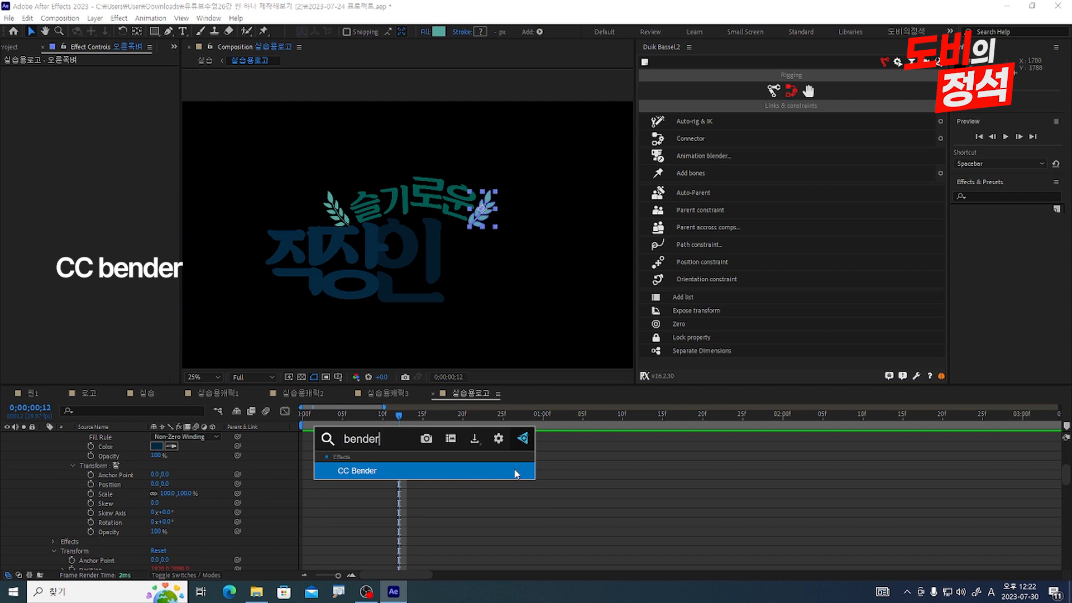
{"action": "left_click", "coordinate": [515, 473]}
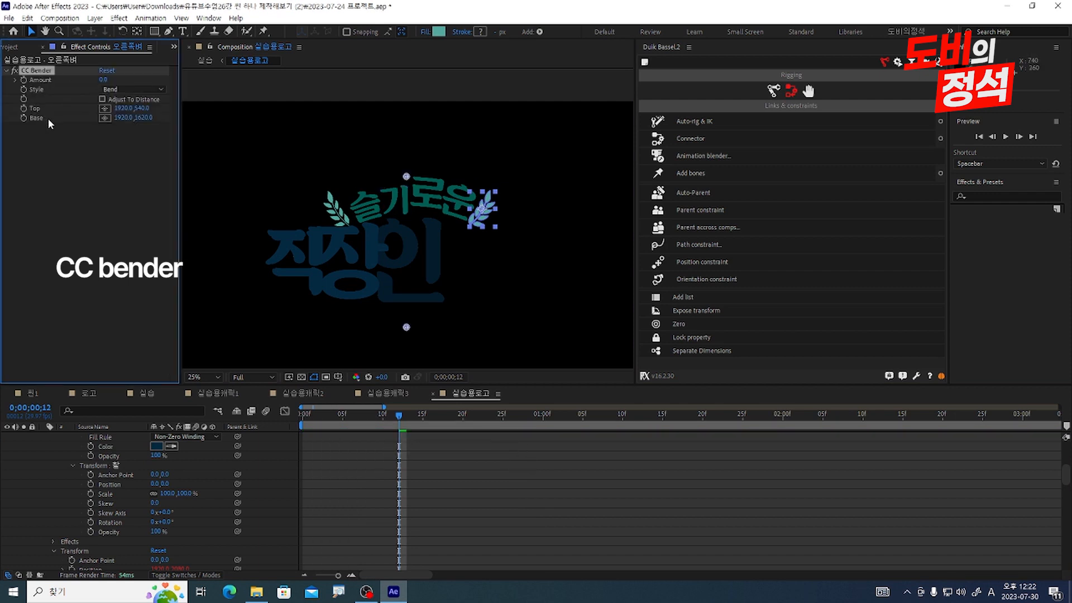
Place CC Bender's Top point at the right laurel's tip and its Base point at the bottom of the stem
{"action": "left_click", "coordinate": [105, 108]}
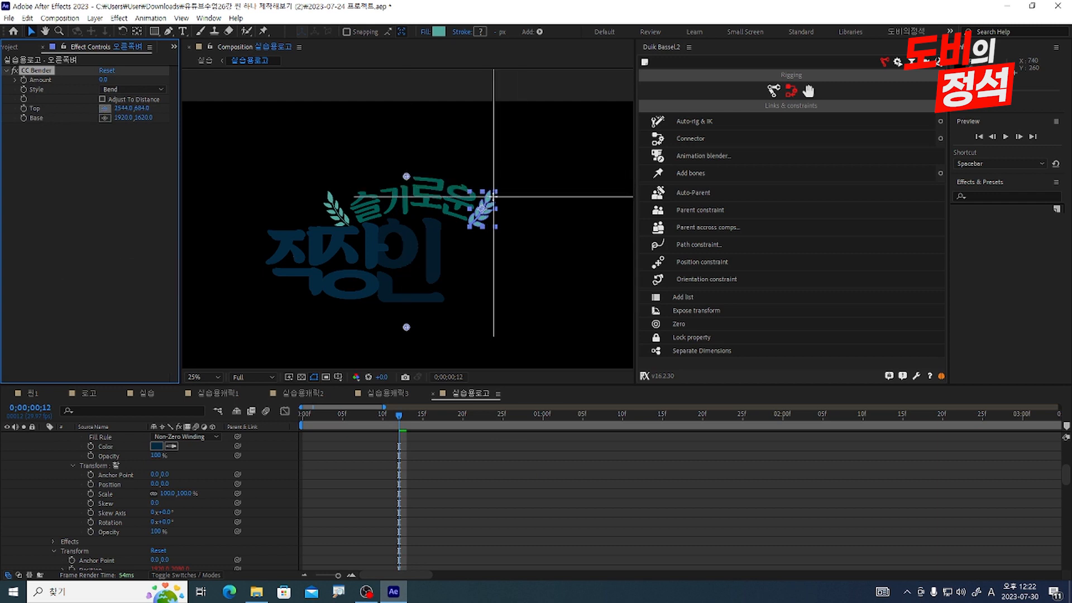
{"action": "left_click", "coordinate": [489, 194]}
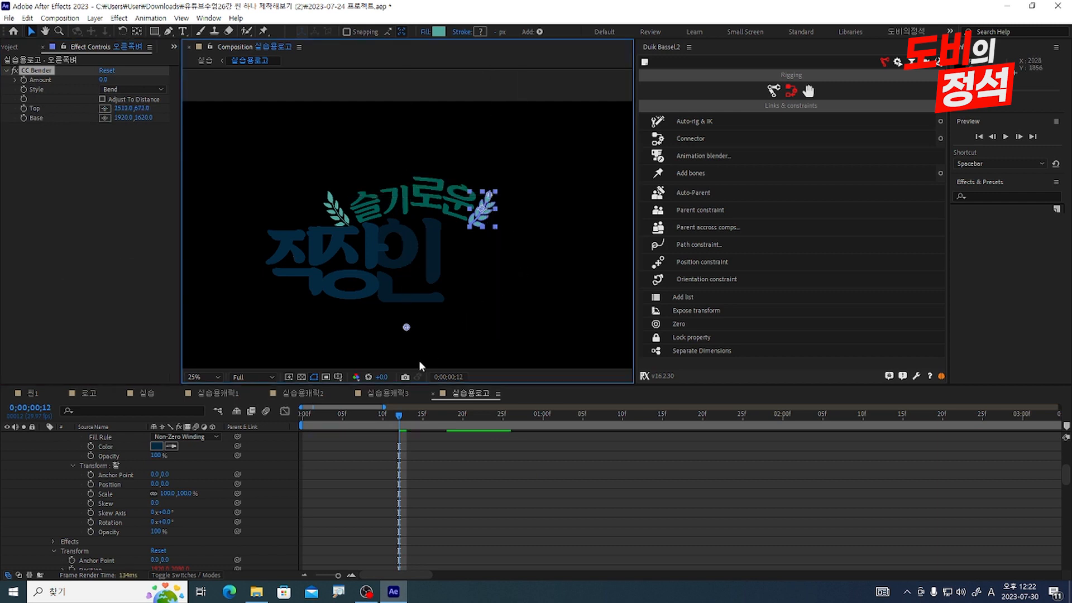
{"action": "left_click", "coordinate": [105, 118]}
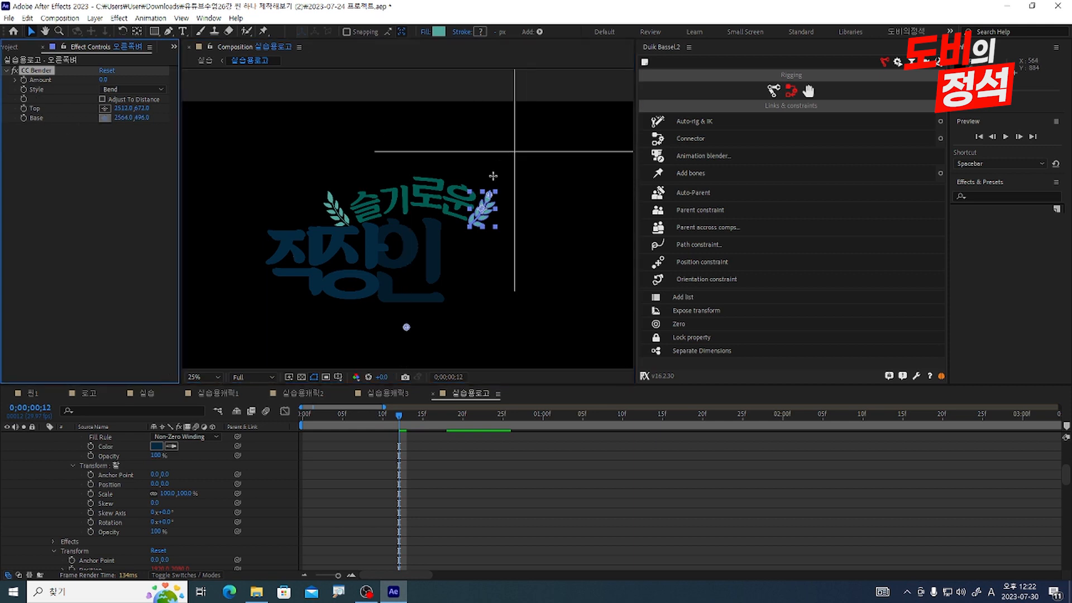
{"action": "left_click", "coordinate": [473, 224]}
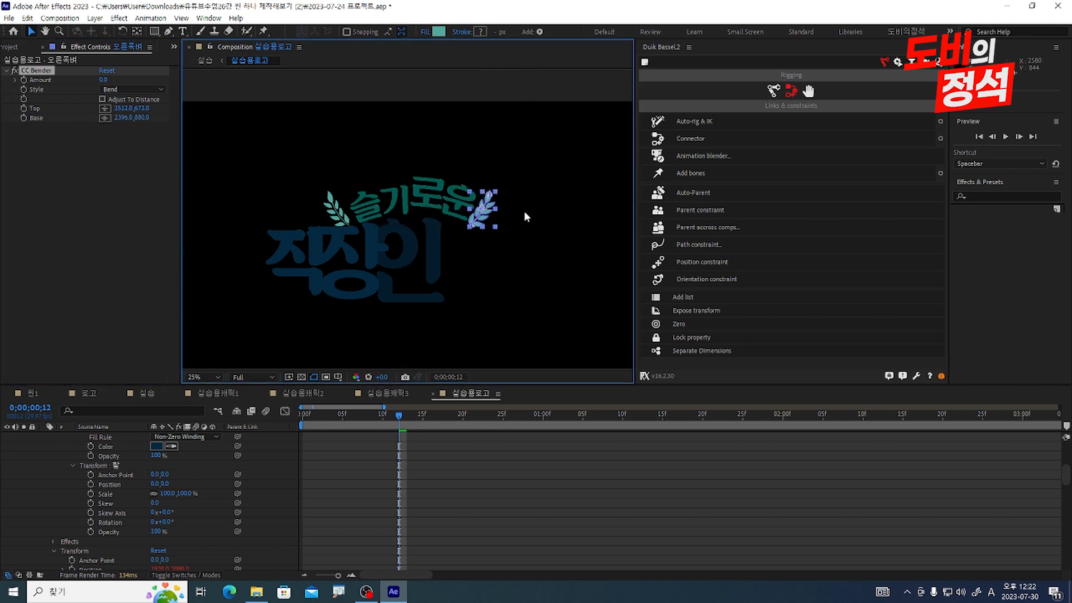
Try bending the right laurel with a negative CC Bender Amount, return Amount to 0 and inspect the laurel closely
{"action": "scroll", "coordinate": [503, 228], "scroll_direction": "up", "scroll_amount": 1}
{"action": "scroll", "coordinate": [504, 228], "scroll_direction": "down", "scroll_amount": 1}
{"action": "mouse_move", "coordinate": [103, 82]}
{"action": "left_mouse_down"}
{"action": "mouse_move", "coordinate": [91, 80]}
{"action": "mouse_move", "coordinate": [148, 96]}
{"action": "mouse_move", "coordinate": [89, 91]}
{"action": "mouse_move", "coordinate": [106, 92]}
{"action": "left_mouse_up"}
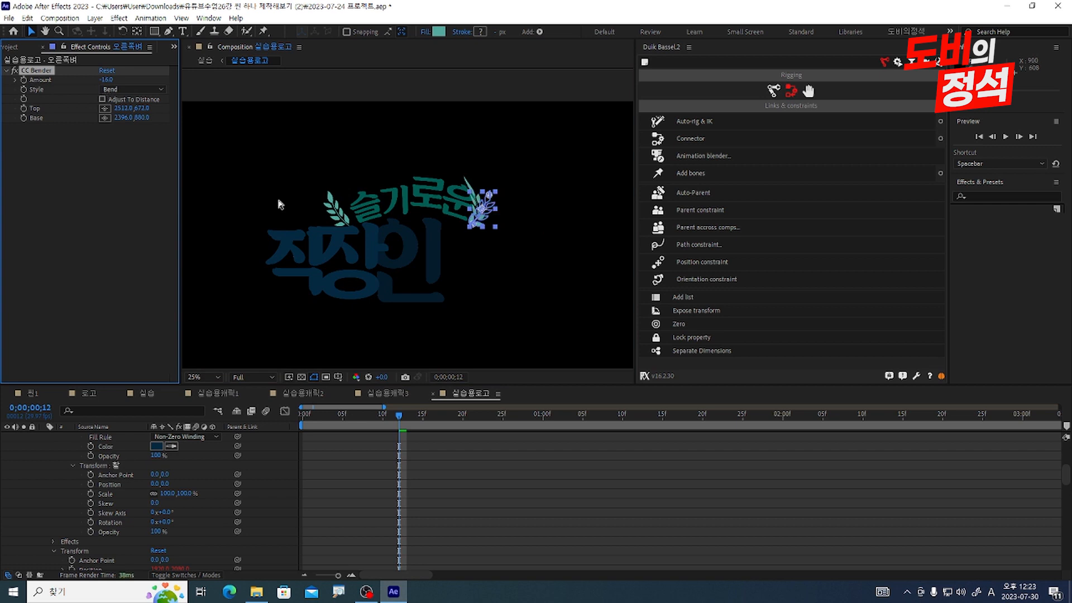
{"action": "scroll", "coordinate": [531, 495], "scroll_direction": "up", "scroll_amount": 2}
{"action": "scroll", "coordinate": [511, 454], "scroll_direction": "up", "scroll_amount": 1}
{"action": "scroll", "coordinate": [510, 457], "scroll_direction": "up", "scroll_amount": 5}
{"action": "scroll", "coordinate": [494, 206], "scroll_direction": "up", "scroll_amount": 4}
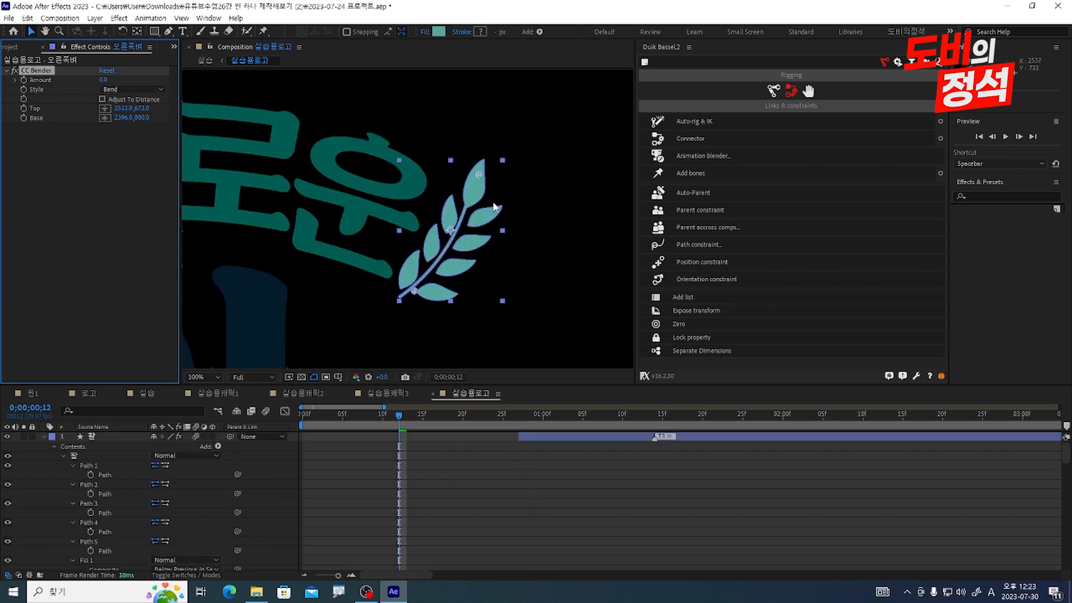
Keyframe the right laurel's CC Bender Amount from -3 at frame 12 to 0 at frame 22, and ease both keyframes
{"action": "scroll", "coordinate": [524, 479], "scroll_direction": "down", "scroll_amount": 10}
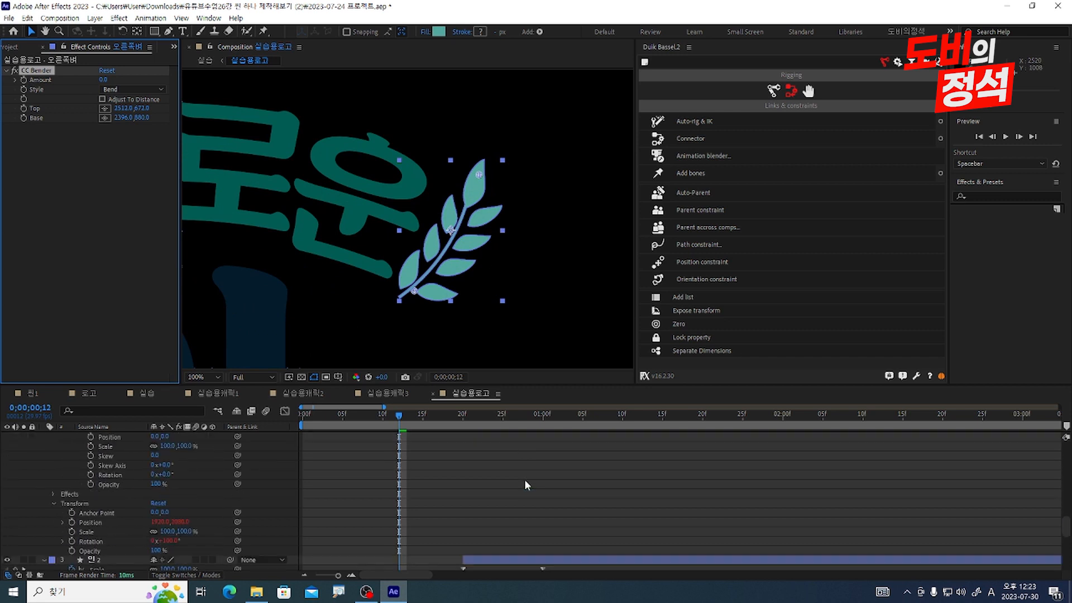
{"action": "scroll", "coordinate": [524, 479], "scroll_direction": "down", "scroll_amount": 4}
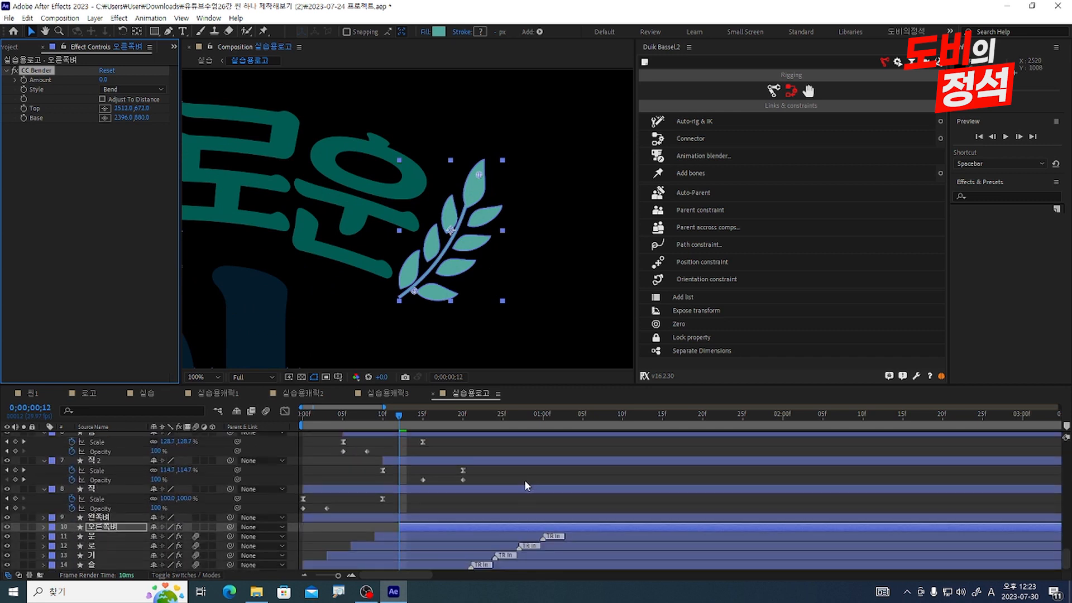
{"action": "scroll", "coordinate": [357, 161], "scroll_direction": "down", "scroll_amount": 2}
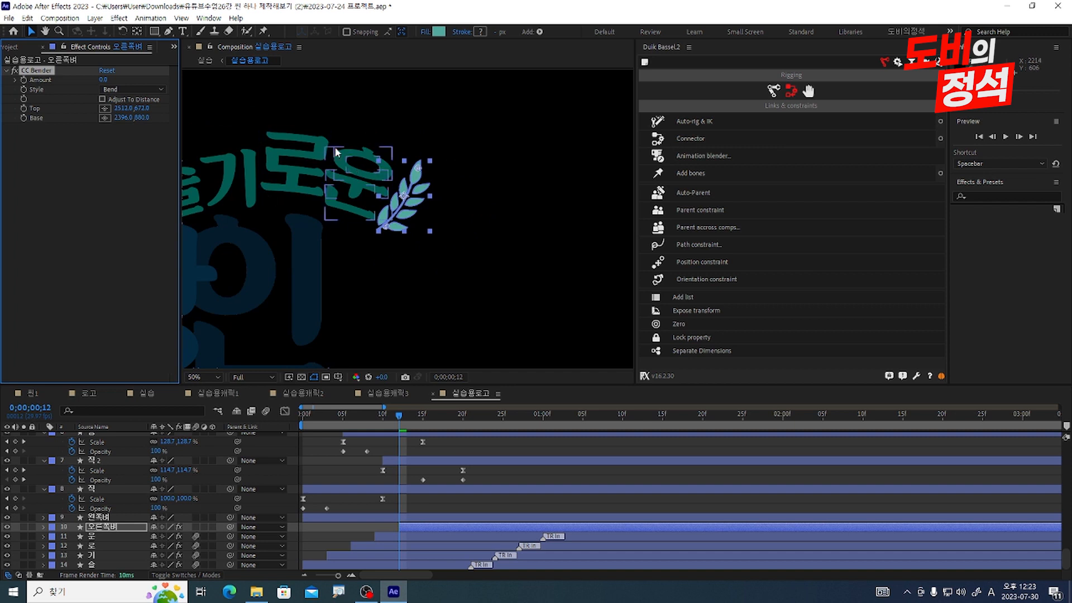
{"action": "type", "text": "3"}
{"action": "key", "text": "Return"}
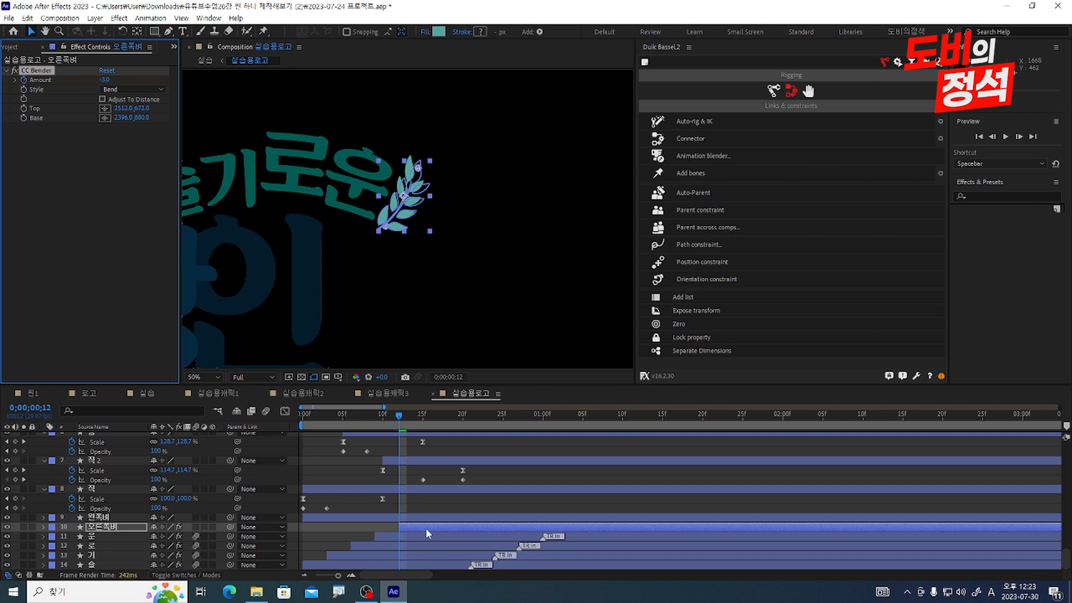
{"action": "key", "text": "u"}
{"action": "key", "text": "shift+Page_Down"}
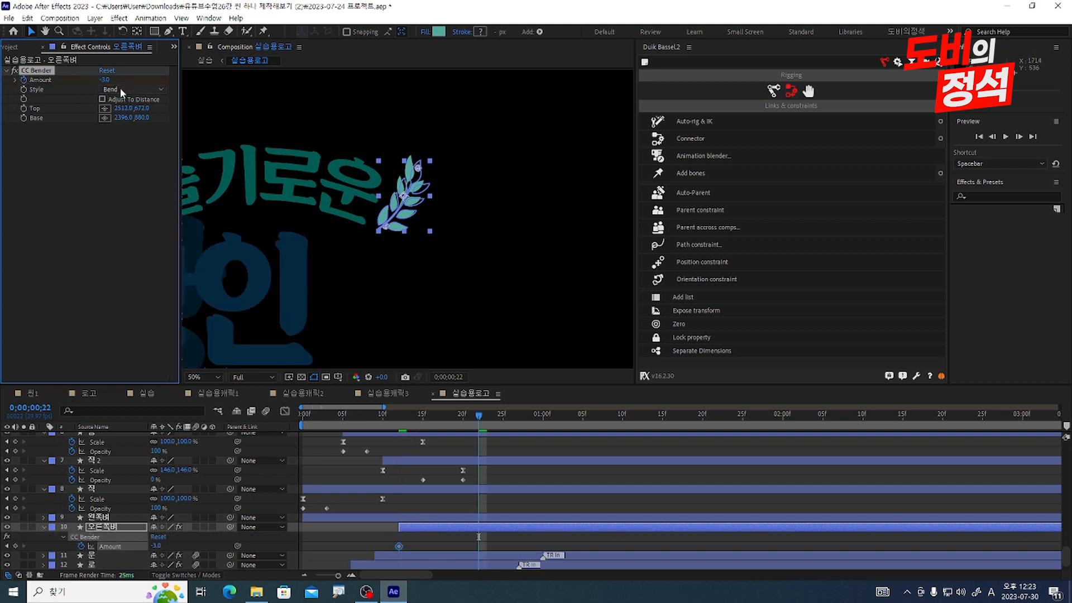
{"action": "left_click_drag", "start_coordinate": [479, 542], "coordinate": [364, 565]}
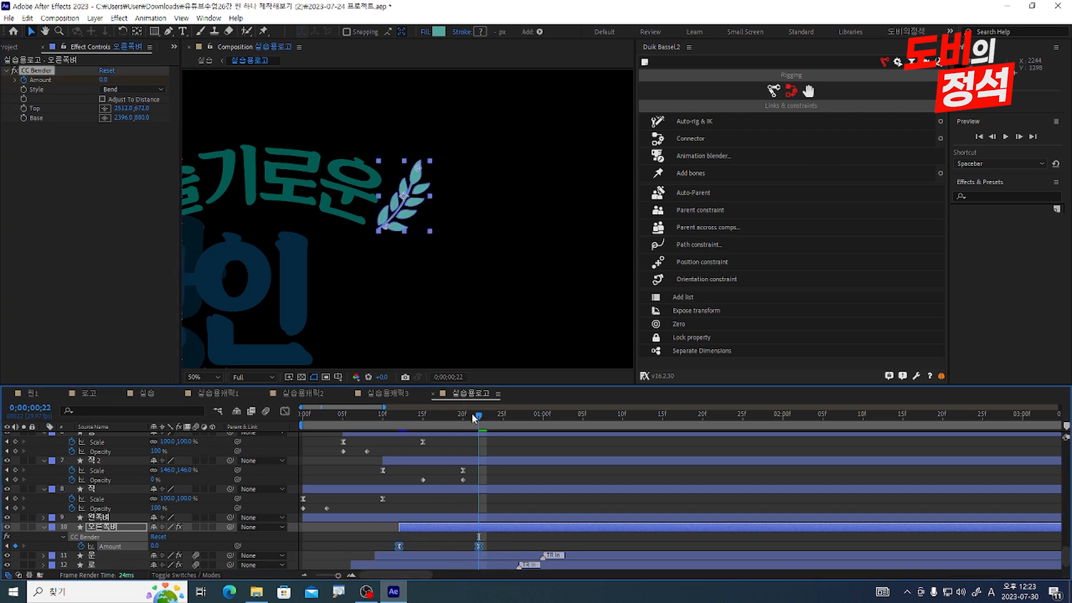
Preview the logo animation from the first frame to check the right laurel's bend within the full composition
{"action": "key", "text": "Home"}
{"action": "key", "text": "space"}
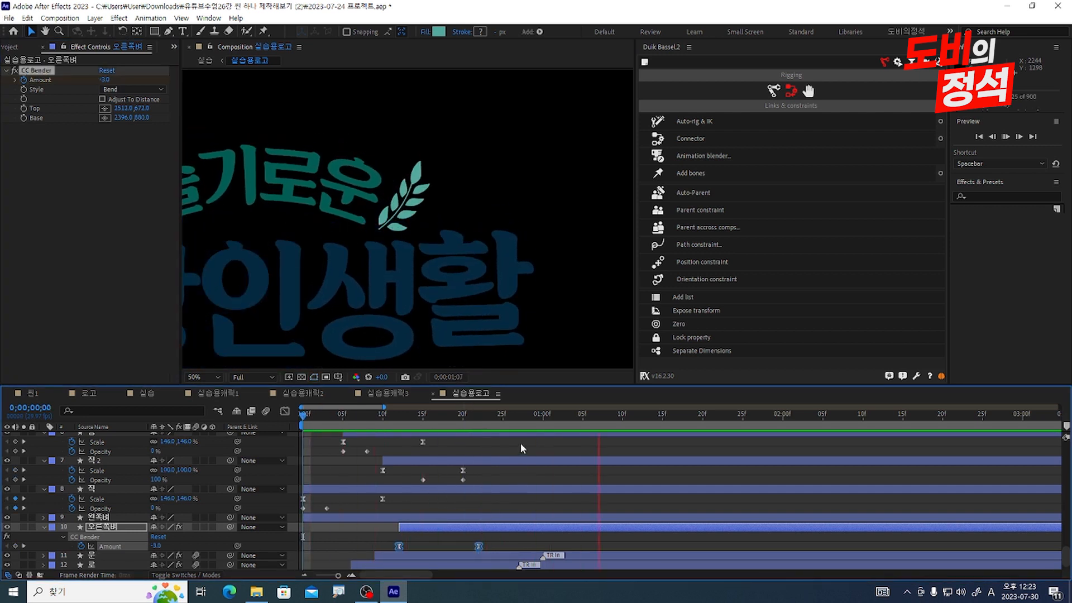
{"action": "key", "text": "comma"}
{"action": "key", "text": "comma"}
{"action": "key", "text": "space"}
{"action": "key", "text": "Home"}
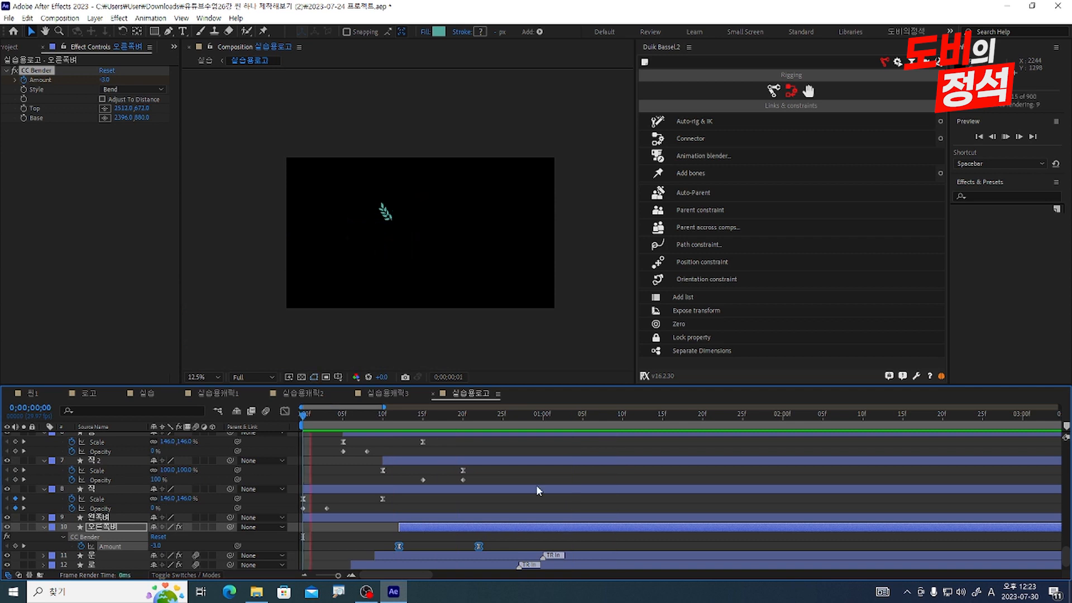
{"action": "key", "text": "space"}
Fade in the right laurel with opacity keyframes from 0% at frame 12 to 100% at frame 15, and preview it
{"action": "left_click_drag", "start_coordinate": [589, 416], "coordinate": [405, 486]}
{"action": "left_click", "coordinate": [429, 530]}
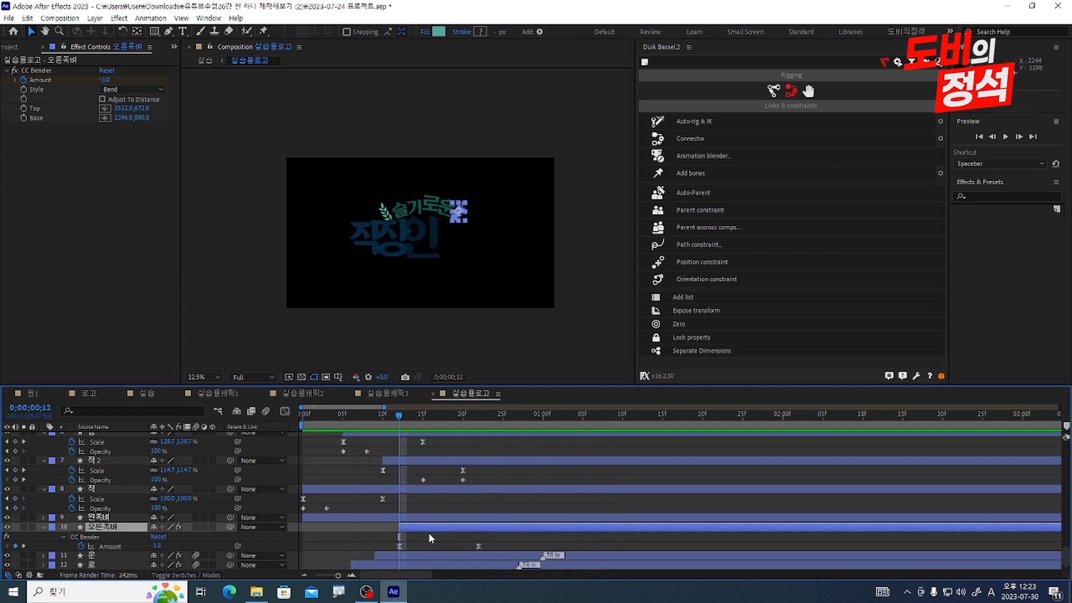
{"action": "key", "text": "alt+shift+t"}
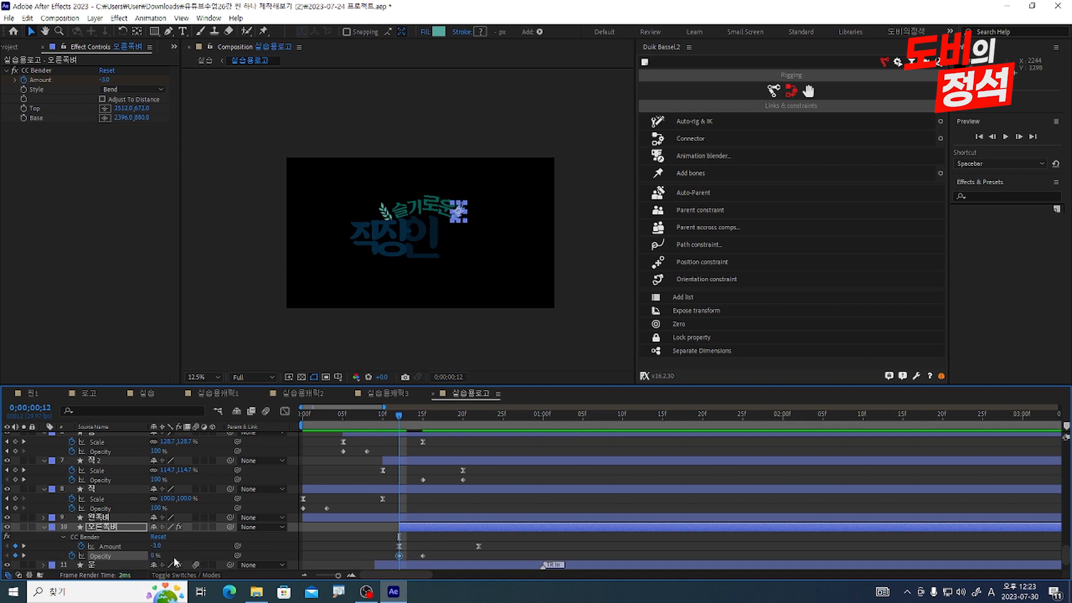
{"action": "key", "text": "space"}
{"action": "left_click_drag", "start_coordinate": [604, 423], "coordinate": [287, 514]}
{"action": "key", "text": "space"}
{"action": "left_click", "coordinate": [367, 219]}
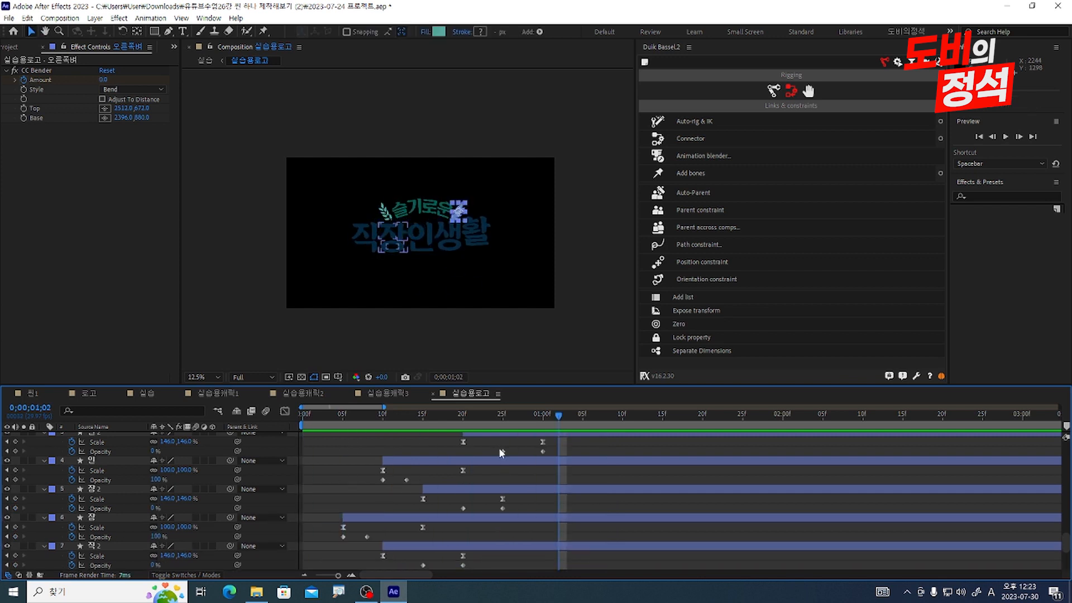
Start the left laurel layer, 왼쪽벼, at frame 12 and apply the CC Bender effect to it
{"action": "left_click", "coordinate": [384, 214]}
{"action": "scroll", "coordinate": [581, 497], "scroll_direction": "up", "scroll_amount": 6}
{"action": "scroll", "coordinate": [557, 420], "scroll_direction": "down", "scroll_amount": 15}
{"action": "left_click_drag", "start_coordinate": [558, 421], "coordinate": [399, 447]}
{"action": "key", "text": "ctrl+space"}
{"action": "type", "text": "be"}
{"action": "left_click", "coordinate": [385, 537]}
{"action": "scroll", "coordinate": [401, 201], "scroll_direction": "up", "scroll_amount": 1}
Place the left laurel's CC Bender Top point at its tip and the Base point at the bottom of its stem
{"action": "left_click", "coordinate": [105, 108]}
{"action": "left_click", "coordinate": [363, 210]}
{"action": "left_click_drag", "start_coordinate": [440, 340], "coordinate": [384, 238]}
Keyframe the left laurel's CC Bender Amount from 3 at frame 12 to 0 at frame 22, and ease both keyframes
{"action": "left_click", "coordinate": [104, 80]}
{"action": "type", "text": "3"}
{"action": "left_click", "coordinate": [24, 80]}
{"action": "key", "text": "shift+Page_Down"}
{"action": "left_click", "coordinate": [103, 79]}
{"action": "type", "text": "0"}
{"action": "key", "text": "shift+Page_Up"}
{"action": "left_click_drag", "start_coordinate": [515, 504], "coordinate": [360, 526]}
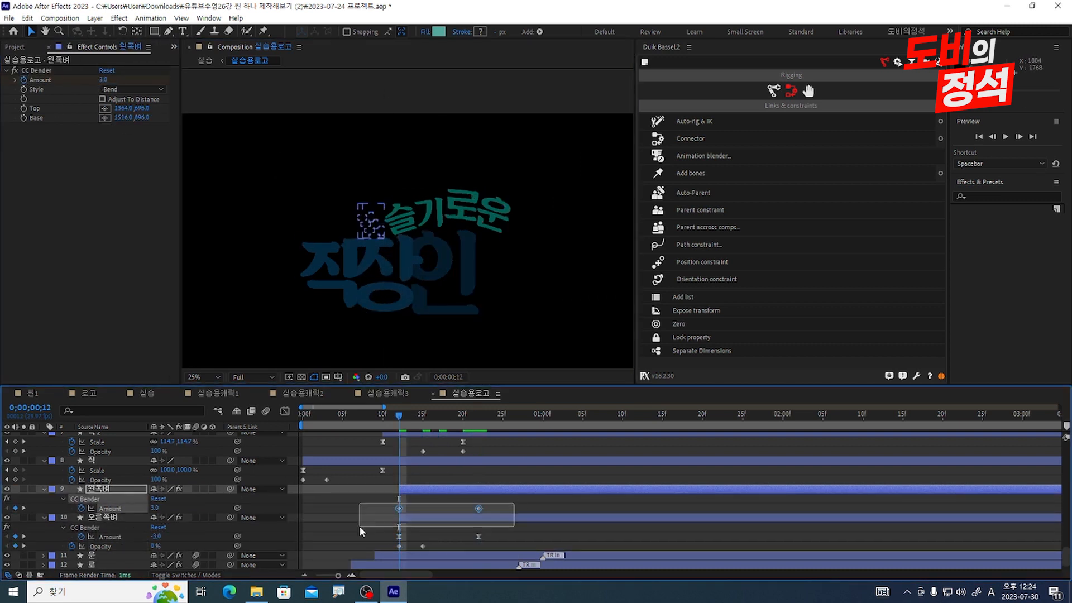
{"action": "key", "text": "F9"}
Preview the logo animation with both laurels bending in
{"action": "key", "text": "Home"}
{"action": "key", "text": "space"}
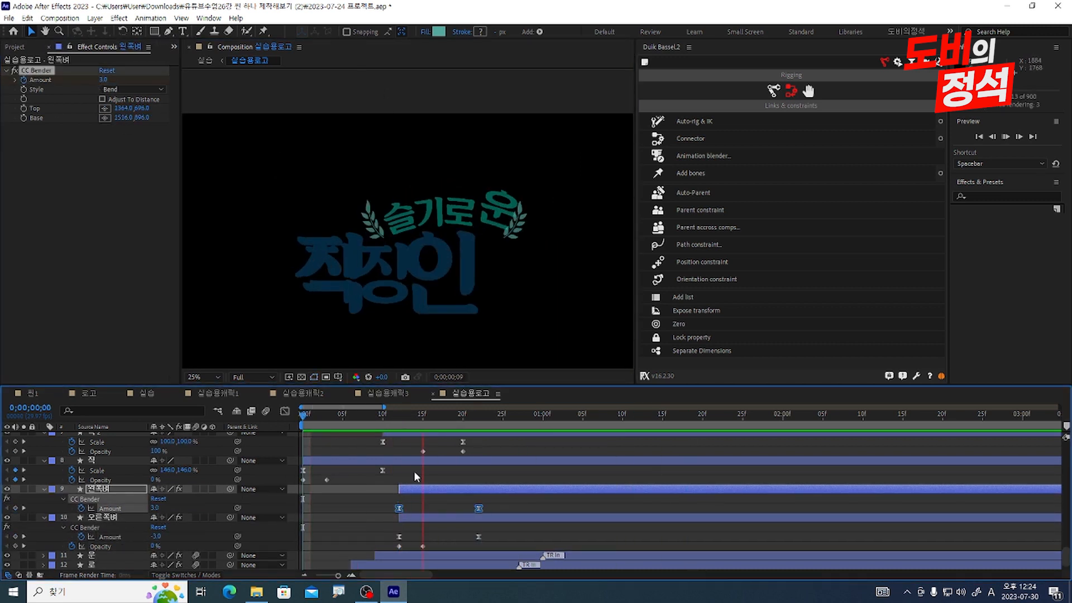
{"action": "left_click", "coordinate": [337, 437]}
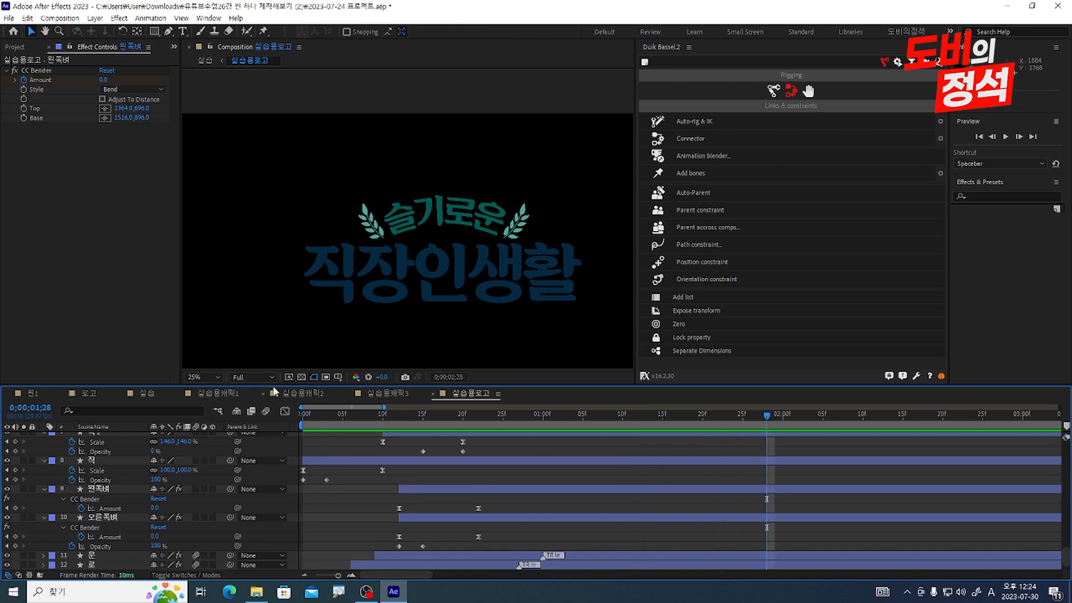
Open the 실습 composition and preview the logo together with the characters from the first frame
{"action": "left_click", "coordinate": [148, 400]}
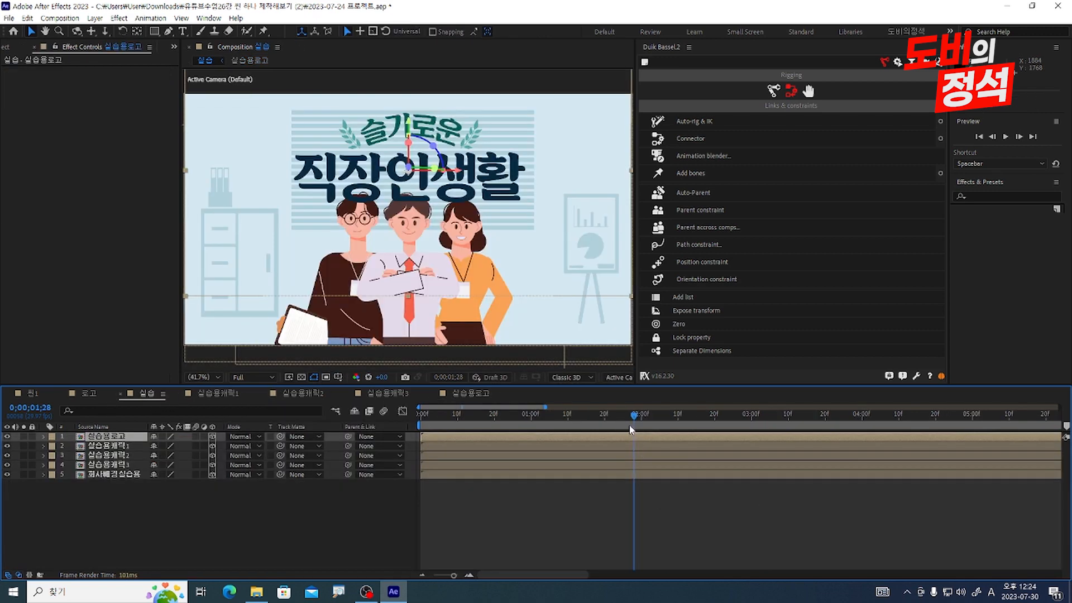
{"action": "key", "text": "space"}
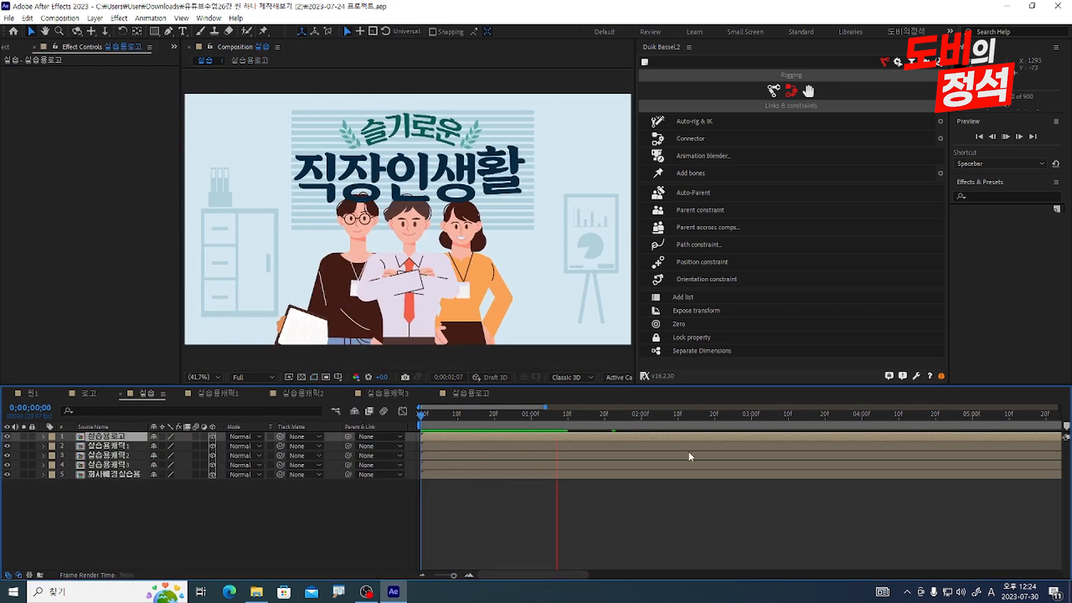
{"action": "left_click", "coordinate": [578, 421]}
{"action": "key", "text": "space"}
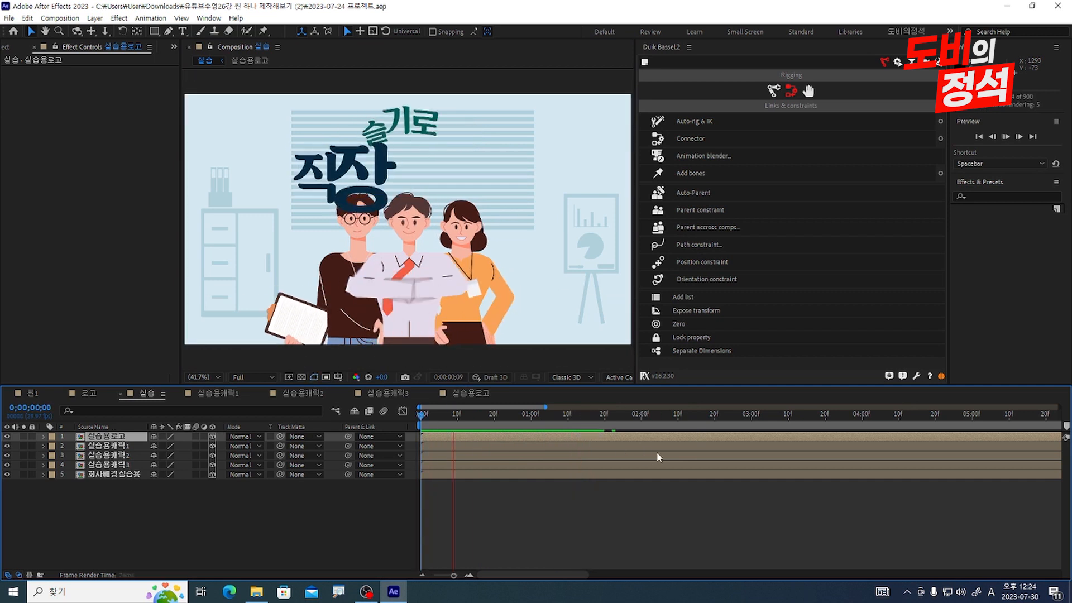
{"action": "key", "text": "space"}
{"action": "key", "text": "space"}
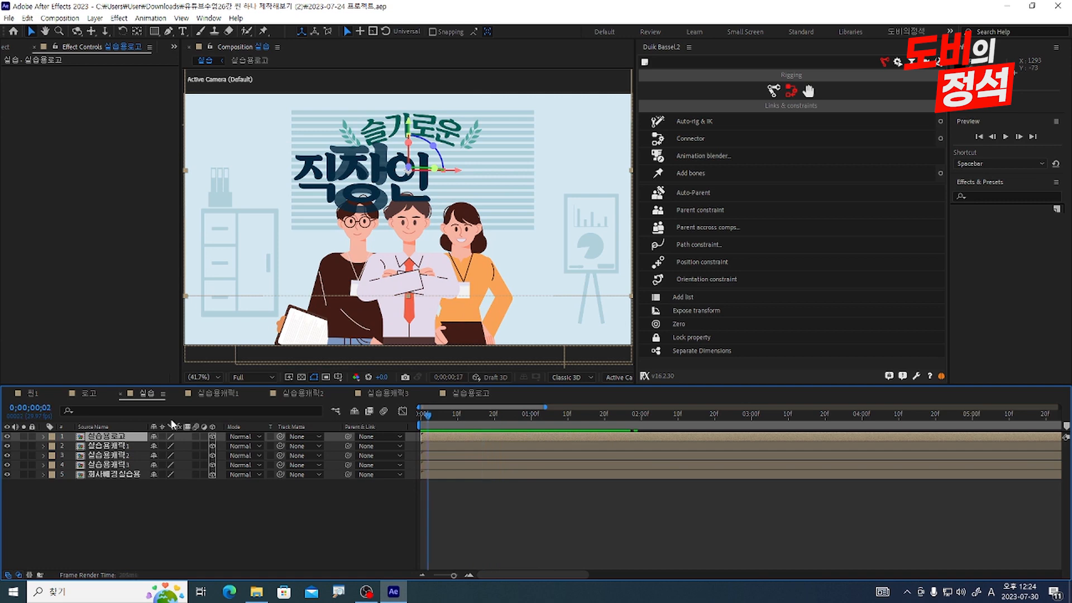
Create a 50mm two-node camera and a 3D null object in the 실습 composition, and parent the camera to the null
{"action": "left_click", "coordinate": [549, 508]}
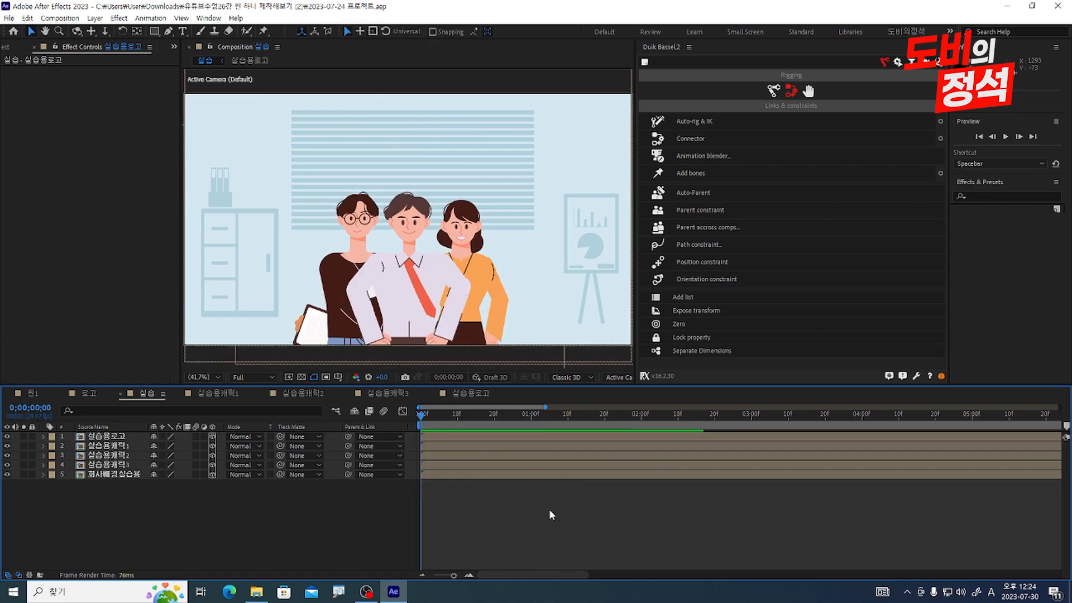
{"action": "key", "text": "ctrl+alt+shift+c"}
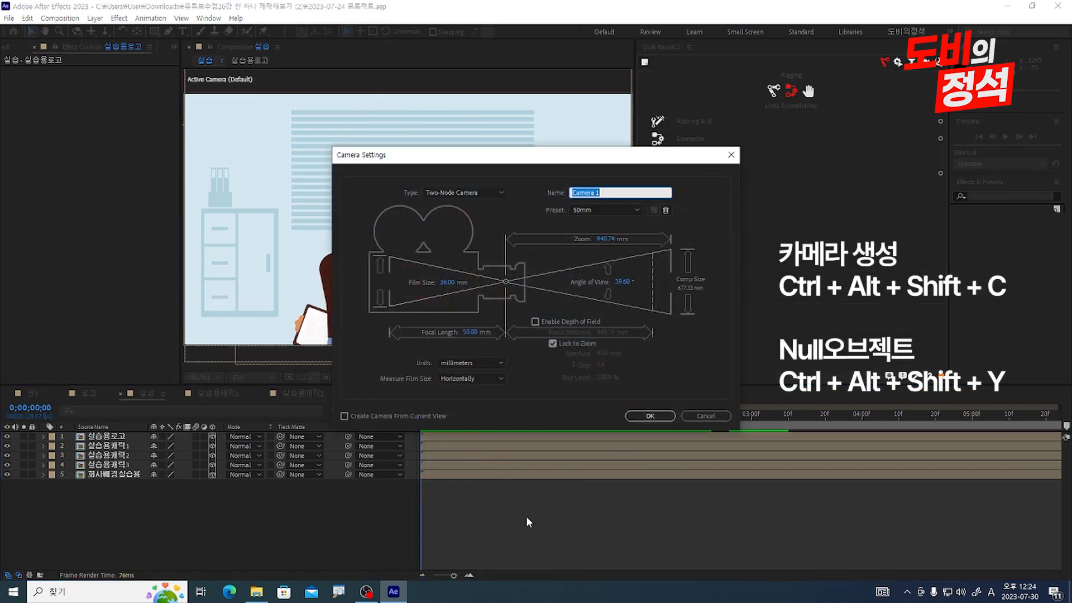
{"action": "key", "text": "Return"}
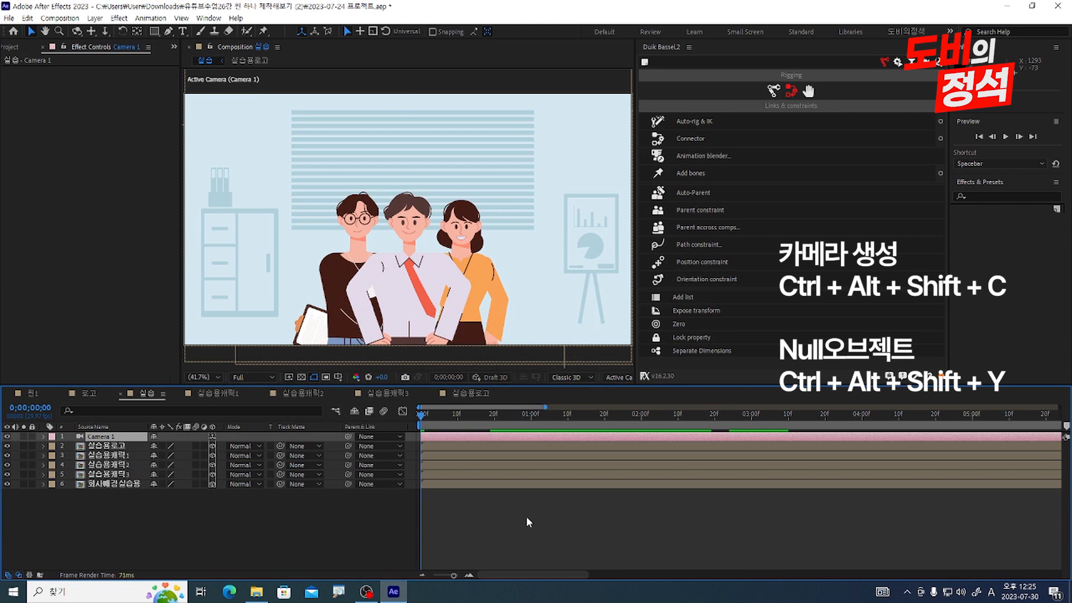
{"action": "key", "text": "ctrl+alt+shift+y"}
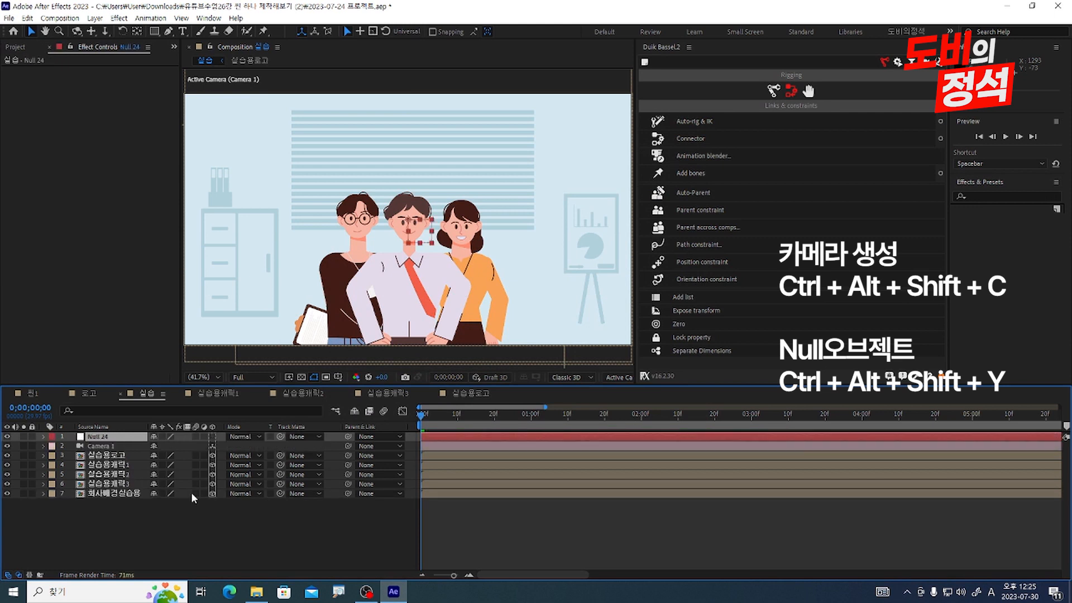
{"action": "left_click", "coordinate": [199, 445]}
{"action": "left_click_drag", "start_coordinate": [348, 445], "coordinate": [112, 437]}
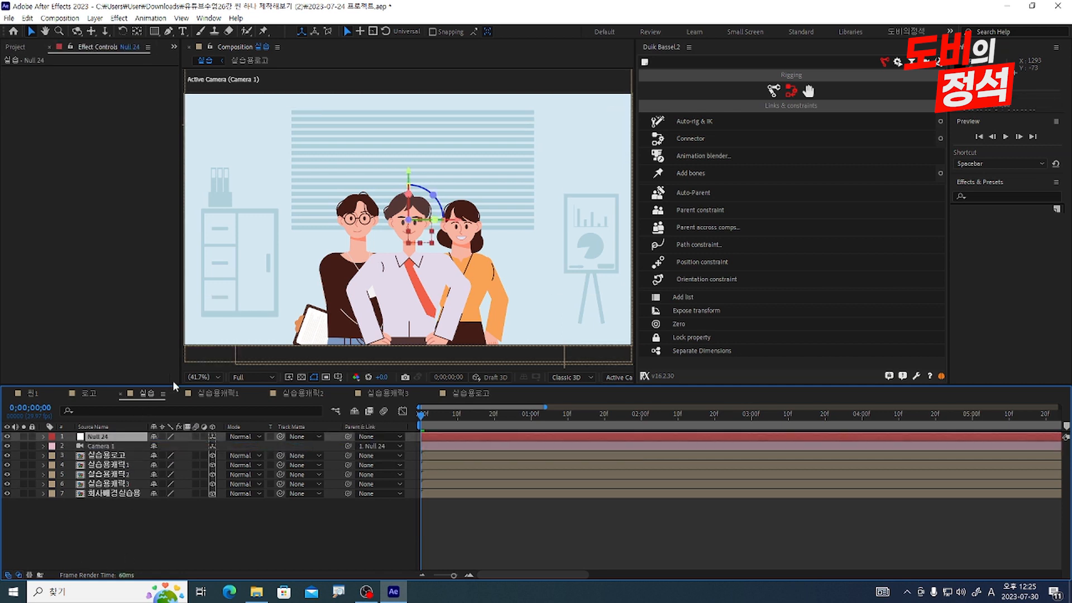
{"action": "left_click", "coordinate": [130, 538]}
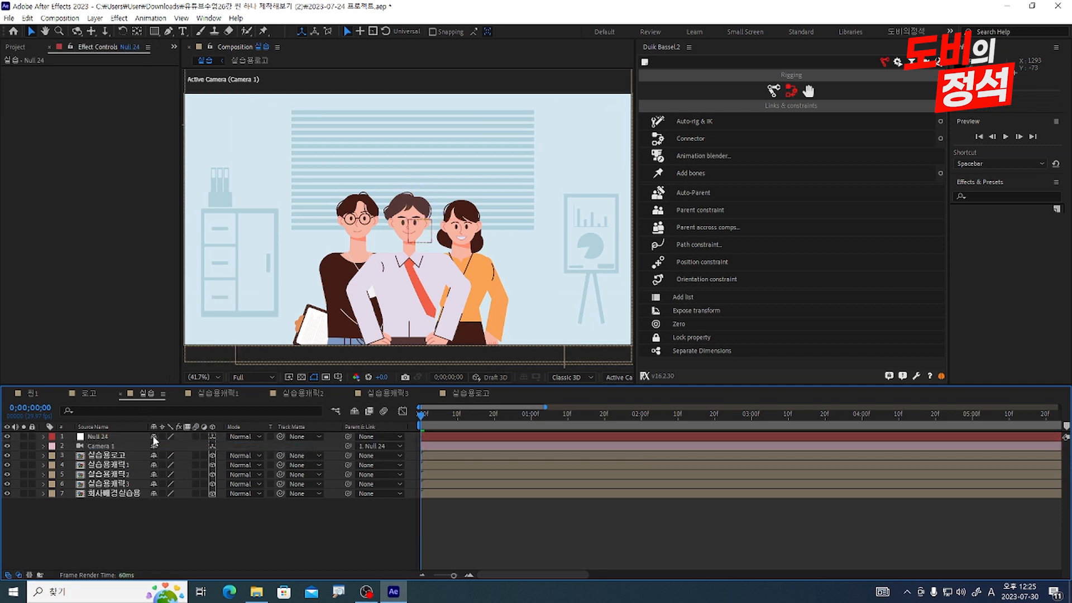
Keyframe the camera null's Position from 960, 662, 1334 at frame 0 to 960, 540, 0 at frame 20
{"action": "left_click", "coordinate": [94, 434]}
{"action": "key", "text": "p"}
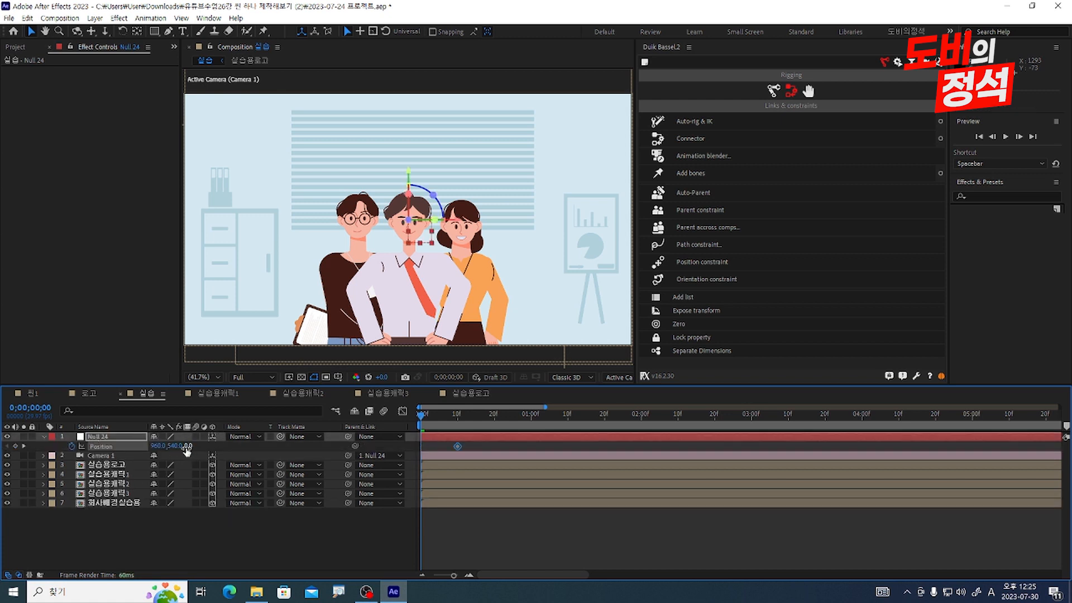
{"action": "key", "text": "alt+shift+Right"}
{"action": "left_click_drag", "start_coordinate": [451, 428], "coordinate": [257, 446]}
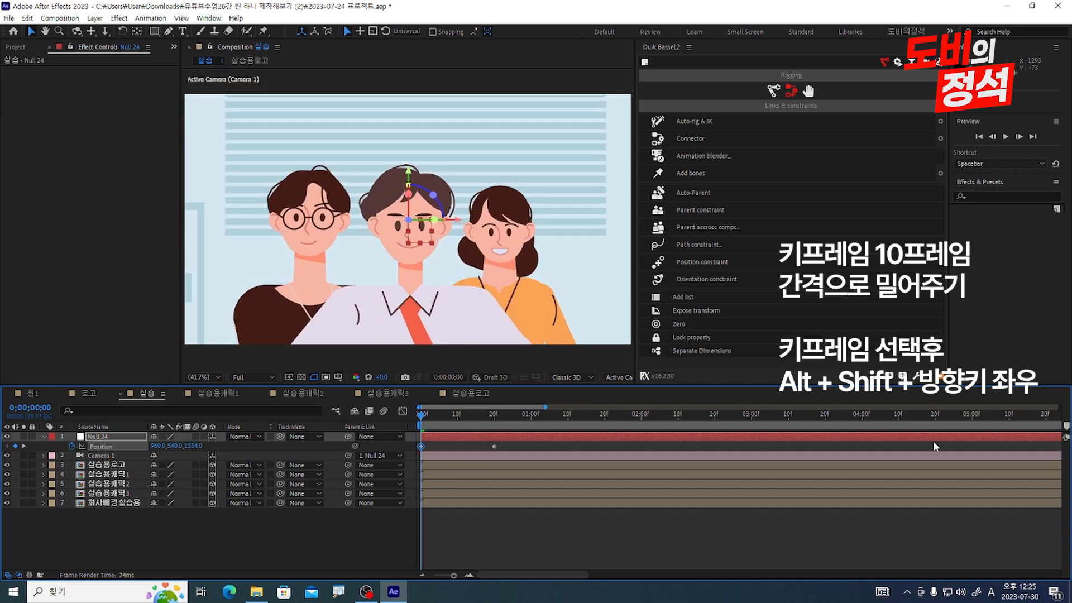
{"action": "left_click_drag", "start_coordinate": [169, 447], "coordinate": [119, 505]}
Nudge the 실습용캐릭2 character layer slightly down so the man with glasses stands lower in the scene
{"action": "left_click", "coordinate": [116, 494]}
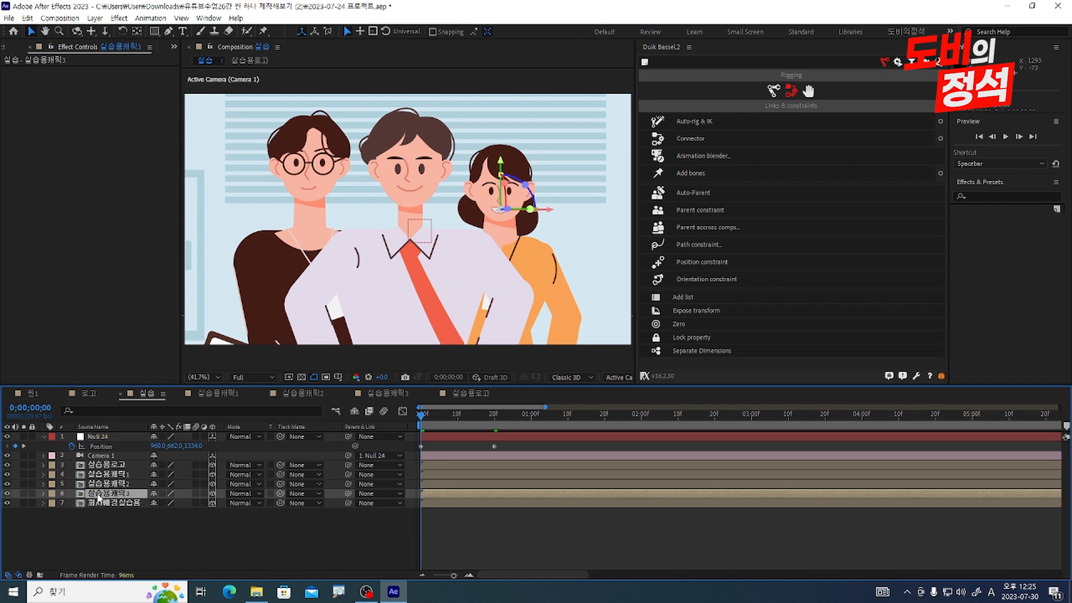
{"action": "left_click", "coordinate": [111, 484]}
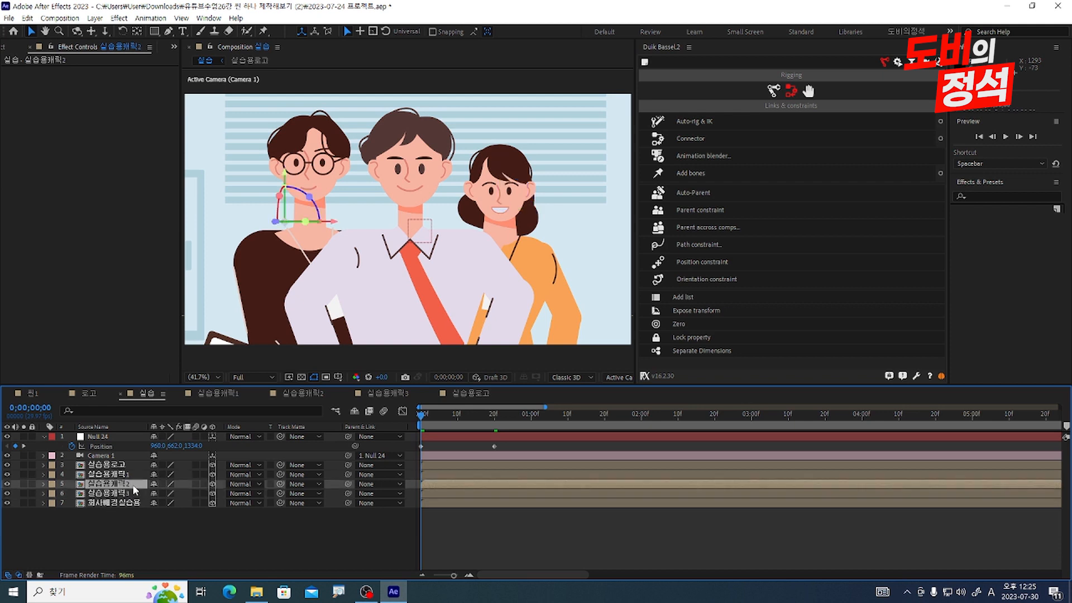
{"action": "key", "text": "shift+Down"}
{"action": "key", "text": "shift+Down"}
{"action": "key", "text": "shift+Down"}
{"action": "key", "text": "Down"}
{"action": "key", "text": "Down"}
{"action": "key", "text": "Down"}
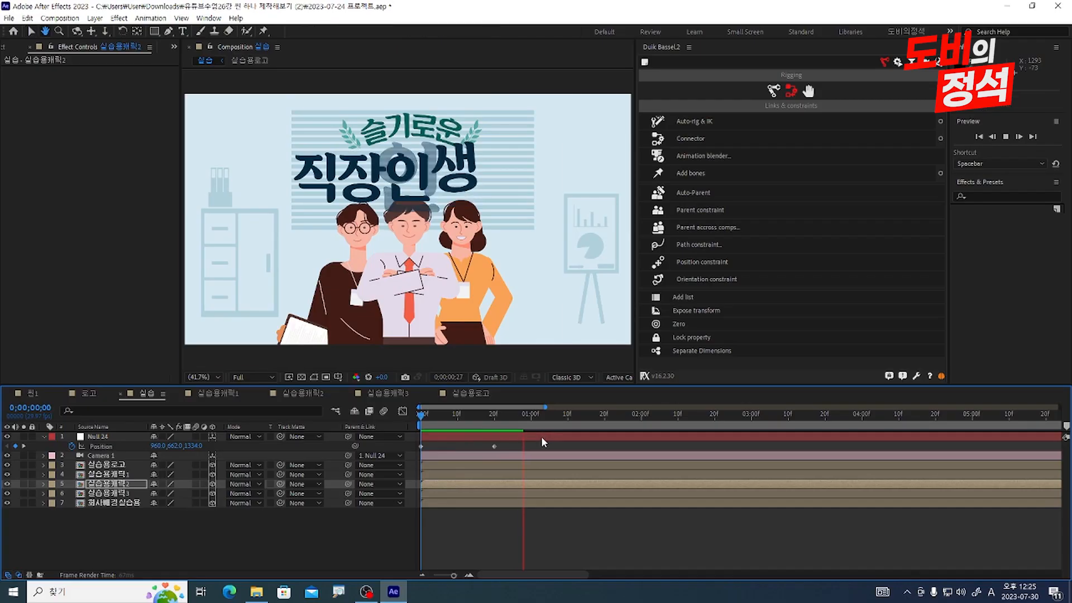
Move the start of the 실습용로고 layer to frame 29 and preview the scene
{"action": "left_click", "coordinate": [522, 422]}
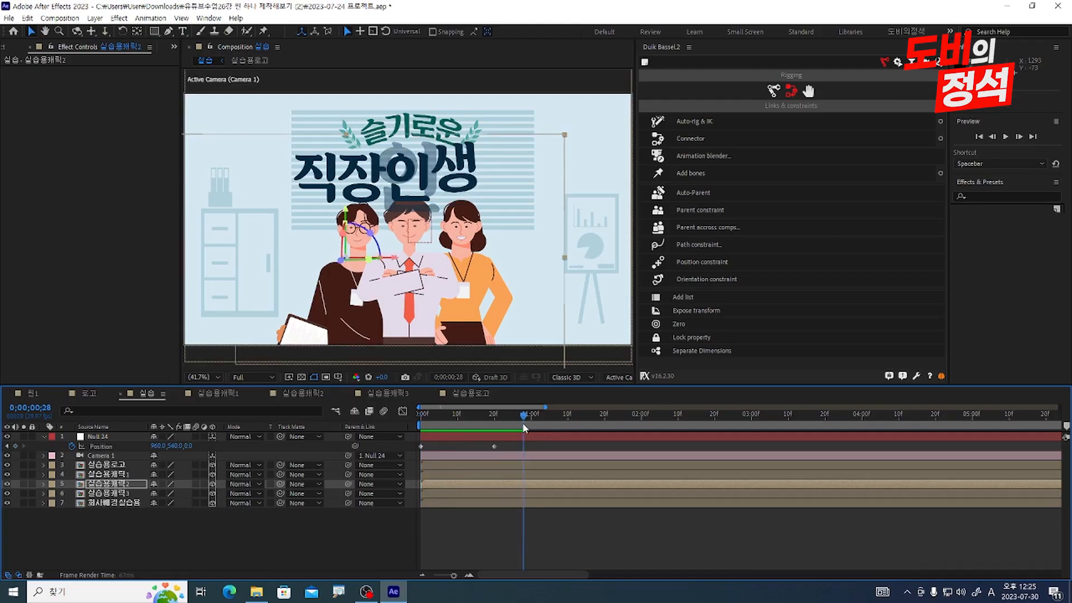
{"action": "left_click_drag", "start_coordinate": [522, 422], "coordinate": [526, 423]}
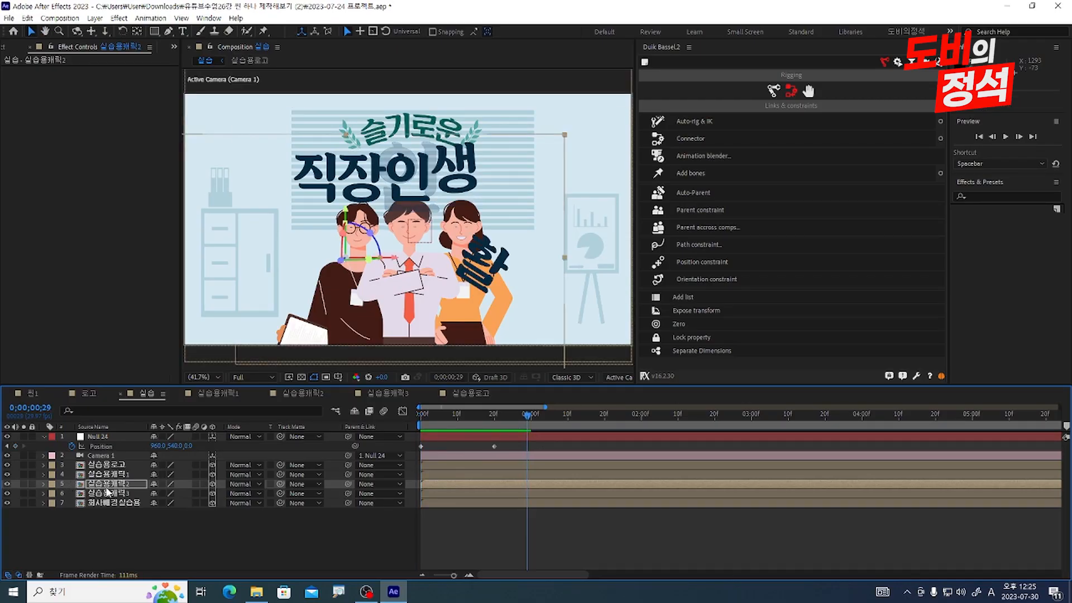
{"action": "left_click", "coordinate": [113, 467]}
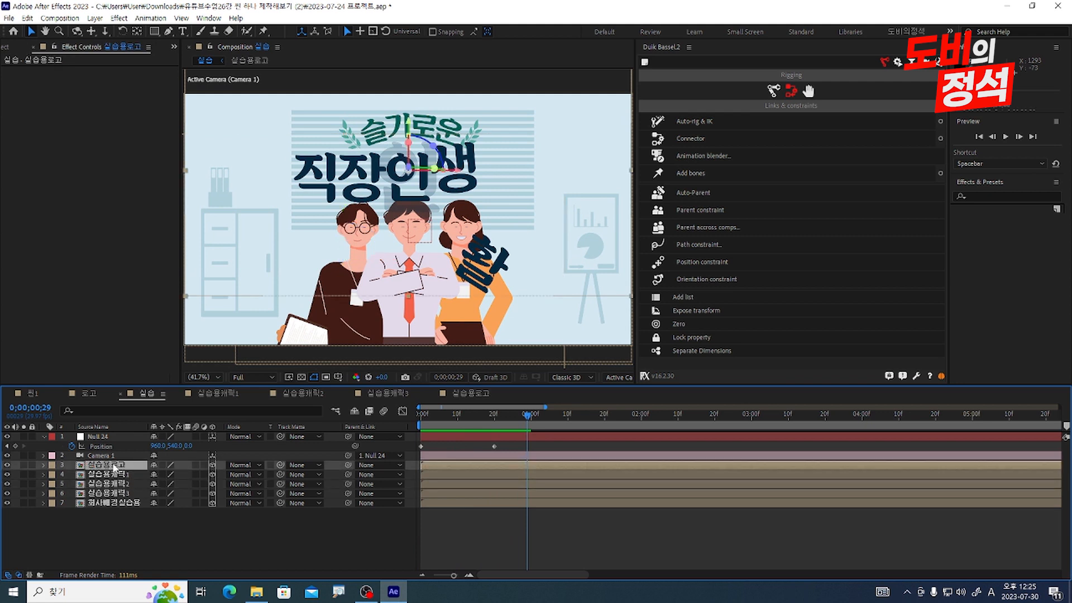
{"action": "key", "text": "["}
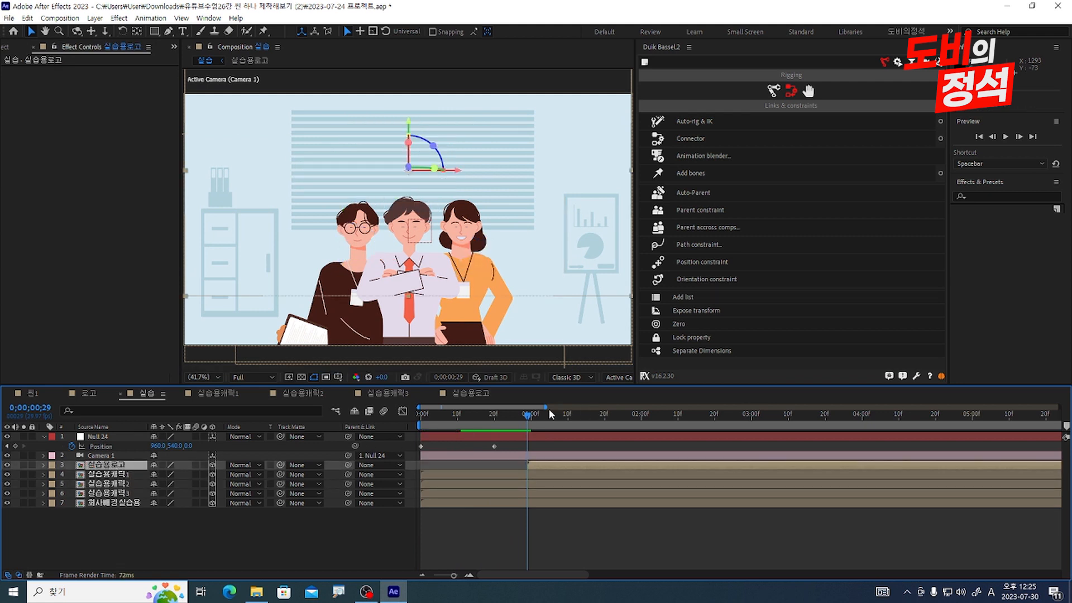
{"action": "key", "text": "space"}
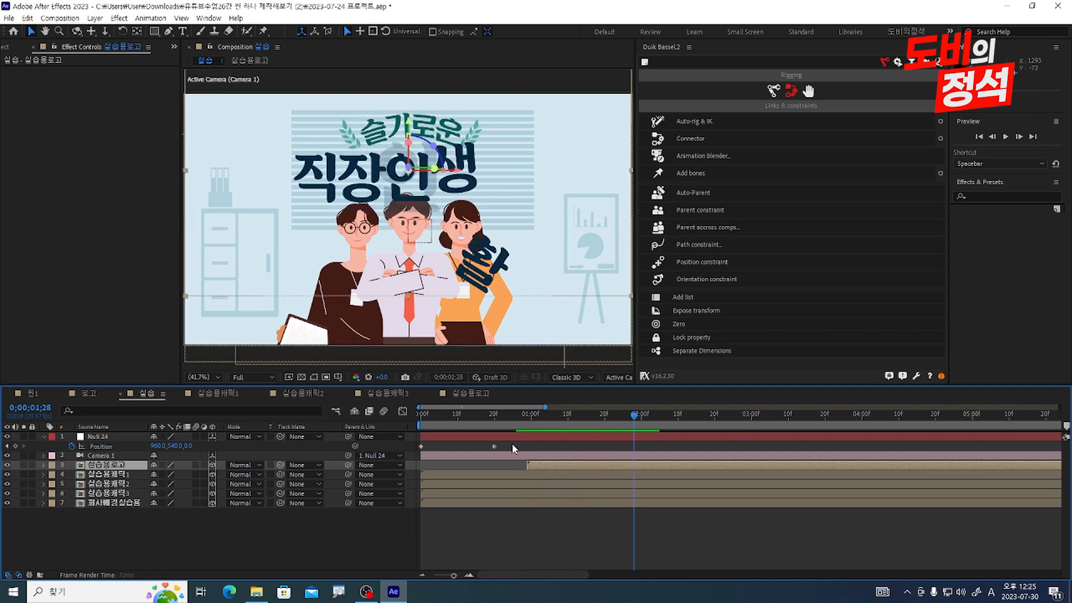
Ease the camera null's two Position keyframes with Easy Ease, check the speed curve and preview the pull-back
{"action": "left_click", "coordinate": [361, 449]}
{"action": "left_click", "coordinate": [402, 414]}
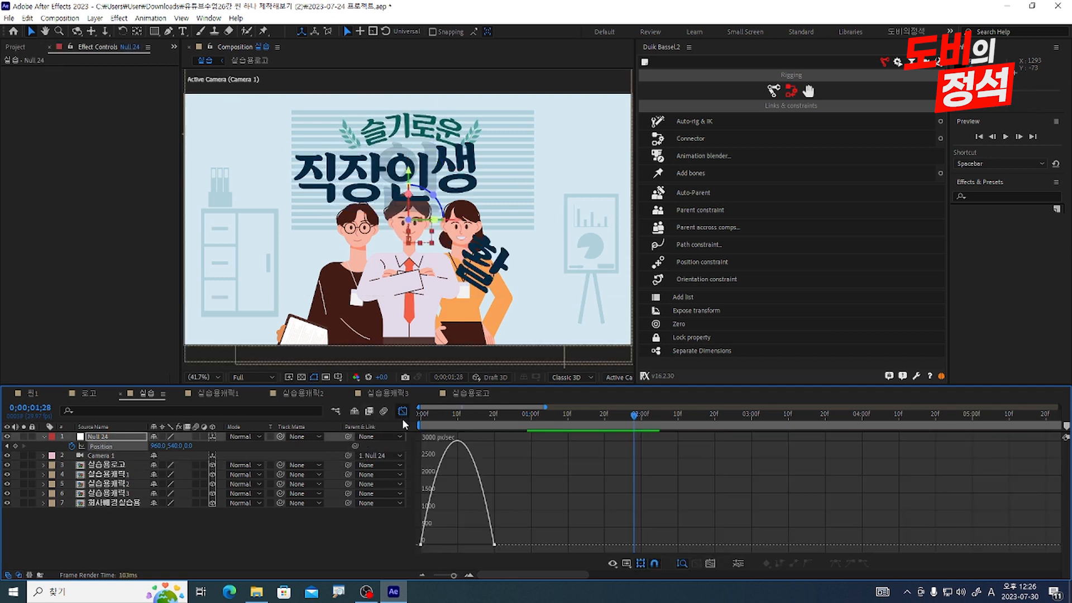
{"action": "key", "text": "shift+F3"}
{"action": "key", "text": "space"}
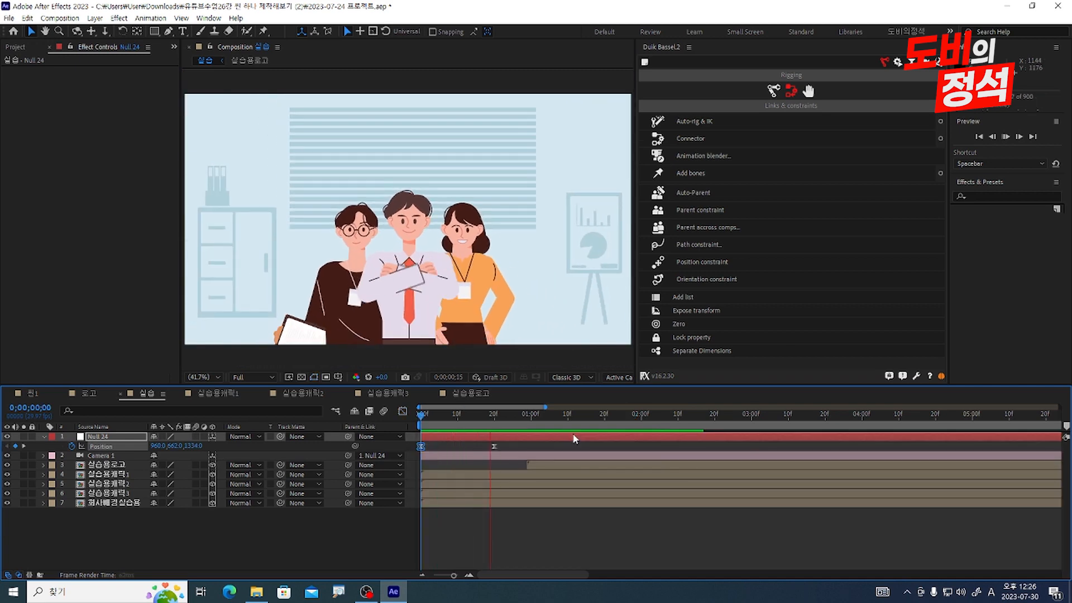
{"action": "key", "text": "space"}
{"action": "key", "text": "space"}
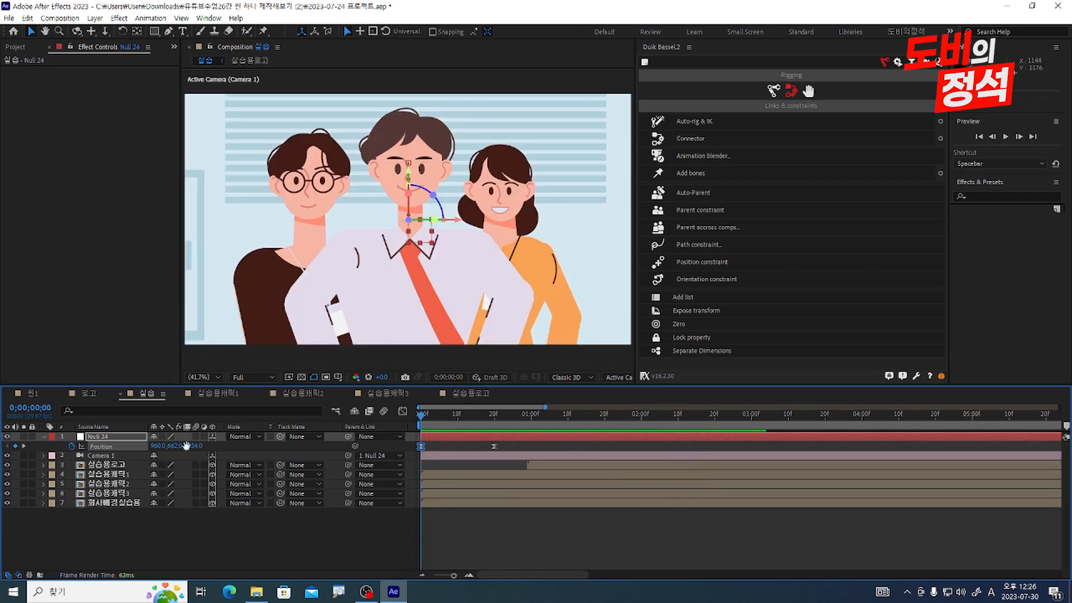
{"action": "key", "text": "space"}
Scale the 회사배경실습용 background layer up slightly so it extends past the composition's edges
{"action": "left_click_drag", "start_coordinate": [424, 423], "coordinate": [529, 436]}
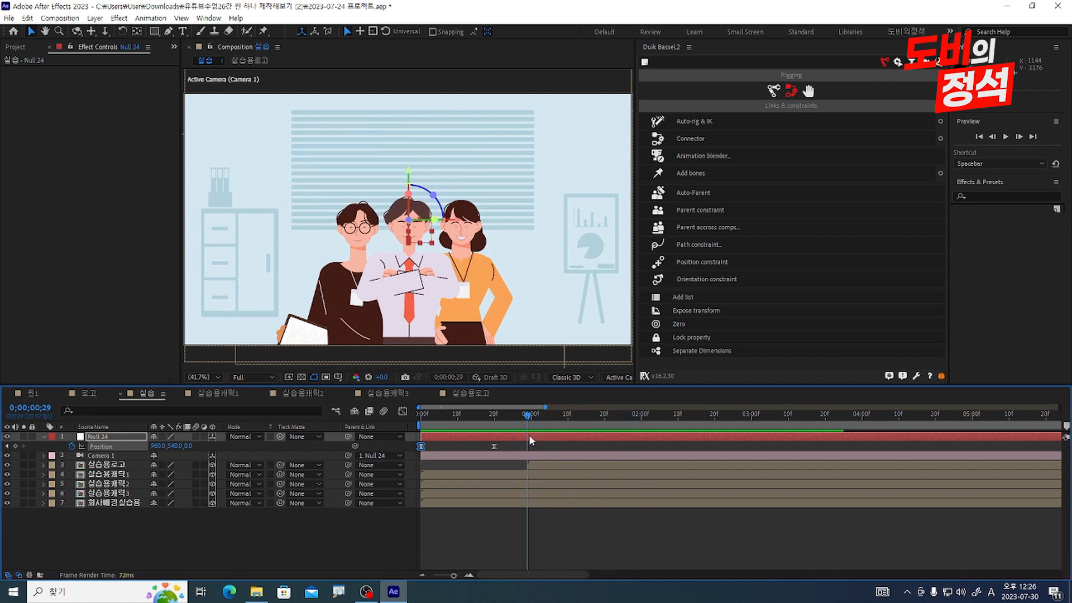
{"action": "scroll", "coordinate": [360, 155], "scroll_direction": "down", "scroll_amount": 2}
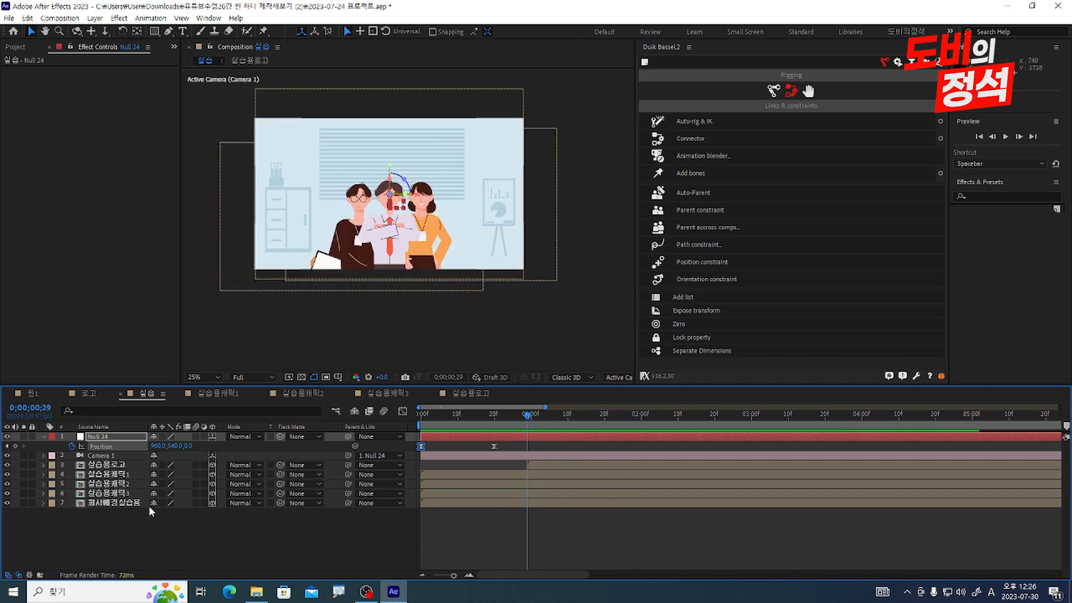
{"action": "left_click", "coordinate": [115, 503]}
{"action": "key", "text": "alt+KP_Add"}
{"action": "key", "text": "alt+KP_Add"}
{"action": "key", "text": "alt+KP_Add"}
{"action": "key", "text": "alt+KP_Add"}
{"action": "key", "text": "alt+KP_Add"}
{"action": "key", "text": "alt+KP_Add"}
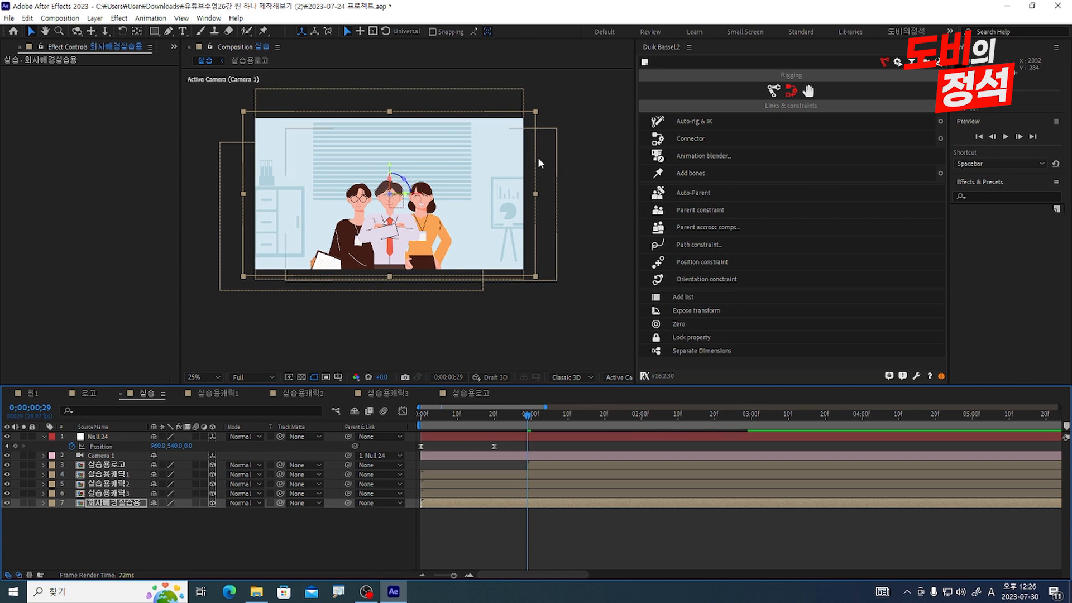
{"action": "scroll", "coordinate": [505, 196], "scroll_direction": "up", "scroll_amount": 2}
{"action": "scroll", "coordinate": [449, 212], "scroll_direction": "down", "scroll_amount": 2}
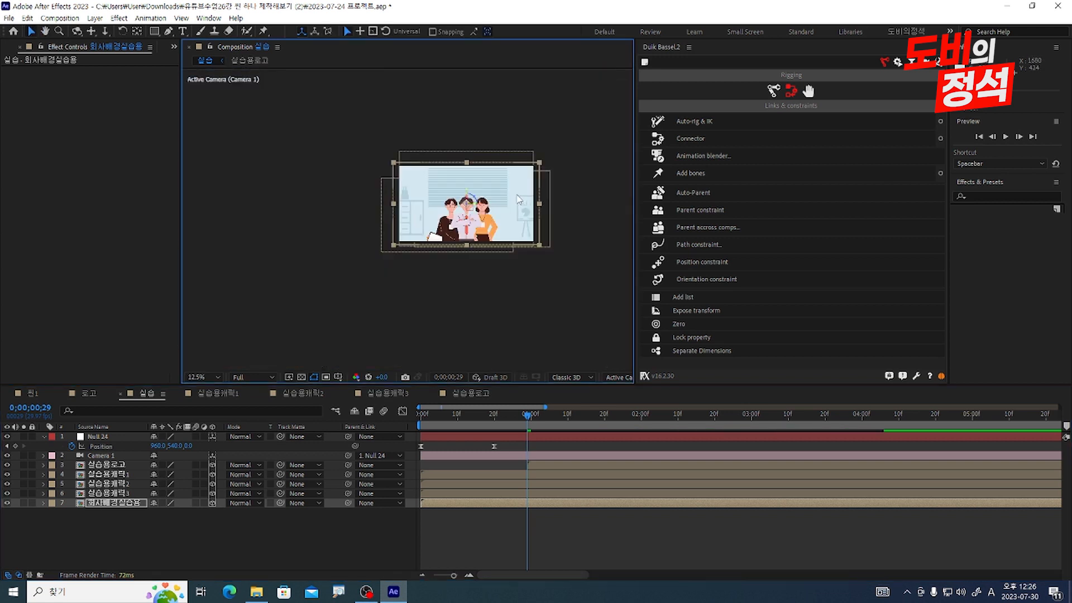
Create an adjustment layer starting at frame 29 above the camera null and apply the Wiggle - position preset to it
{"action": "left_click", "coordinate": [552, 438]}
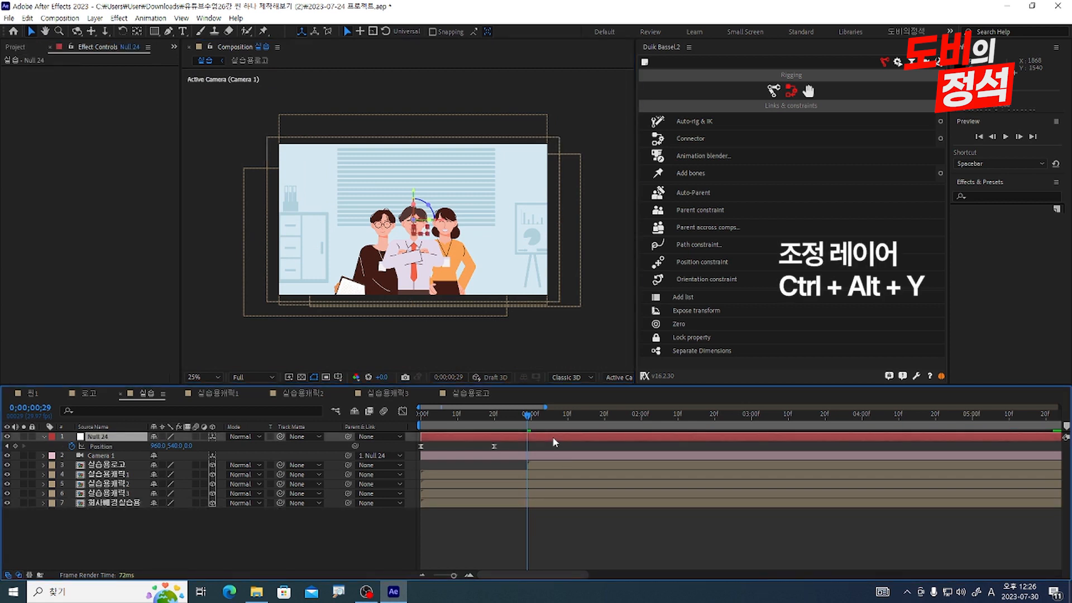
{"action": "key", "text": "ctrl+alt+y"}
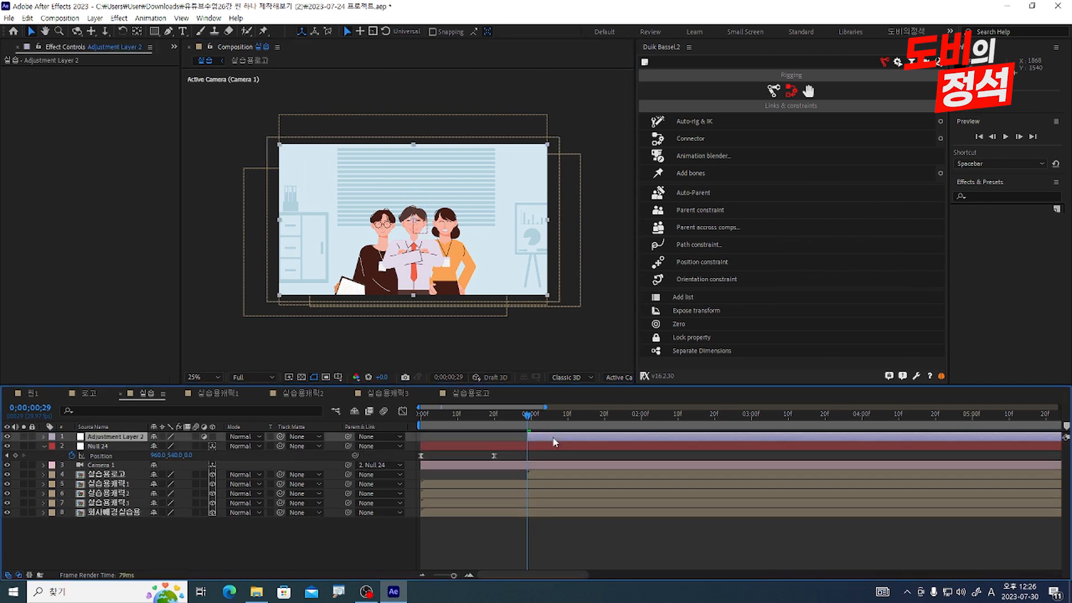
{"action": "key", "text": "ctrl+space"}
{"action": "type", "text": "wiggle"}
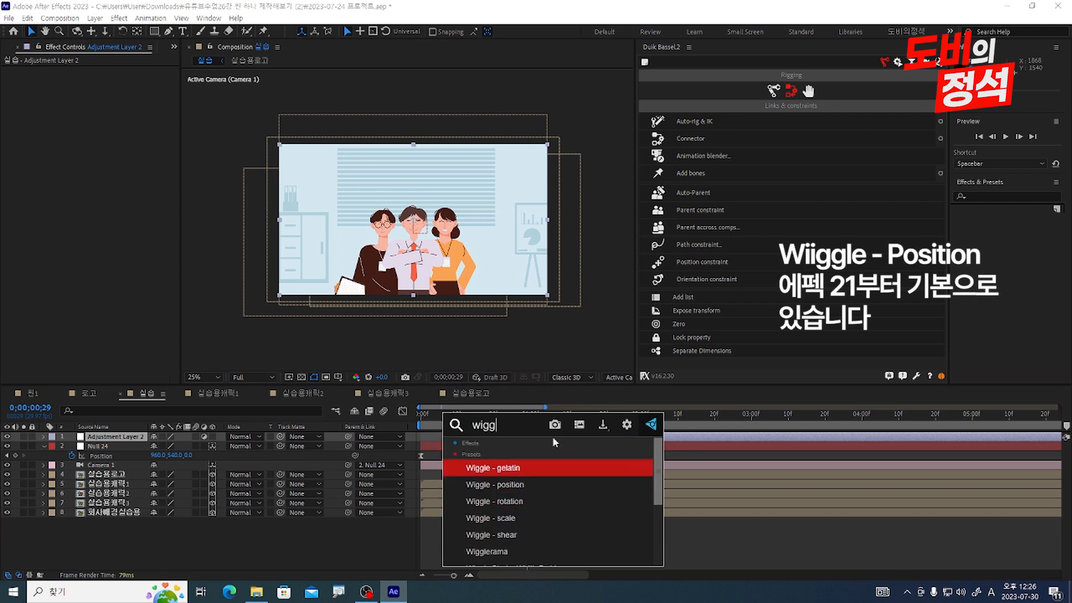
{"action": "key", "text": "Return"}
Set the adjustment layer's Wiggle Amount to 20 pixels and Wiggle Speed to 100, and preview the shake
{"action": "left_click", "coordinate": [46, 90]}
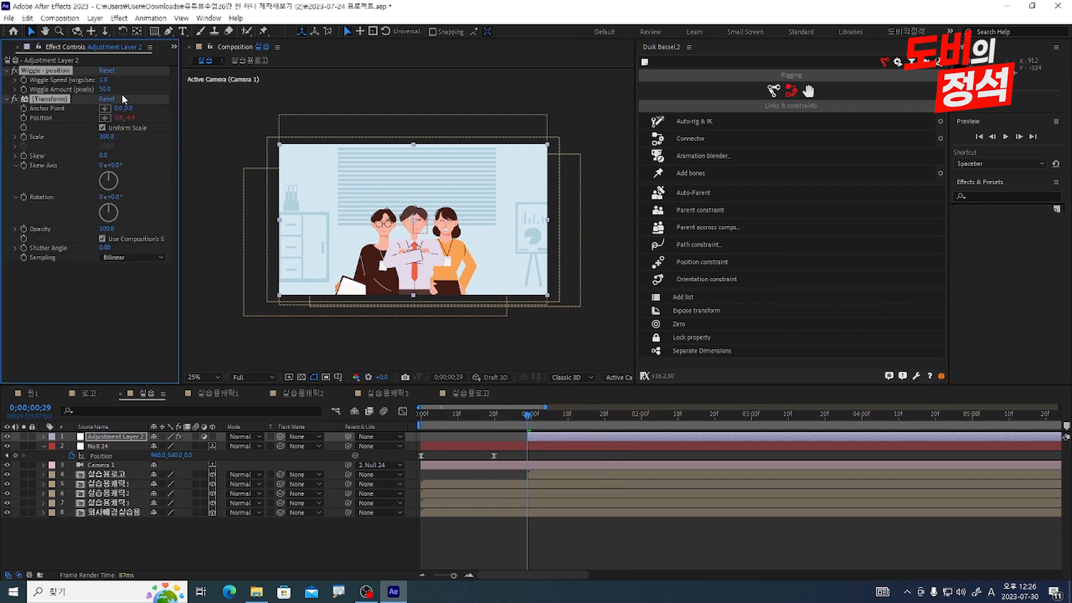
{"action": "key", "text": "Return"}
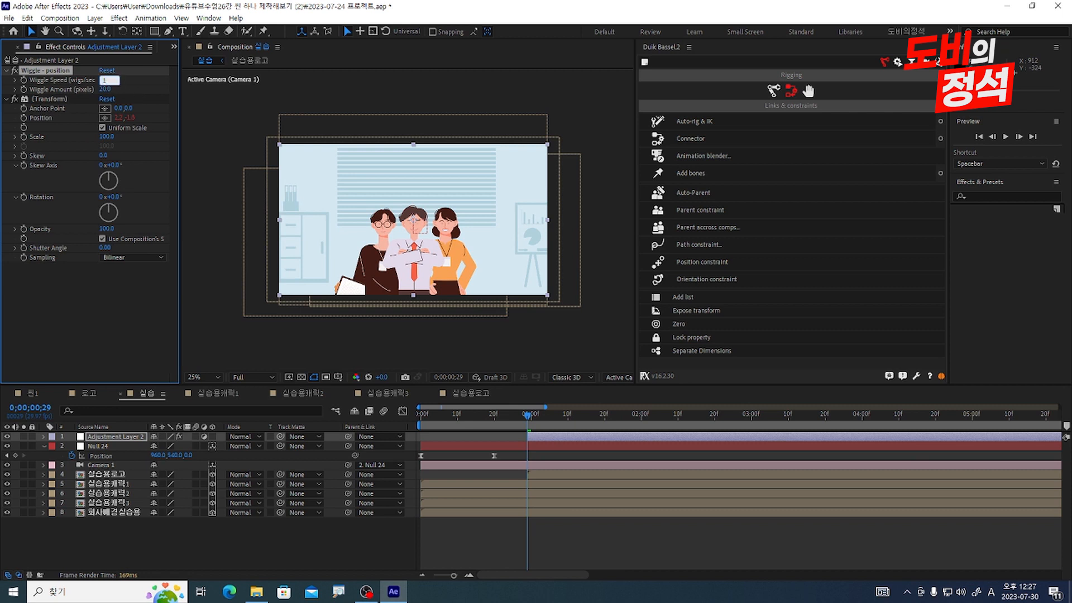
{"action": "key", "text": "Return"}
{"action": "key", "text": "space"}
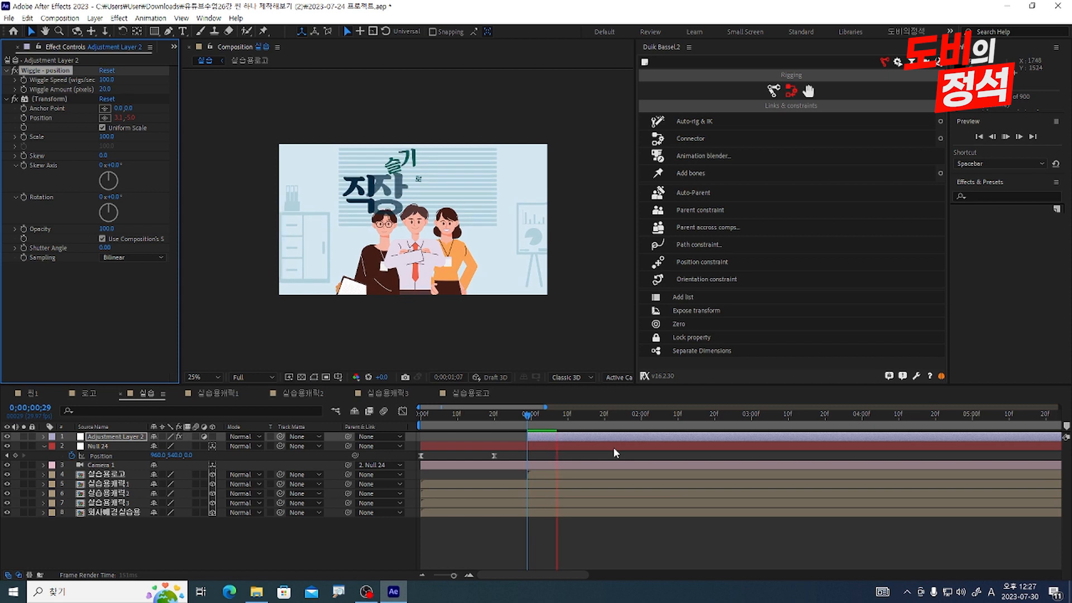
{"action": "key", "text": "space"}
Trim the end of the wiggle adjustment layer to 0;00;01;25 and preview the scene from the beginning
{"action": "left_click", "coordinate": [502, 415]}
{"action": "key", "text": "space"}
{"action": "key", "text": "space"}
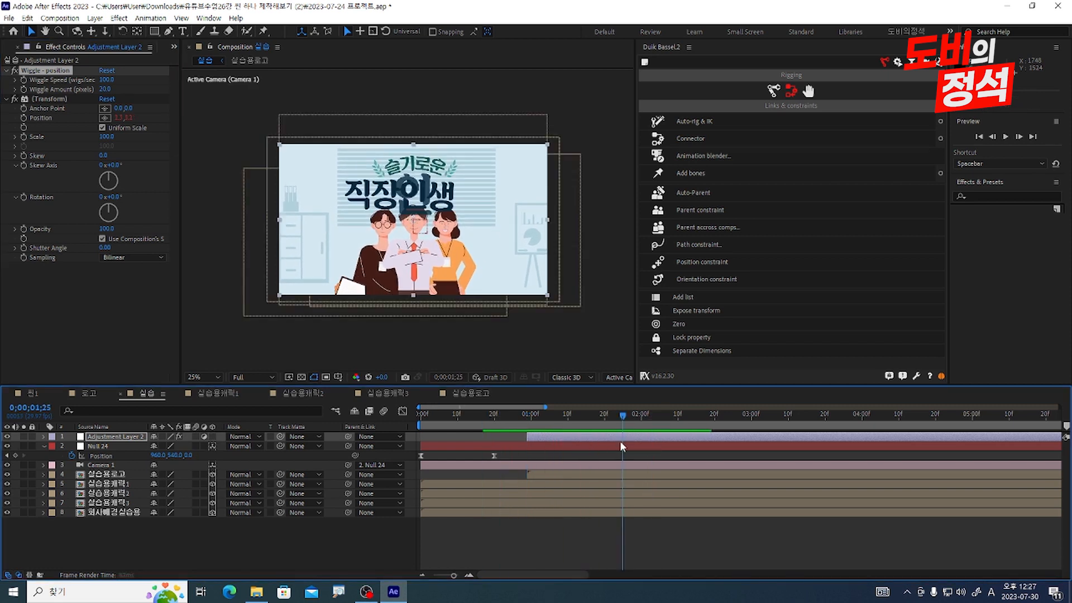
{"action": "left_click", "coordinate": [634, 437]}
{"action": "key", "text": "alt+bracketright"}
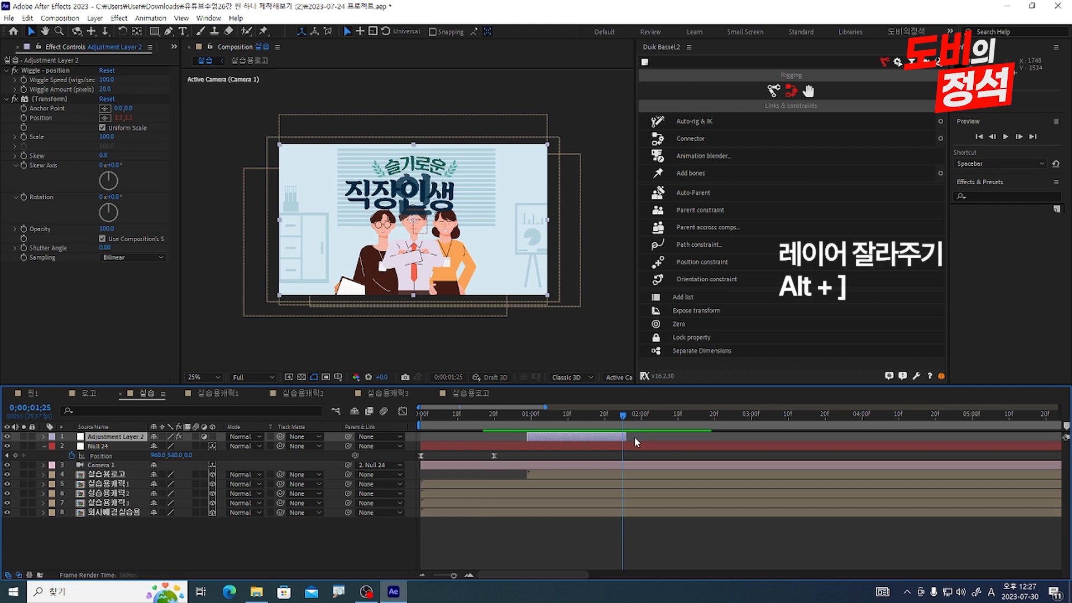
{"action": "key", "text": "Home"}
{"action": "key", "text": "space"}
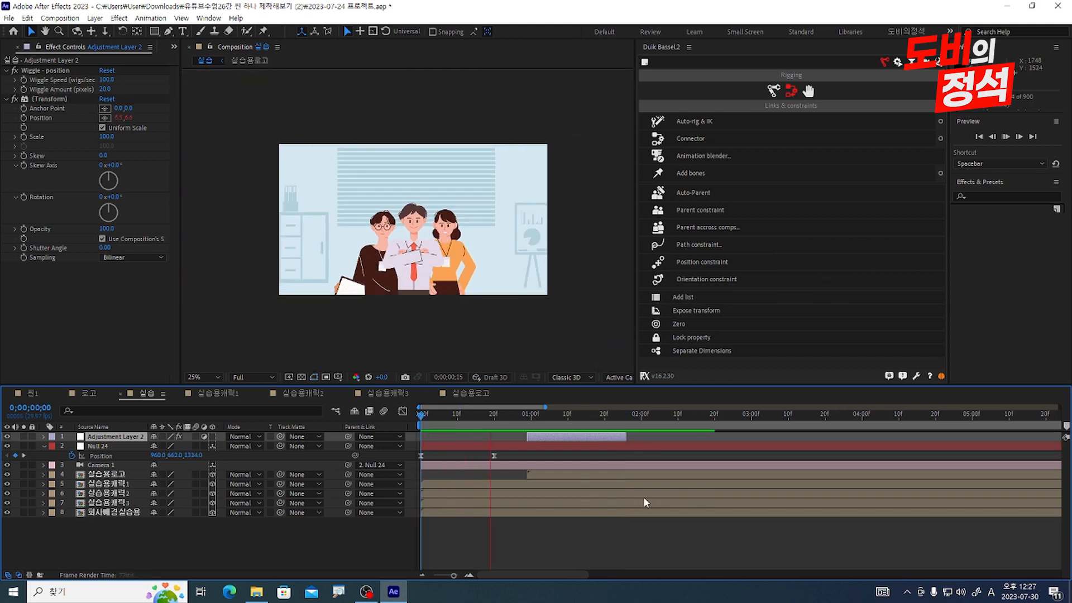
{"action": "key", "text": "space"}
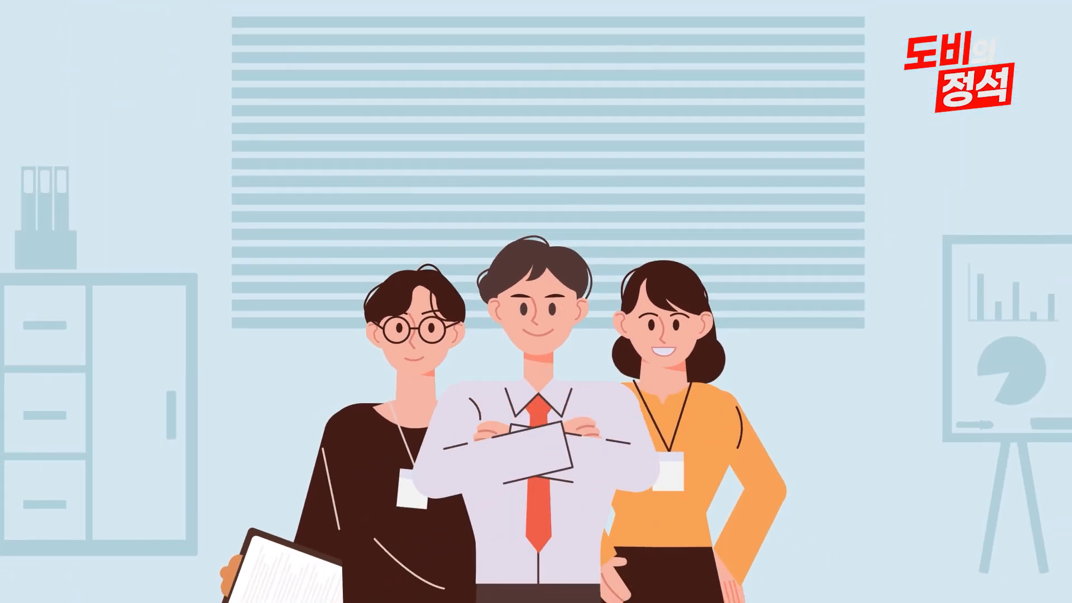